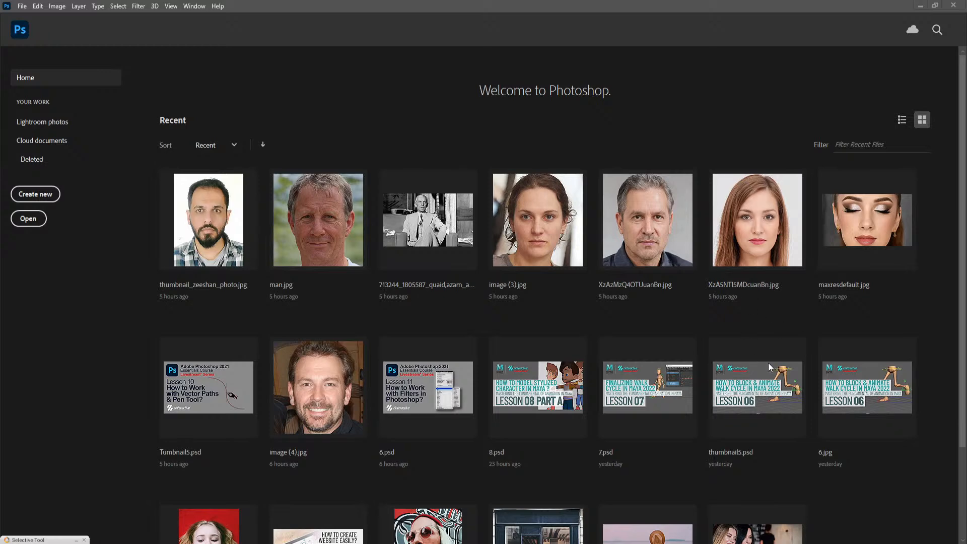
scroll(702, 391, "down", 2)
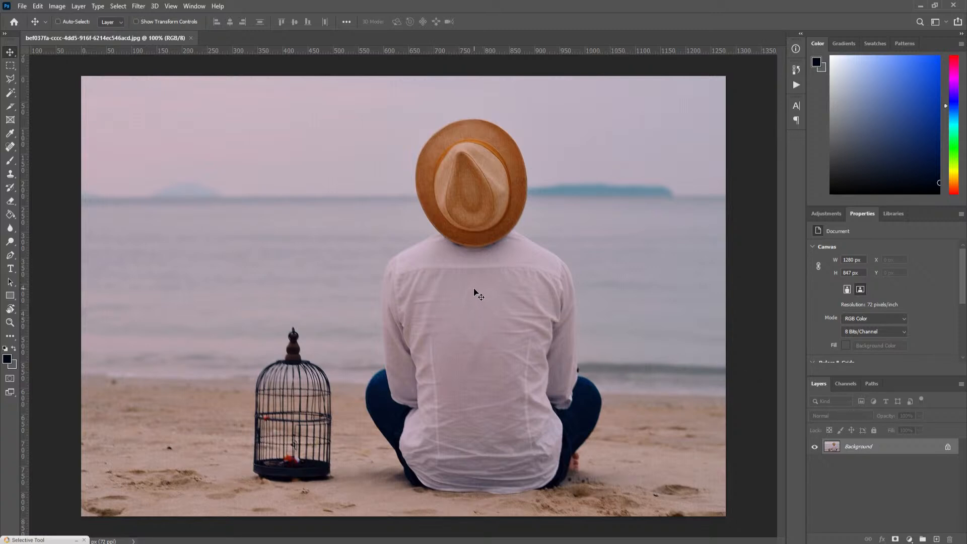
Open the Filter Gallery for the beach photo, move its window fully into view, and centre the seated man in the preview.
left_click(138, 7)
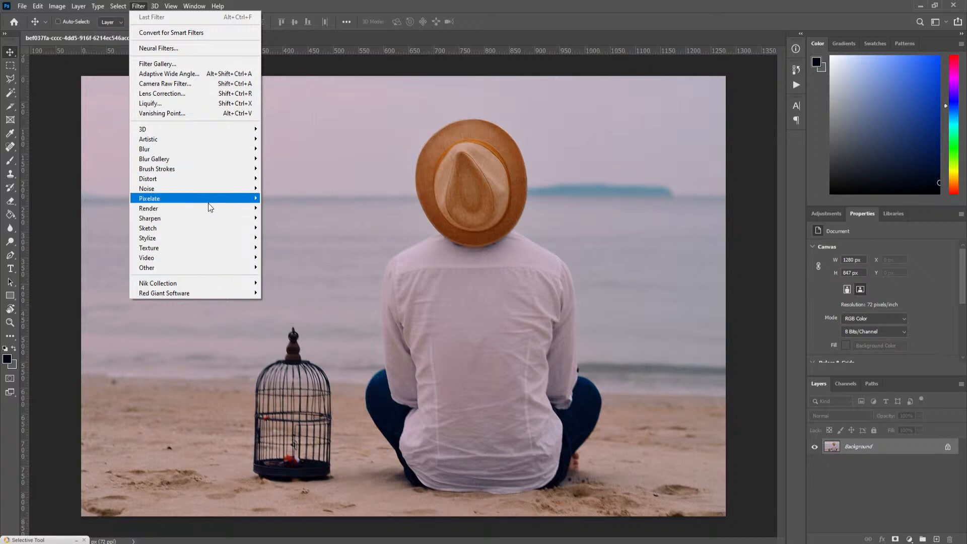
left_click(211, 64)
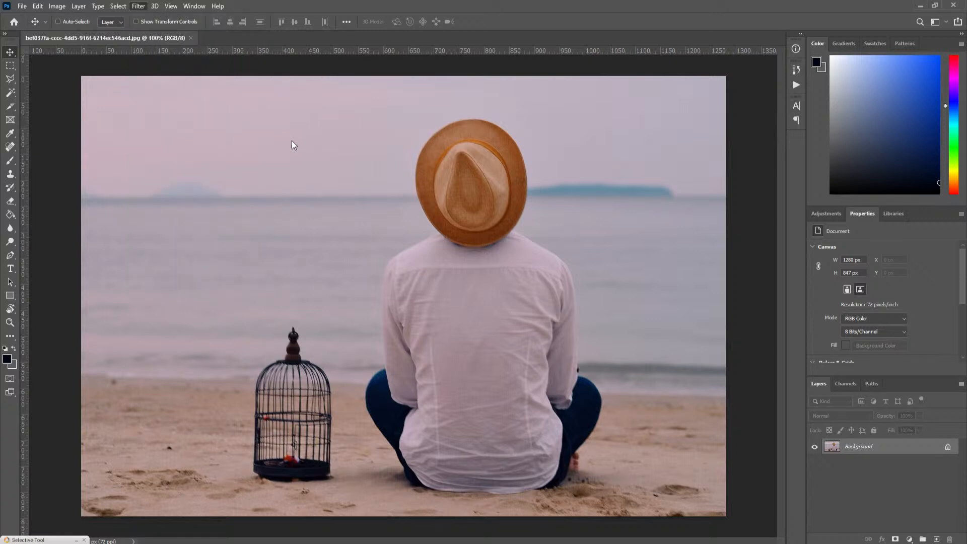
key("alt+Tab")
left_click_drag(966, 33, 541, 99)
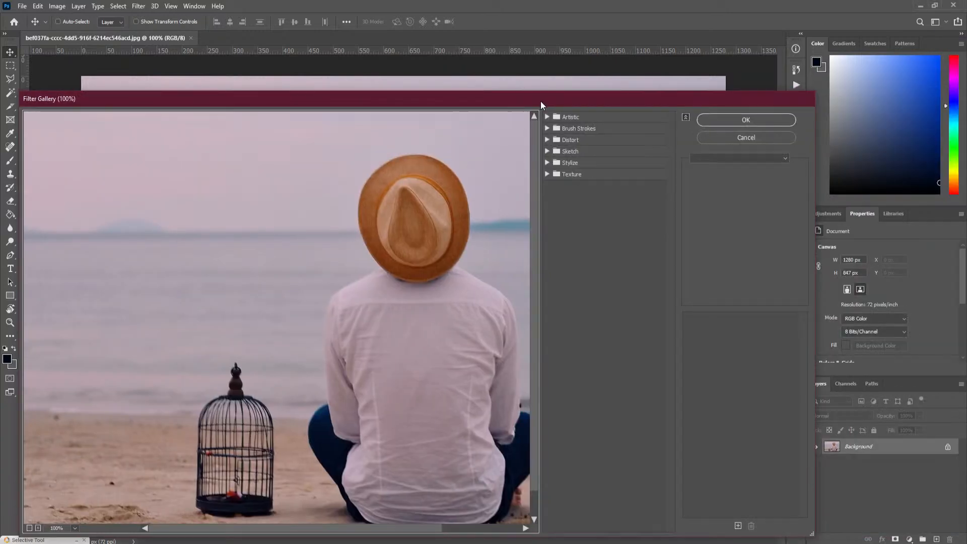
left_click_drag(718, 98, 736, 39)
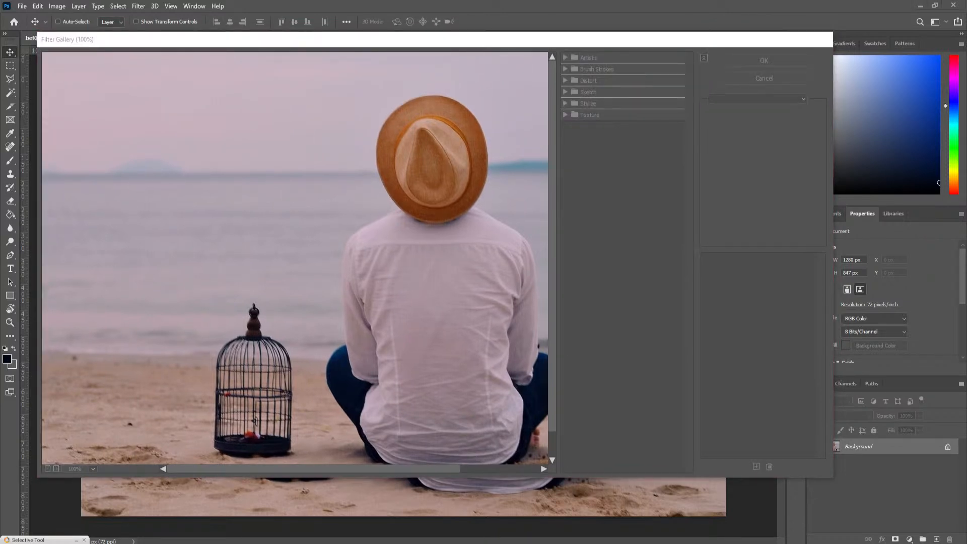
left_click_drag(431, 207, 334, 236)
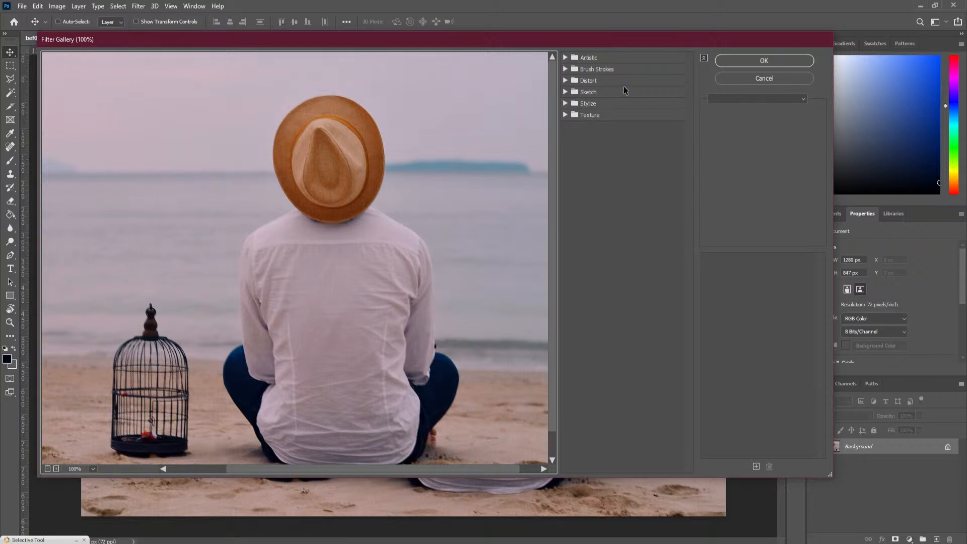
Reopen the Filter Gallery on the beach photo and centre the preview on the seated man.
left_click(141, 8)
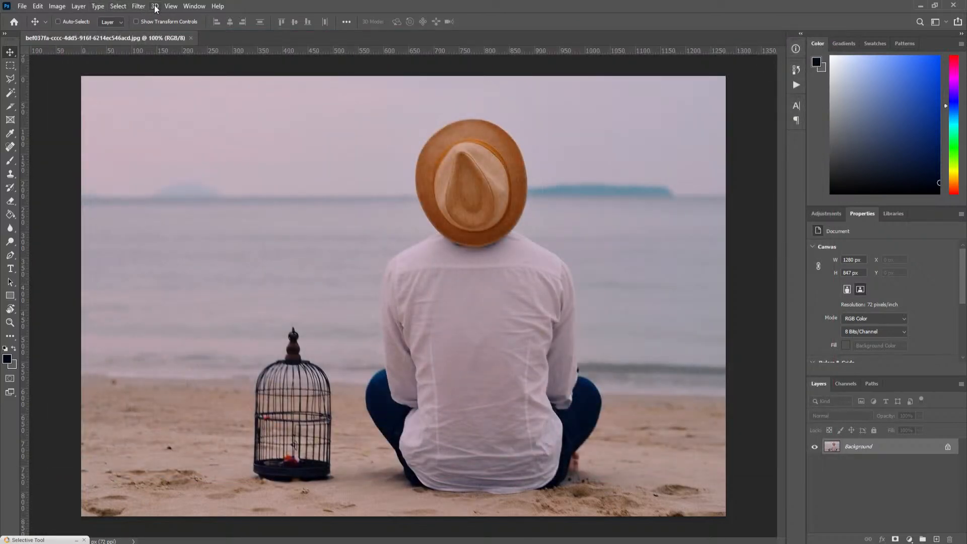
left_click(138, 6)
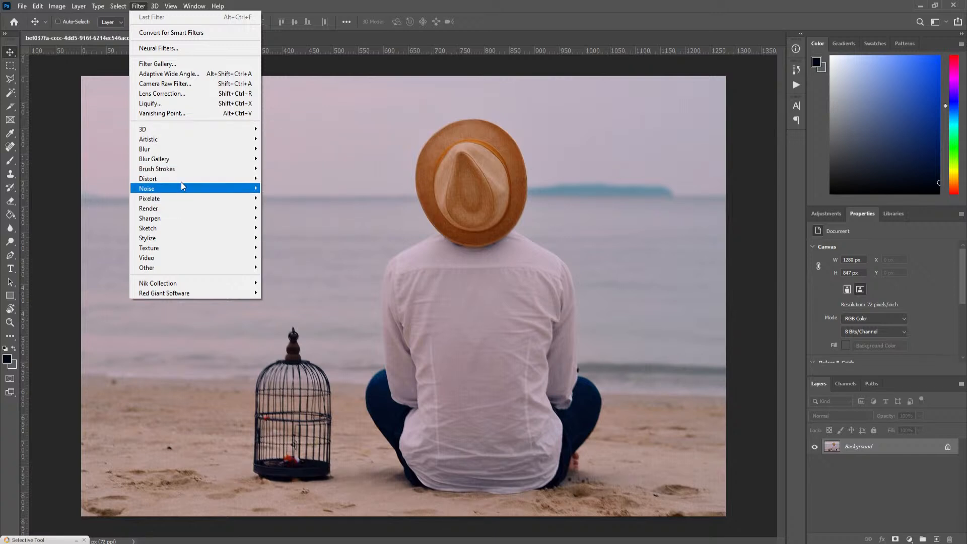
left_click(198, 65)
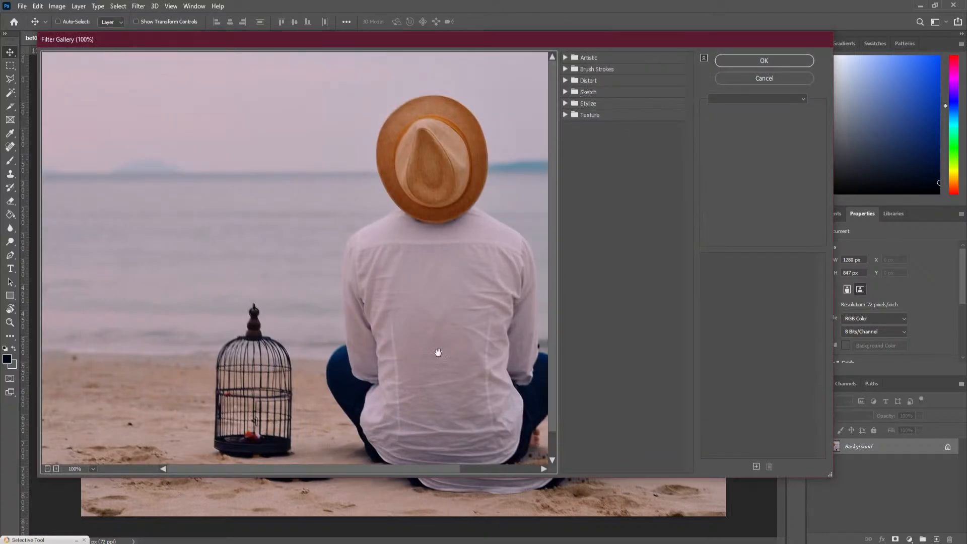
left_click_drag(429, 468, 499, 467)
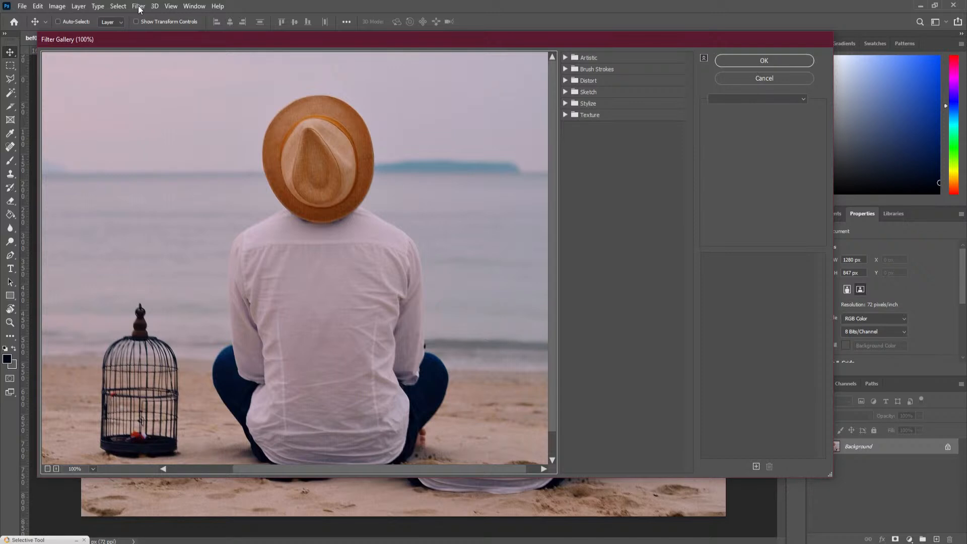
Try the Artistic filters Colored Pencil with pencil width 6 and paper brightness 19, and Cutout with edge simplicity 5.
left_click(565, 58)
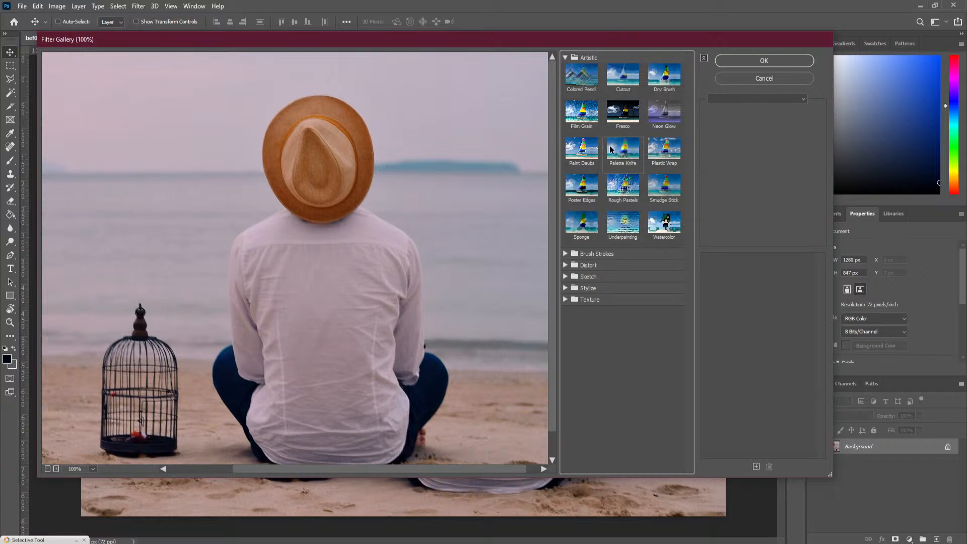
left_click(587, 75)
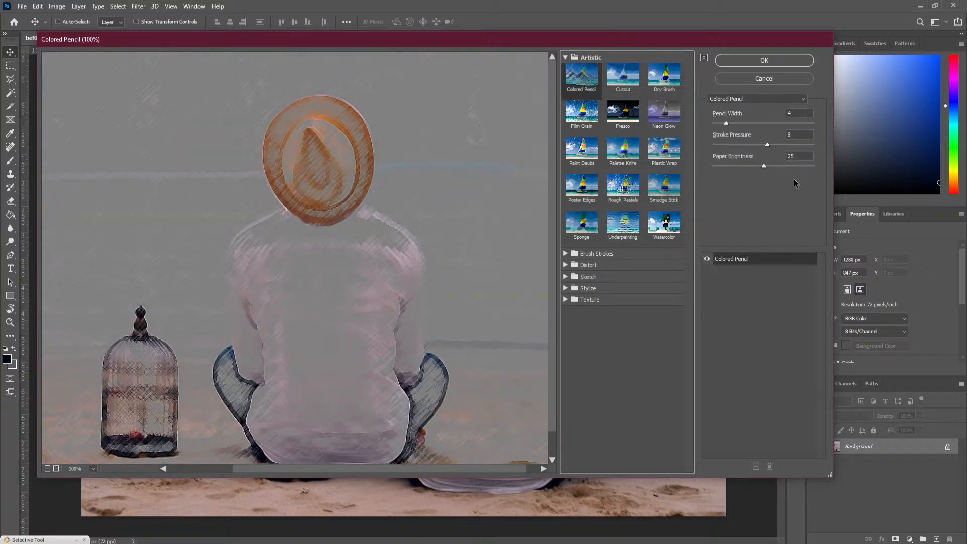
left_click_drag(762, 167, 751, 167)
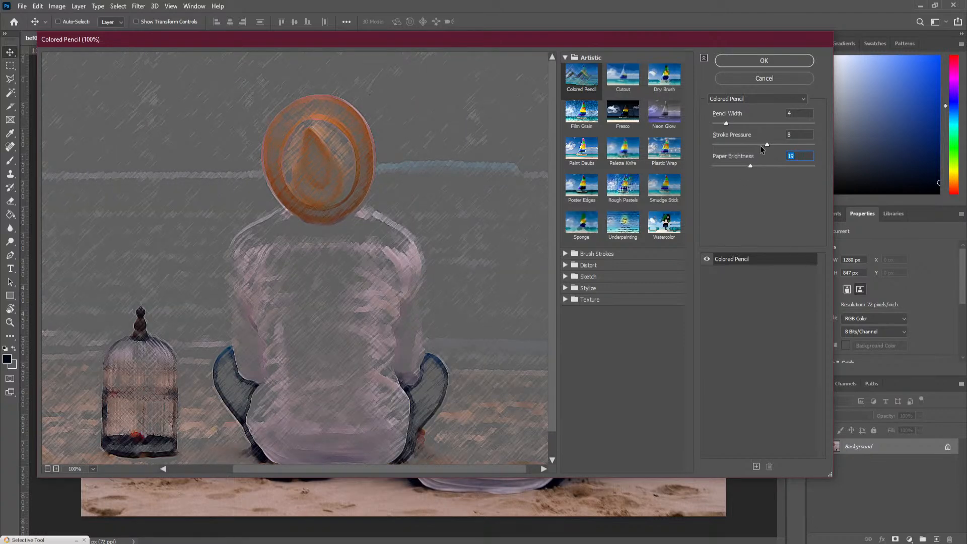
mouse_move(765, 145)
left_mouse_down()
mouse_move(754, 145)
mouse_move(766, 147)
left_mouse_up()
left_click_drag(727, 123, 737, 123)
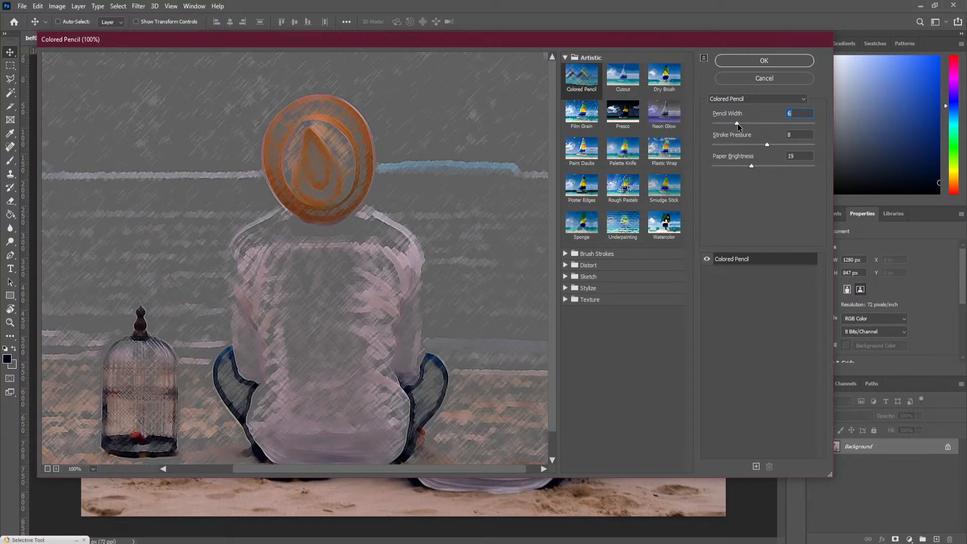
left_click(625, 80)
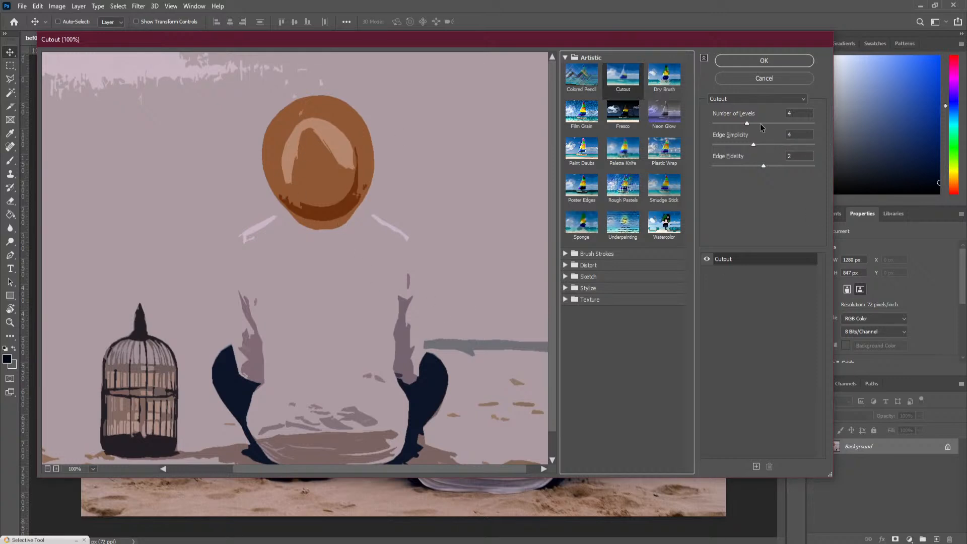
left_click_drag(748, 123, 751, 171)
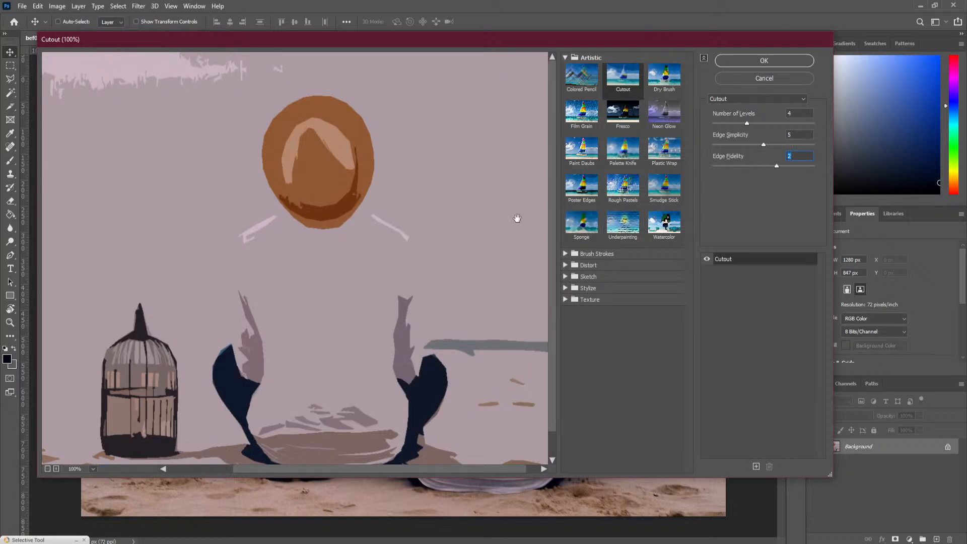
Preview the Artistic filters Dry Brush, Film Grain, Fresco, Neon Glow, Paint Daubs, Palette Knife and Plastic Wrap on the photo.
left_click(672, 80)
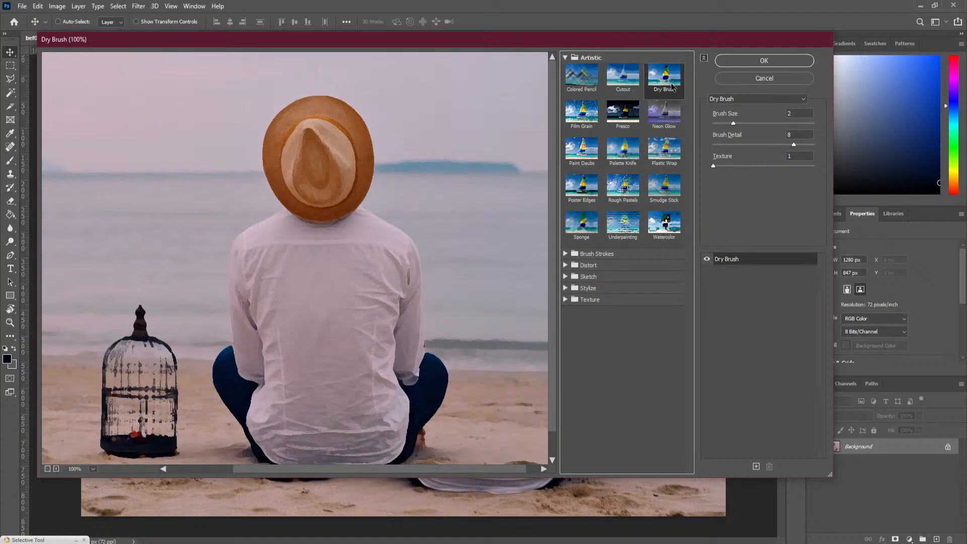
left_click(589, 114)
left_click(629, 123)
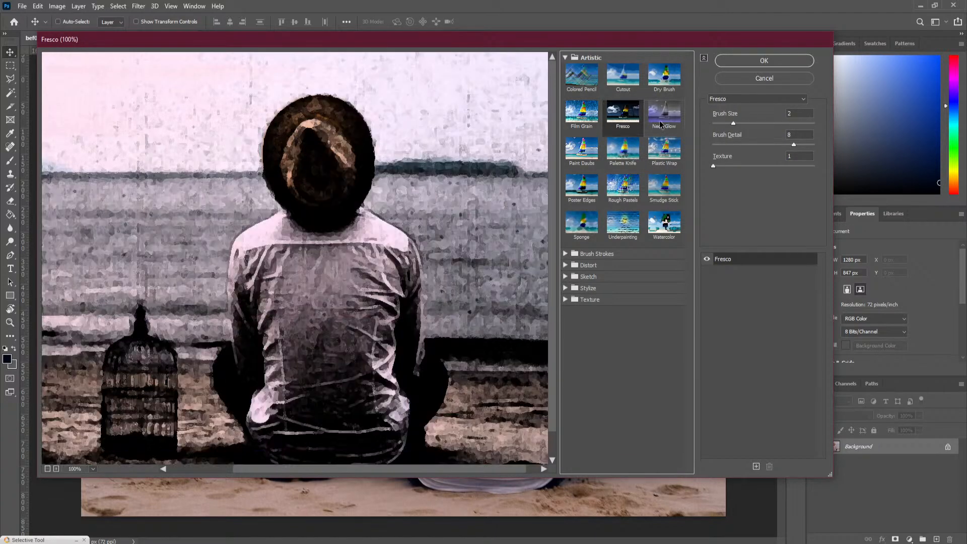
left_click(663, 121)
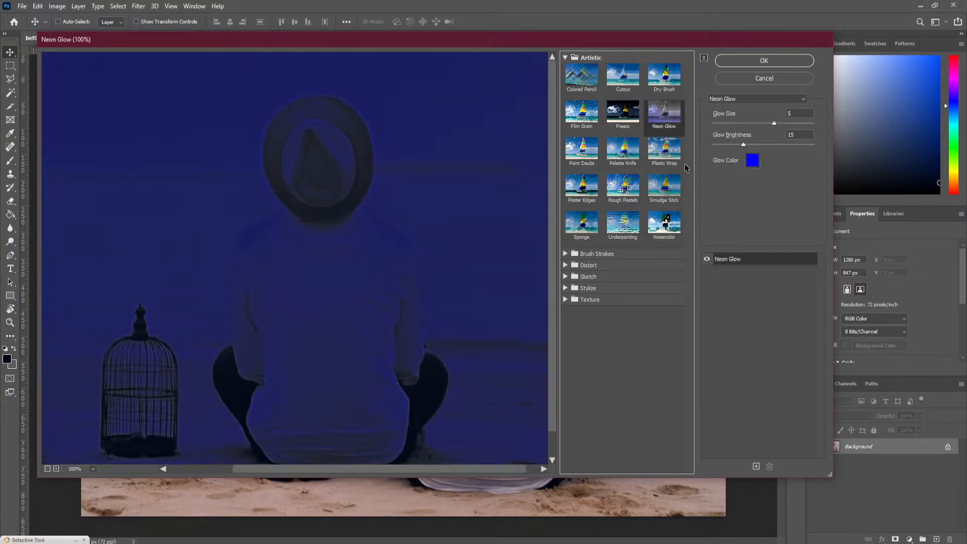
left_click(574, 151)
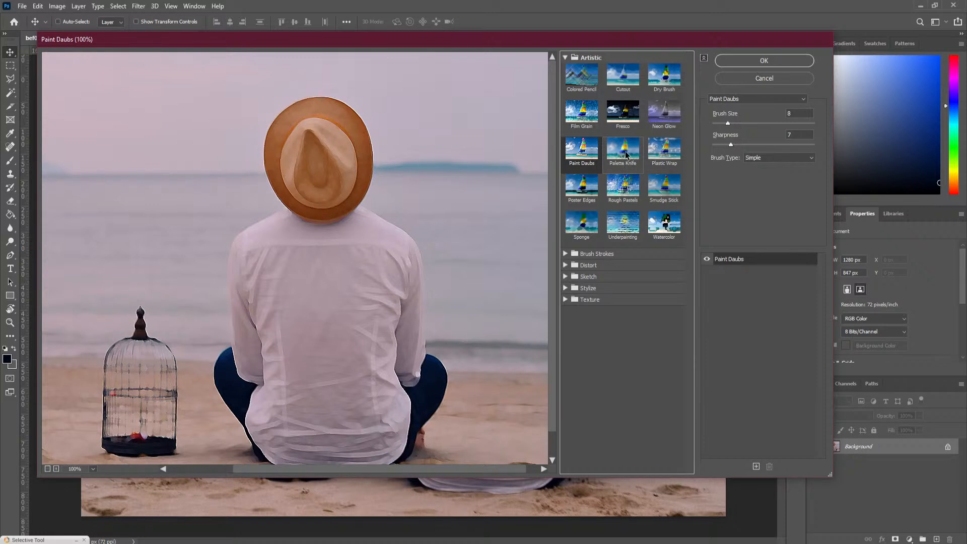
left_click(628, 155)
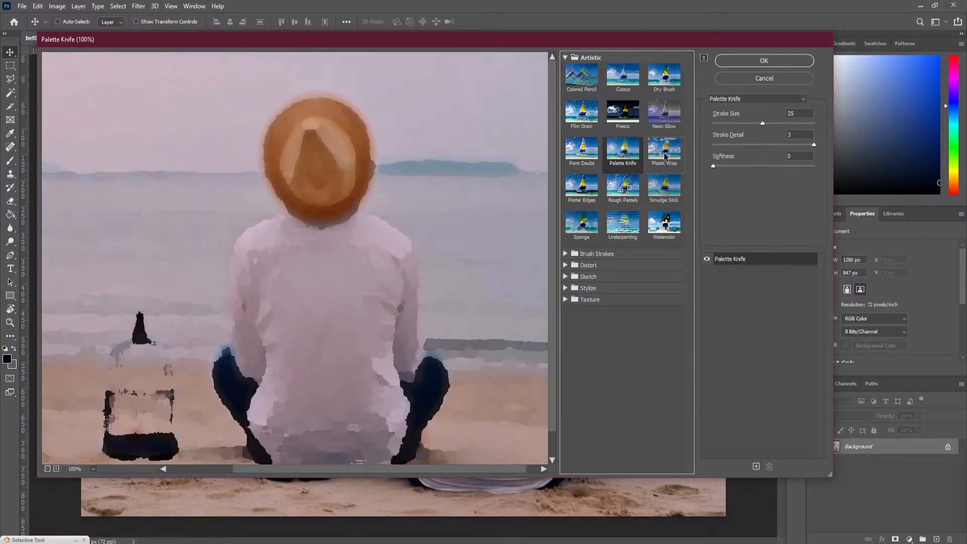
left_click(665, 157)
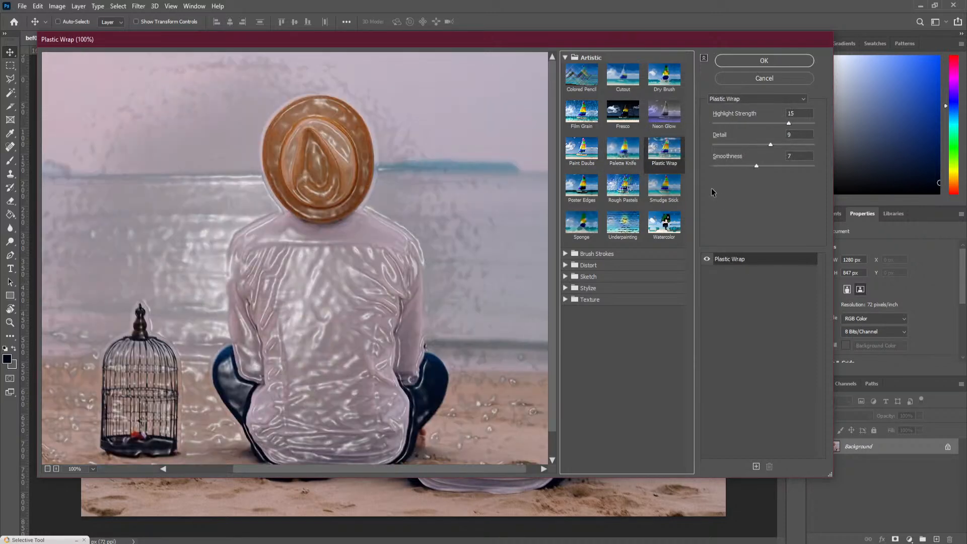
Preview the Artistic filters Poster Edges, Rough Pastels, Smudge Stick, Watercolor, Underpainting and Sponge on the photo.
left_click(593, 193)
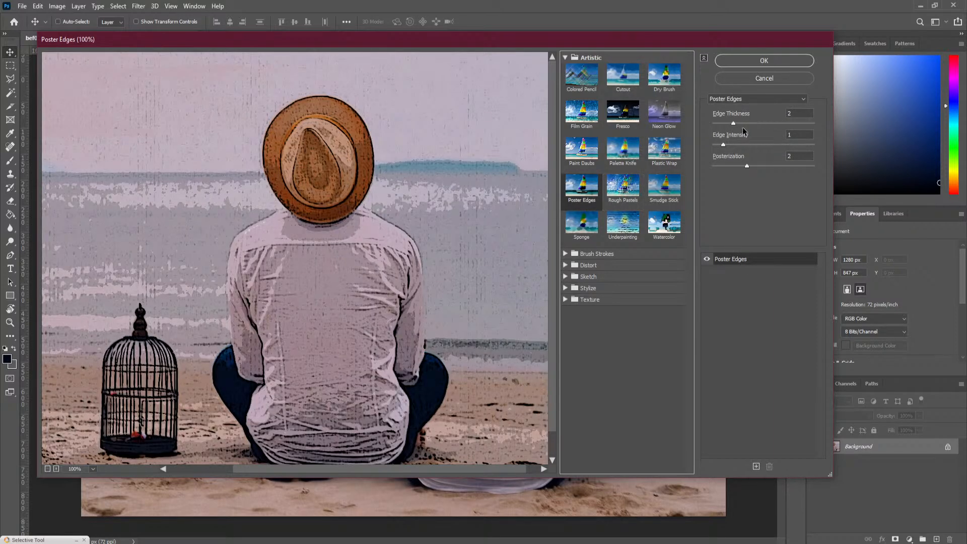
left_click(627, 199)
left_click(673, 194)
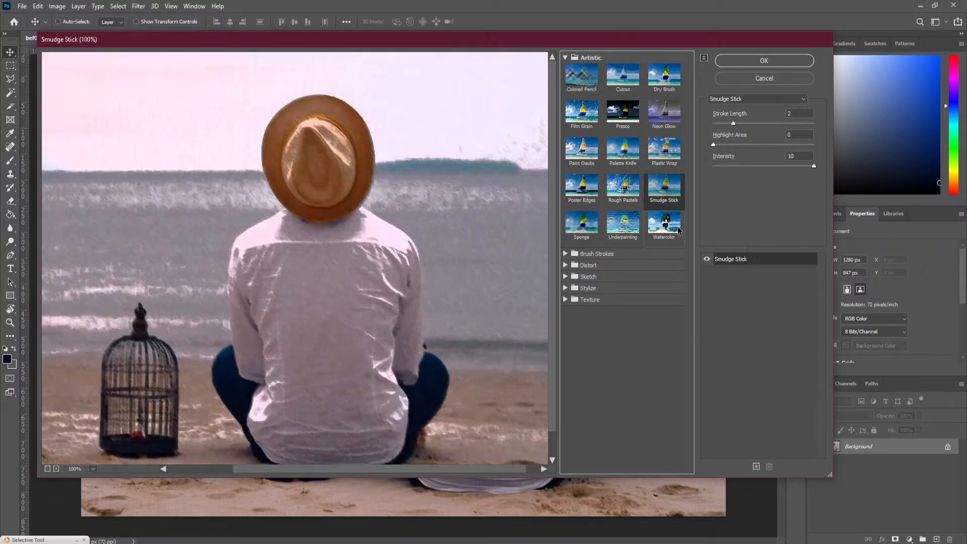
left_click(670, 230)
left_click(625, 226)
left_click(587, 227)
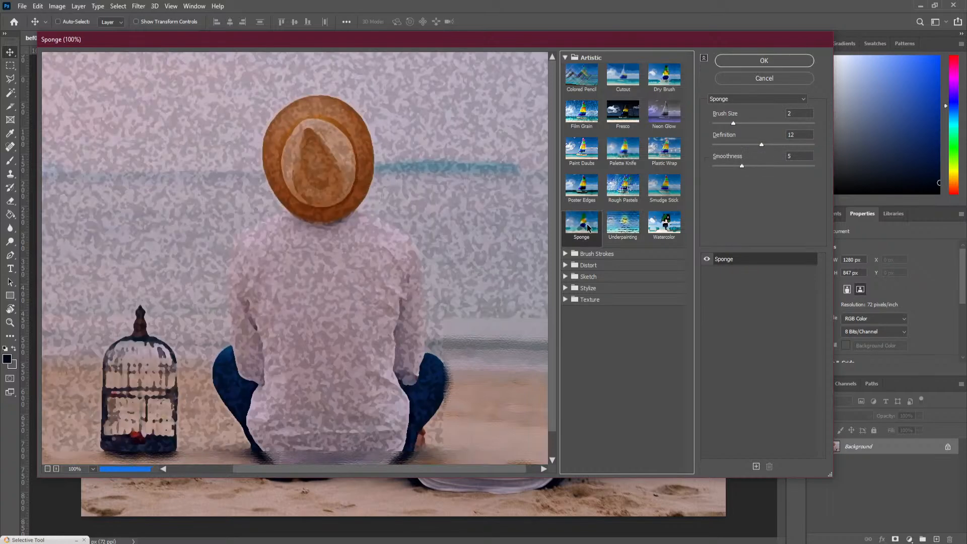
Try the Watercolor filter with a shadow intensity of 3 and collapse the Artistic category.
left_click(665, 225)
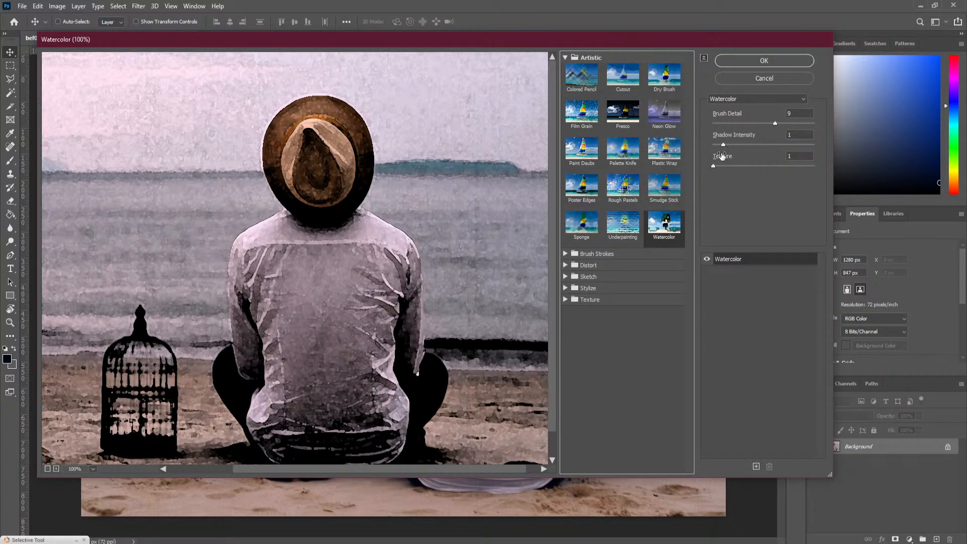
mouse_move(725, 145)
left_mouse_down()
mouse_move(753, 146)
mouse_move(735, 167)
mouse_move(743, 145)
left_mouse_up()
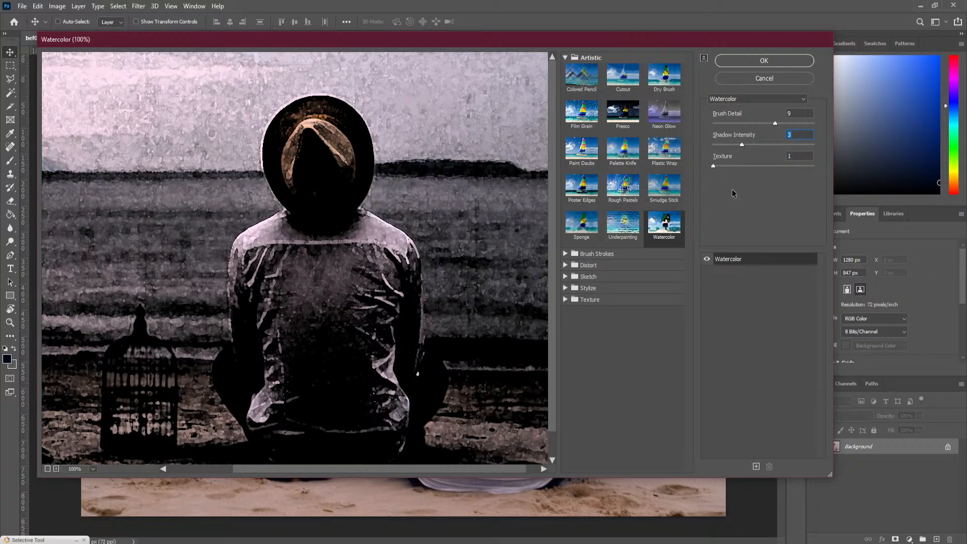
left_click(565, 58)
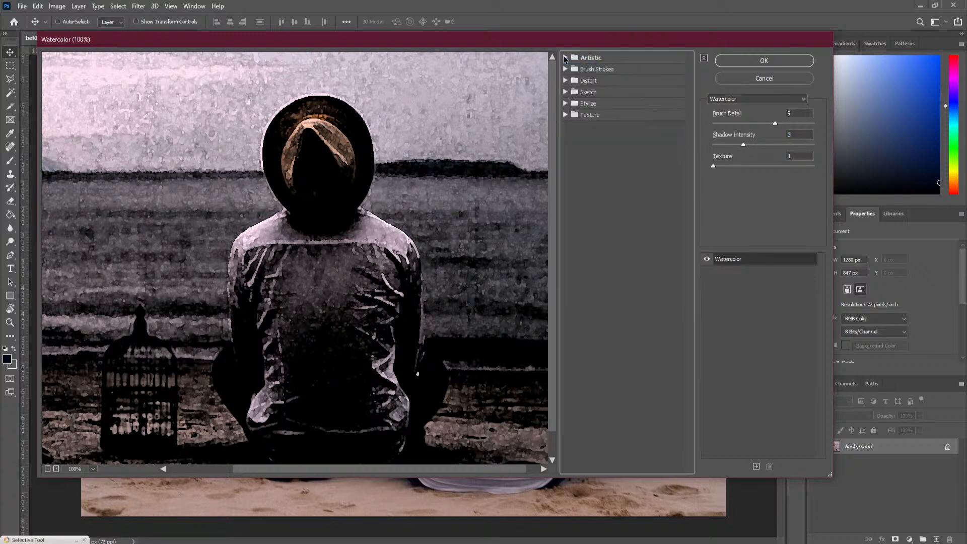
Preview the Brush Strokes filters Accented Edges, Angled Strokes, Crosshatch, Spatter, Ink Outlines, Sumi-e and Dark Strokes, and collapse that category.
left_click(565, 69)
left_click(585, 101)
left_click(623, 91)
left_click(675, 101)
left_click(673, 127)
left_click(616, 122)
left_click(622, 161)
left_click(588, 132)
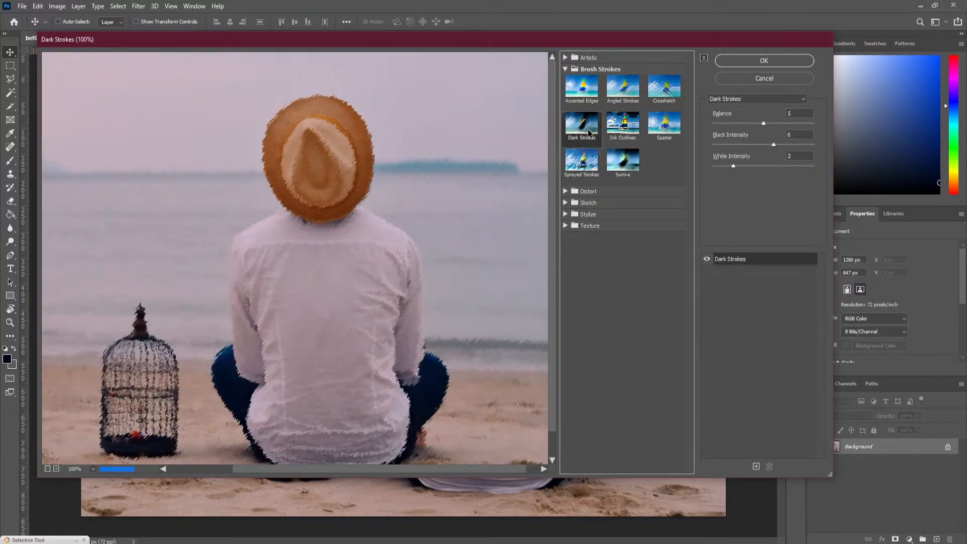
left_click(564, 69)
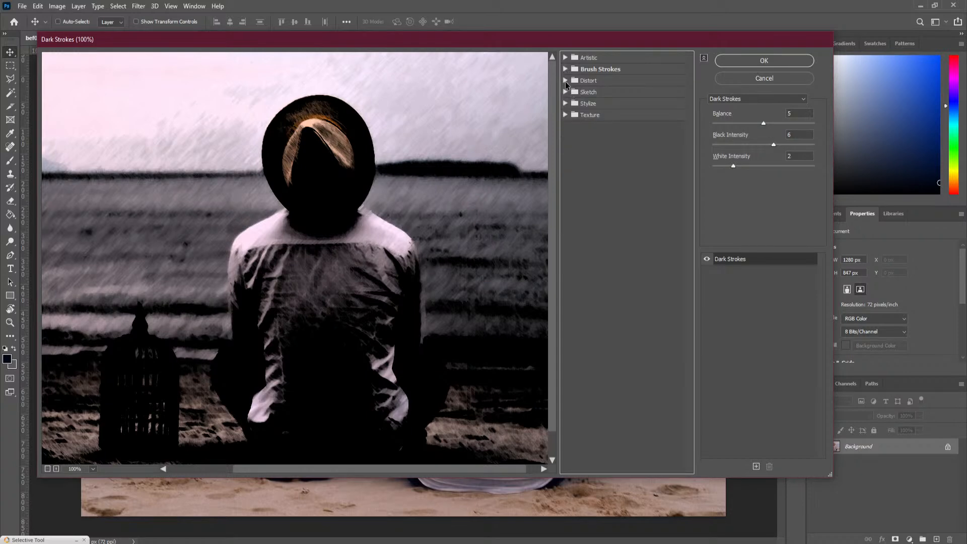
Preview the Distort filters Diffuse Glow and Glass, and try Ocean Ripple with ripple size 12 and ripple magnitude 15.
left_click(566, 81)
left_click(584, 101)
left_click(623, 98)
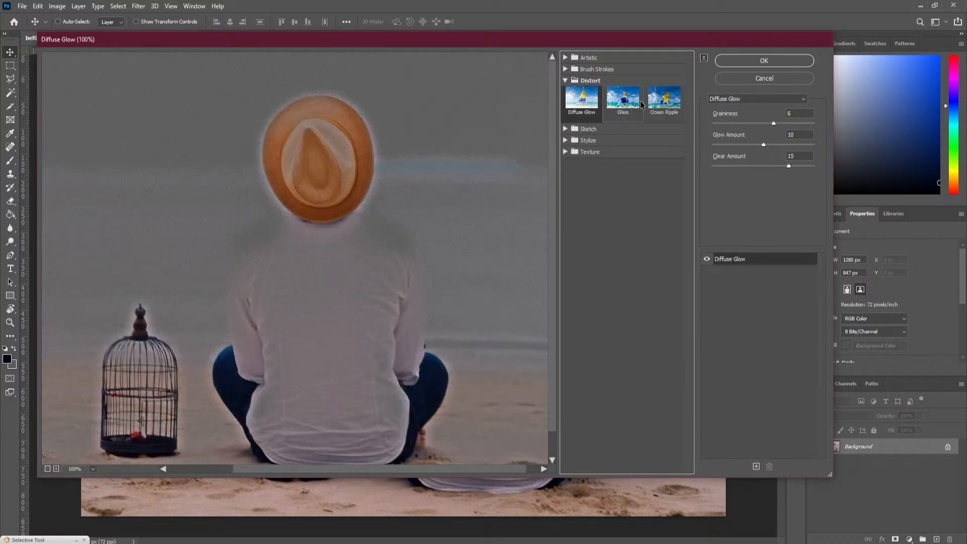
left_click(666, 106)
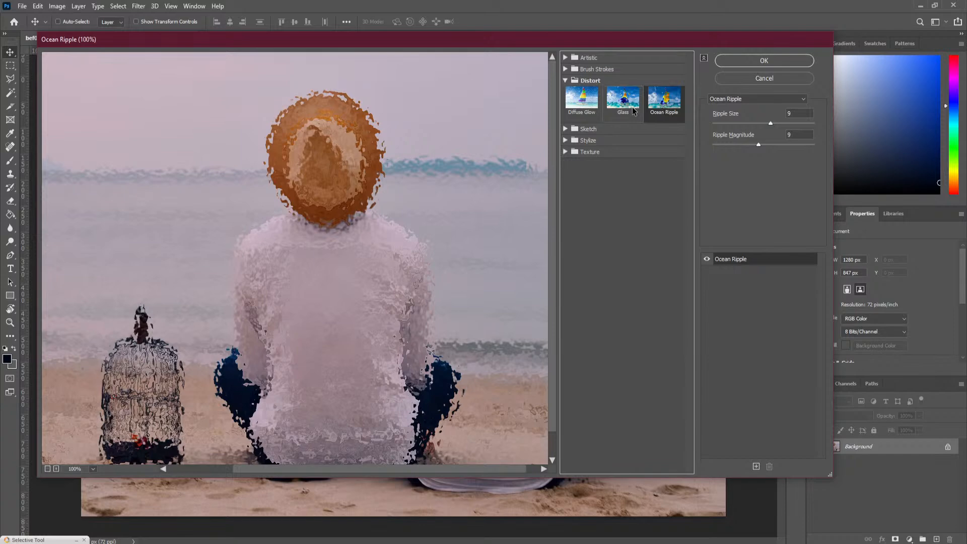
left_click_drag(758, 146, 789, 126)
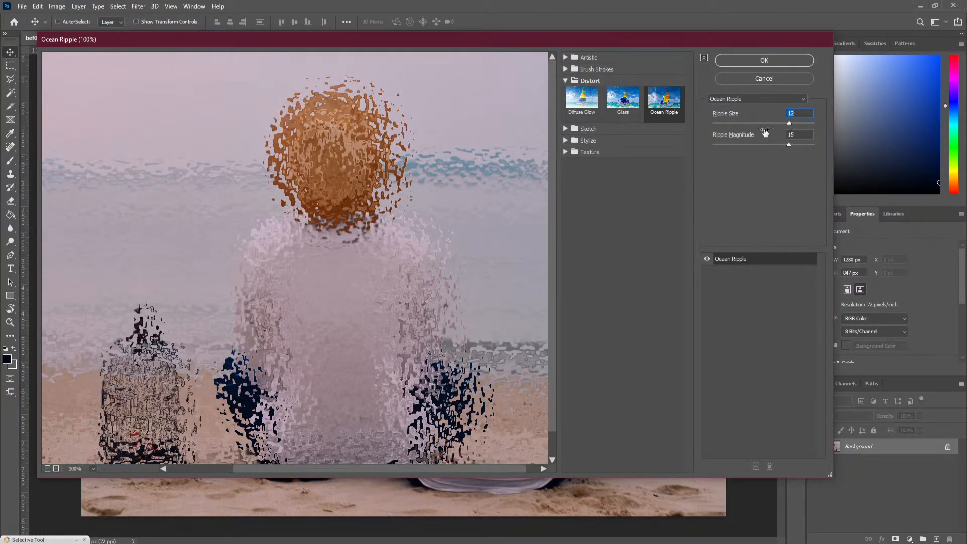
left_click(566, 82)
Preview the Sketch filters Bas Relief, Chalk & Charcoal, Charcoal, Graphic Pen, Conté Crayon, Halftone Pattern and Chrome on the photo.
left_click(565, 92)
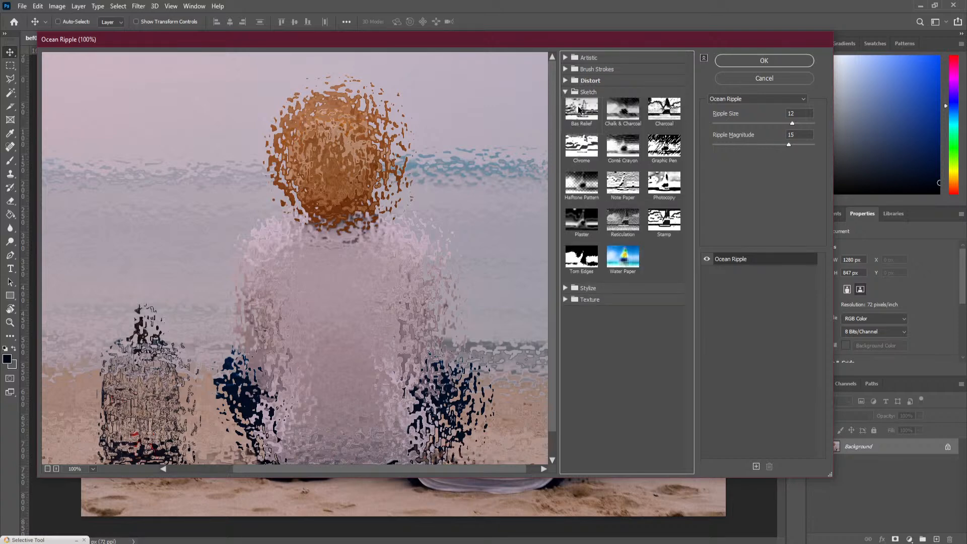
left_click(581, 110)
left_click(623, 112)
left_click(663, 109)
left_click(664, 145)
left_click(623, 146)
left_click(581, 157)
left_click(591, 184)
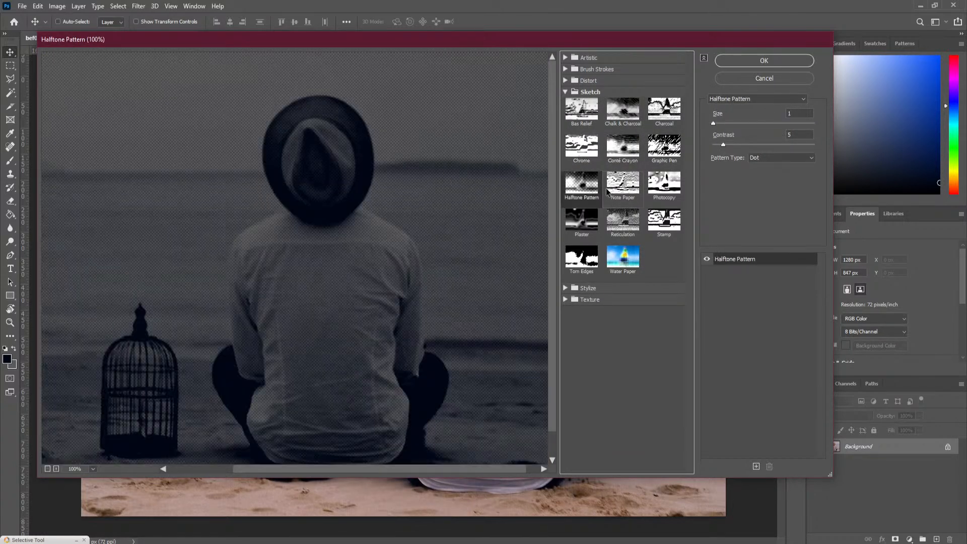
left_click(591, 161)
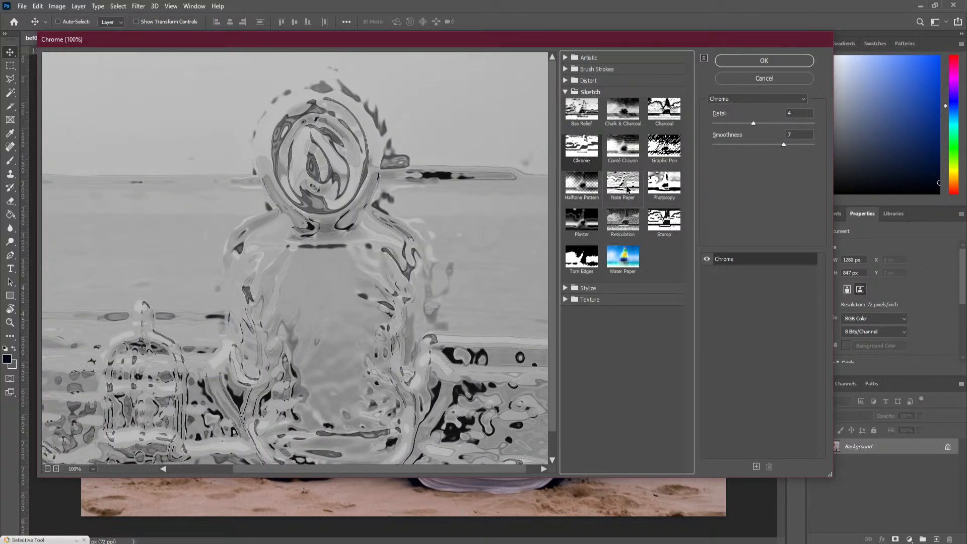
Preview the Sketch filters Note Paper, Photocopy, Stamp, Water Paper, Torn Edges and Plaster, and collapse that category.
left_click(627, 188)
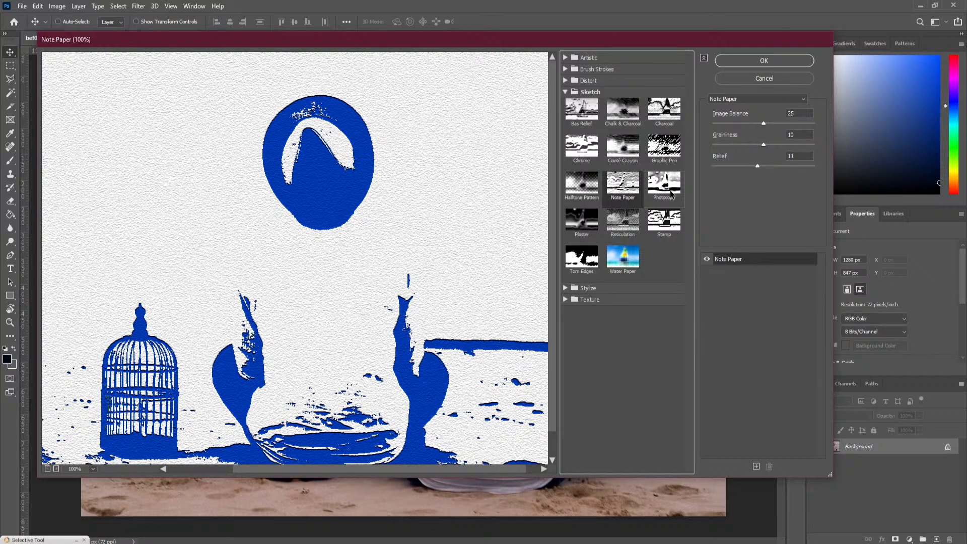
left_click(670, 193)
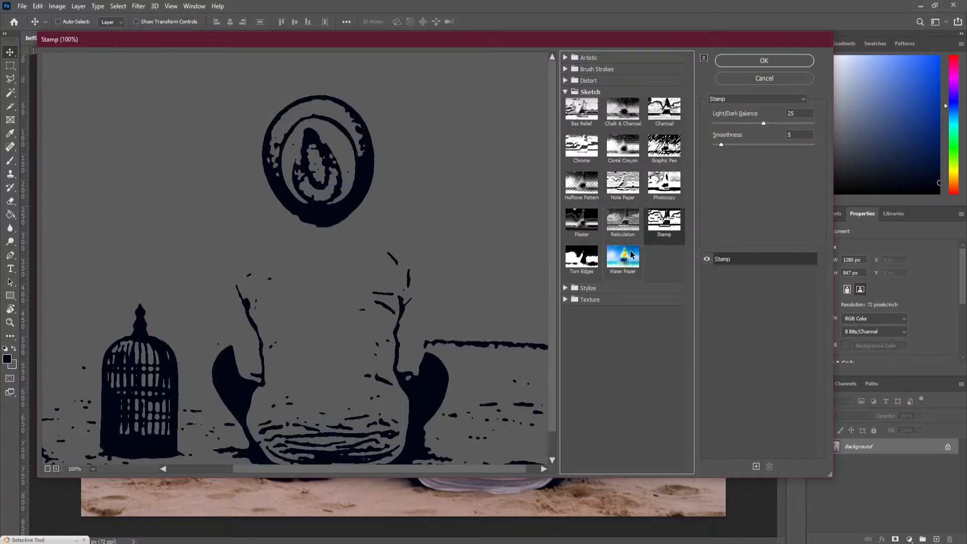
left_click(630, 258)
left_click(592, 260)
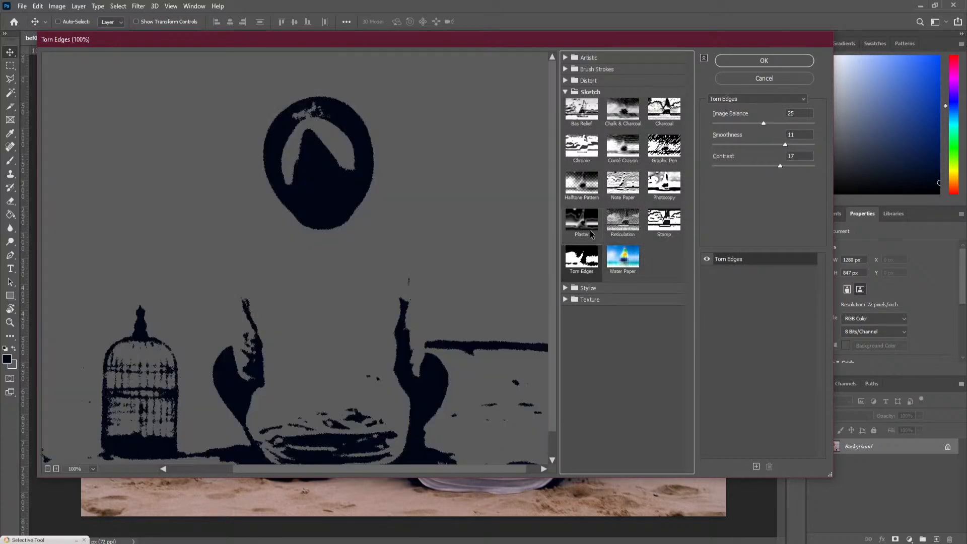
left_click(591, 230)
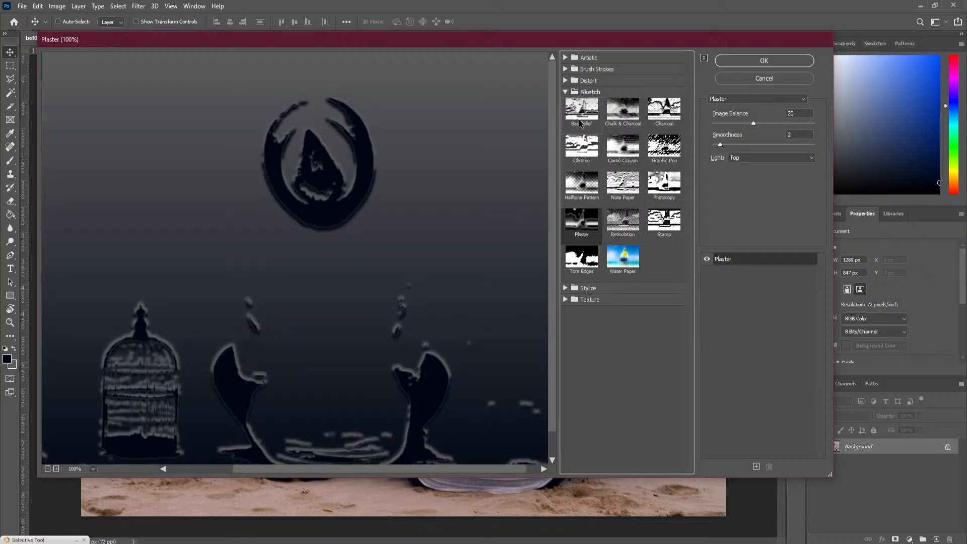
left_click(565, 92)
Preview the Glowing Edges filter from the Stylize category and collapse that category.
left_click(565, 104)
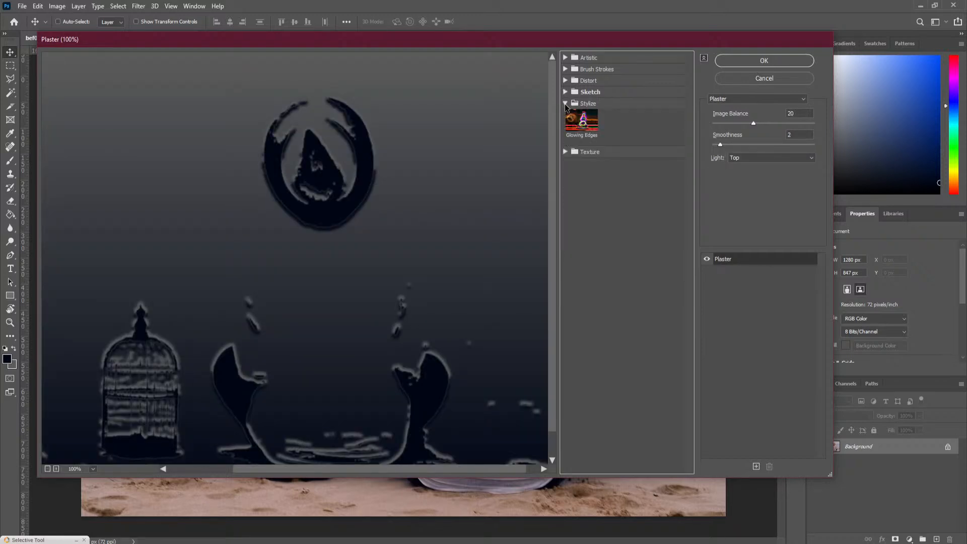
left_click(584, 124)
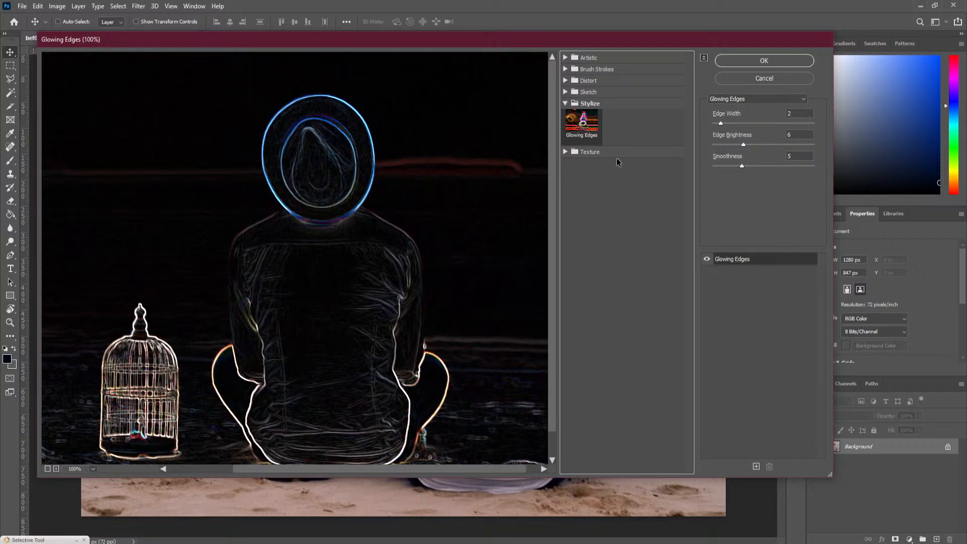
left_click(565, 103)
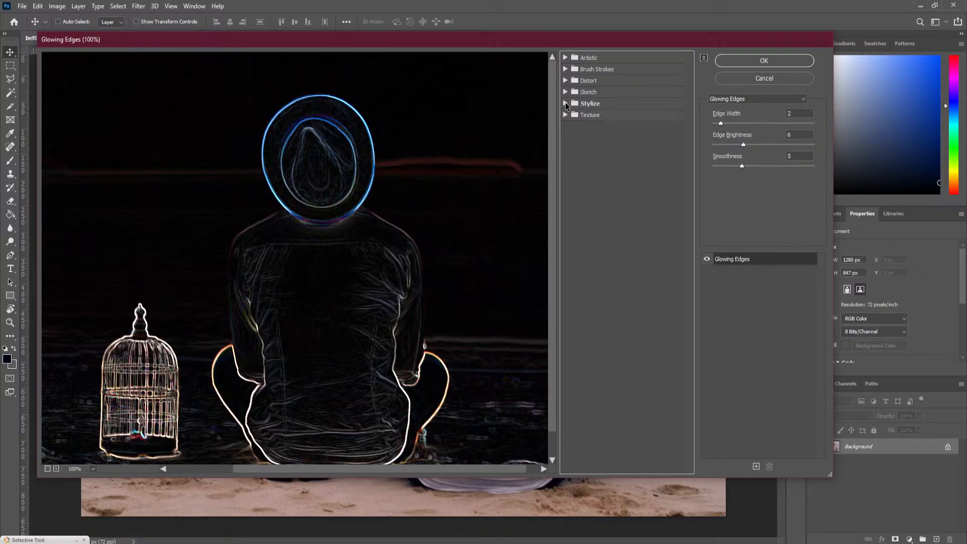
Preview the Texture filters Craquelure, Grain, Mosaic Tiles, Texturizer, Stained Glass and Patchwork, and leave the Filter Gallery without applying anything.
left_click(566, 114)
left_click(575, 129)
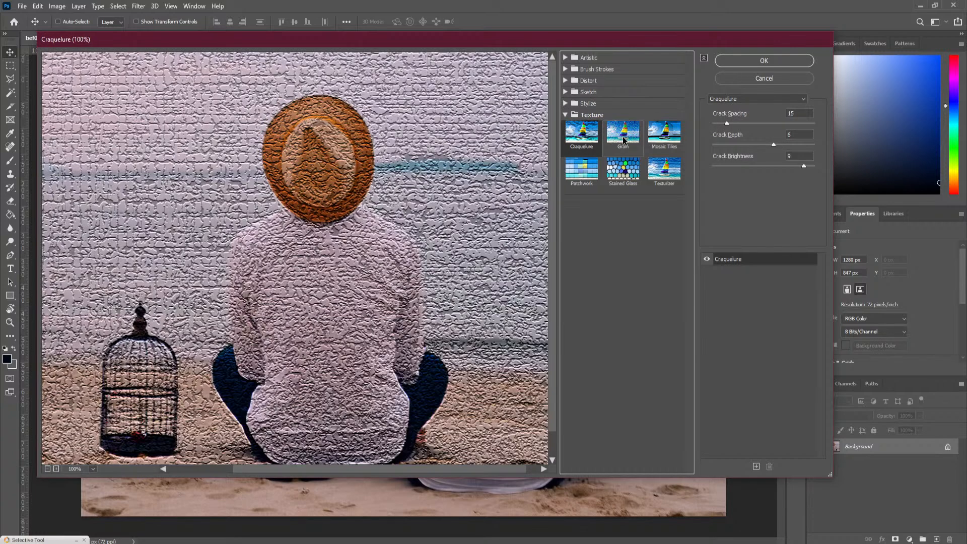
left_click(623, 134)
left_click(664, 132)
left_click(665, 168)
left_click(623, 169)
left_click(584, 171)
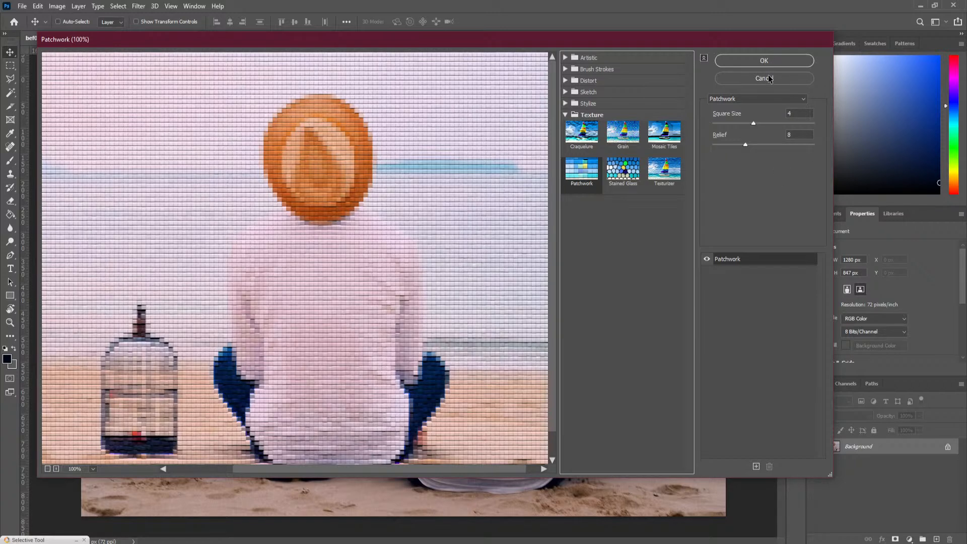
left_click(764, 78)
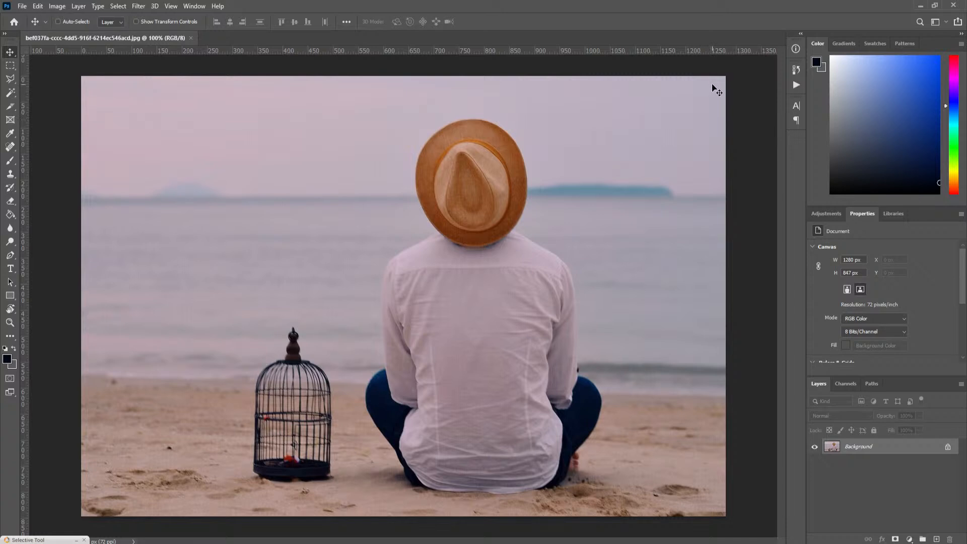
Open the Adaptive Wide Angle filter on the beach photo and reposition its window so all its settings are reachable.
left_click(139, 7)
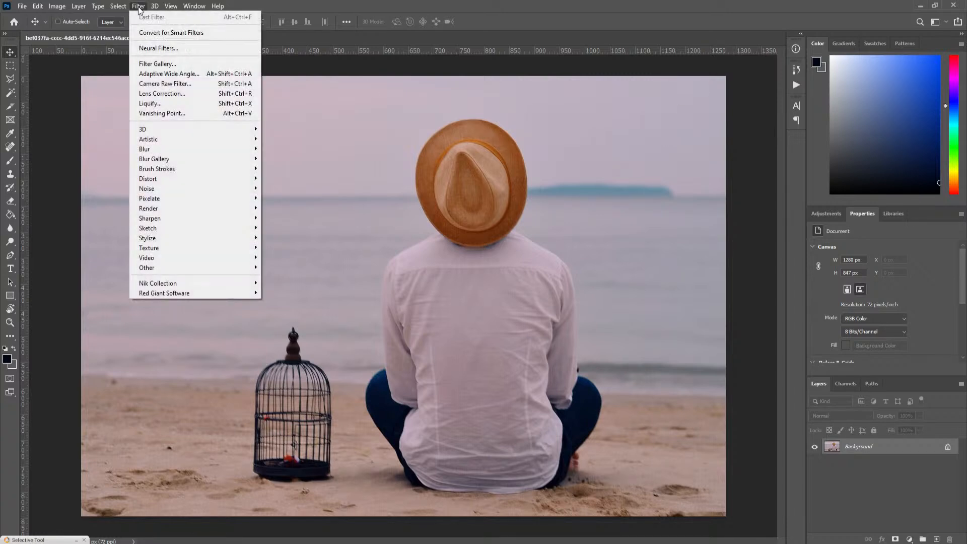
left_click(204, 74)
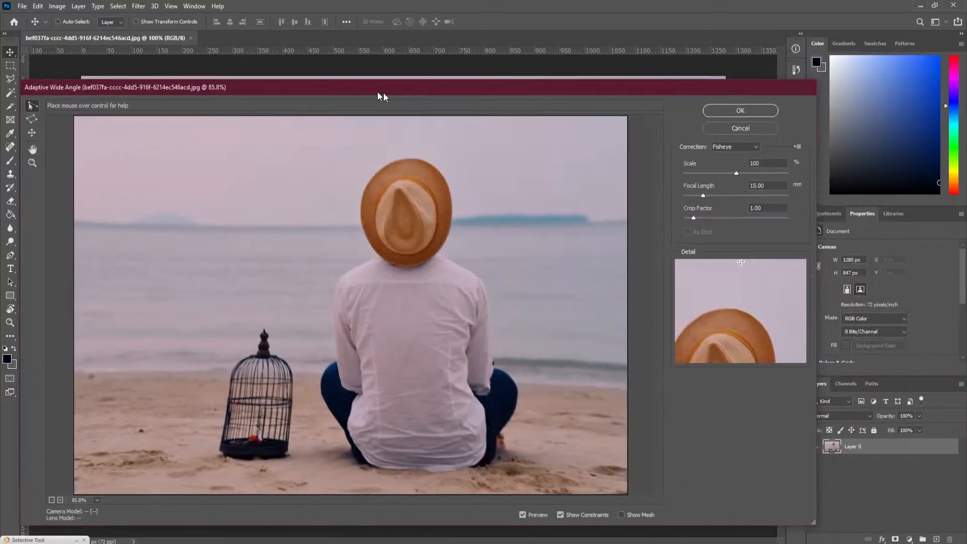
left_click_drag(382, 93, 383, 60)
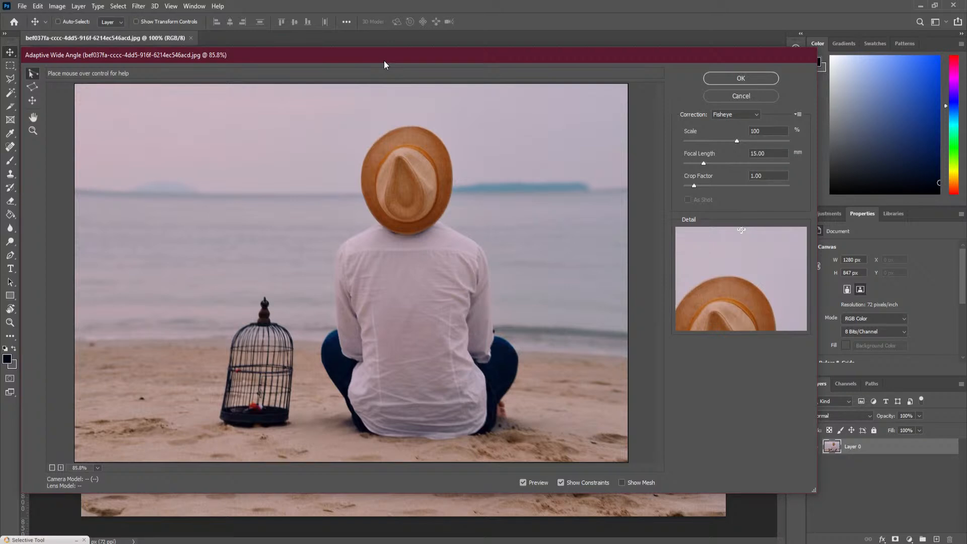
left_click_drag(367, 61, 389, 71)
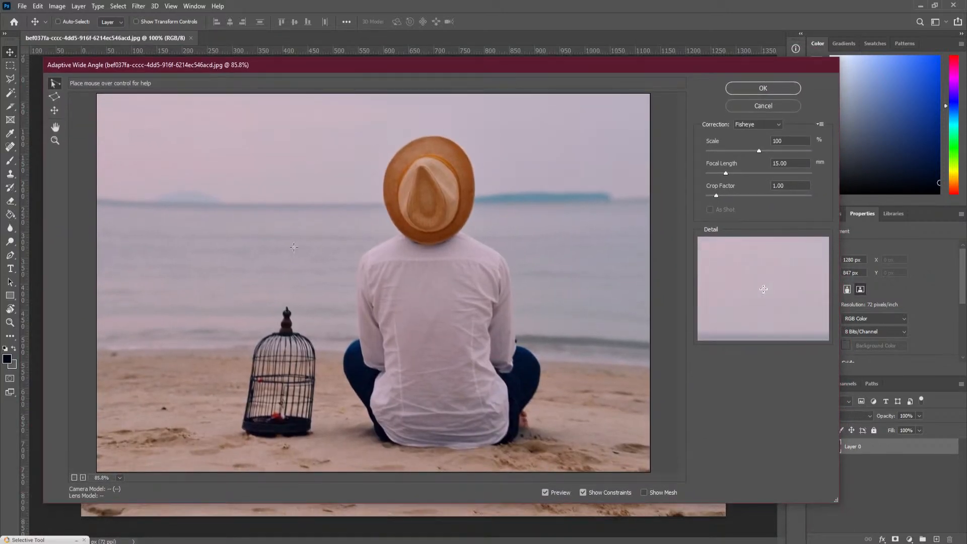
Try the Perspective, Auto and Full Spherical corrections on the photo and settle on Perspective.
left_click(766, 125)
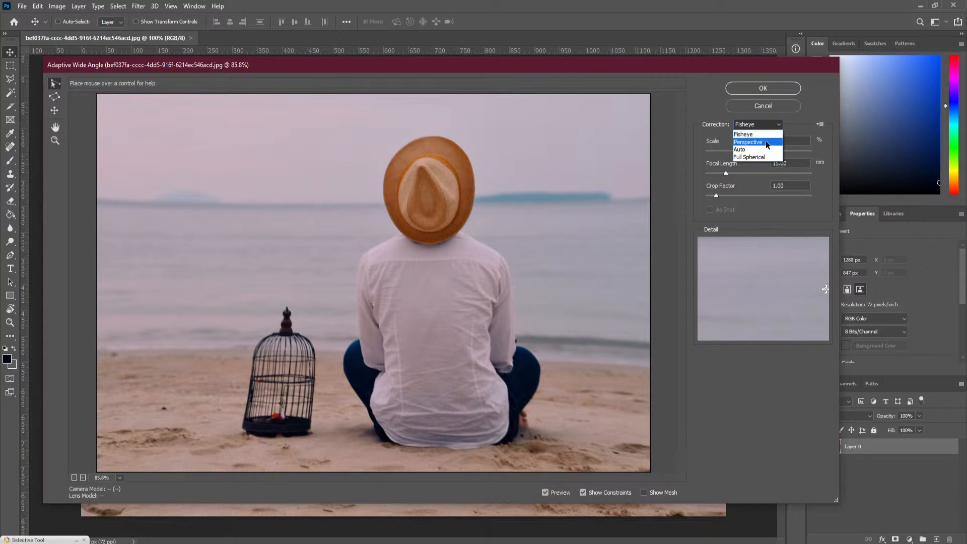
left_click(766, 142)
left_click(761, 125)
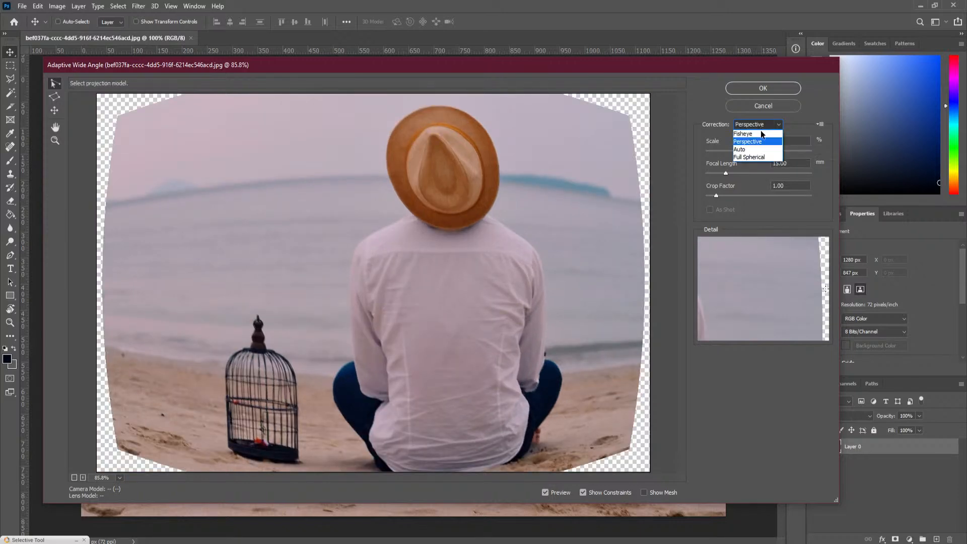
left_click(761, 149)
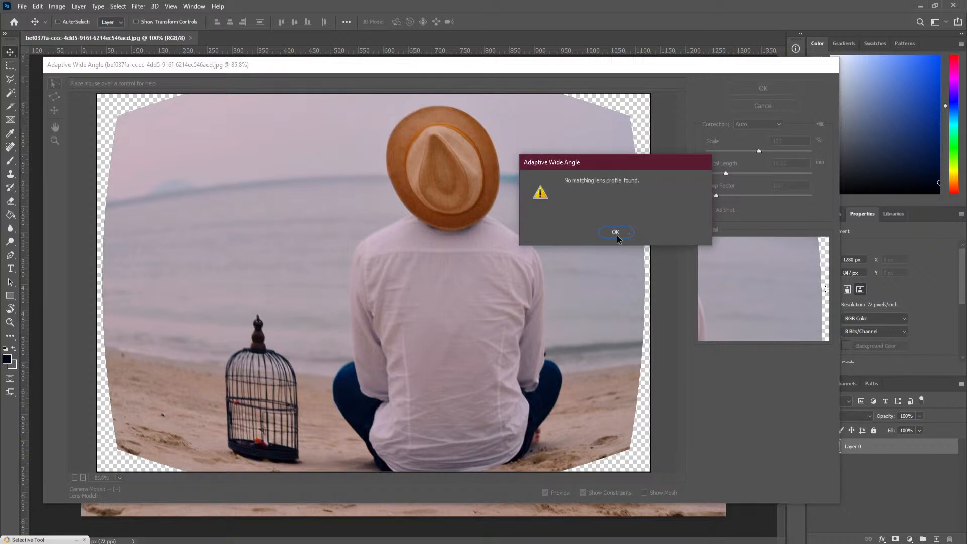
left_click(616, 232)
left_click(766, 125)
left_click(751, 157)
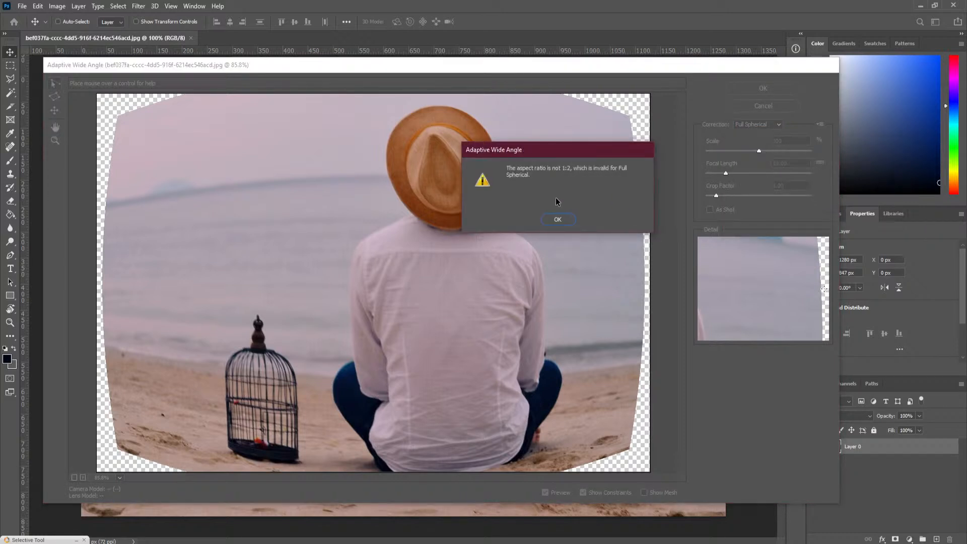
left_click(563, 220)
left_click(775, 126)
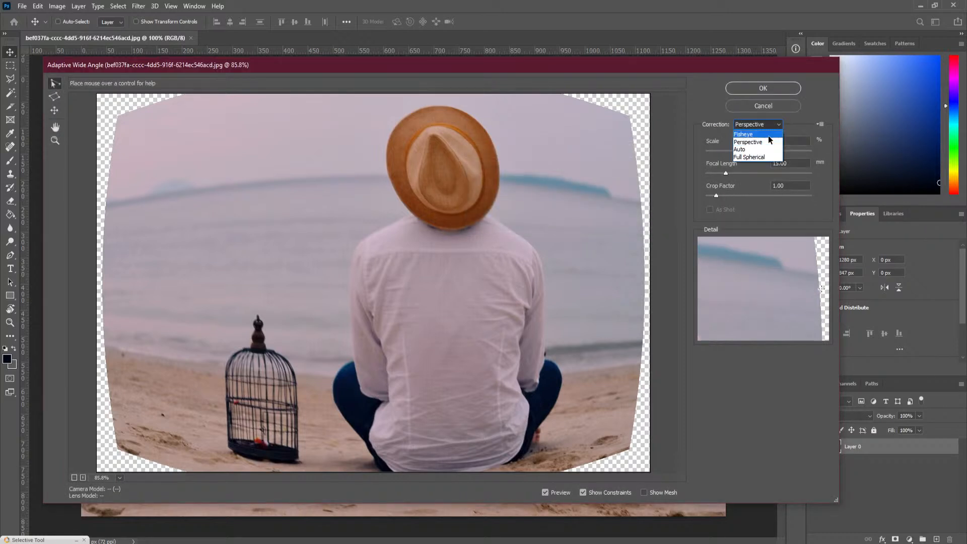
left_click(769, 144)
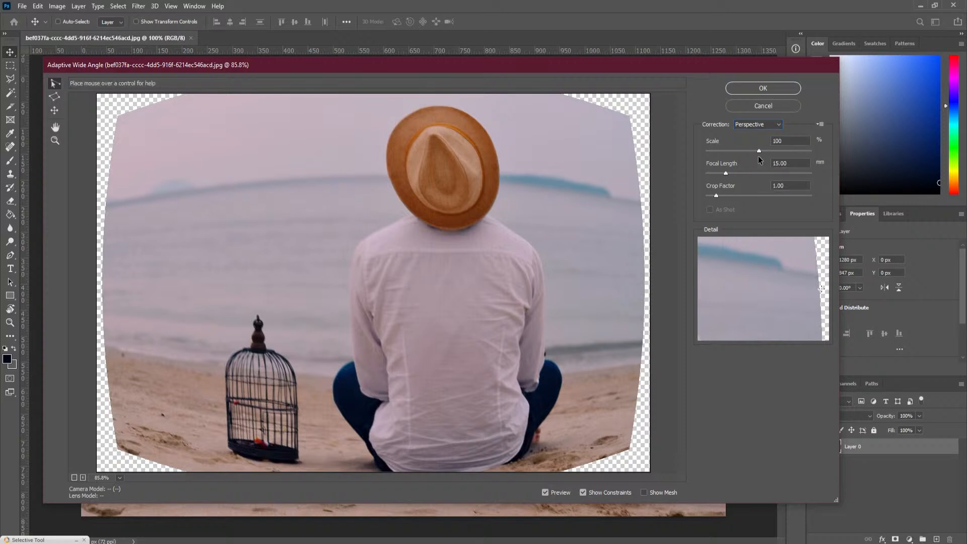
Try a 78% scale and 71.47 mm focal length, and switch to Fisheye correction with a 98% scale and 4.55 crop factor.
left_click_drag(760, 151, 816, 176)
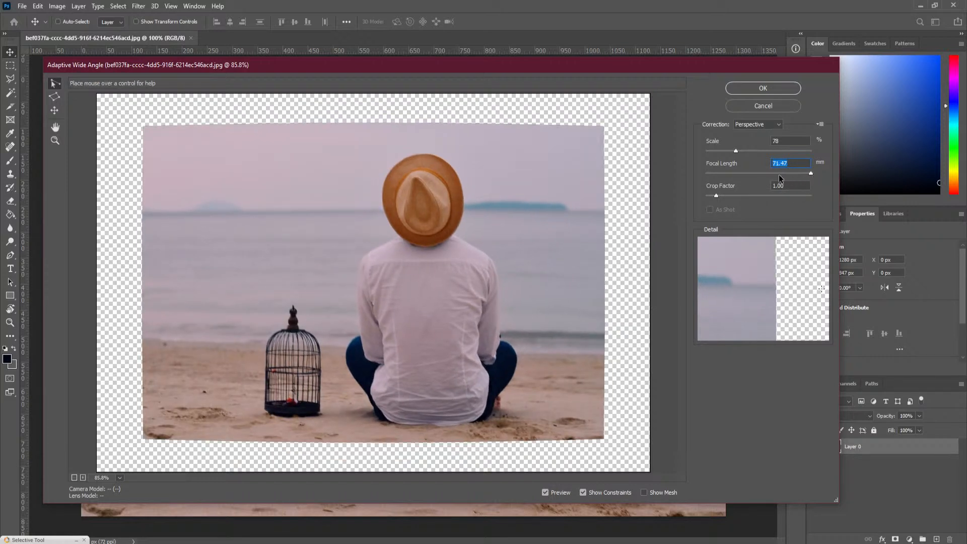
left_click(758, 124)
left_click(750, 133)
left_click_drag(736, 152, 757, 151)
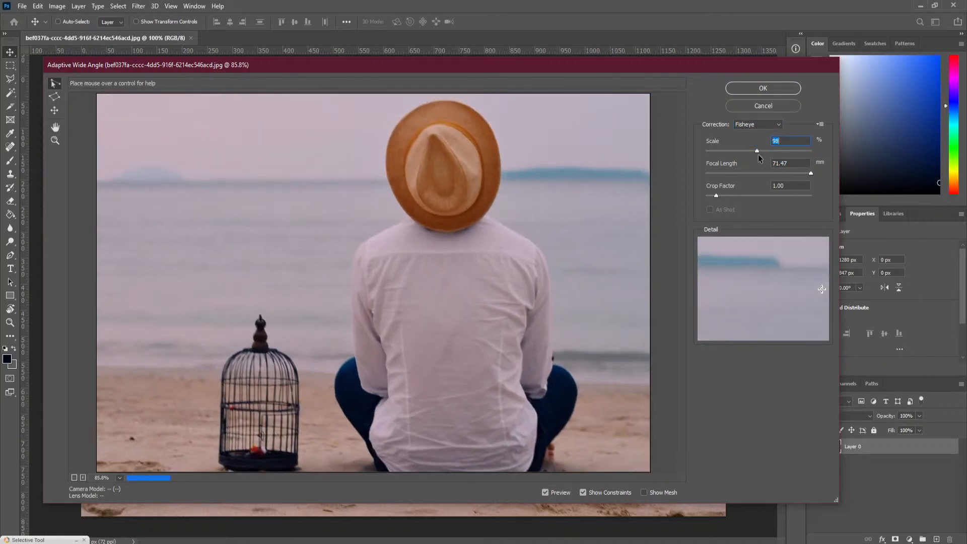
left_click_drag(716, 196, 752, 199)
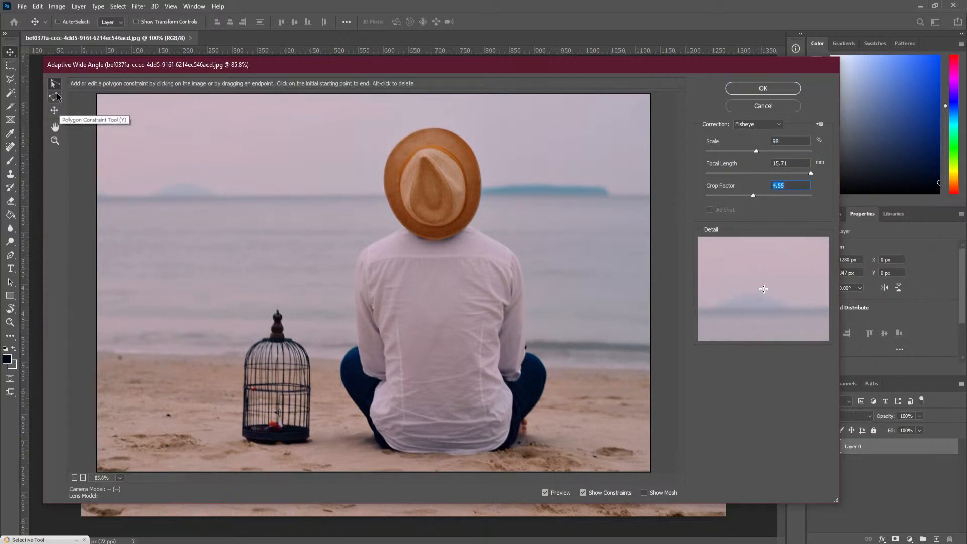
Draw two line constraints, a short diagonal one in the sky and a near-vertical one just left of the birdcage.
left_click(304, 137)
left_click(250, 175)
left_click(214, 281)
left_click(204, 427)
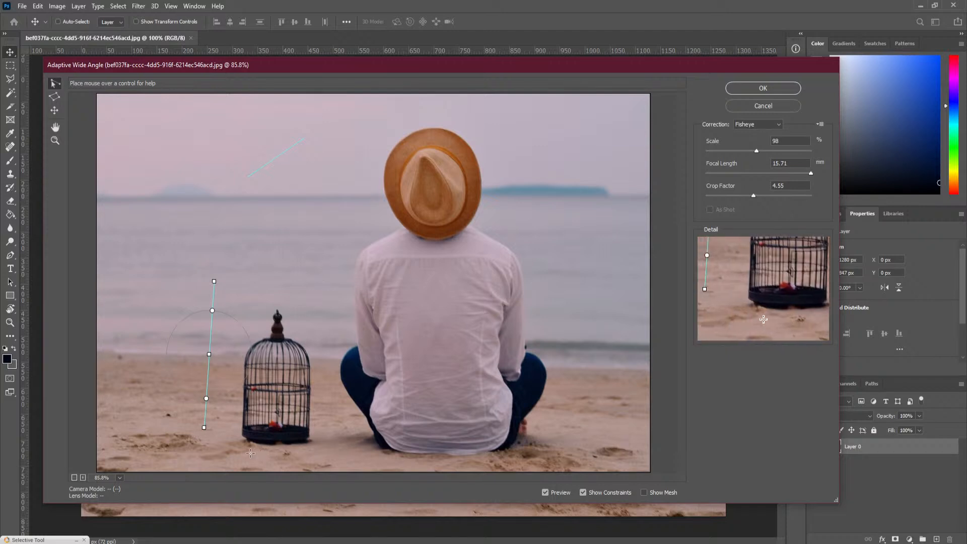
Try to curve the near-vertical constraint toward the middle of the birdcage.
left_click_drag(209, 354, 276, 359)
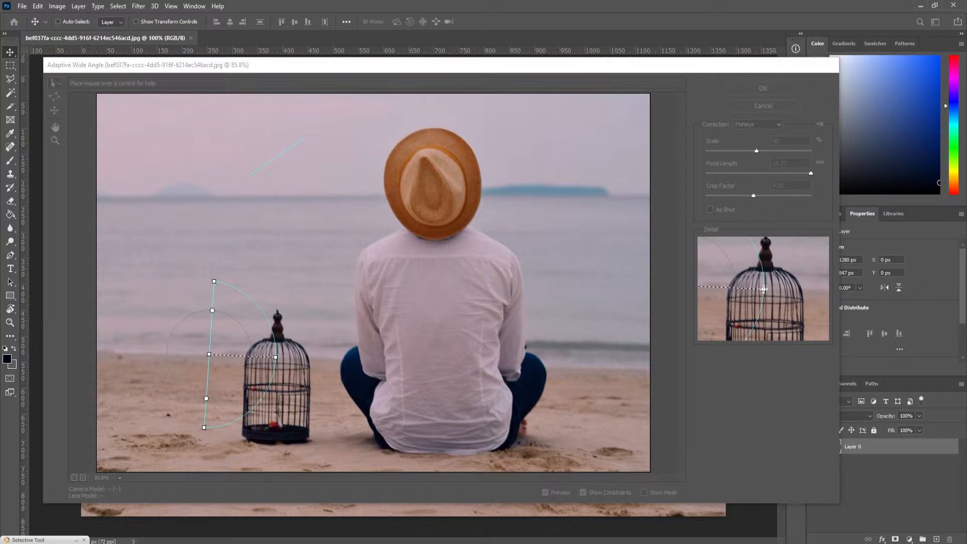
left_click_drag(835, 172, 584, 172)
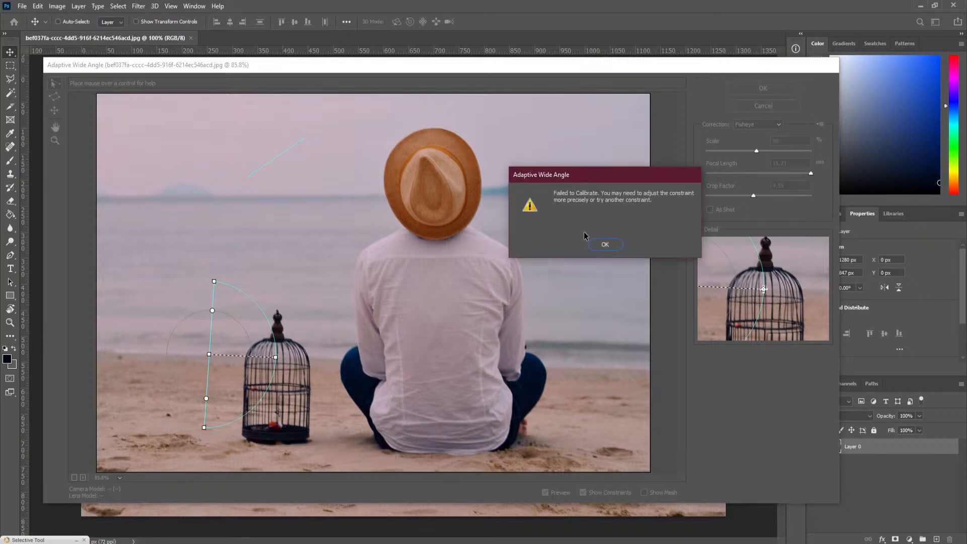
left_click(605, 246)
Draw a long, nearly horizontal constraint across the sea and the man's upper back, and try to bend its middle downward.
left_click(131, 271)
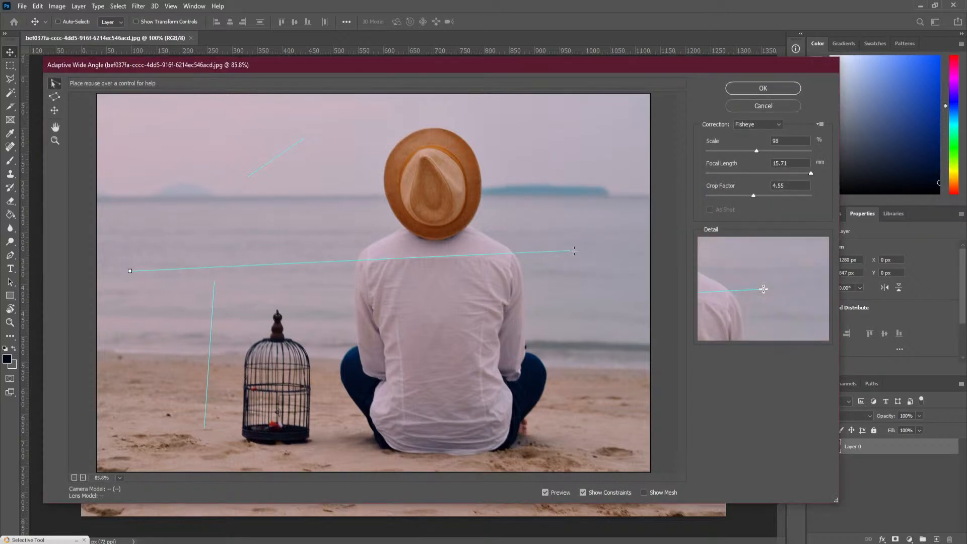
left_click(610, 285)
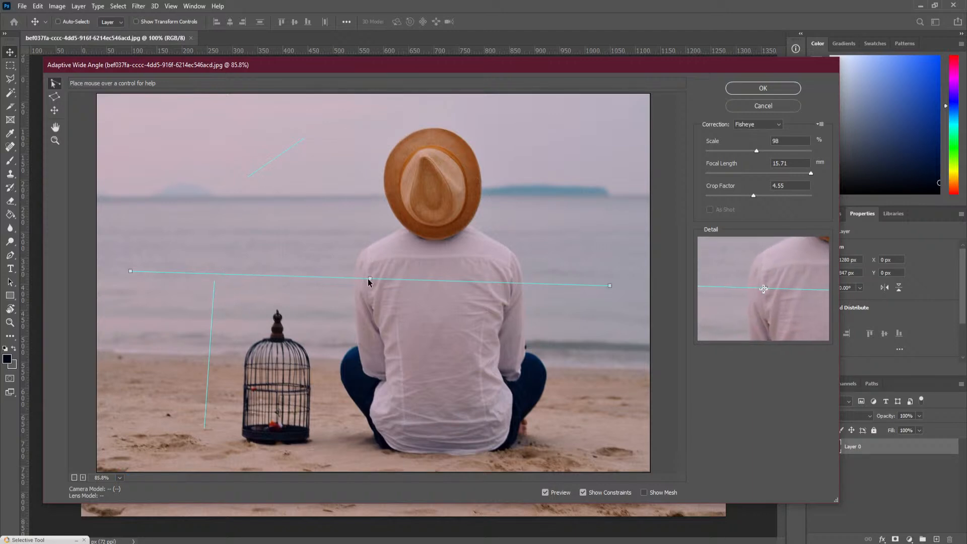
left_click_drag(370, 278, 372, 307)
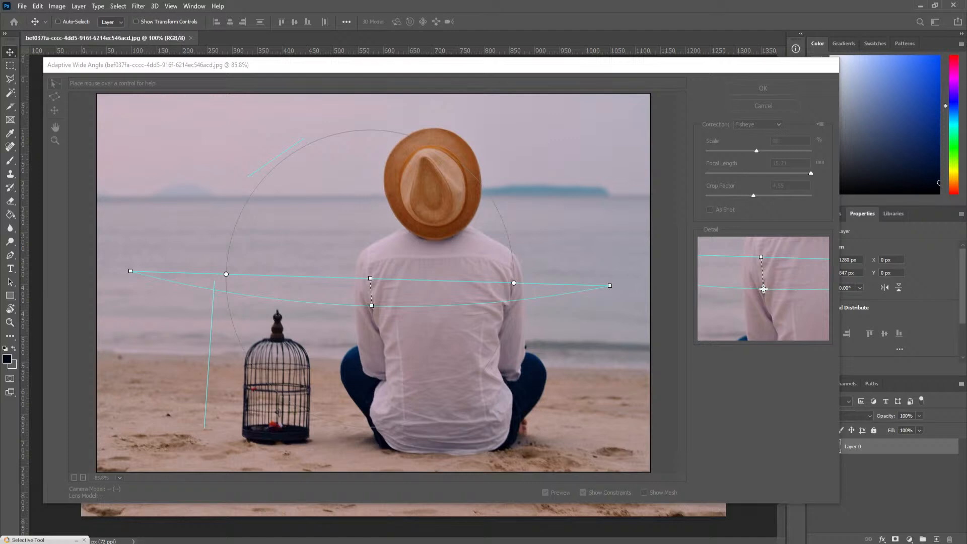
Draw a closed four-corner polygon constraint running from the sky down past the birdcage and up to the right of the hat.
left_click(55, 97)
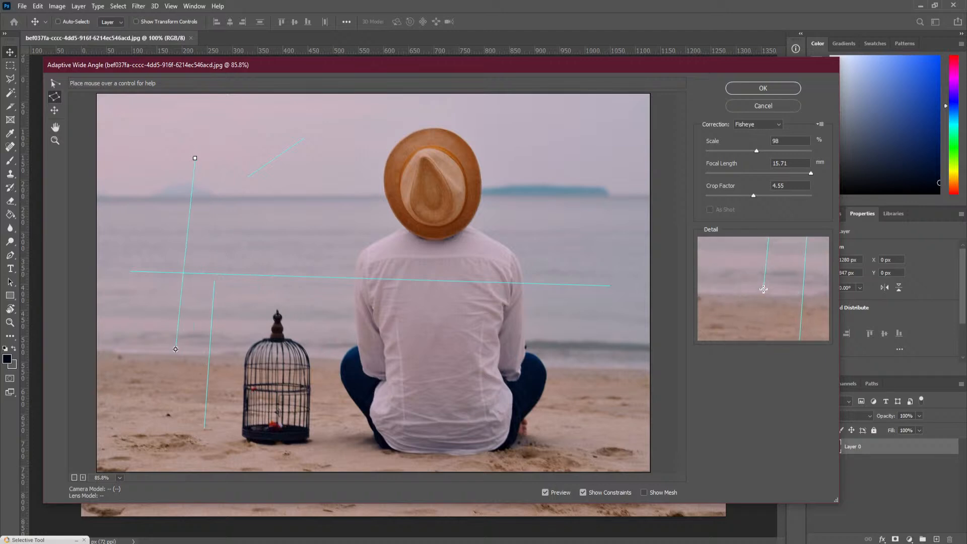
left_click(173, 370)
left_click(334, 375)
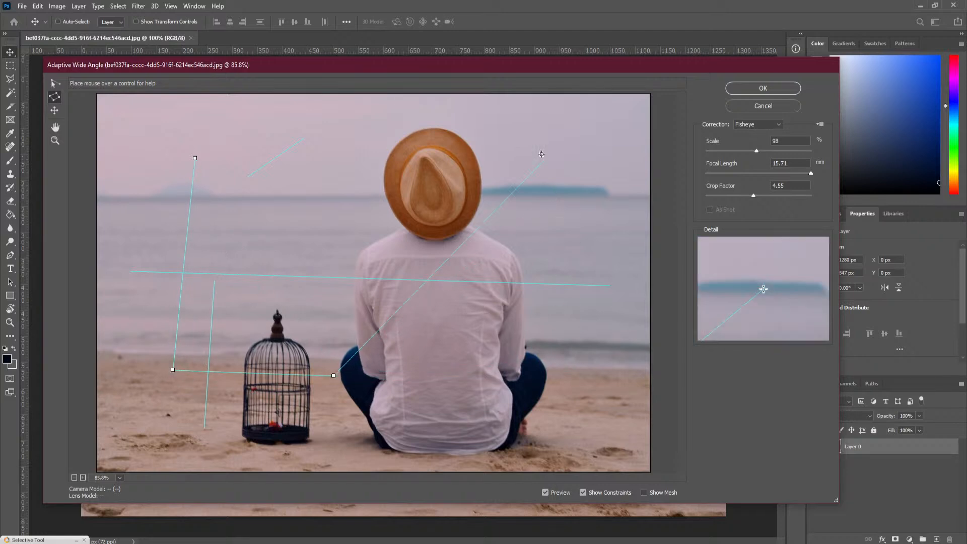
left_click(529, 121)
left_click(195, 159)
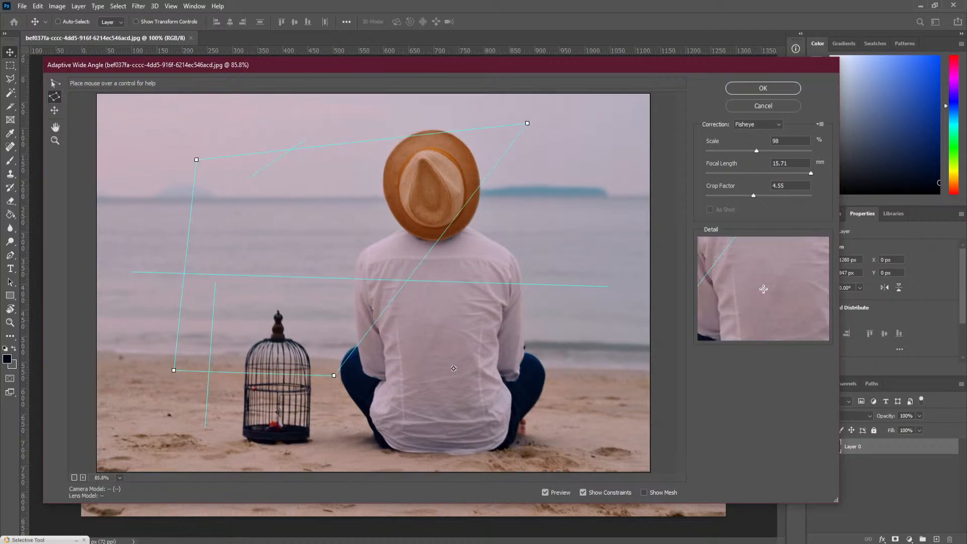
Reshape the polygon constraint by moving its upper corner beside the hat and its lower corners onto the sand on either side.
left_click_drag(528, 122, 378, 172)
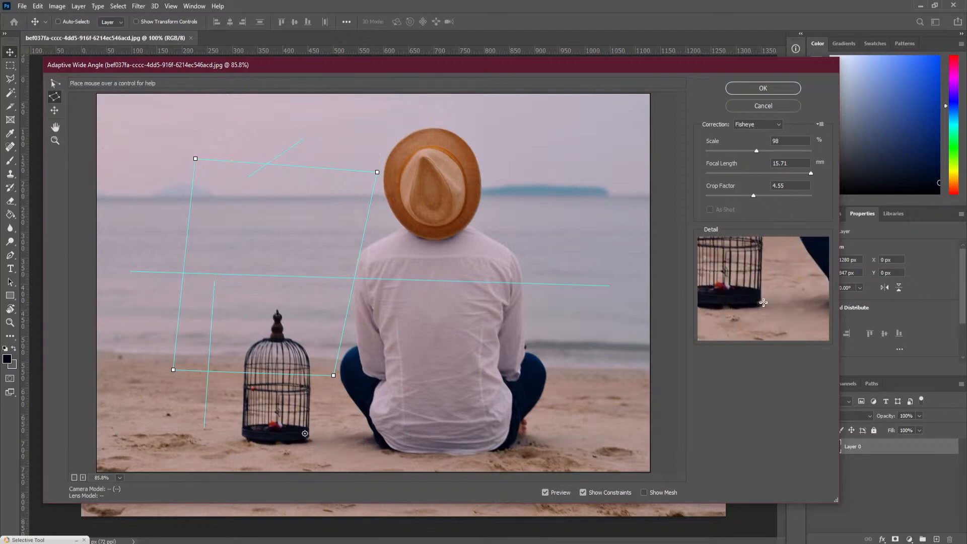
left_click_drag(334, 376, 558, 402)
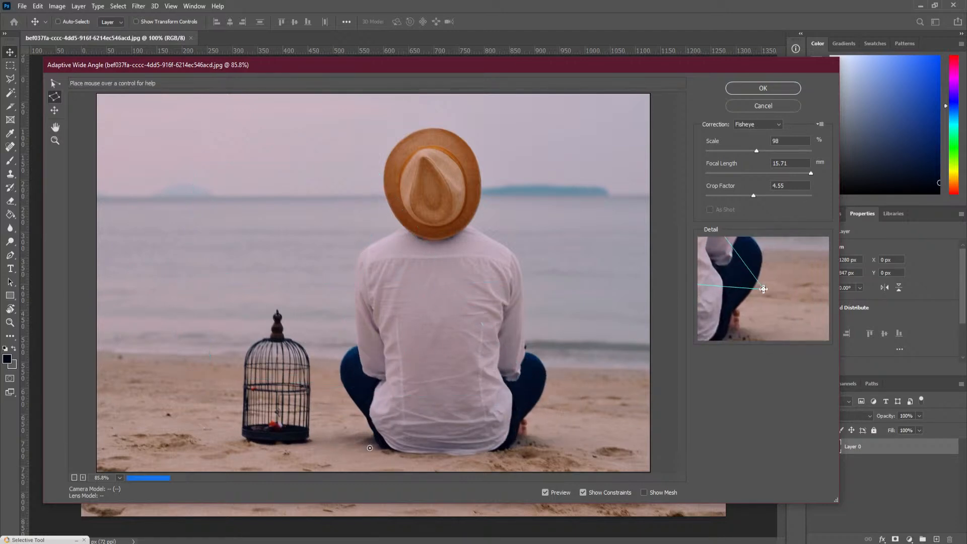
left_click_drag(171, 369, 117, 421)
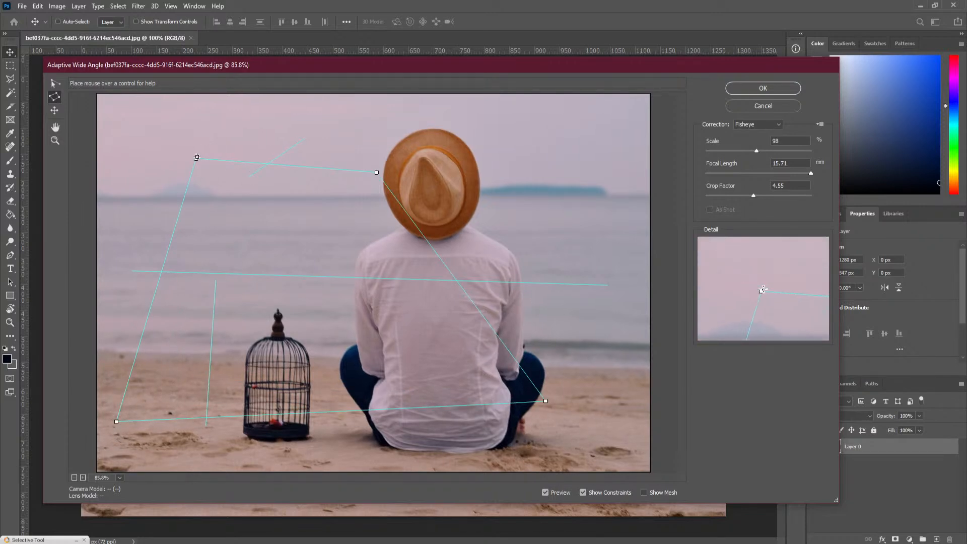
Start another polygon constraint in the sky, abandon it, and close the Adaptive Wide Angle filter without applying it.
left_click(190, 162)
left_click(205, 162)
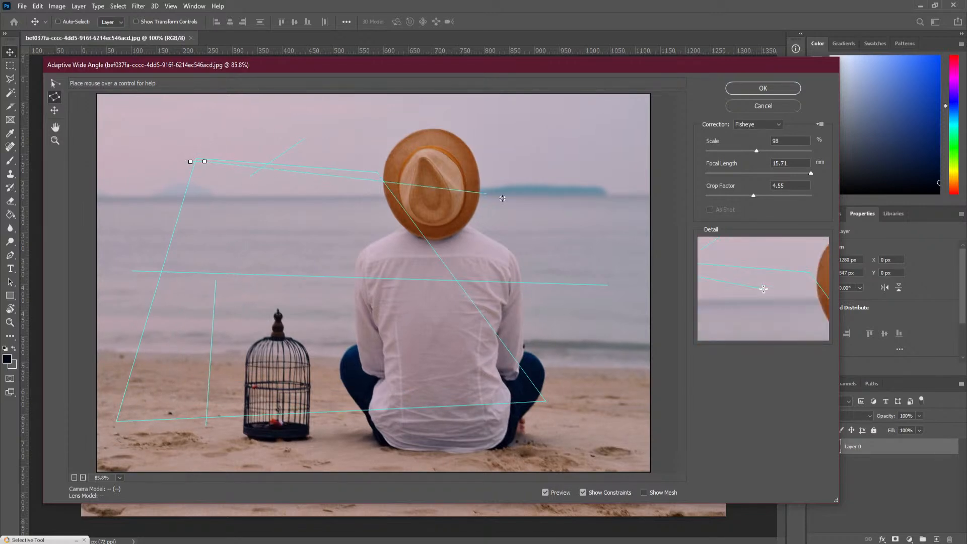
key("Escape")
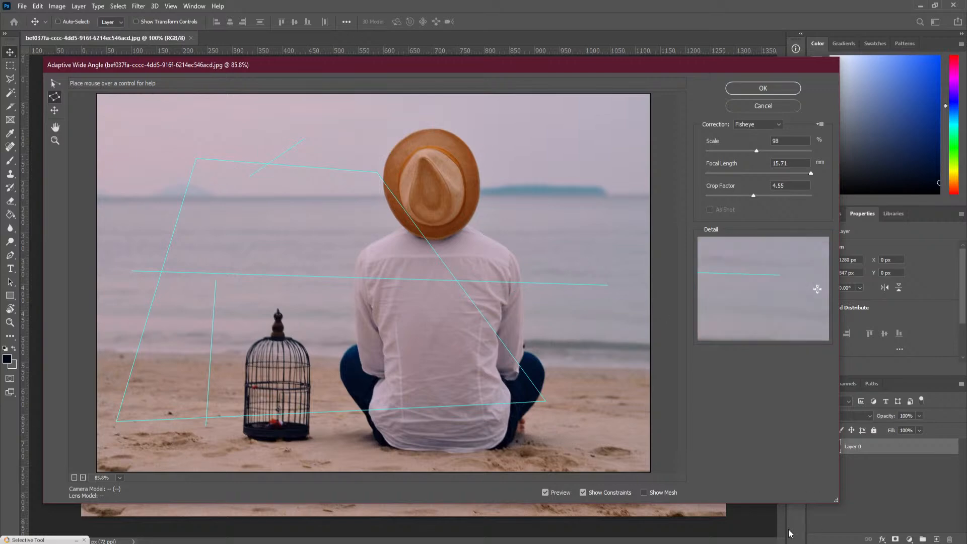
left_click(763, 105)
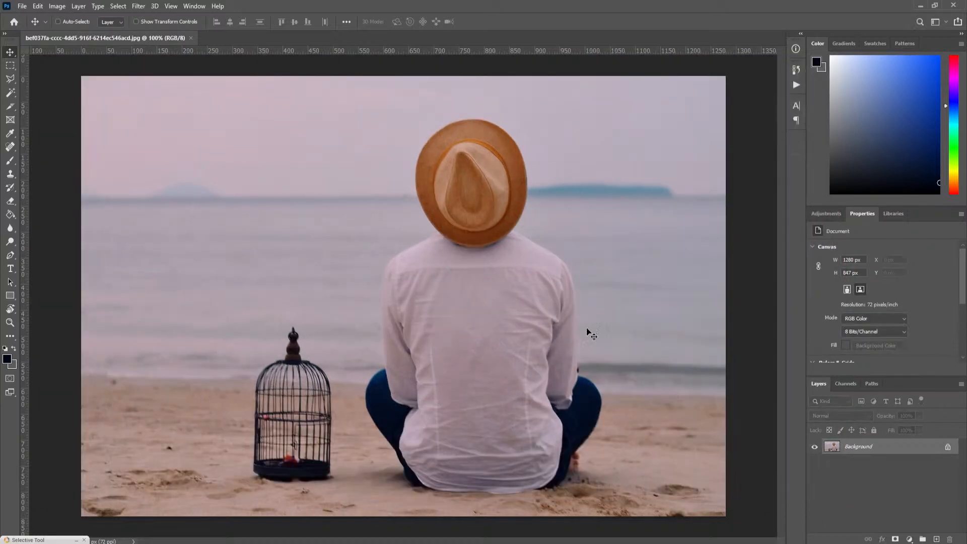
Open the Camera Raw Filter and set Exposure -0.45, Contrast -29, Highlights +51, Shadows +38, Whites +35 and Blacks -1.
left_click(139, 6)
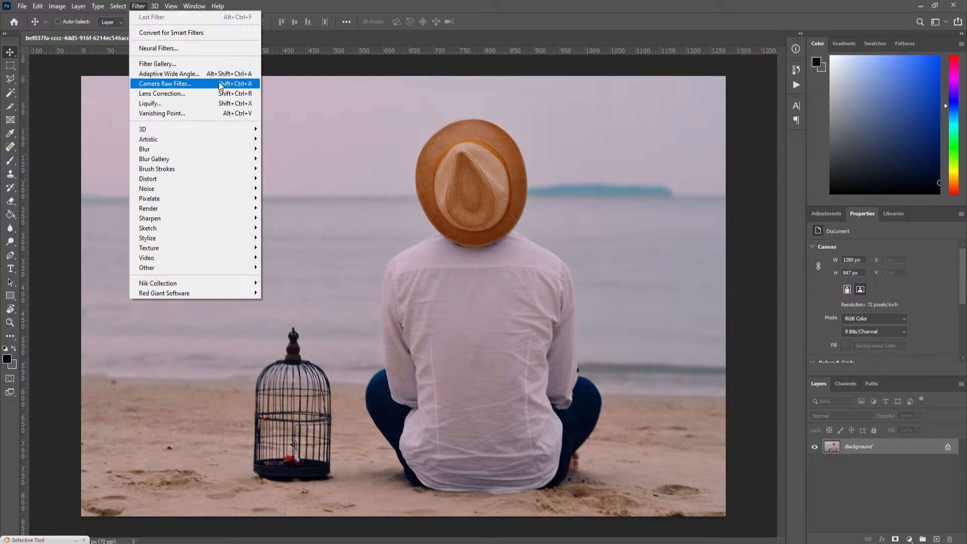
left_click(220, 83)
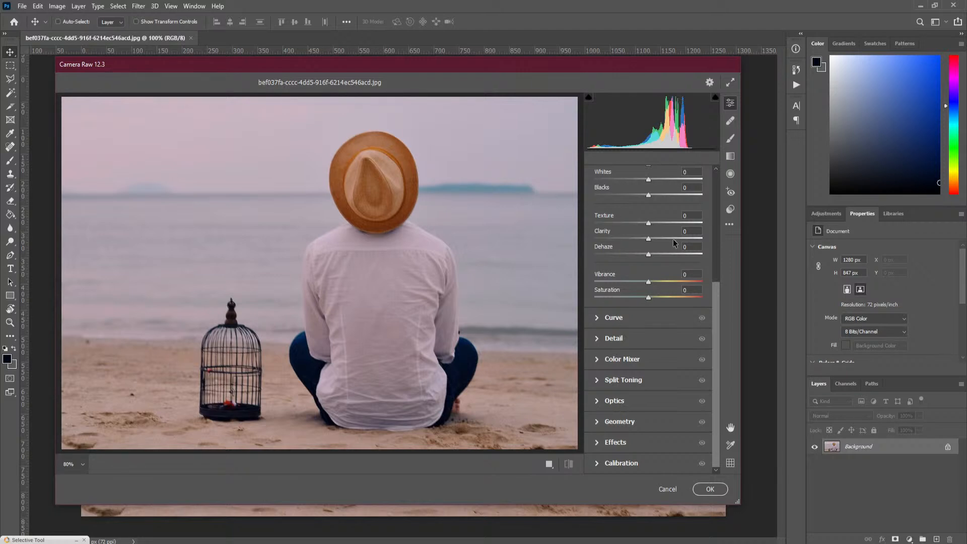
scroll(718, 363, "up", 5)
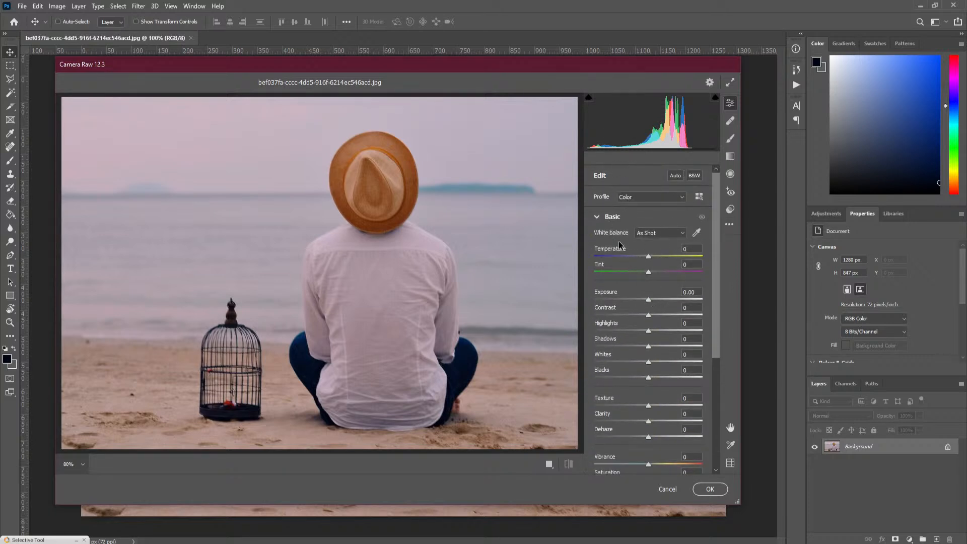
left_click_drag(648, 300, 669, 347)
left_click_drag(649, 376, 667, 368)
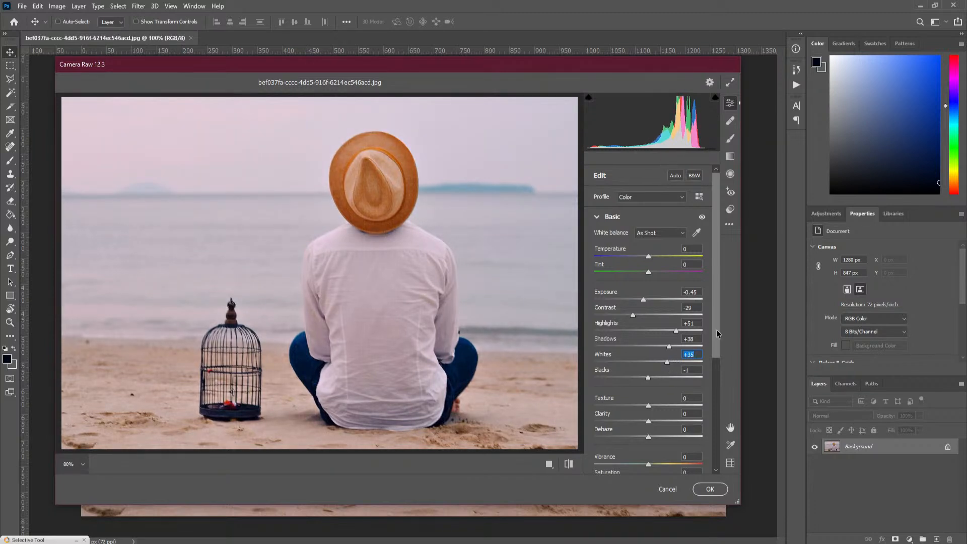
Raise Clarity to +17 and Dehaze to +26 in the Basic adjustments.
scroll(695, 342, "down", 4)
mouse_move(652, 329)
left_mouse_down()
mouse_move(681, 333)
mouse_move(636, 331)
mouse_move(680, 344)
mouse_move(662, 344)
left_mouse_up()
scroll(650, 338, "down", 3)
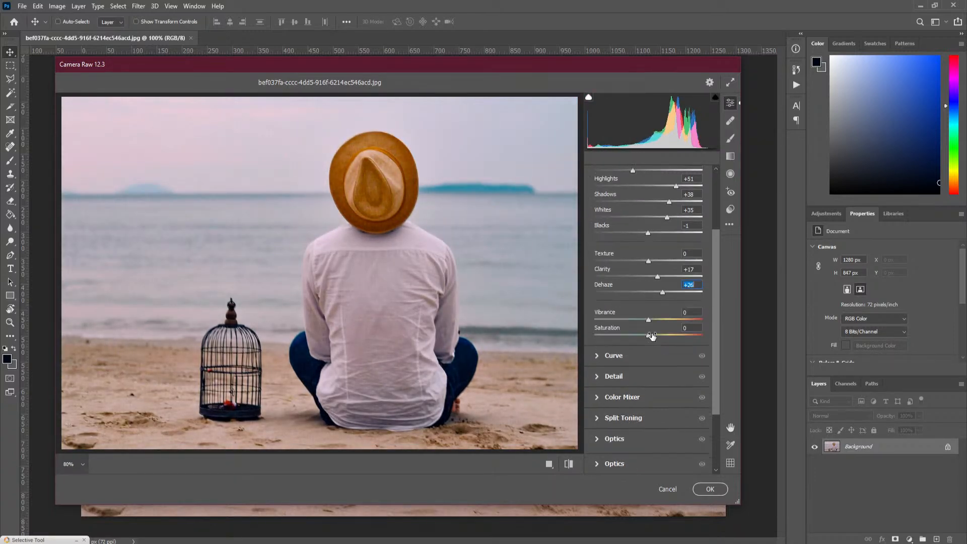
Set Split Toning to Highlights Saturation 5, Balance -46 and Shadows Saturation 10, and close Camera Raw without keeping the adjustments.
left_click(603, 394)
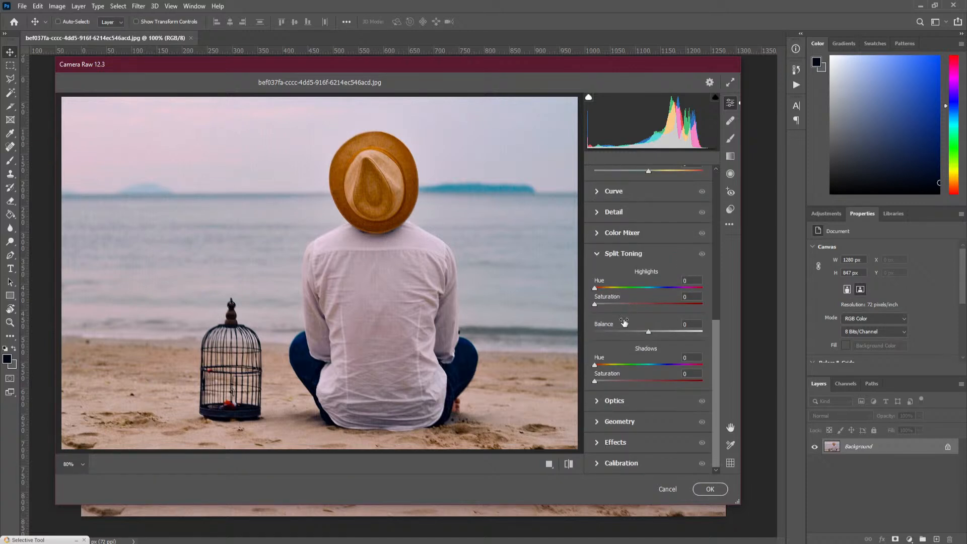
mouse_move(595, 305)
left_mouse_down()
mouse_move(633, 311)
mouse_move(600, 311)
left_mouse_up()
left_click_drag(648, 332, 624, 337)
left_click_drag(593, 384, 607, 386)
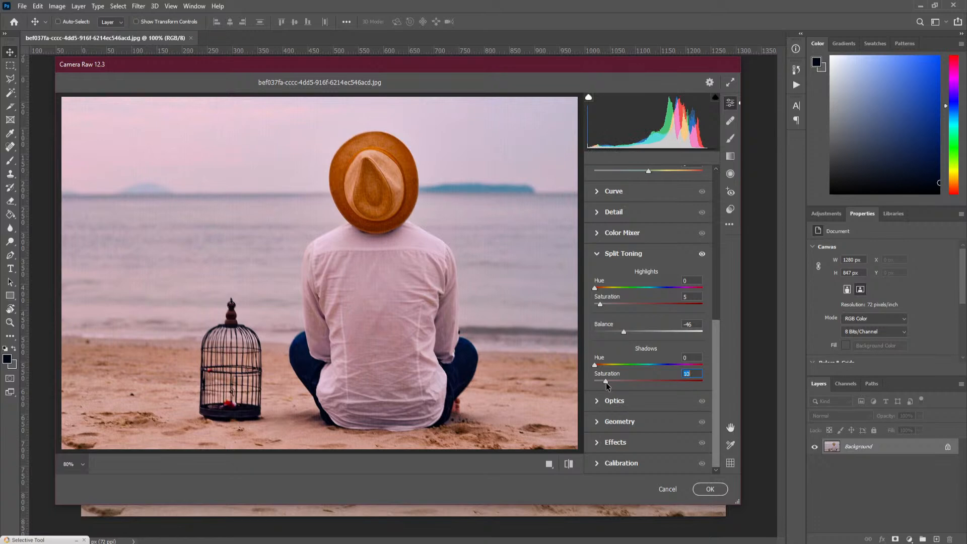
left_click(710, 489)
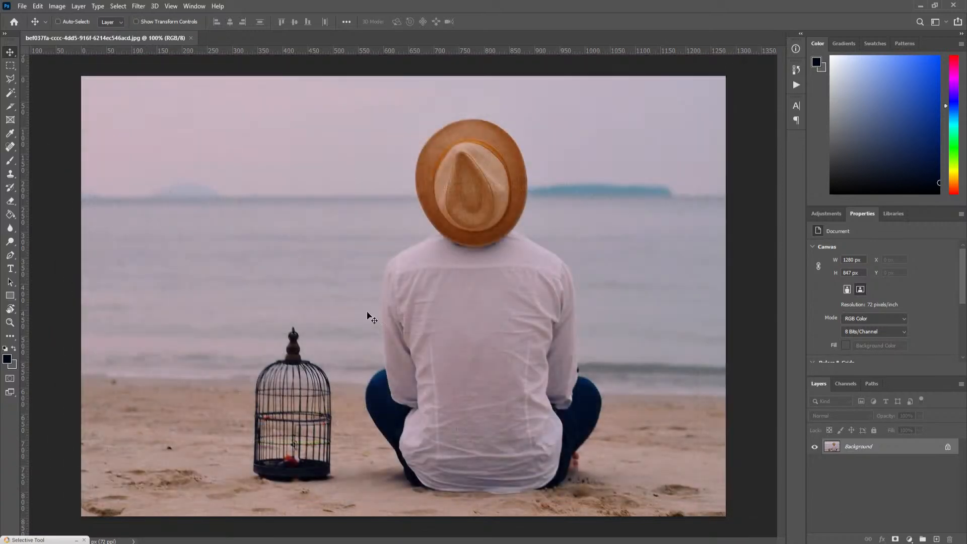
Open the Lens Correction filter on the beach photo and activate the Remove Distortion tool.
left_click(139, 6)
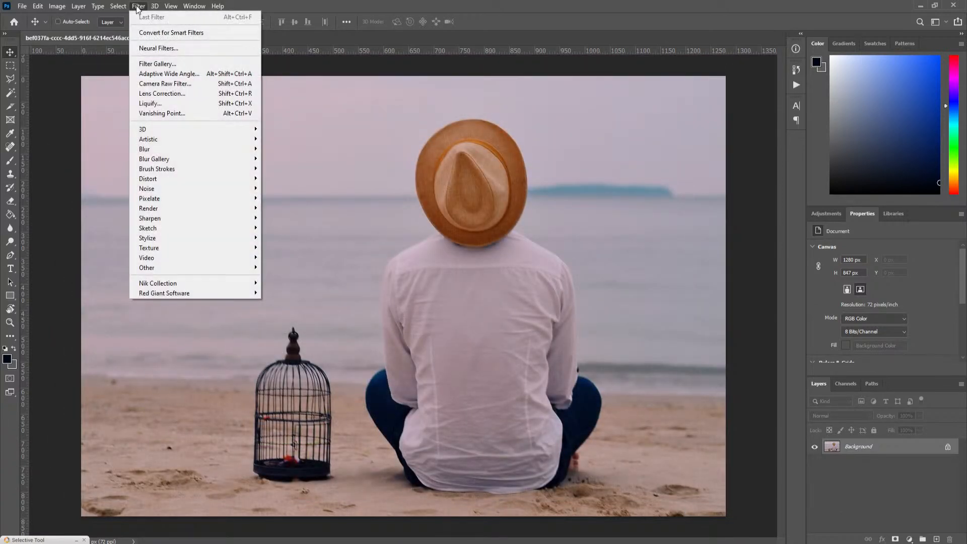
left_click(209, 96)
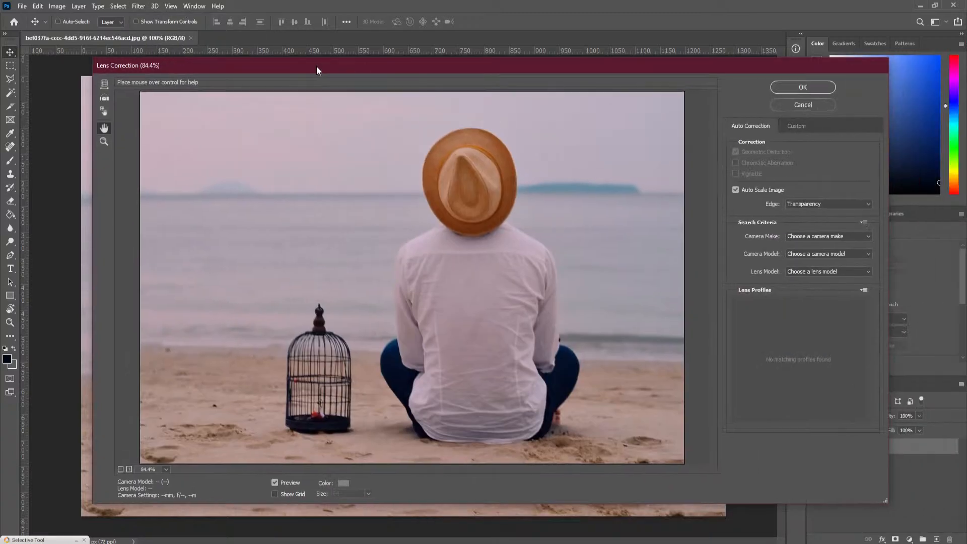
left_click_drag(317, 66, 280, 53)
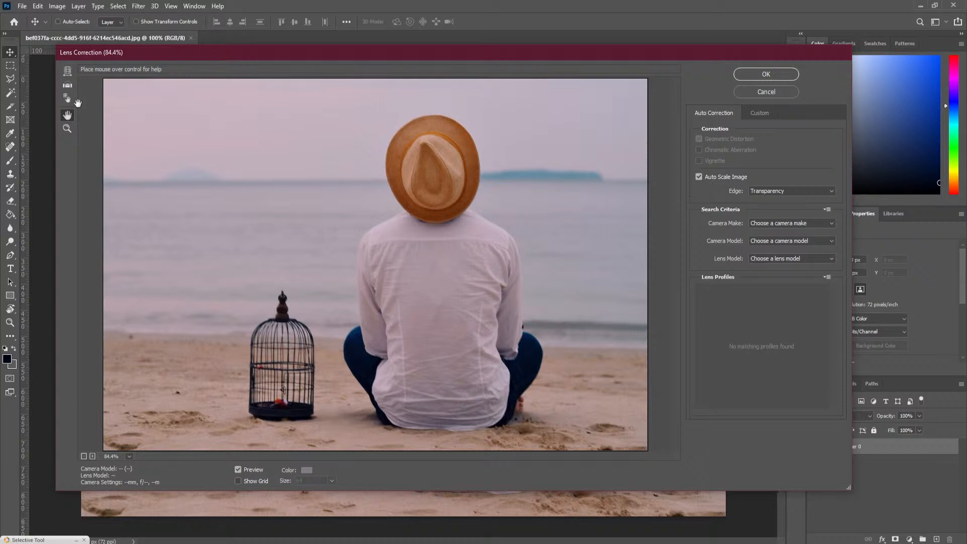
left_click(67, 71)
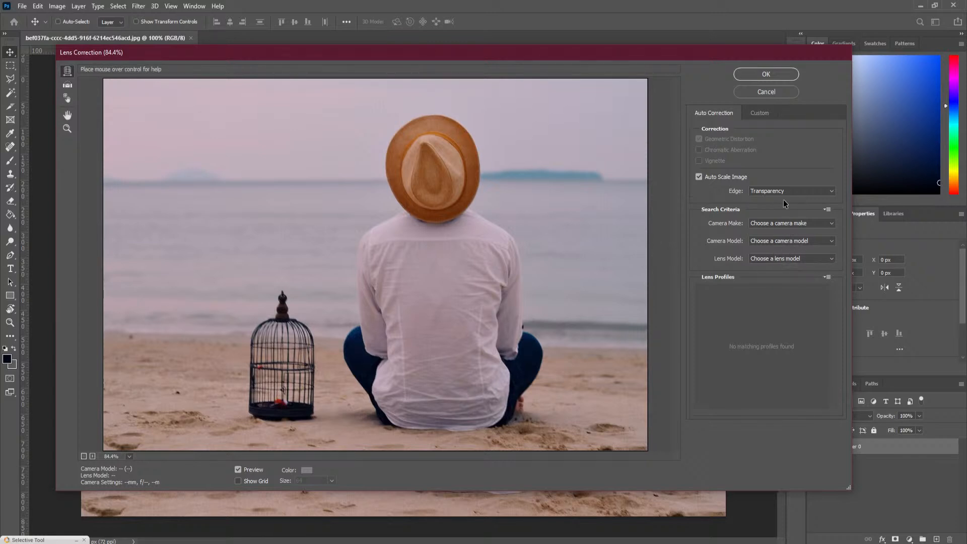
Try auto correction with camera make GoPro, camera model HERO4 Black and lens model HERO5 Black, and cancel Lens Correction.
left_click(782, 223)
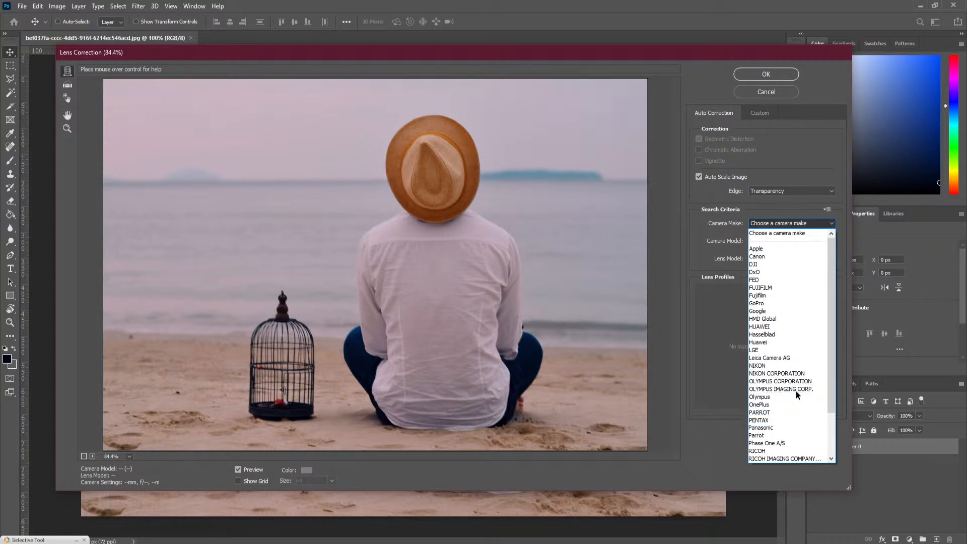
left_click(792, 301)
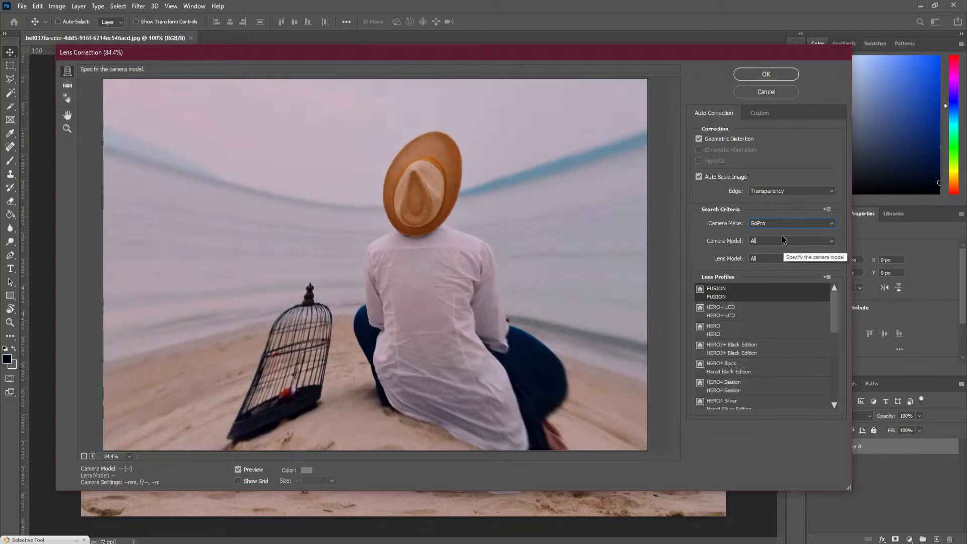
left_click(781, 242)
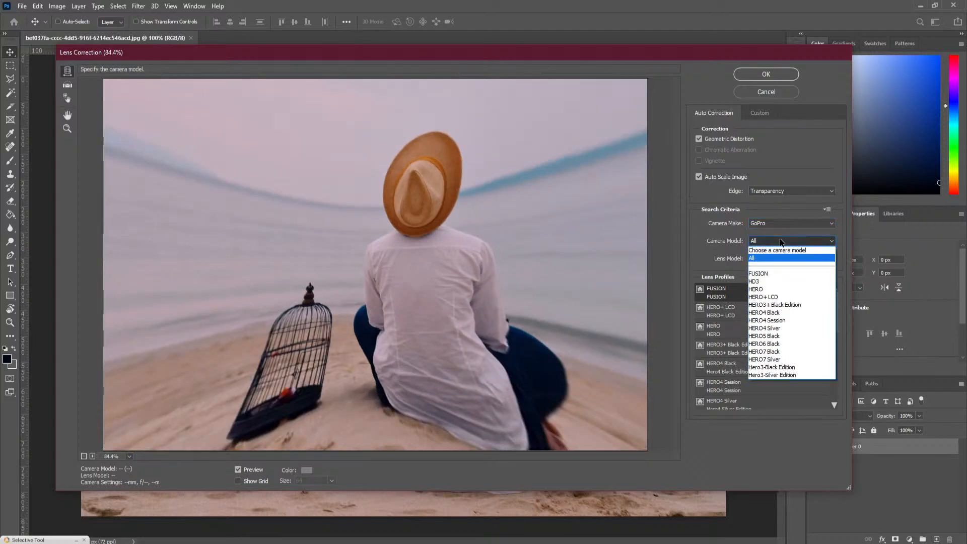
left_click(790, 314)
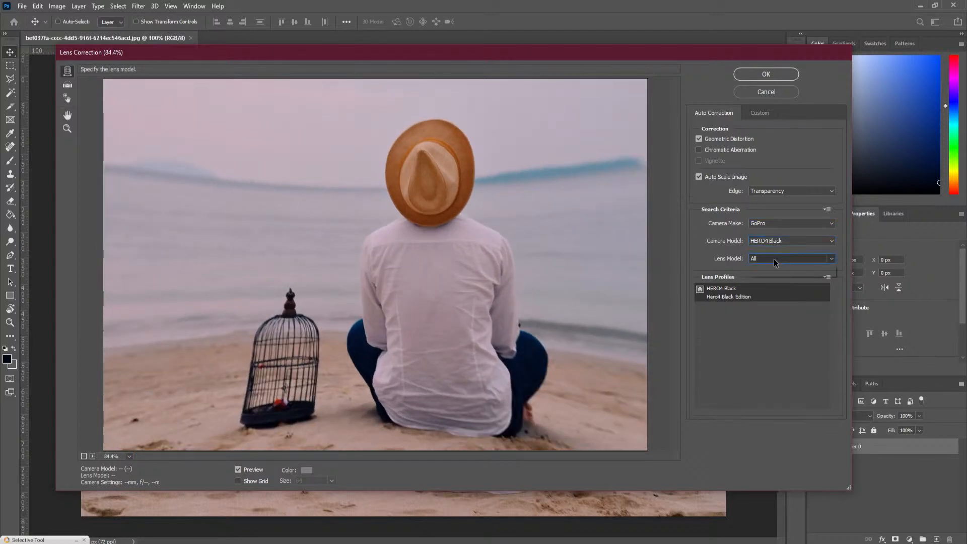
left_click(775, 259)
left_click(781, 330)
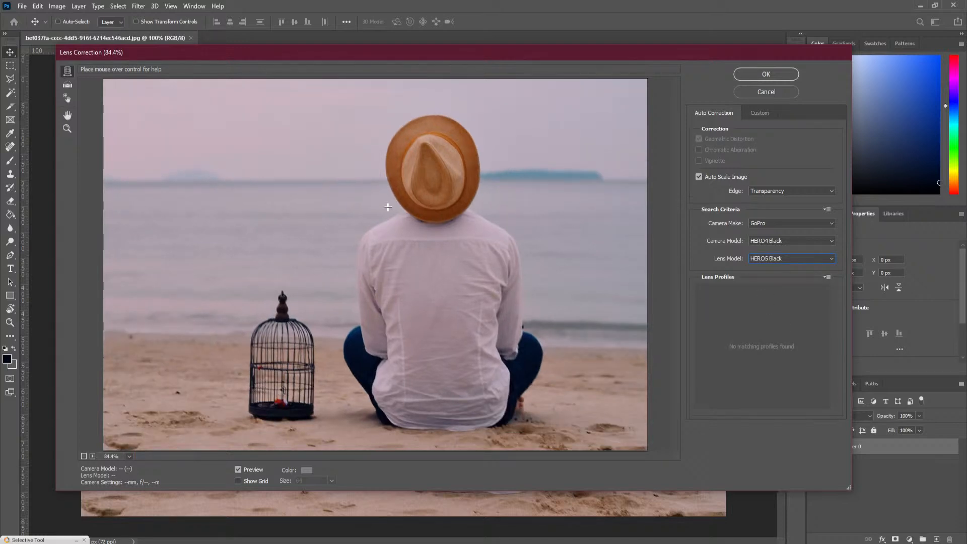
left_click(769, 92)
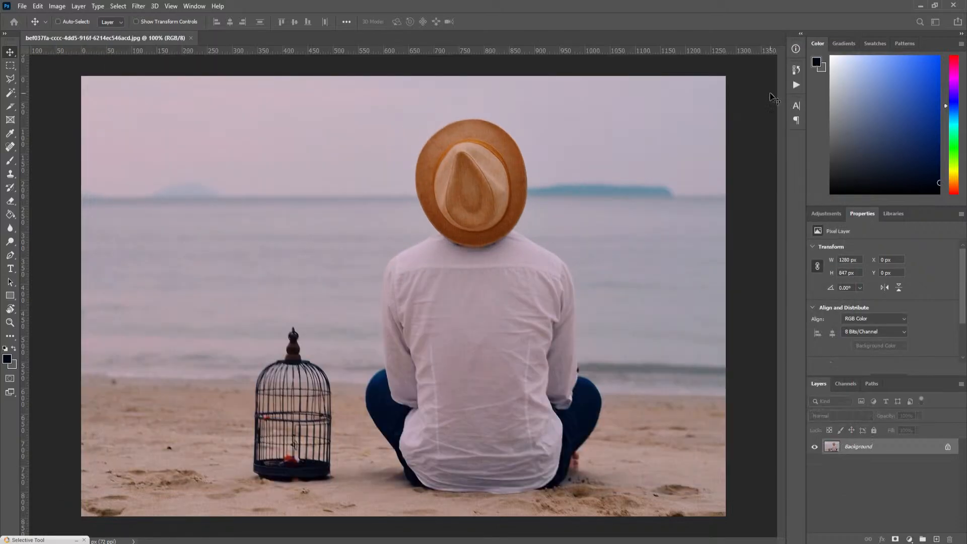
Close the beach photo and open the recent portrait image (4).jpg.
left_click(138, 7)
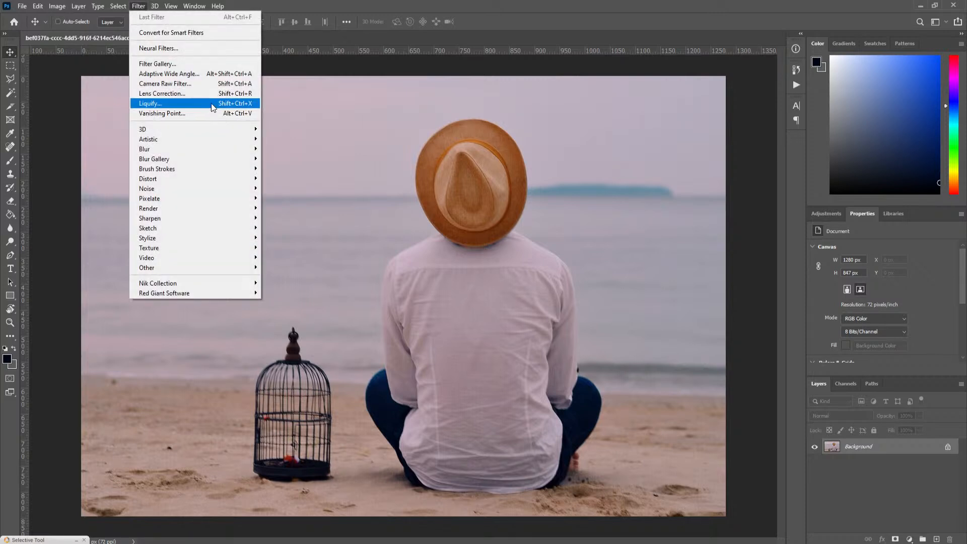
left_click(246, 65)
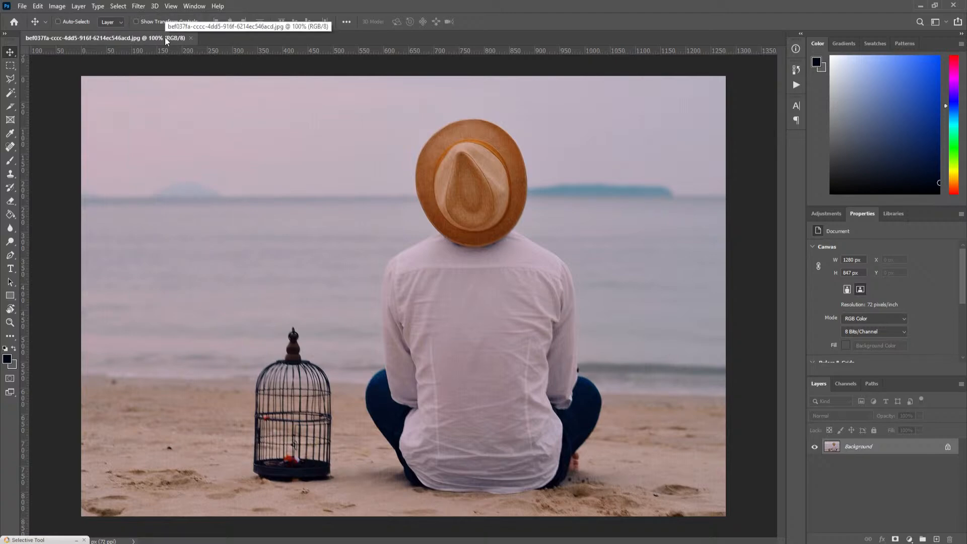
left_click(191, 38)
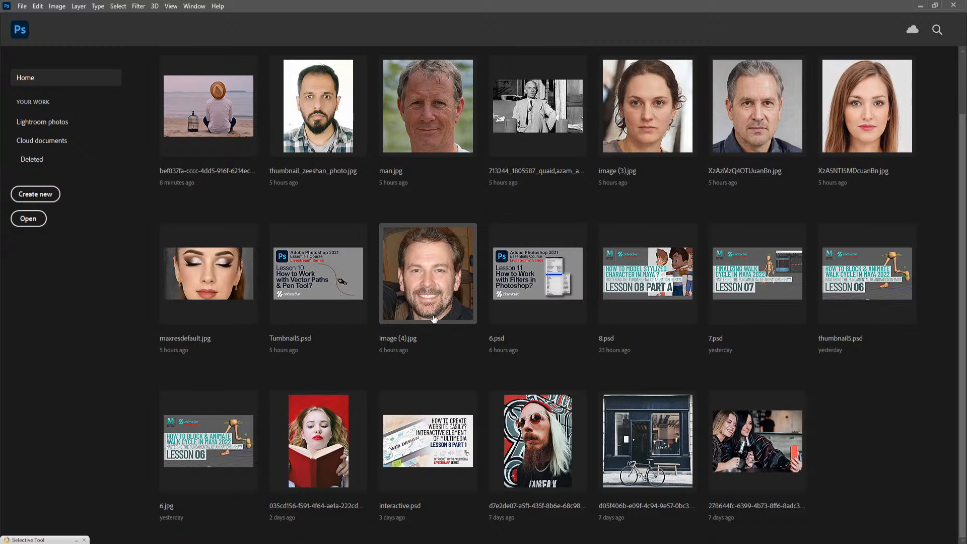
left_click(447, 273)
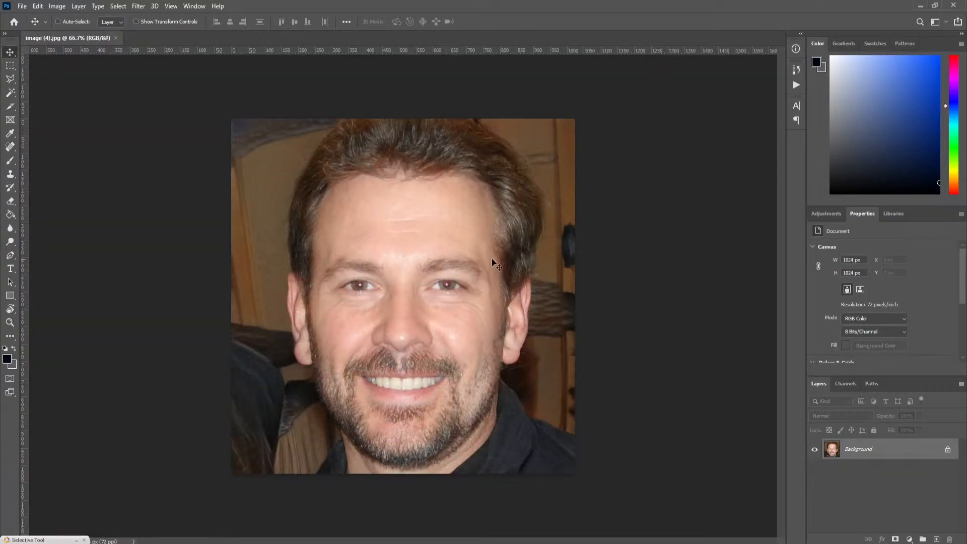
Open the Liquify filter and use the Forward Warp tool at size 100 to pull the man's left-hand ear tip up and outward.
left_click(139, 7)
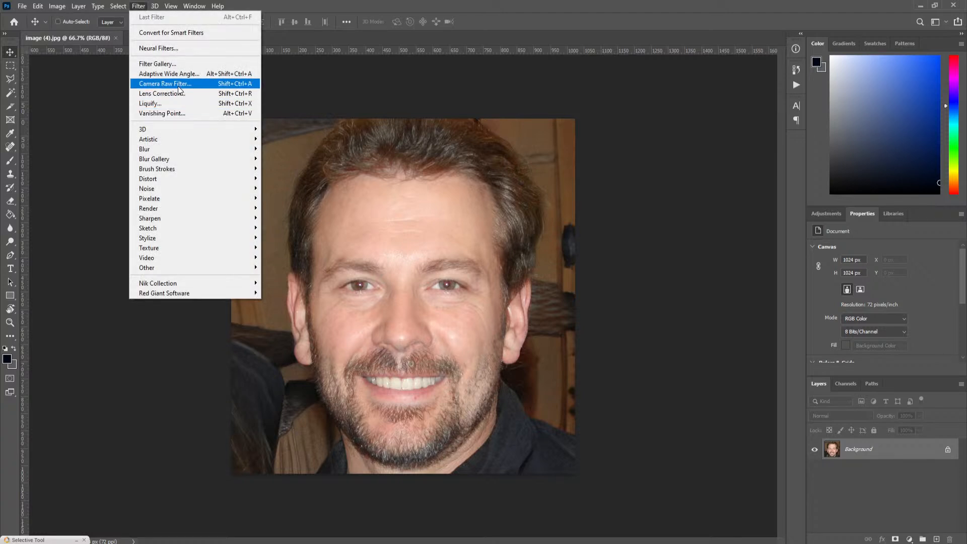
left_click(195, 104)
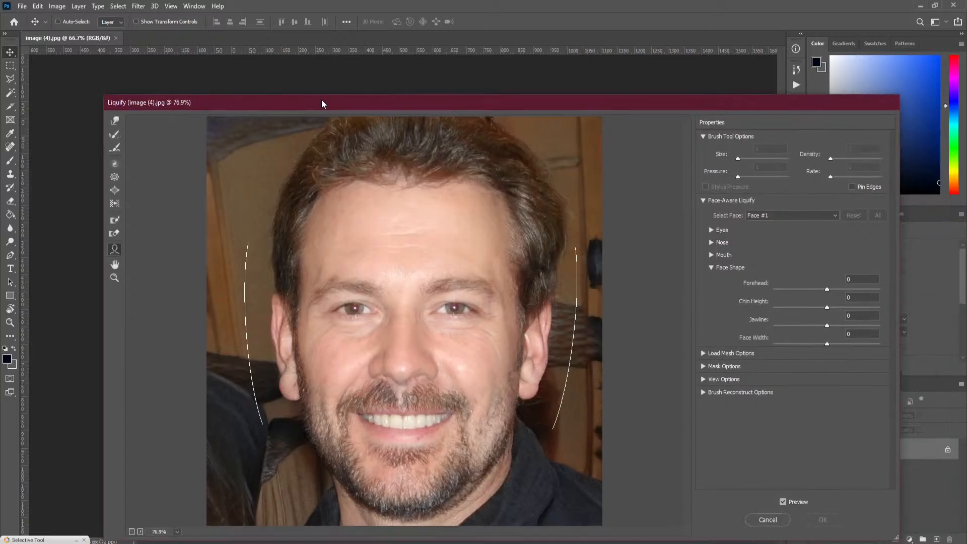
mouse_move(727, 97)
left_mouse_down()
mouse_move(684, 65)
mouse_move(677, 42)
left_mouse_up()
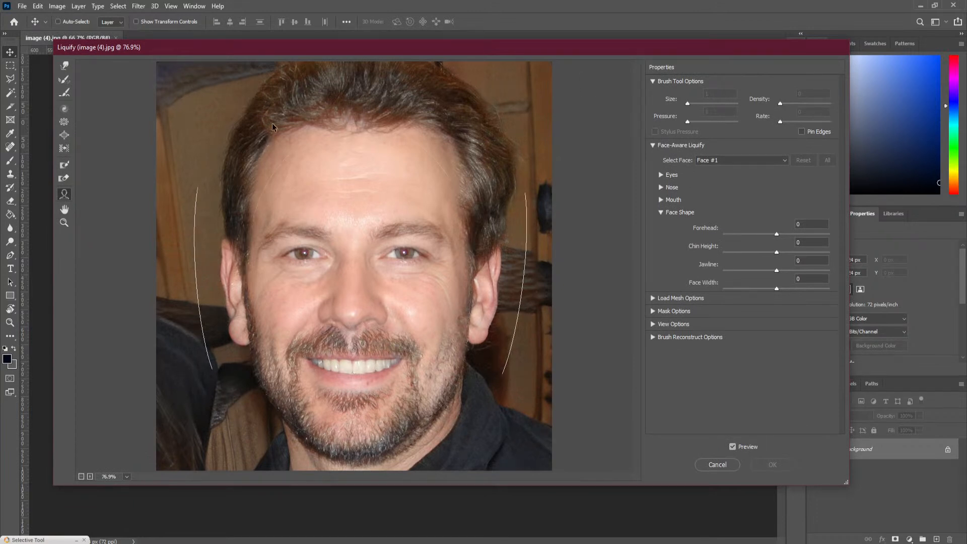
left_click(66, 66)
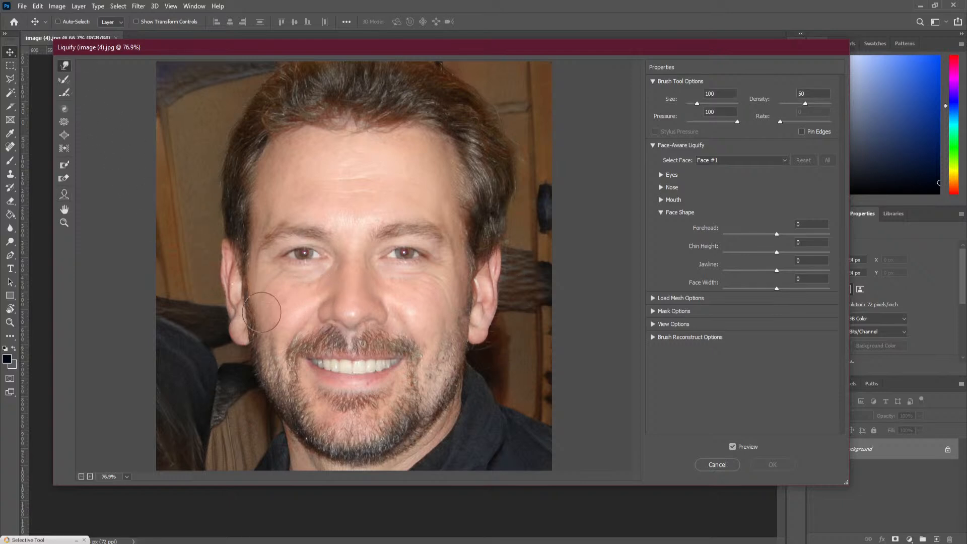
left_click_drag(230, 258, 205, 230)
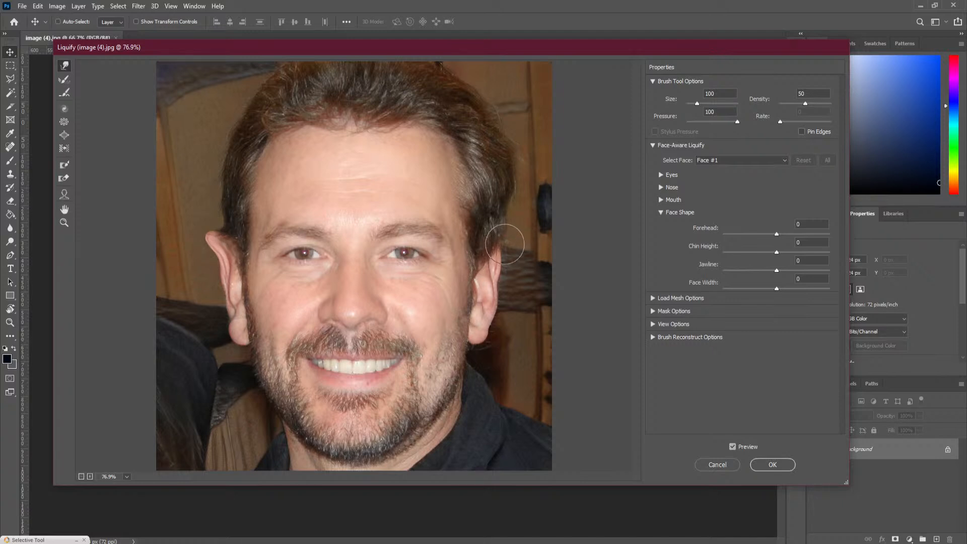
Warp both cheeks outward and stretch the corners of the mouth up and out into an exaggerated smile.
left_click_drag(310, 314, 279, 334)
left_click_drag(395, 328, 447, 310)
left_click_drag(286, 330, 262, 304)
left_click_drag(315, 370, 267, 348)
left_click_drag(385, 374, 445, 346)
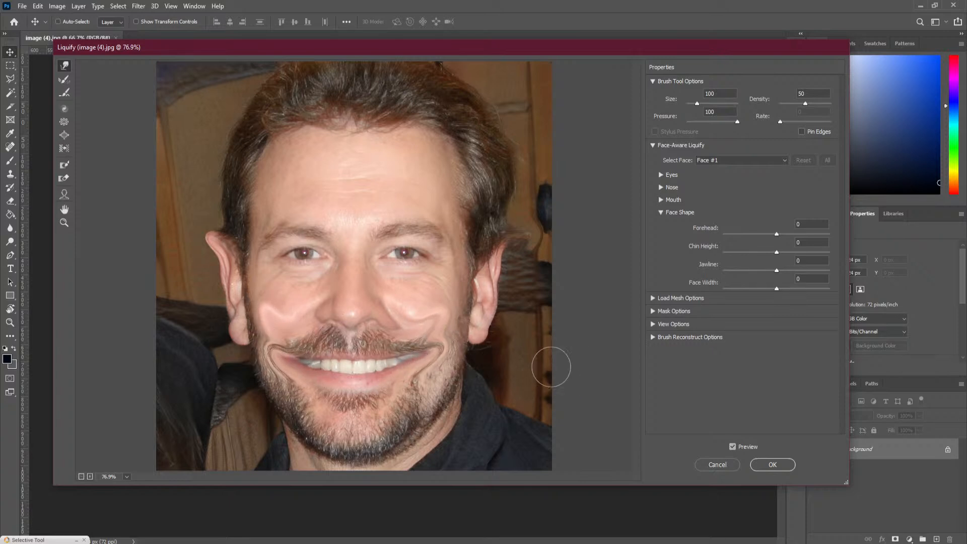
Restore the warped mouth, cheeks and ear tips with the Reconstruct tool, and smooth the background beside the right-hand ear with the Smooth tool.
left_click(64, 80)
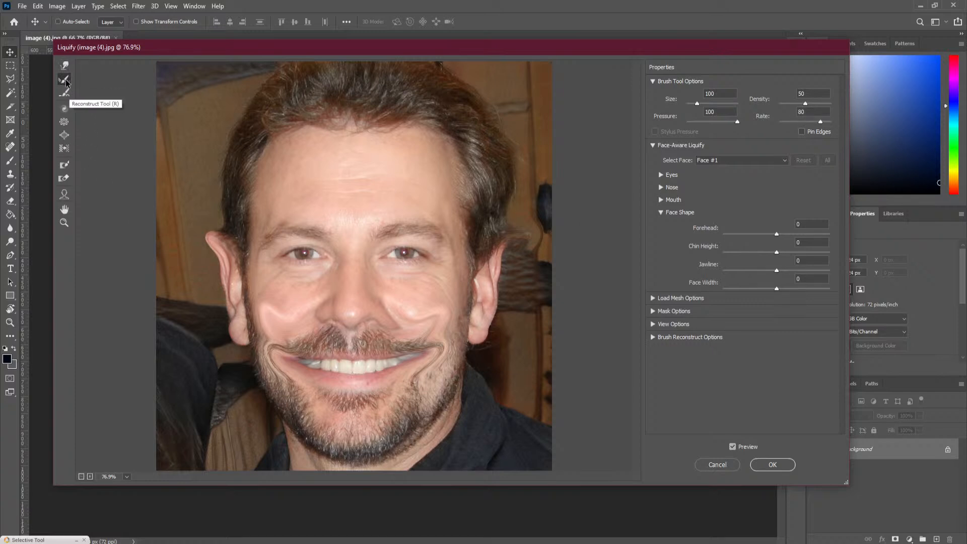
mouse_move(279, 341)
left_mouse_down()
mouse_move(280, 370)
mouse_move(268, 305)
mouse_move(285, 342)
left_mouse_up()
mouse_move(447, 343)
left_mouse_down()
mouse_move(421, 352)
mouse_move(420, 366)
mouse_move(404, 336)
mouse_move(432, 324)
left_mouse_up()
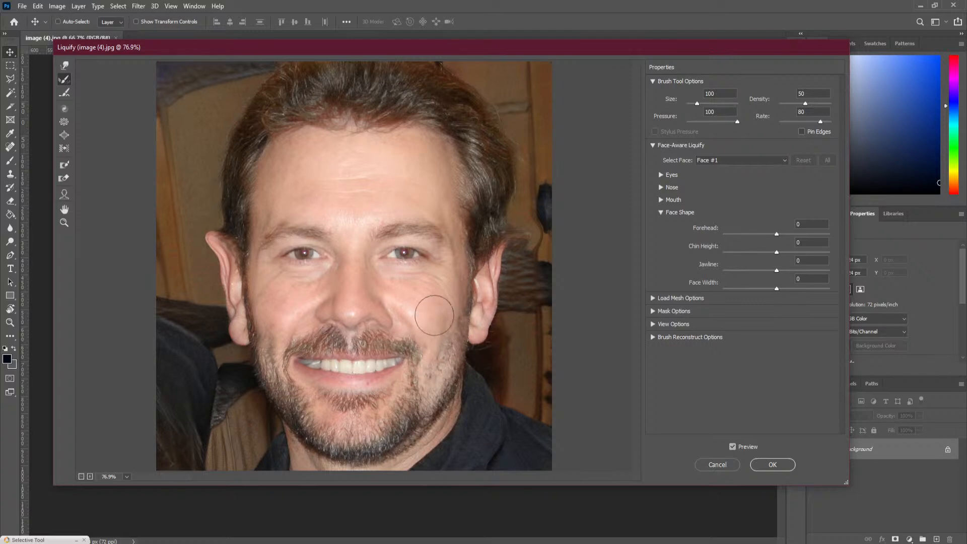
mouse_move(313, 374)
left_mouse_down()
mouse_move(279, 347)
mouse_move(286, 367)
left_mouse_up()
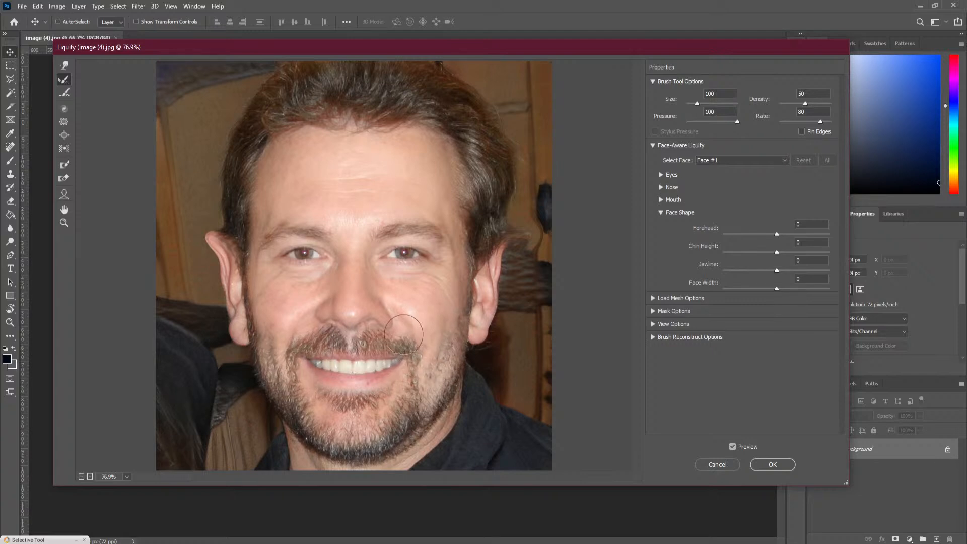
mouse_move(205, 254)
left_mouse_down()
mouse_move(186, 228)
mouse_move(212, 242)
left_mouse_up()
left_click_drag(501, 243, 507, 242)
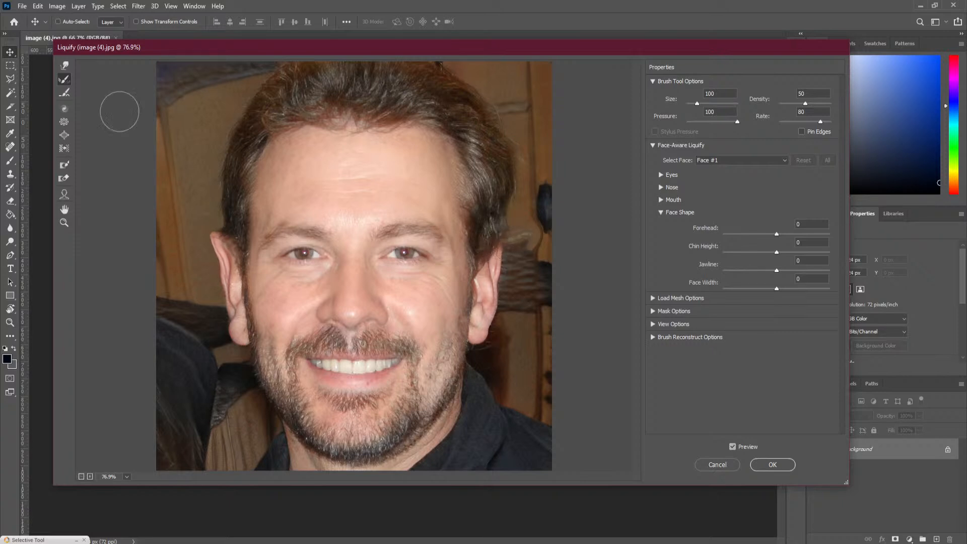
left_click(62, 93)
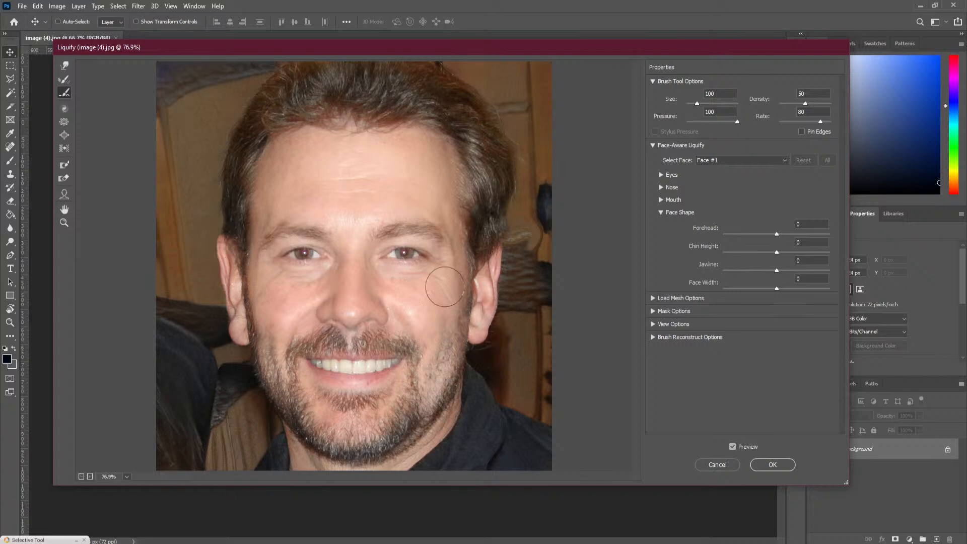
mouse_move(509, 234)
left_mouse_down()
mouse_move(498, 258)
mouse_move(540, 220)
mouse_move(529, 270)
mouse_move(536, 189)
left_mouse_up()
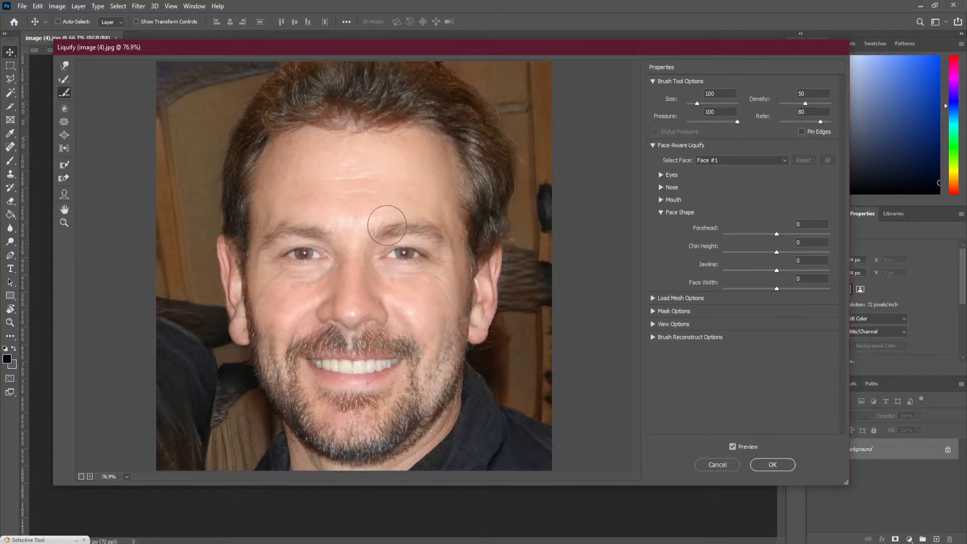
Twist the nose with the Twirl Clockwise tool and shrink both eyes with the Pucker tool at size 100.
left_click(66, 111)
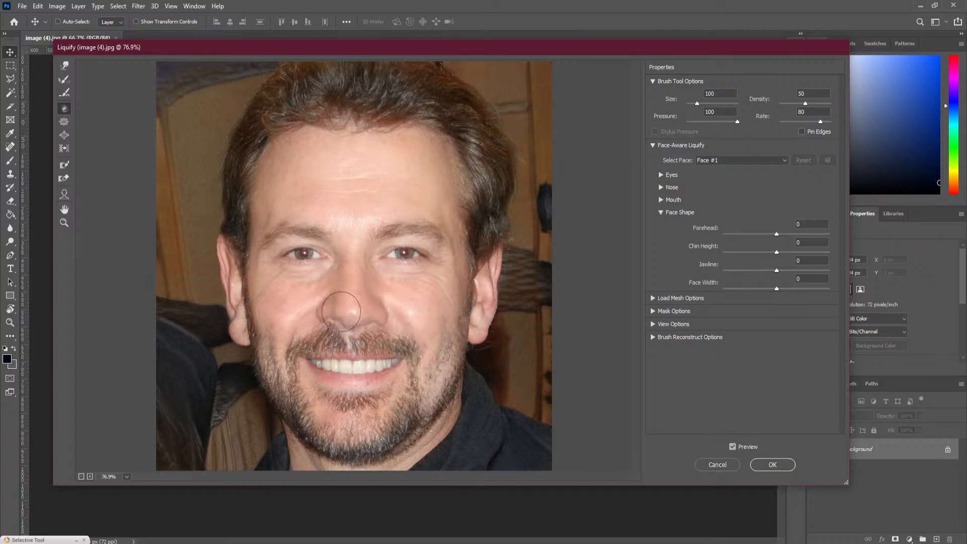
mouse_move(333, 316)
left_mouse_down()
mouse_move(324, 325)
mouse_move(335, 324)
left_mouse_up()
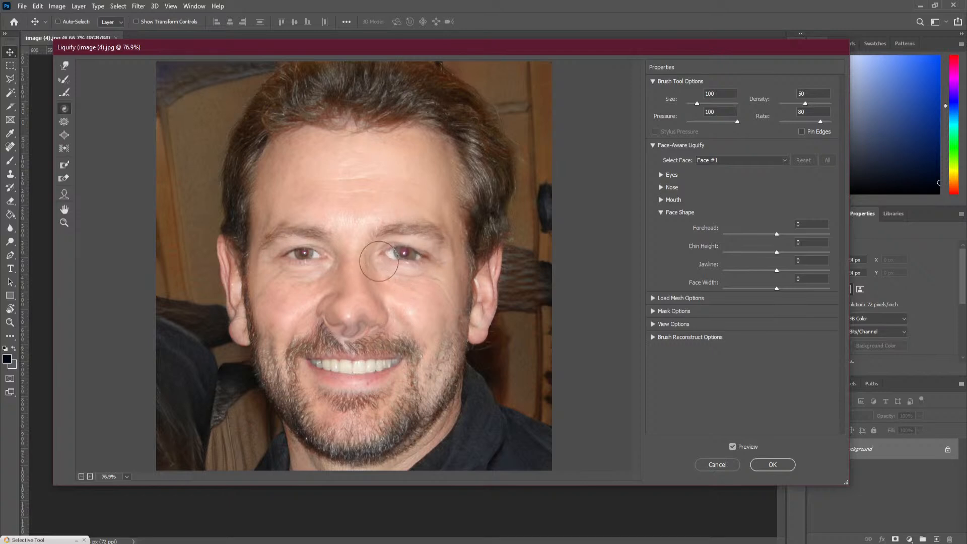
left_click(64, 121)
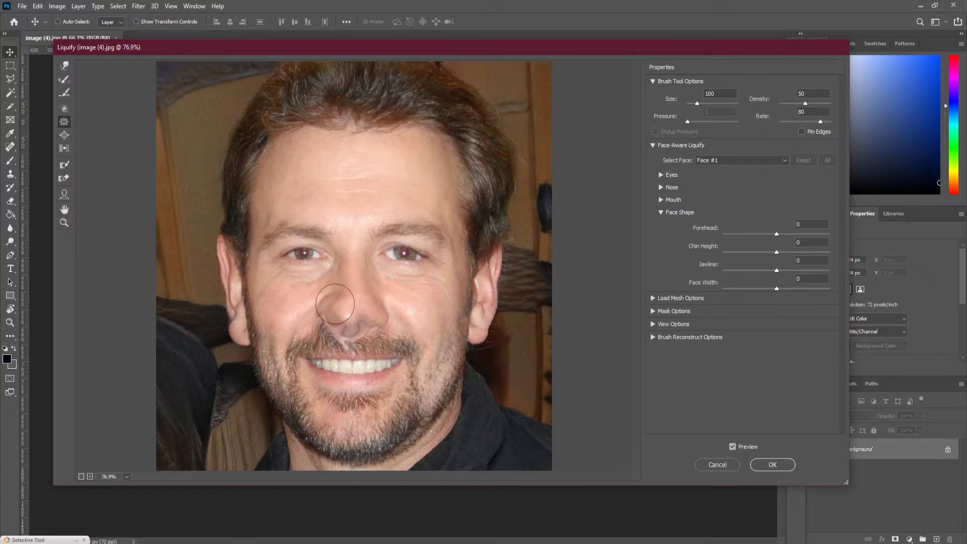
left_click_drag(310, 254, 317, 254)
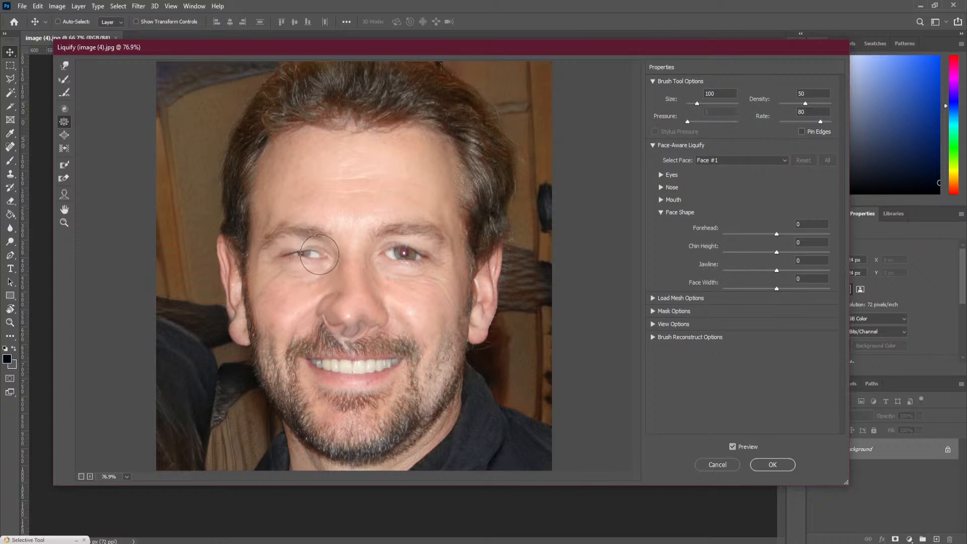
mouse_move(393, 256)
left_mouse_down()
mouse_move(424, 256)
mouse_move(393, 254)
left_mouse_up()
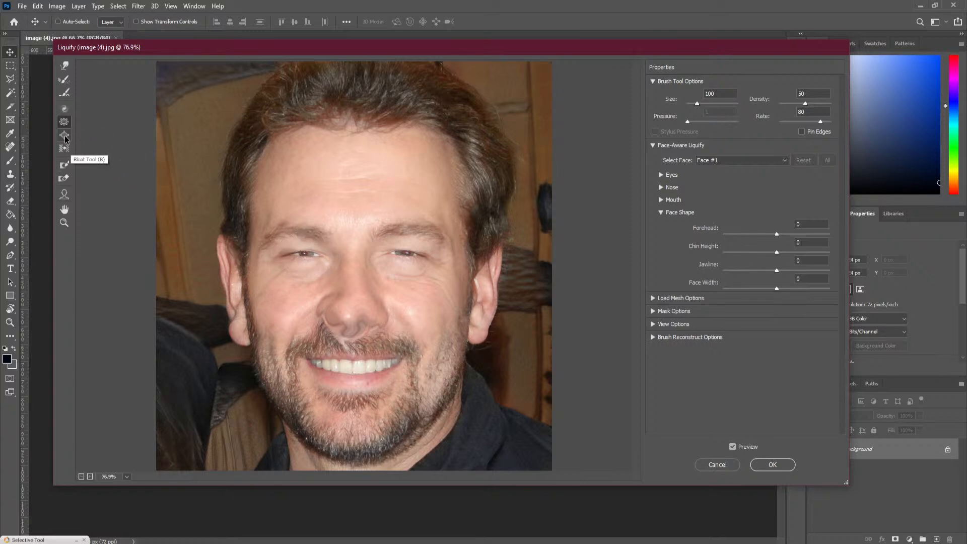
Even out the twisted nose with the Smooth tool and enlarge the nose with the Bloat tool.
left_click(64, 93)
mouse_move(399, 329)
left_mouse_down()
mouse_move(322, 321)
mouse_move(360, 331)
left_mouse_up()
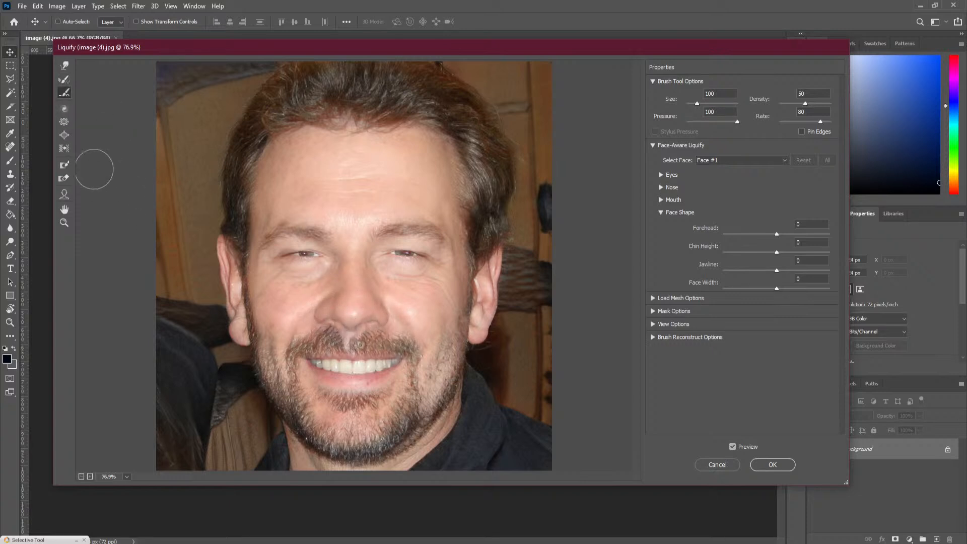
left_click(64, 135)
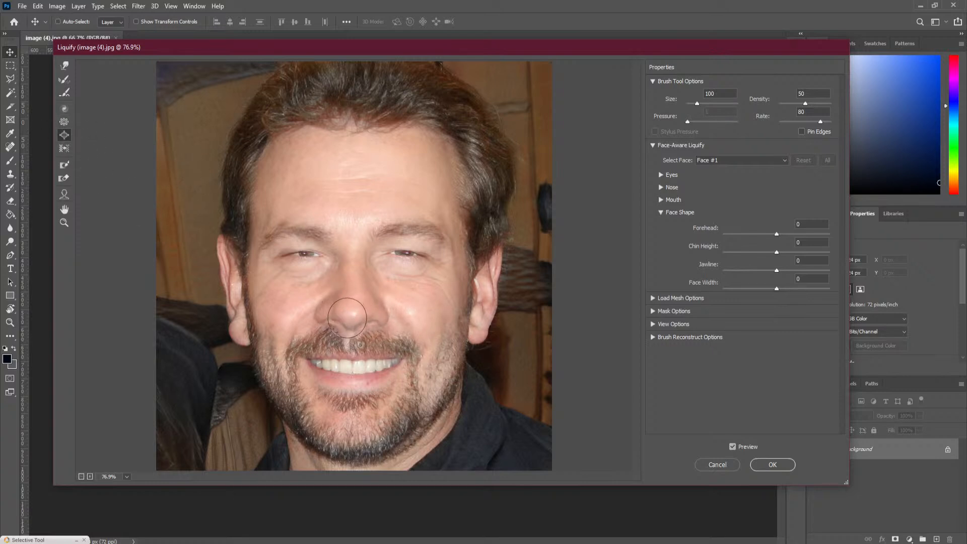
mouse_move(351, 296)
left_mouse_down()
mouse_move(379, 320)
mouse_move(313, 310)
mouse_move(360, 320)
mouse_move(328, 314)
mouse_move(378, 315)
mouse_move(332, 299)
mouse_move(340, 293)
mouse_move(368, 309)
mouse_move(378, 298)
mouse_move(393, 326)
left_mouse_up()
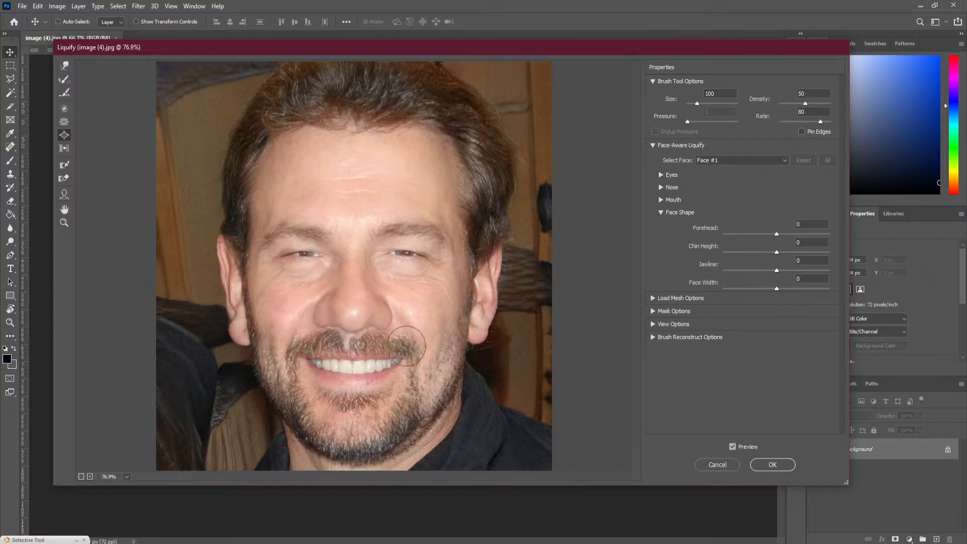
Try the Push Left tool on the left-hand ear and across the mouth, and cancel Liquify.
left_click(64, 149)
left_click_drag(228, 278, 235, 285)
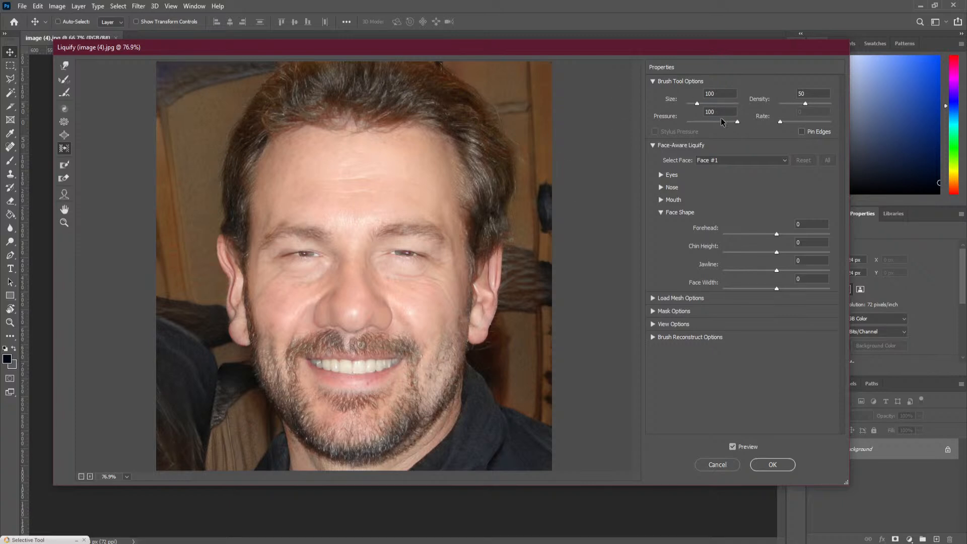
mouse_move(243, 333)
left_mouse_down()
mouse_move(425, 360)
mouse_move(316, 359)
mouse_move(298, 274)
mouse_move(316, 371)
mouse_move(351, 373)
left_mouse_up()
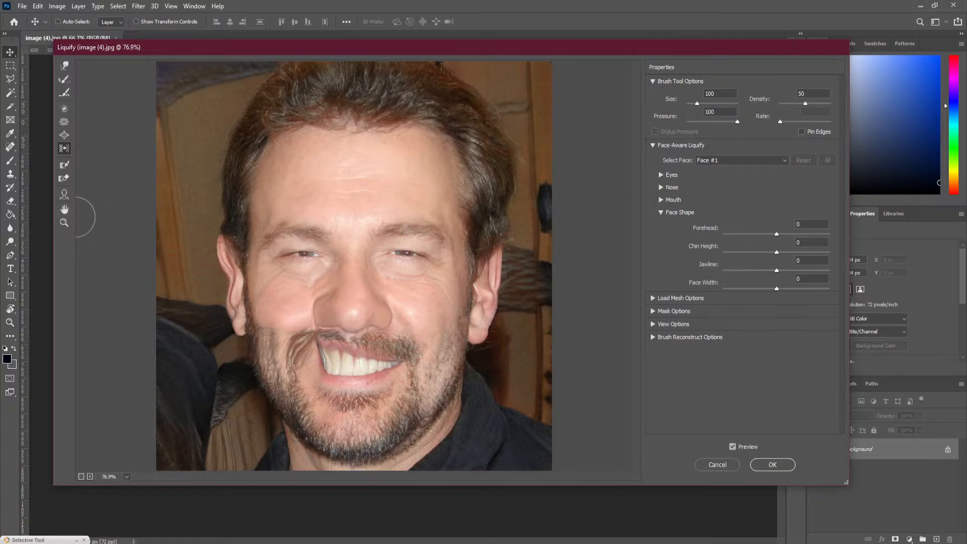
left_click(720, 466)
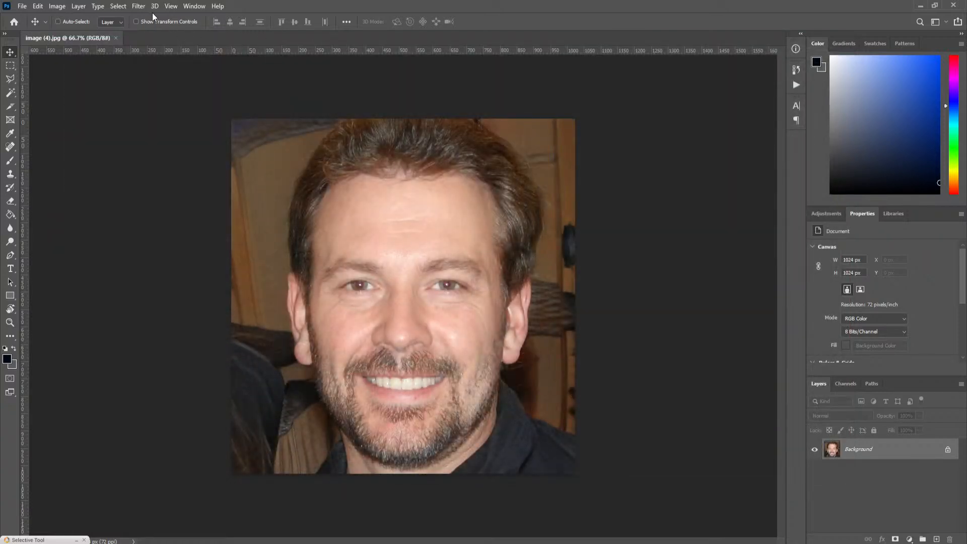
Reopen Liquify and, with the Face tool, set Forehead to 52, Chin Height to -100, Jawline to 21 and Face Width to 14.
left_click(143, 6)
left_click(199, 103)
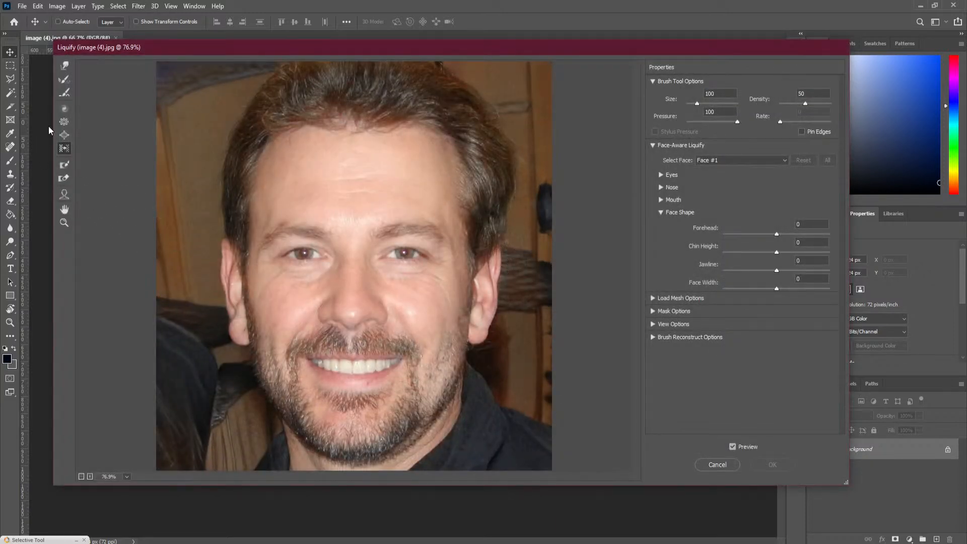
left_click(64, 196)
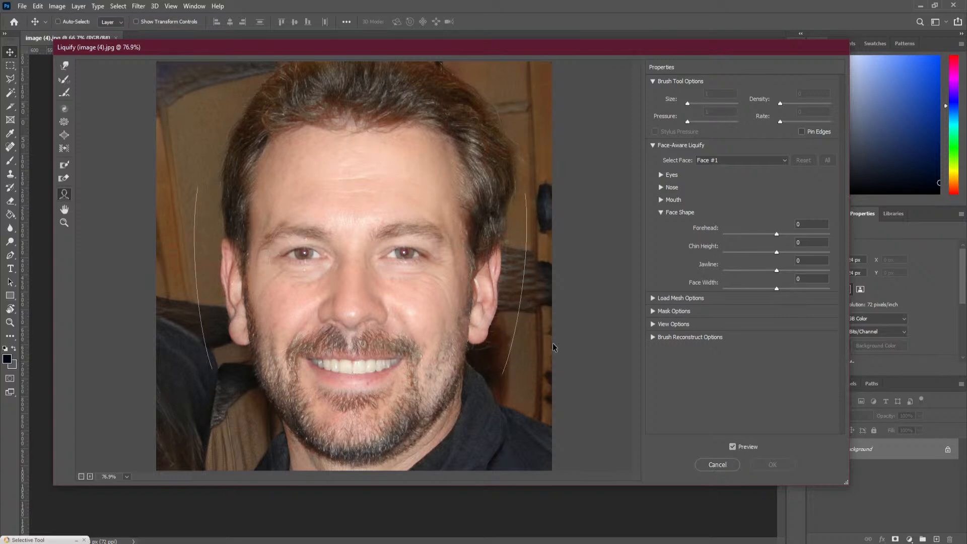
mouse_move(495, 240)
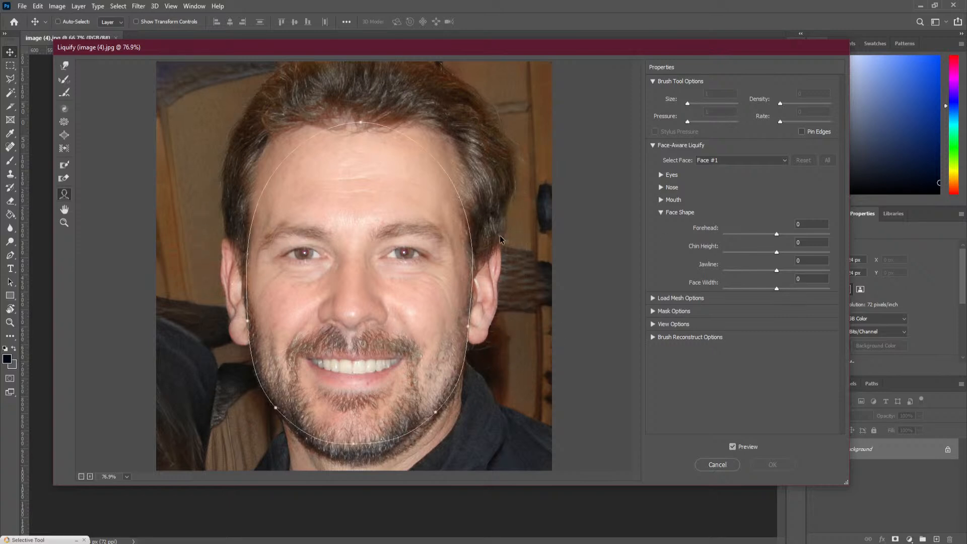
mouse_move(415, 241)
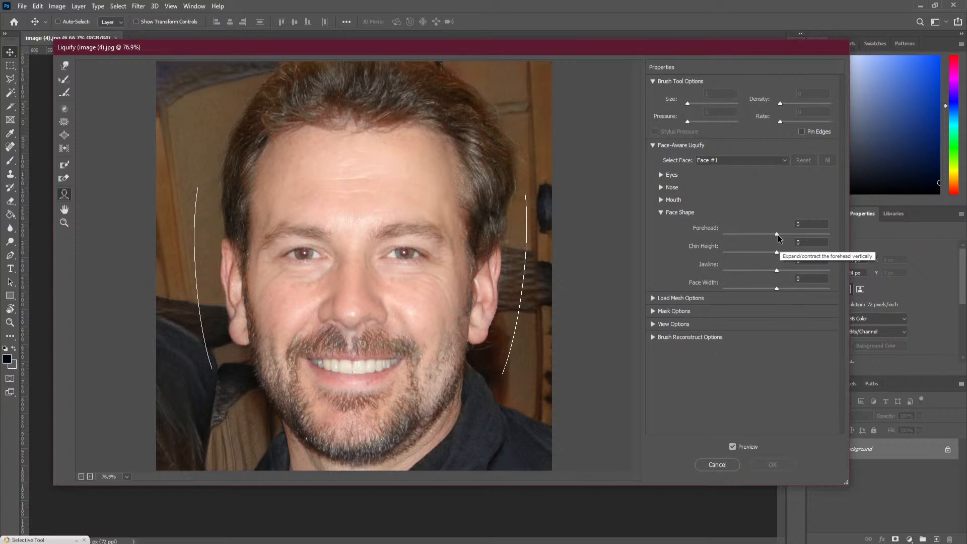
left_click_drag(776, 237, 800, 295)
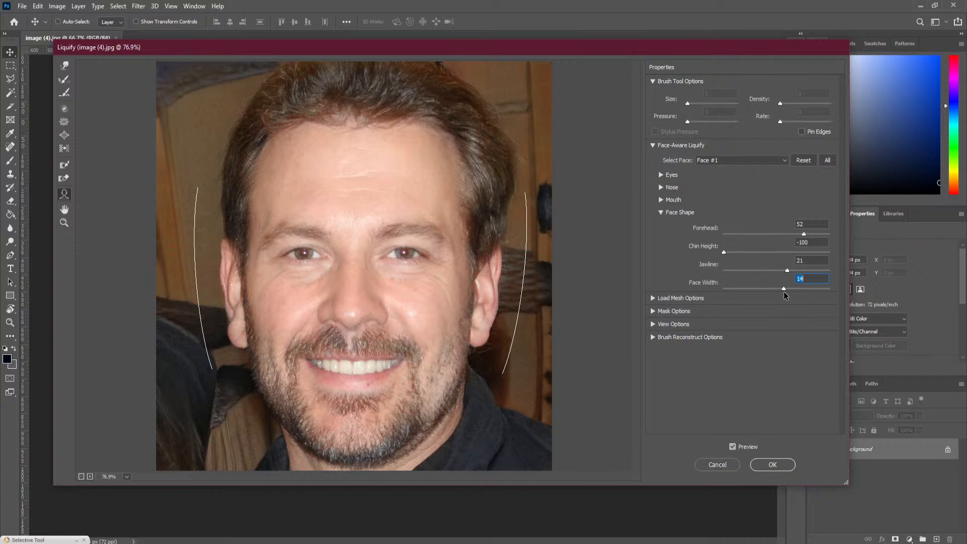
Set the mouth's Smile to 57, Upper Lip to 40, Lower Lip to 58, Mouth Width to -46 and Mouth Height to -50.
left_click(661, 212)
left_click(661, 200)
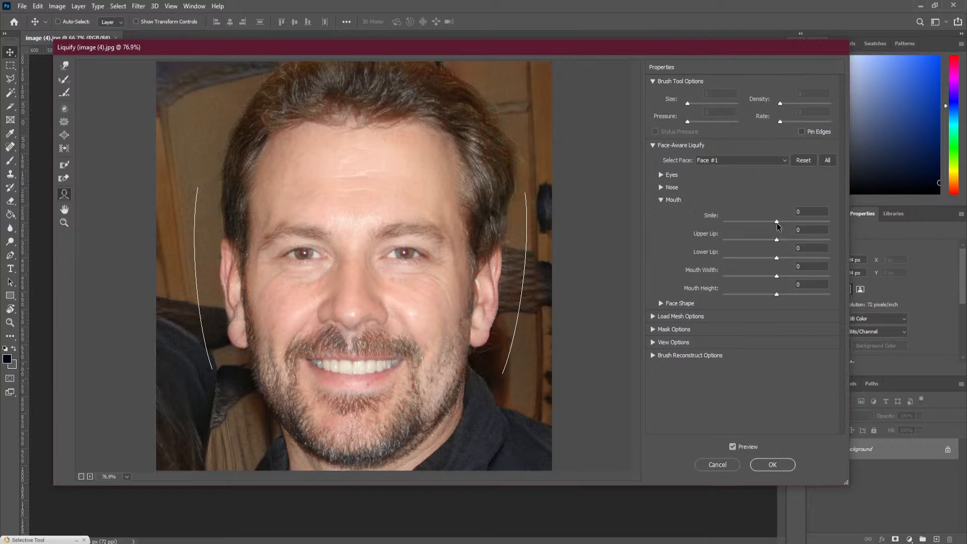
left_click_drag(778, 222, 807, 222)
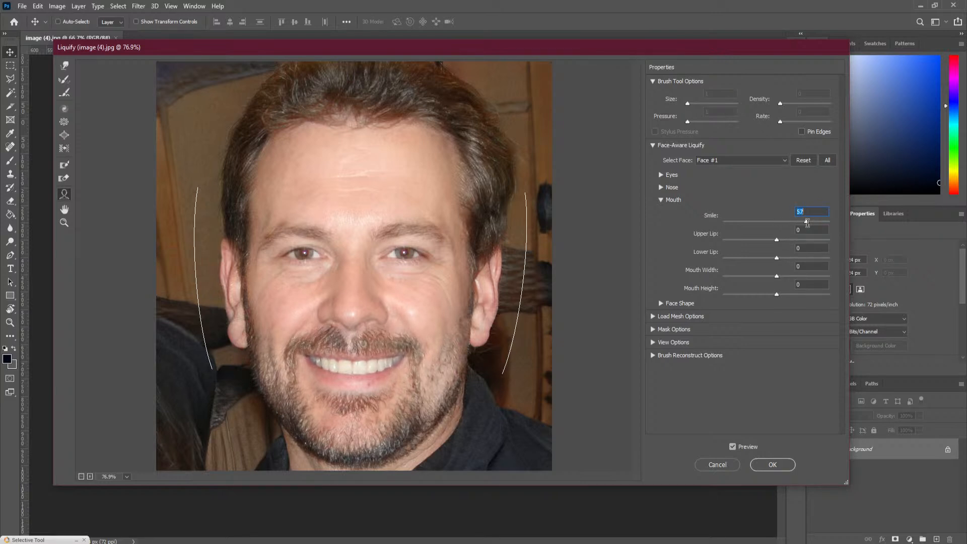
left_click_drag(778, 241, 821, 260)
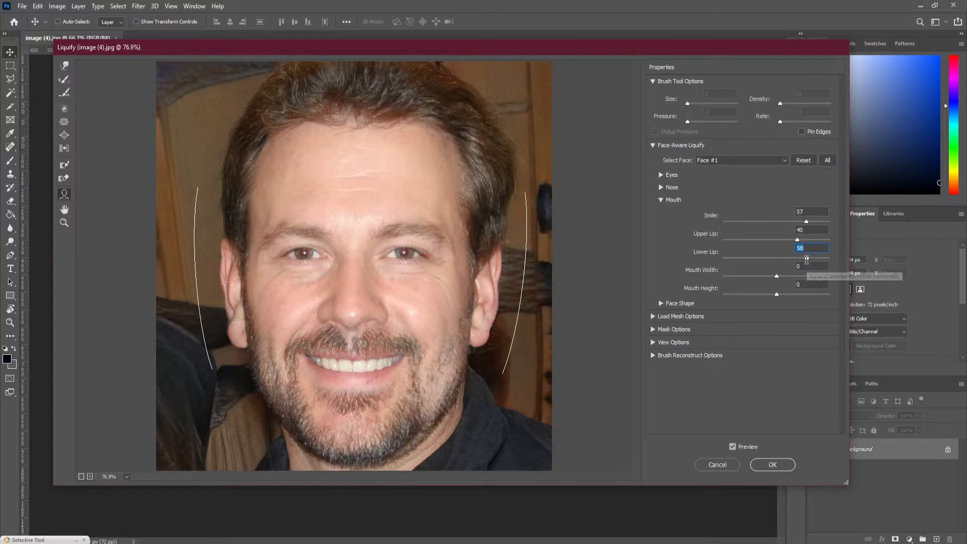
left_click_drag(776, 280, 744, 299)
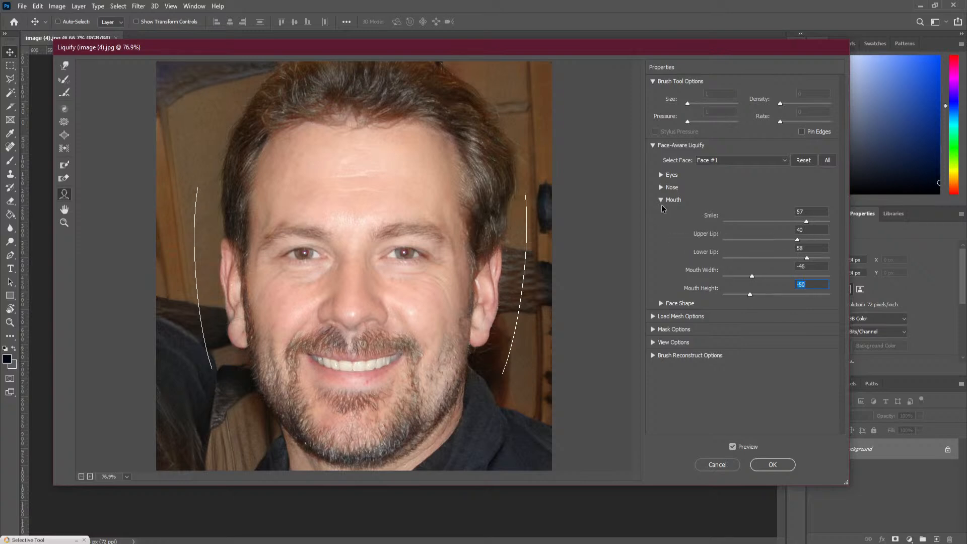
Set the Nose Height to 50 and the Nose Width to -61.
left_click(660, 200)
left_click(661, 187)
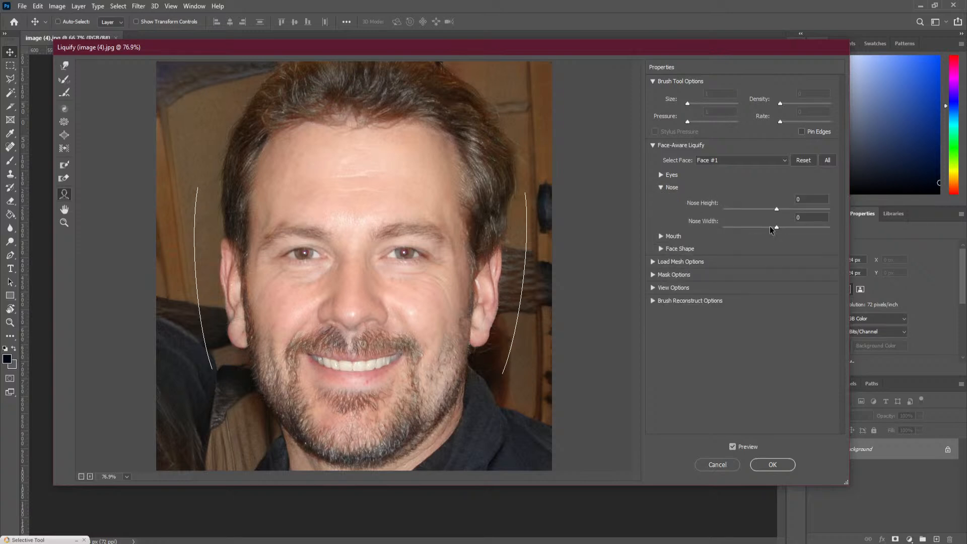
left_click(777, 209)
left_click_drag(776, 210, 744, 229)
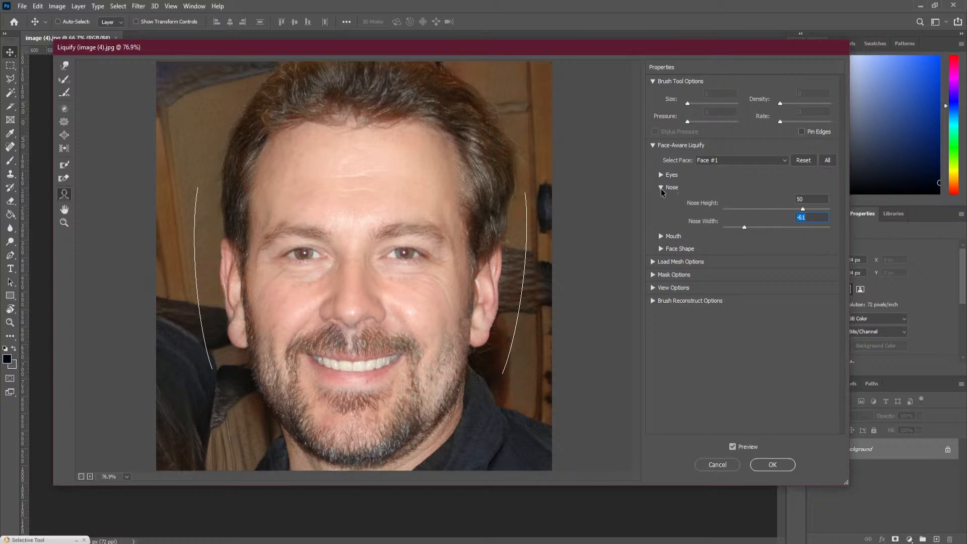
left_click(661, 189)
left_click(660, 198)
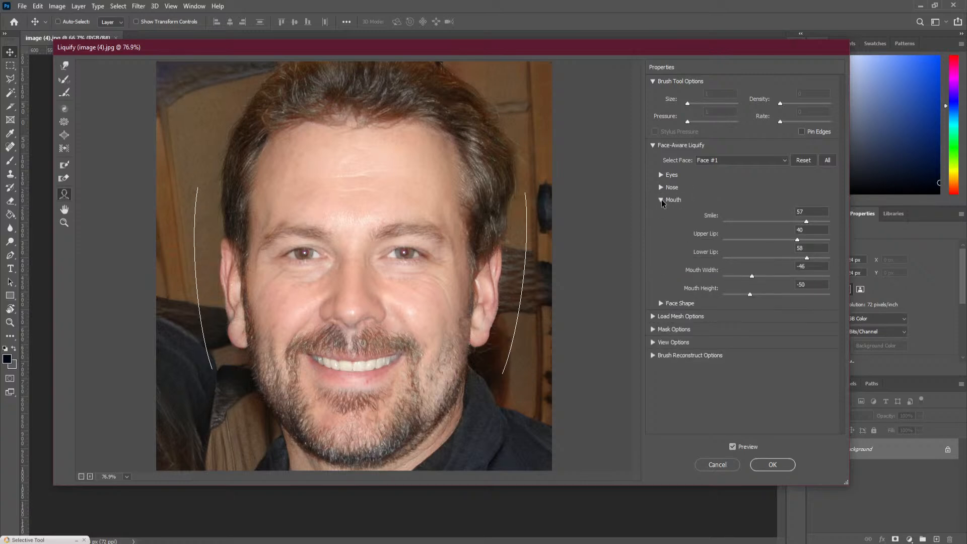
left_click(662, 200)
Try the left Eye Size at 100, reset it to 0, and link the left and right eye settings.
left_click(659, 176)
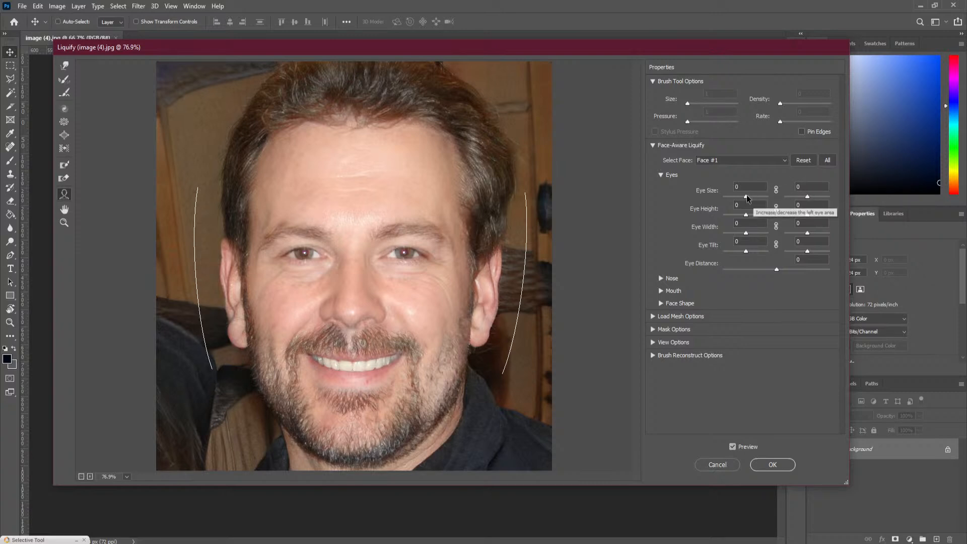
left_click_drag(747, 199, 782, 202)
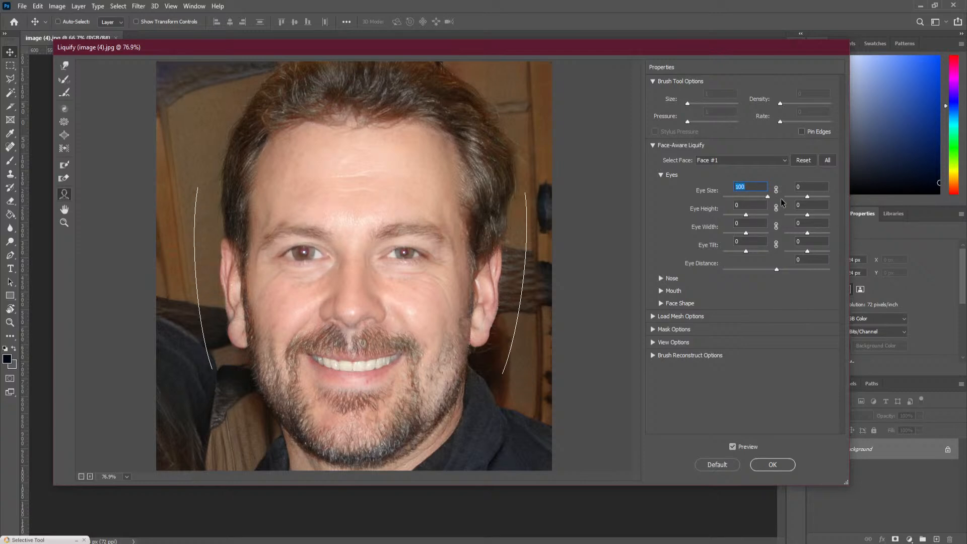
type("0")
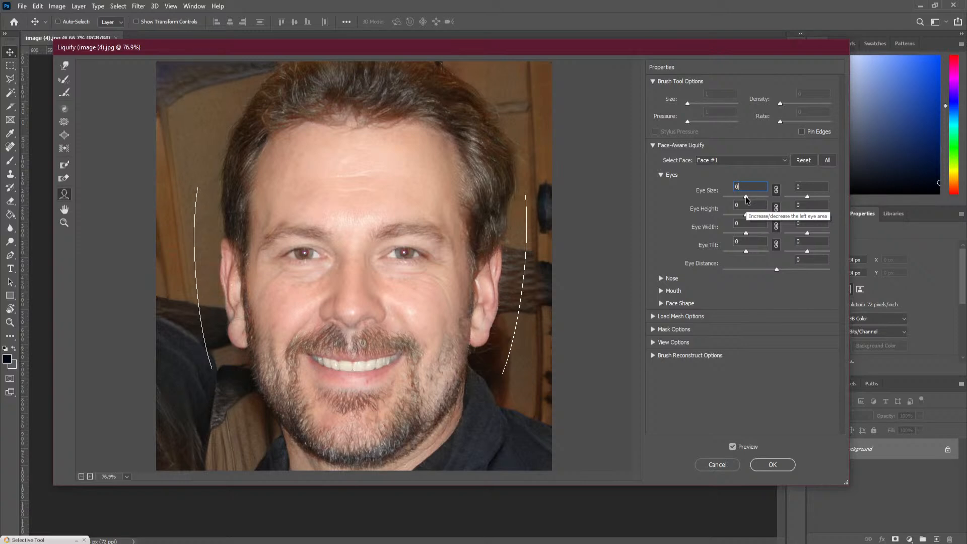
Set both eyes to size -15, height 36, width 63 and tilt 100, Eye Distance to -33, and turn off the preview.
left_click_drag(745, 199, 780, 258)
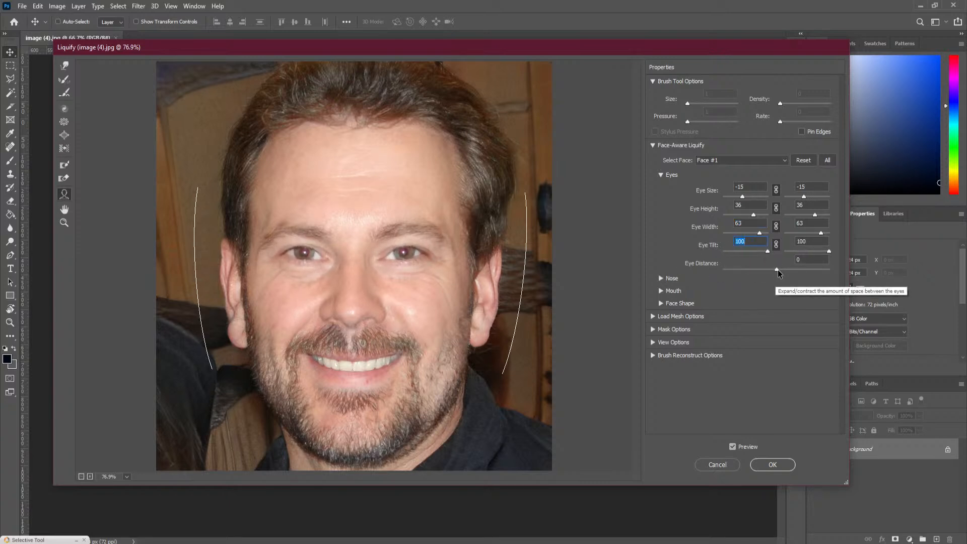
mouse_move(776, 271)
left_mouse_down()
mouse_move(842, 276)
mouse_move(707, 276)
mouse_move(846, 277)
mouse_move(722, 276)
mouse_move(758, 279)
left_mouse_up()
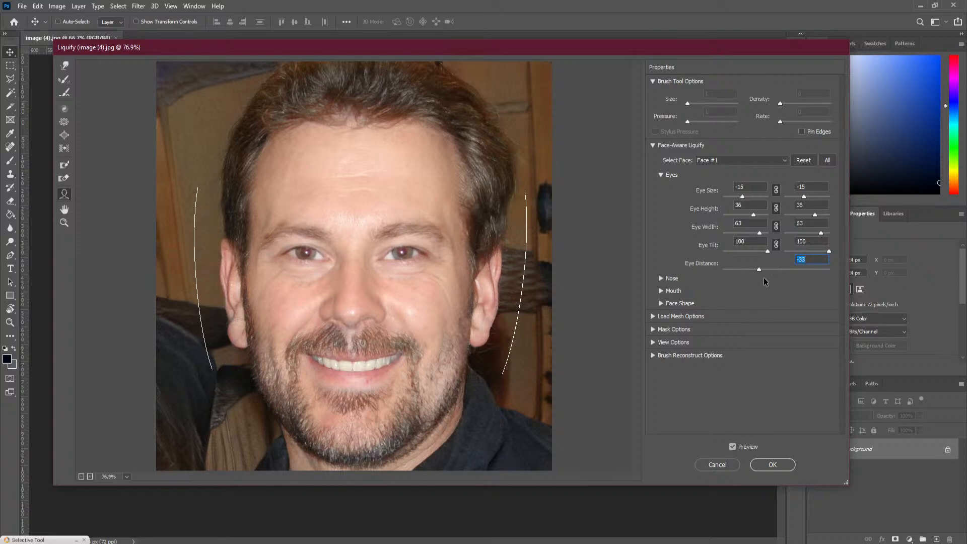
left_click(733, 447)
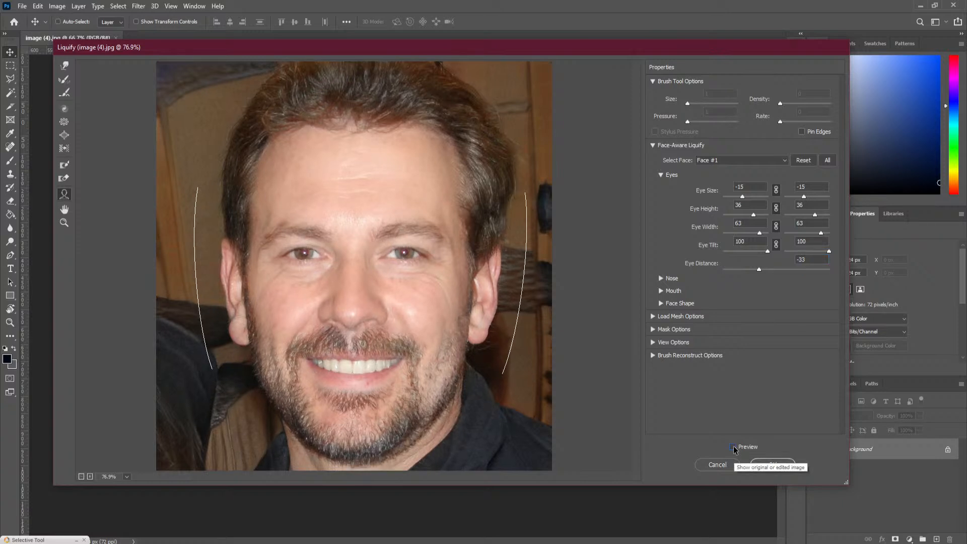
Turn the preview back on and apply the Liquify changes to the portrait.
left_click(733, 447)
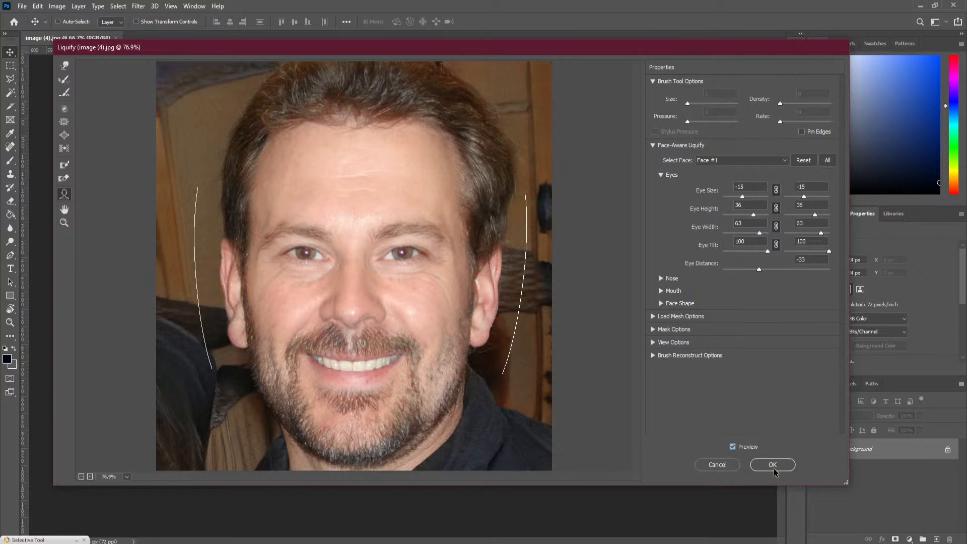
left_click(774, 465)
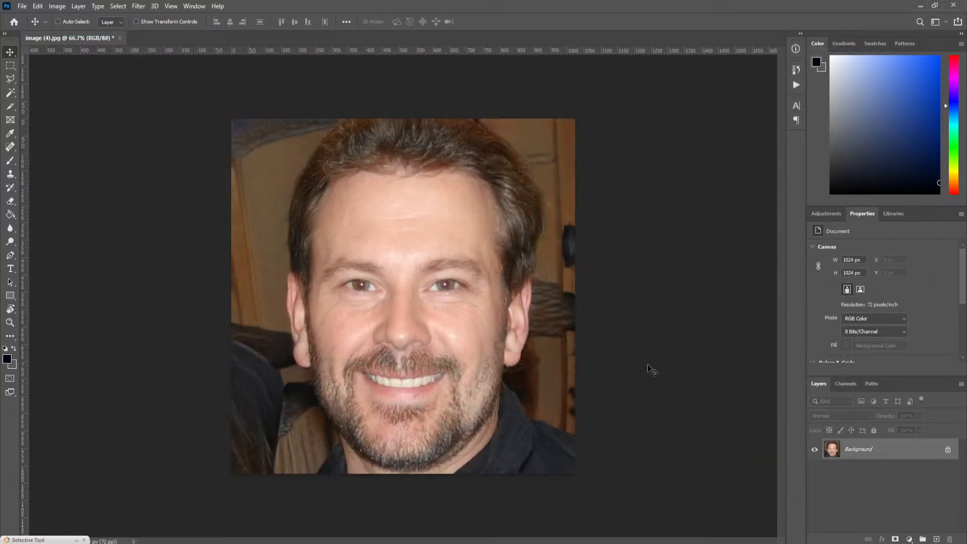
Close the portrait image (4).jpg without saving its changes.
left_click(137, 7)
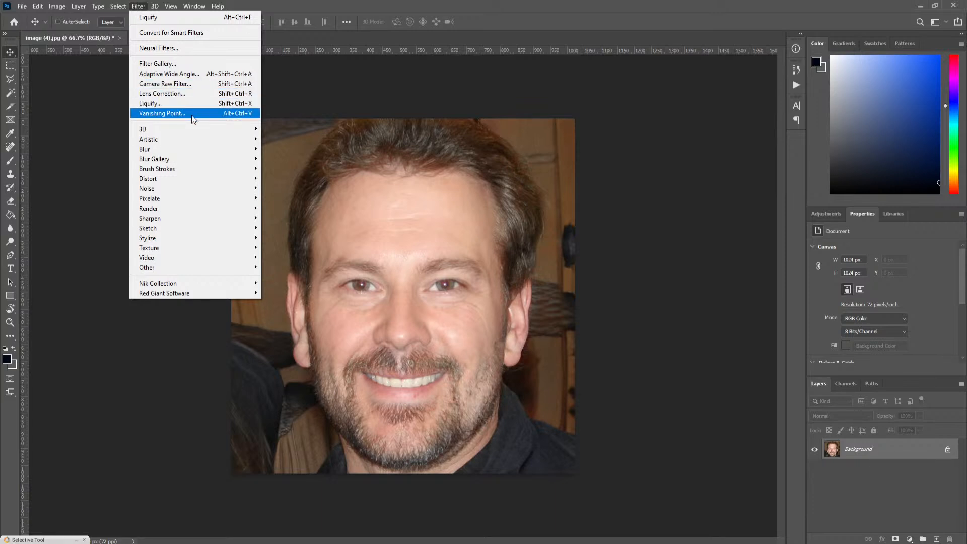
left_click(23, 6)
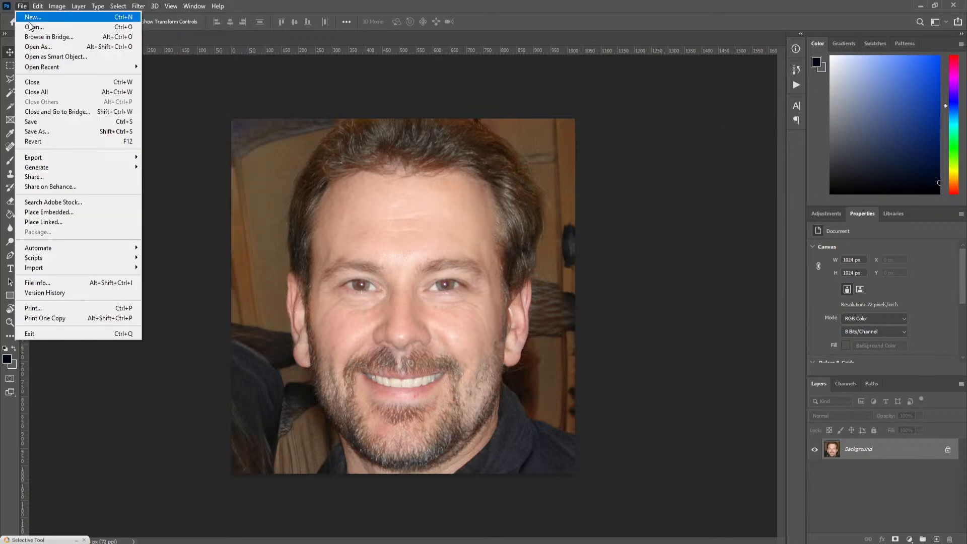
left_click(192, 74)
left_click(119, 38)
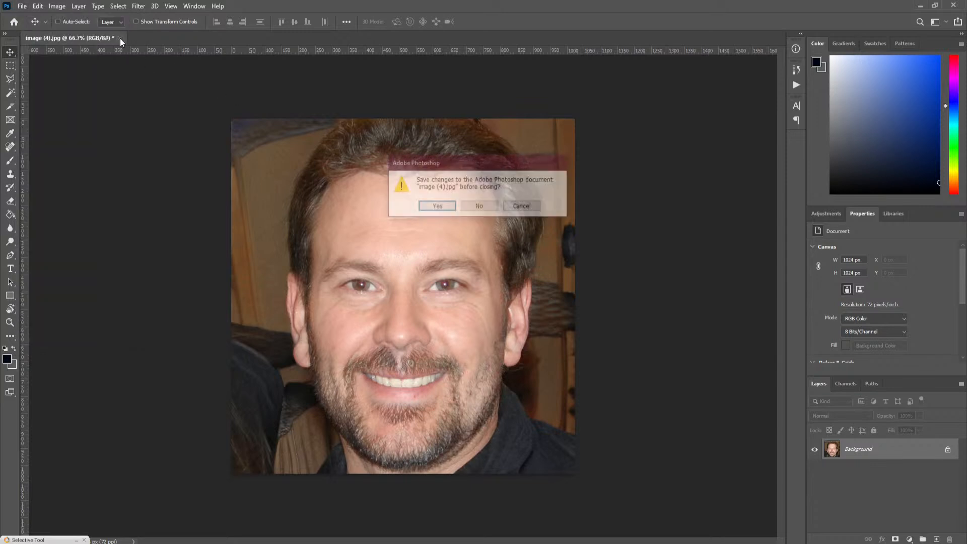
left_click(479, 207)
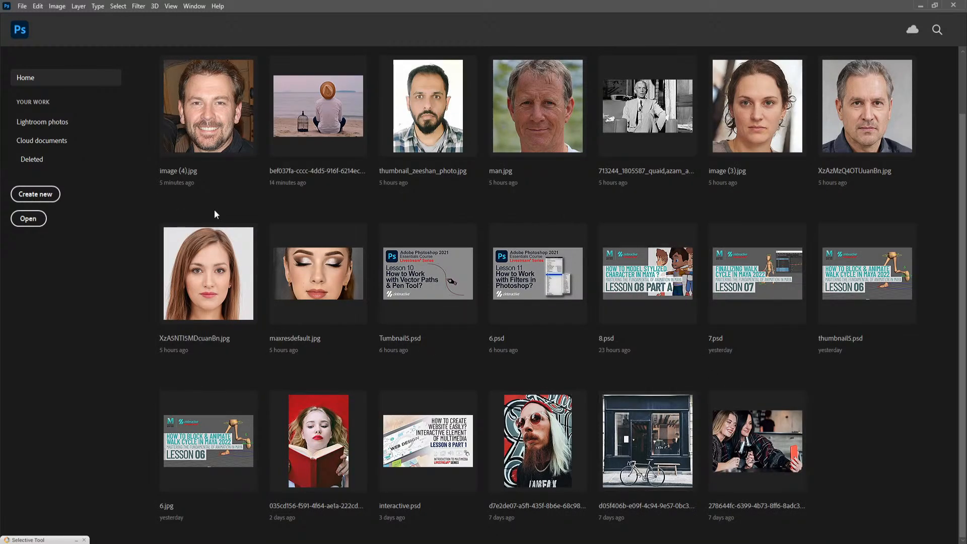
Open sky-replacement-Edit.tif from the My Sample Image folder.
left_click(31, 219)
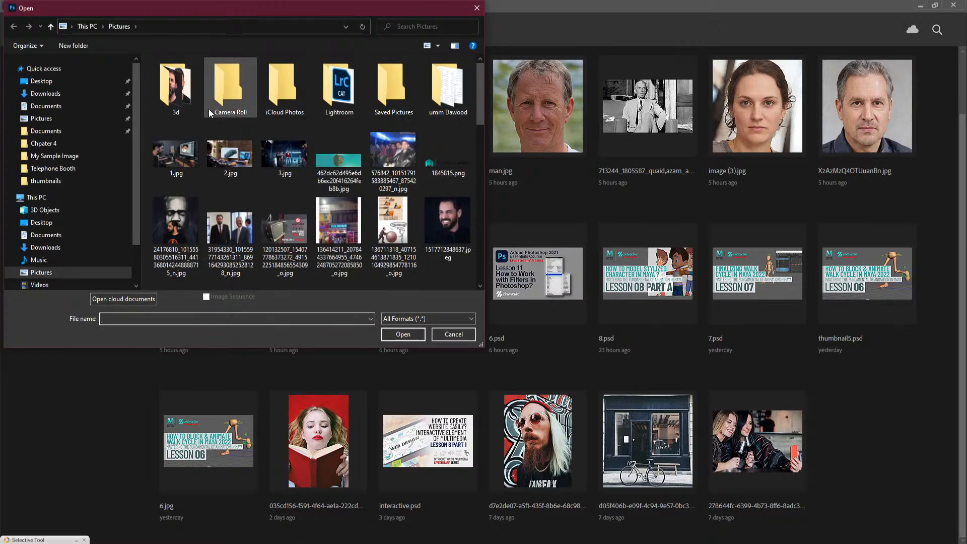
left_click(71, 143)
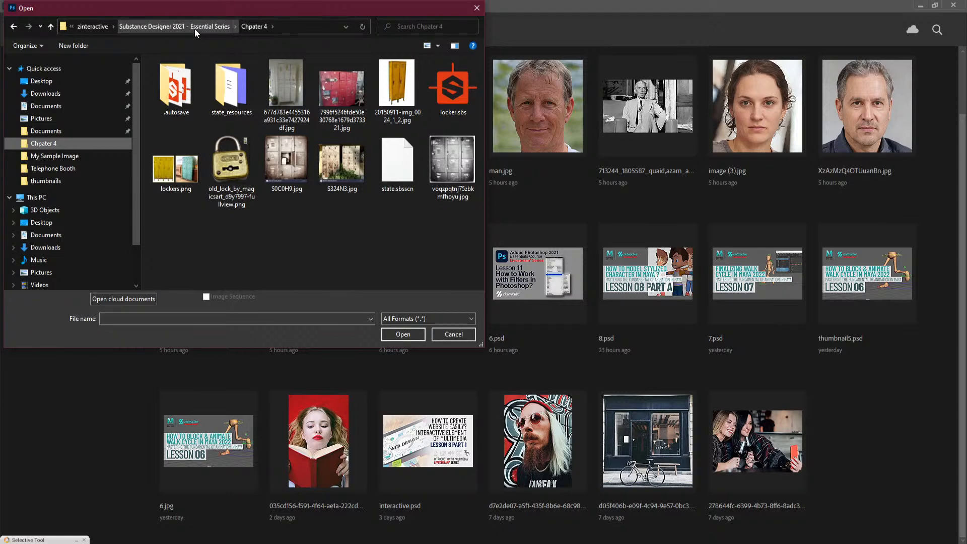
left_click(61, 157)
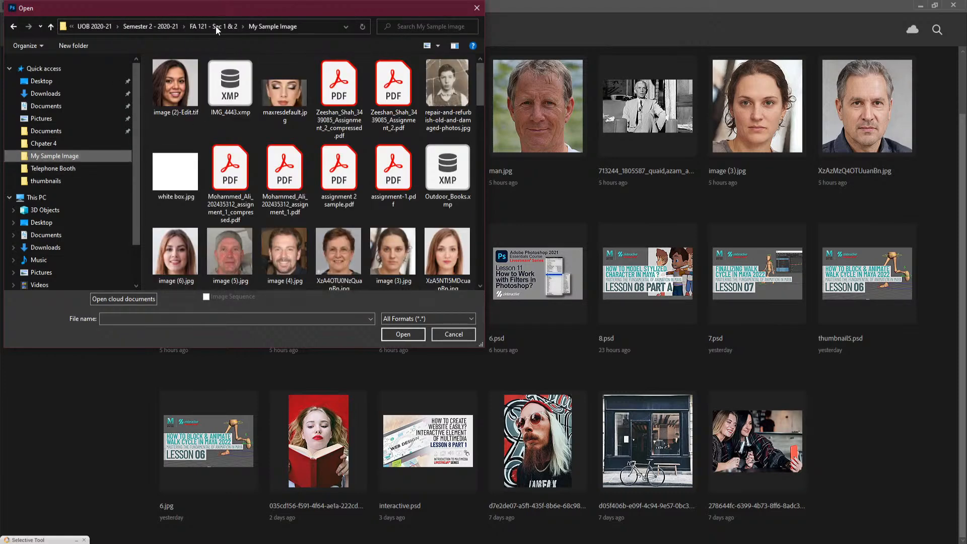
left_click_drag(478, 77, 504, 128)
left_click(456, 154)
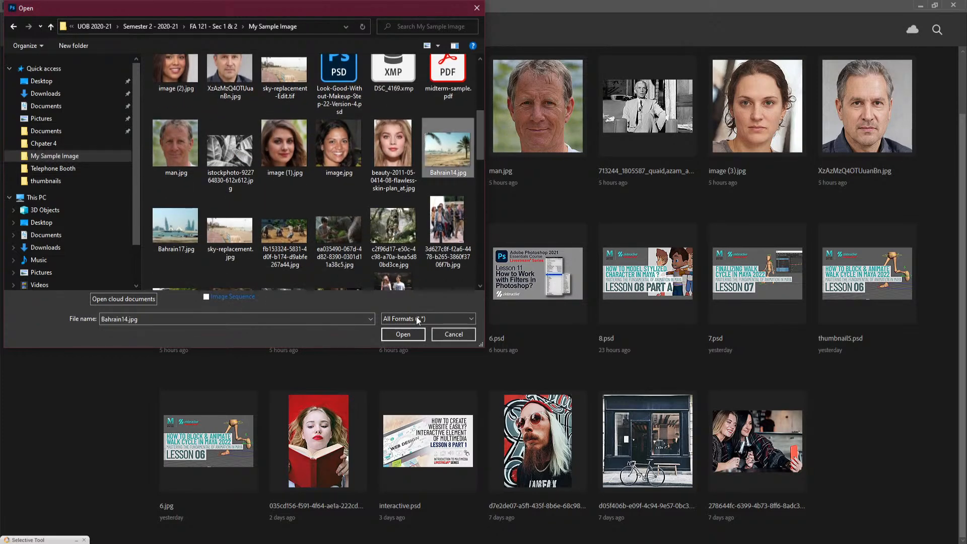
scroll(363, 180, "up", 2)
left_click(294, 161)
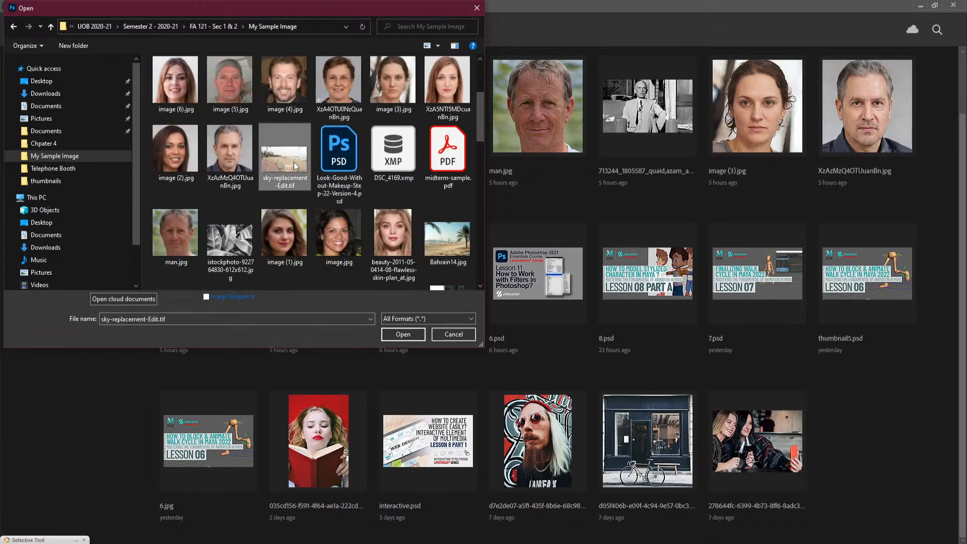
left_click(412, 339)
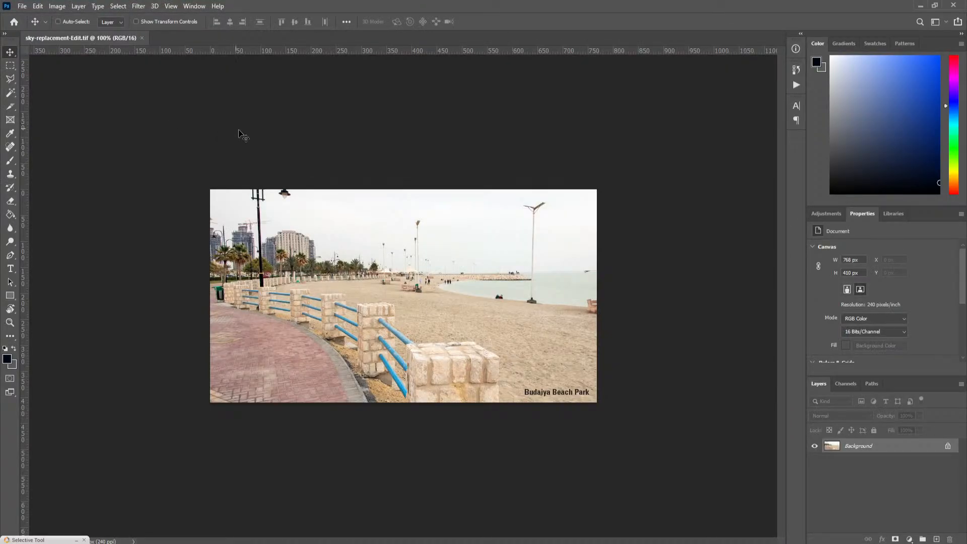
Start the Vanishing Point filter and define a four-corner perspective plane over the walkway and beach ground.
left_click(142, 6)
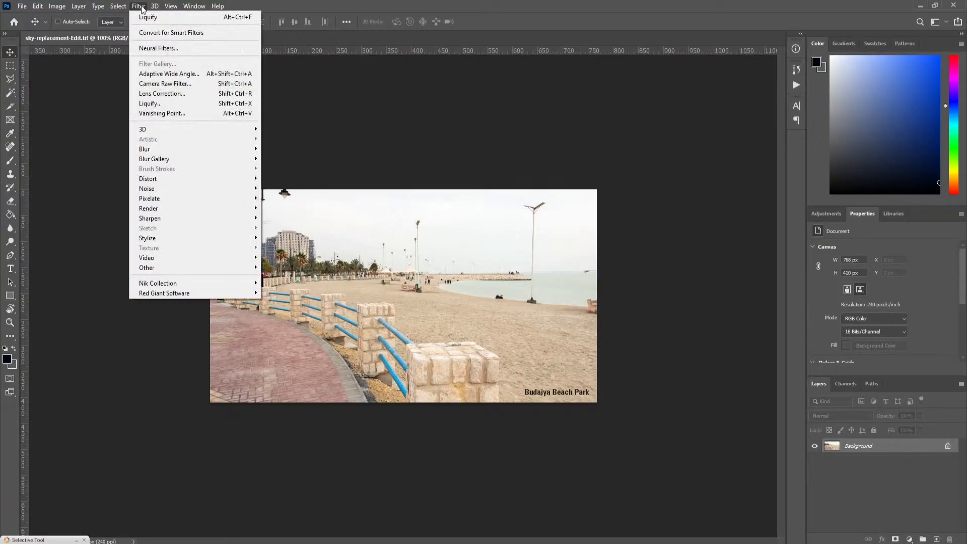
left_click(184, 113)
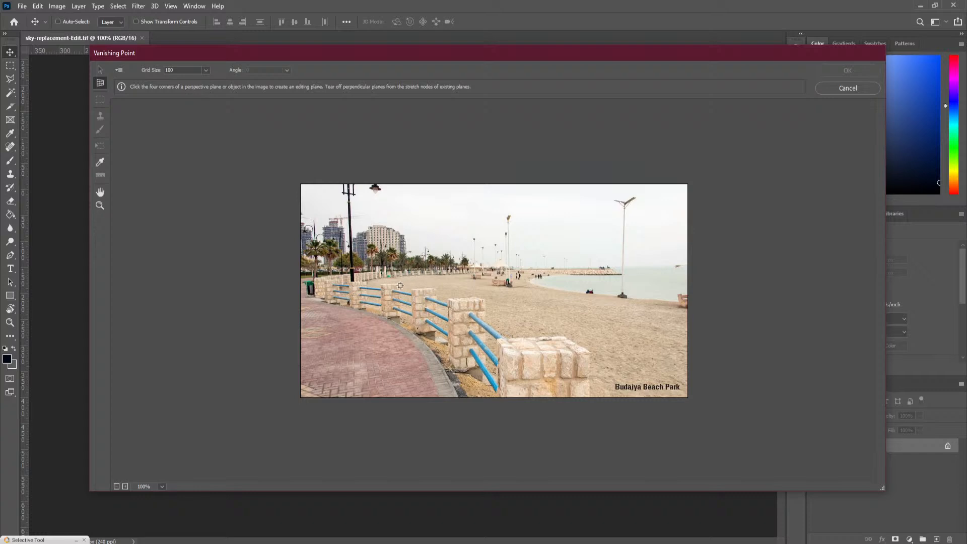
left_click(349, 272)
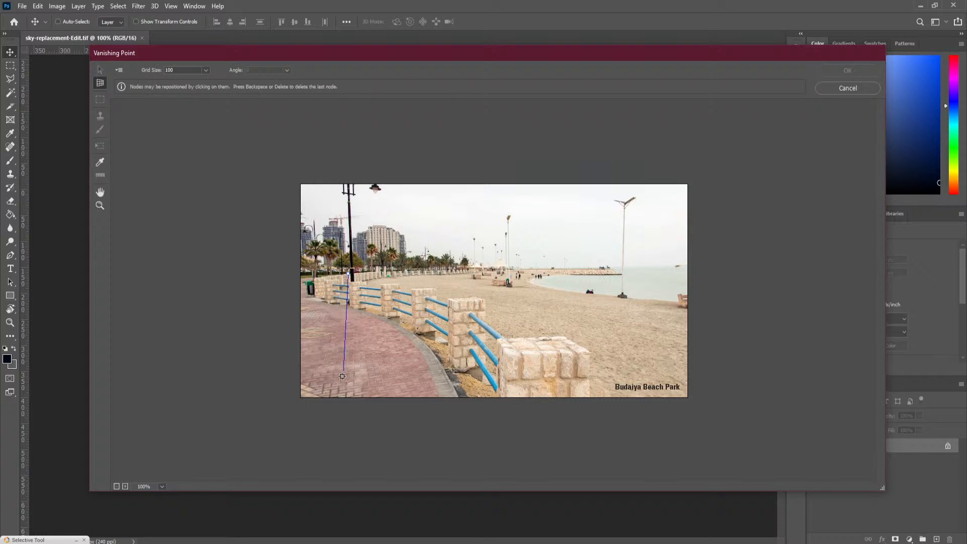
left_click(312, 391)
left_click(679, 392)
left_click(594, 272)
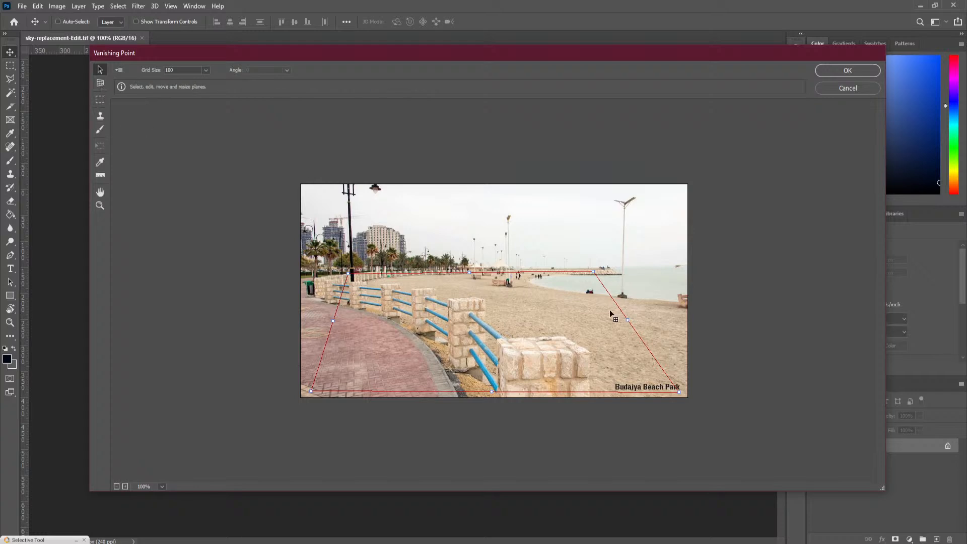
Pull perpendicular planes upward from the ground plane's right and left edges, moving its left edge slightly inward.
left_click(99, 84)
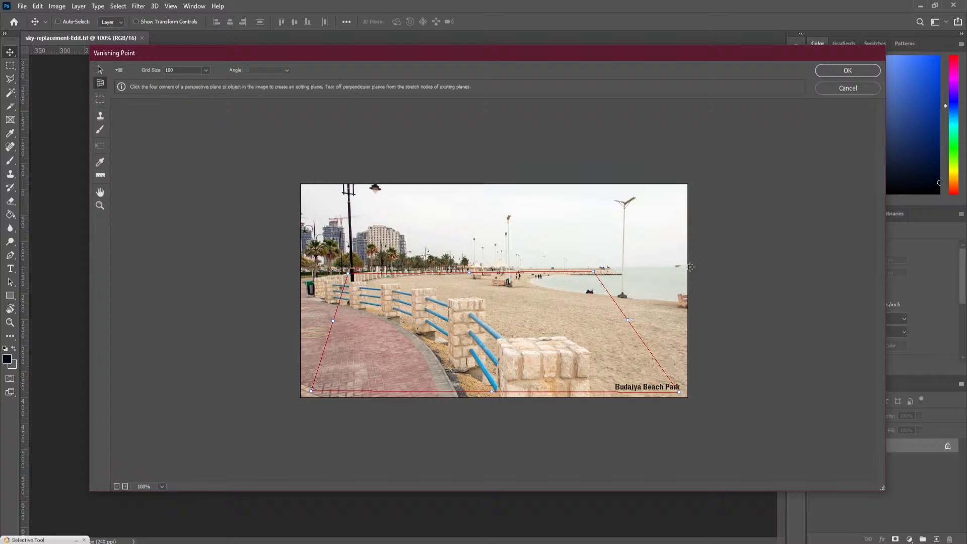
left_click_drag(629, 319, 629, 106)
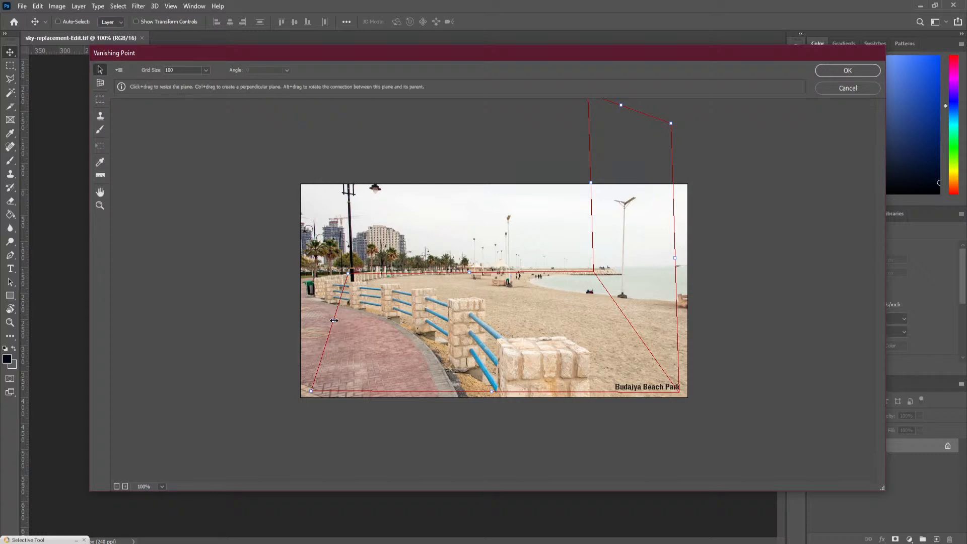
left_click_drag(334, 320, 345, 320)
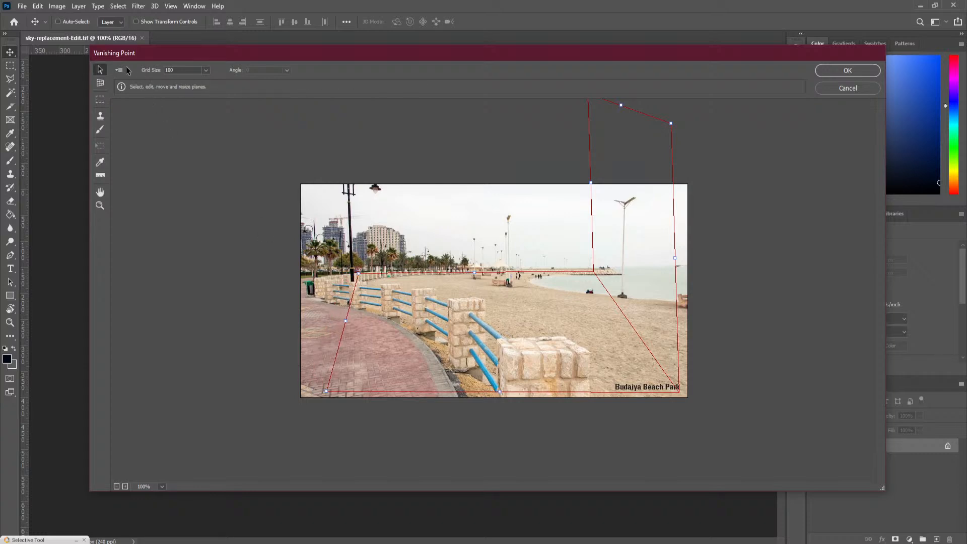
left_click(99, 83)
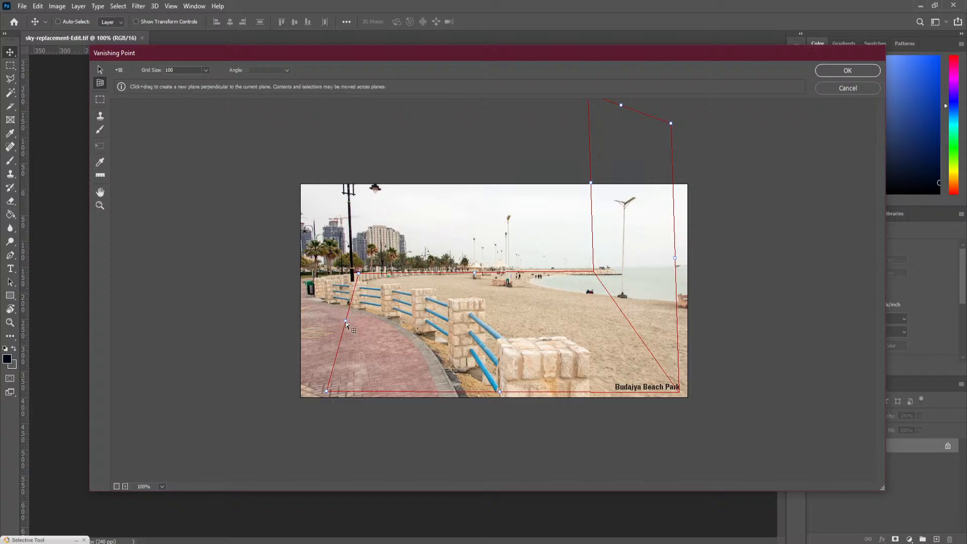
left_click_drag(346, 310, 347, 103)
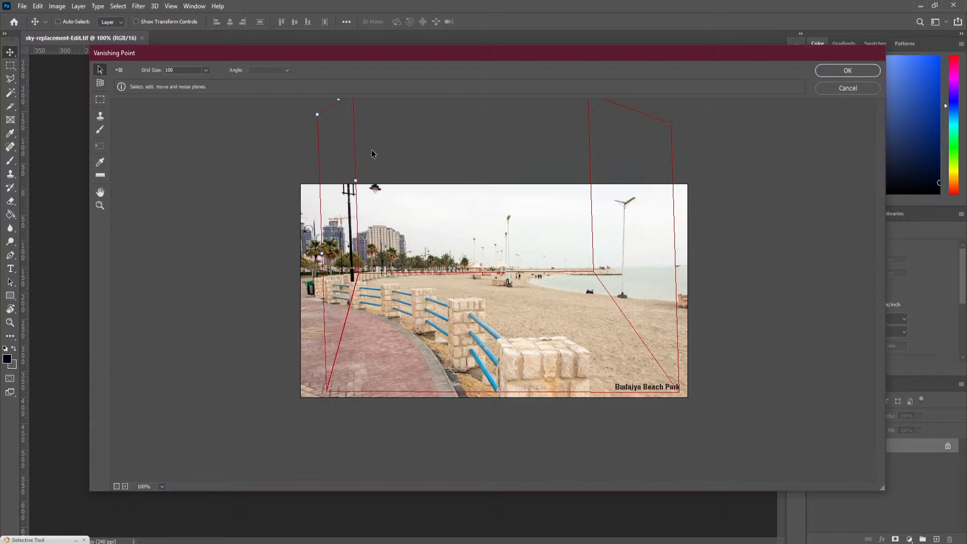
Extend a perpendicular back plane from the left wall plane across to the right one and apply Vanishing Point.
left_click(100, 82)
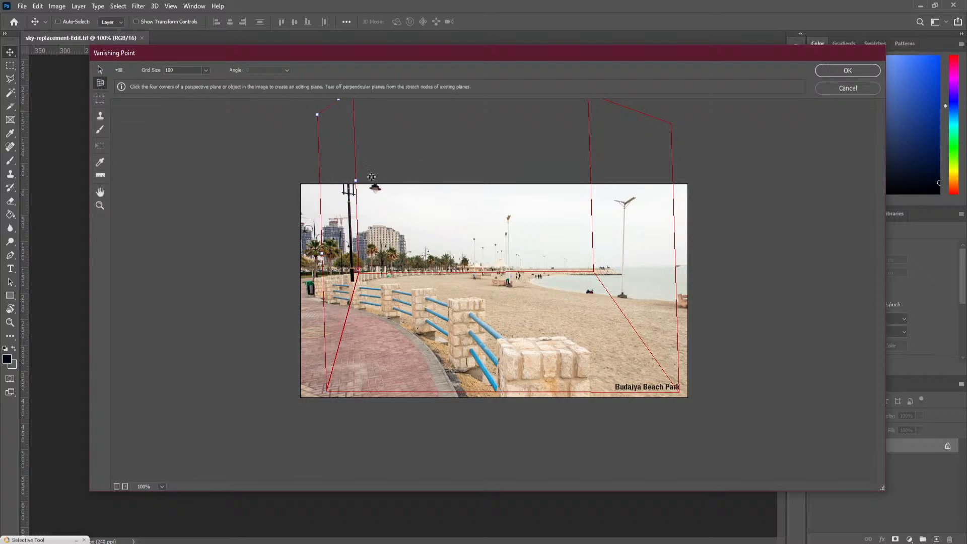
left_click_drag(358, 180, 594, 194)
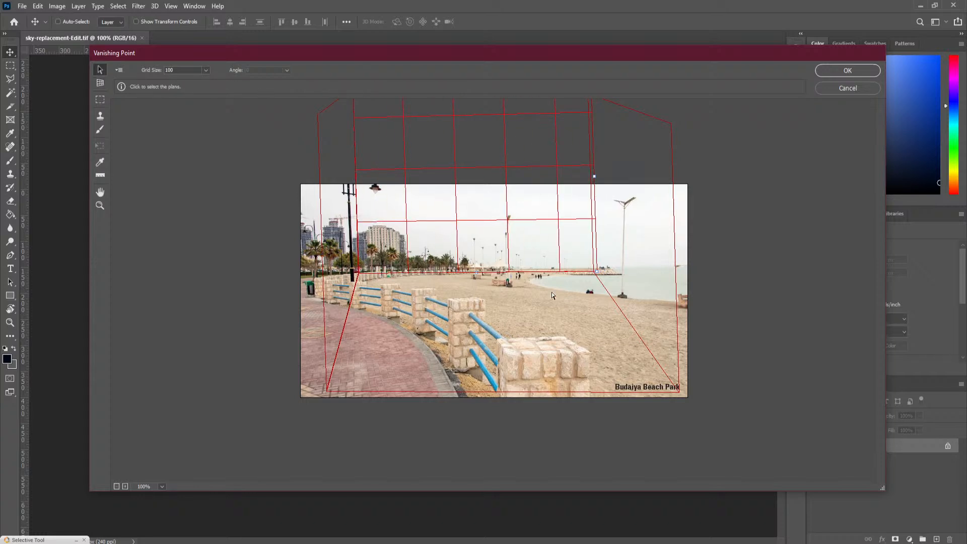
left_click(862, 71)
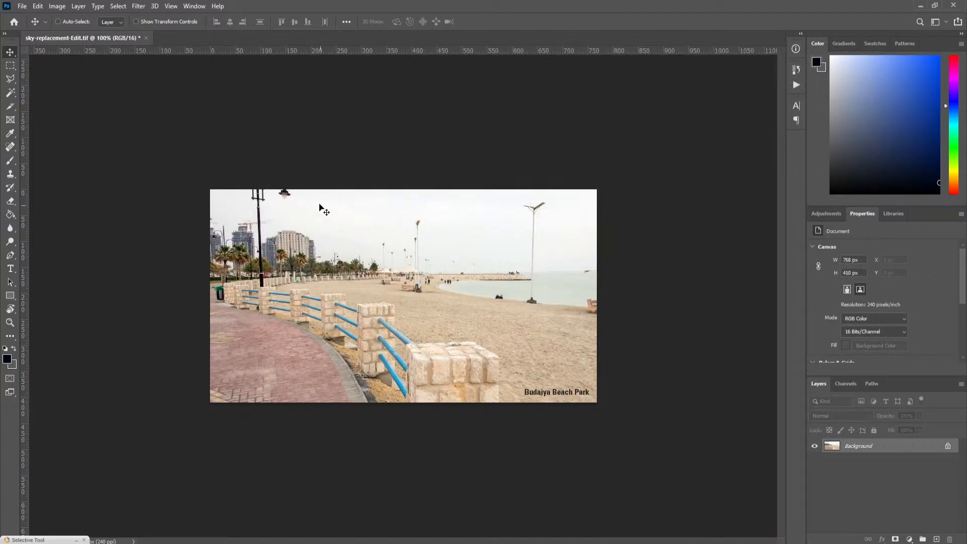
left_click(39, 6)
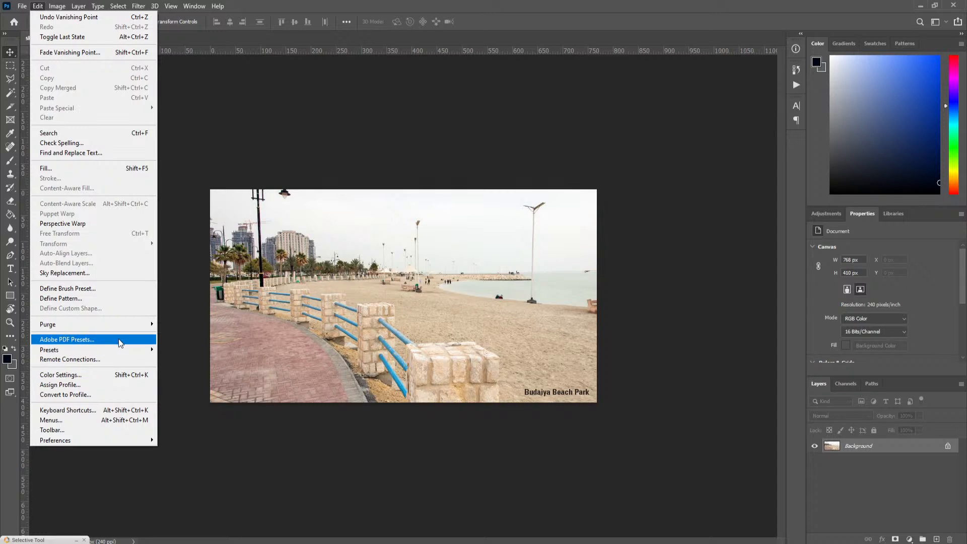
mouse_move(117, 348)
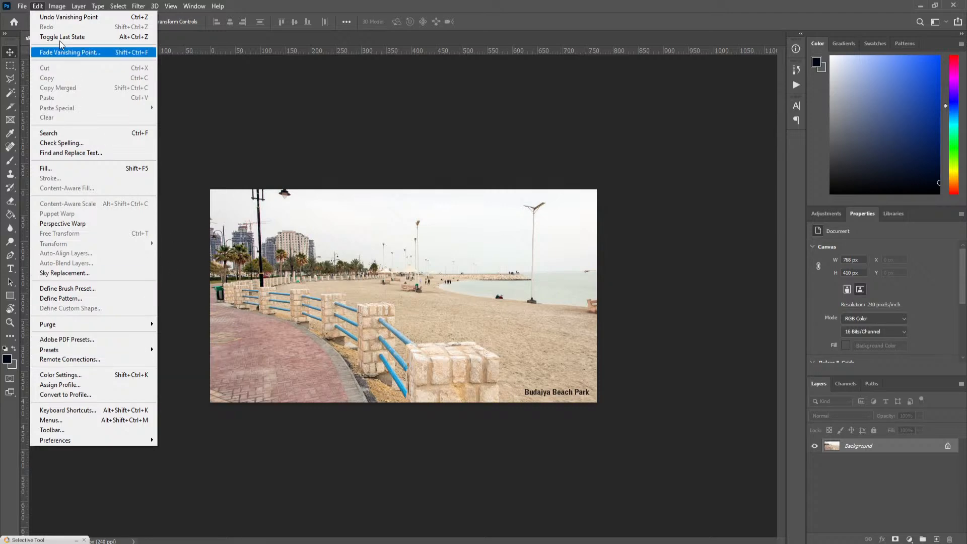
mouse_move(25, 8)
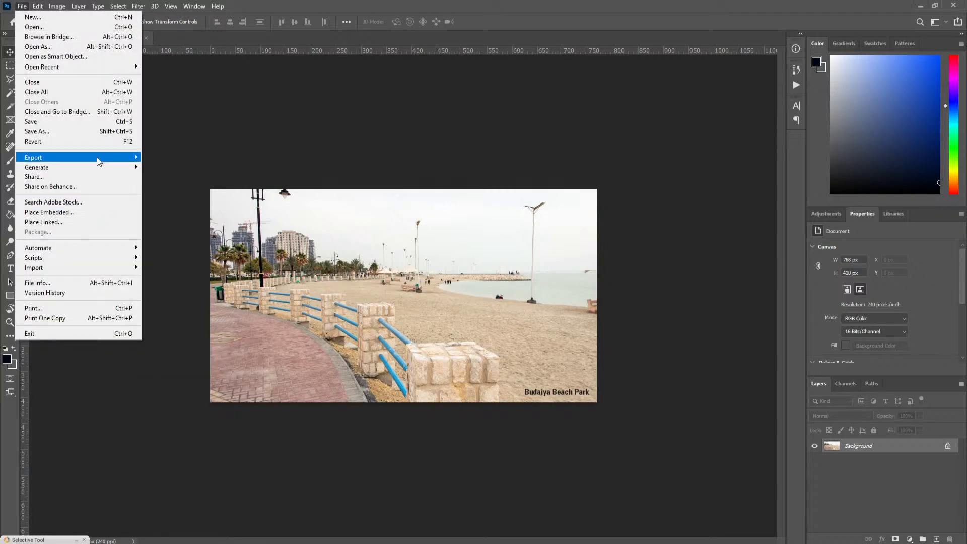
mouse_move(98, 171)
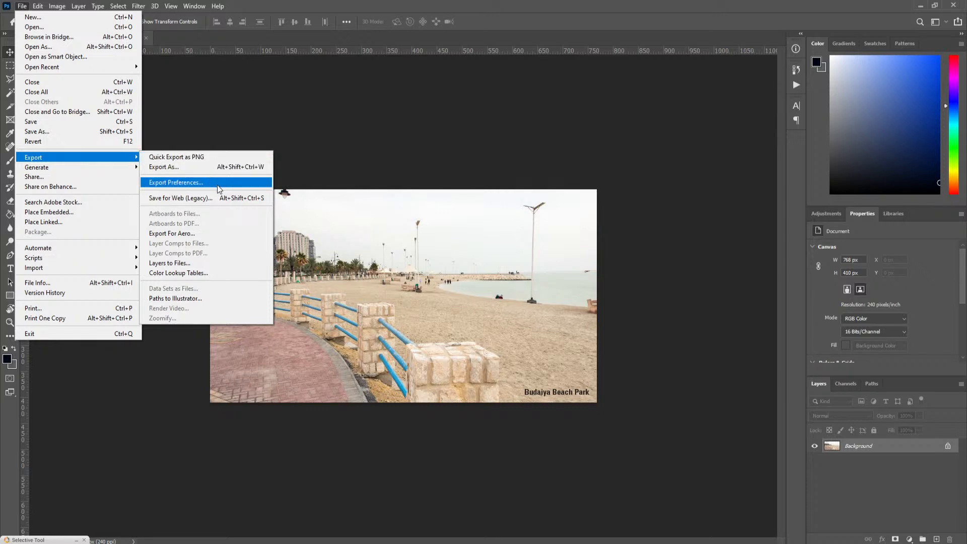
mouse_move(124, 256)
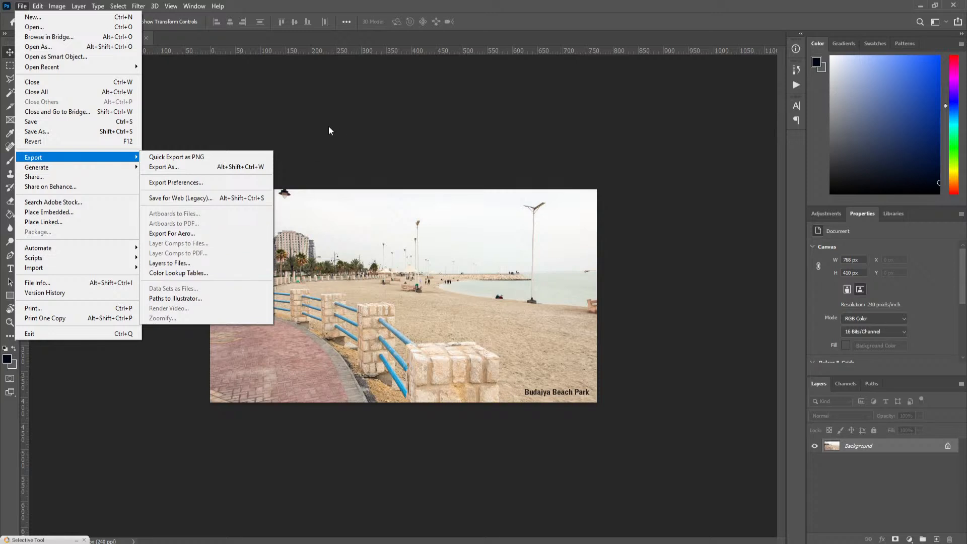
mouse_move(63, 4)
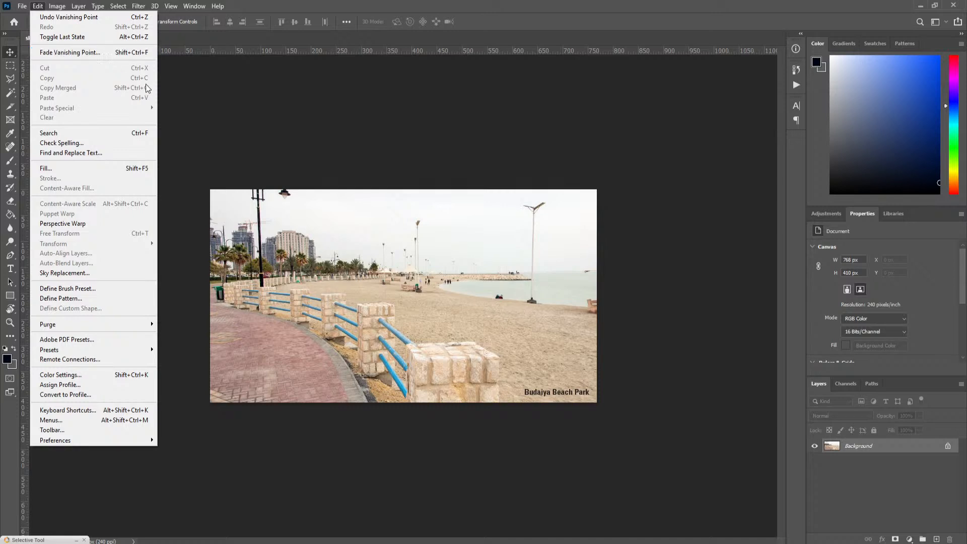
left_click(194, 98)
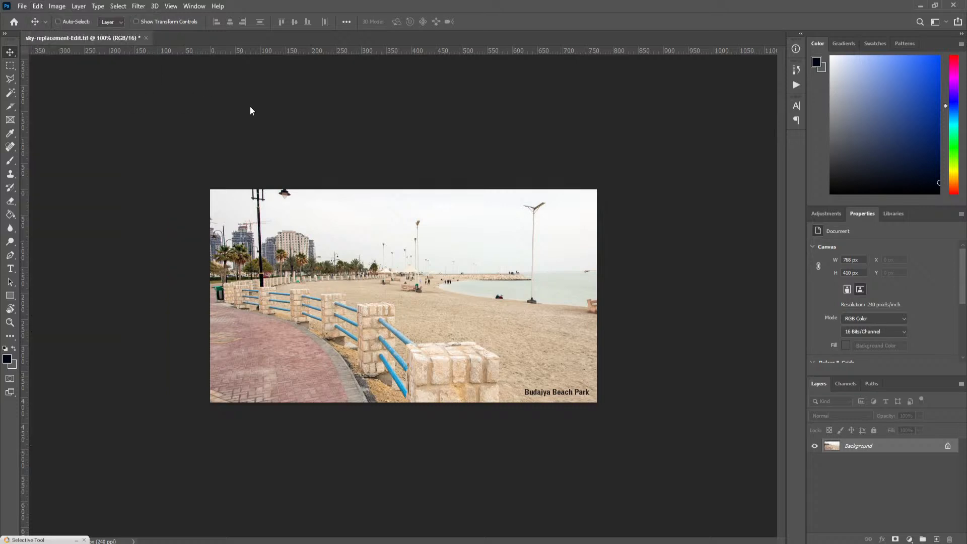
Close the beach photo without saving and open the recent photo of a bicycle outside a dark storefront.
left_click(146, 38)
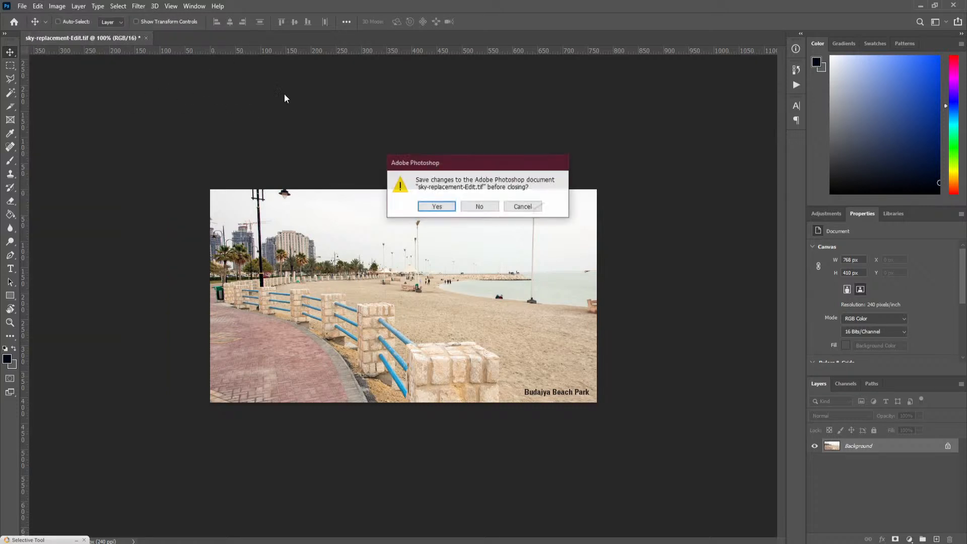
left_click(480, 206)
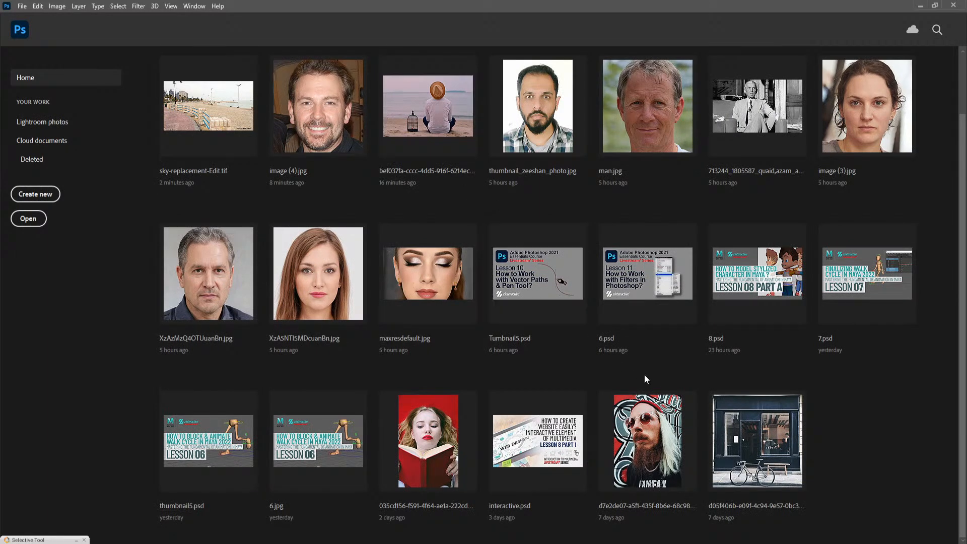
left_click(726, 403)
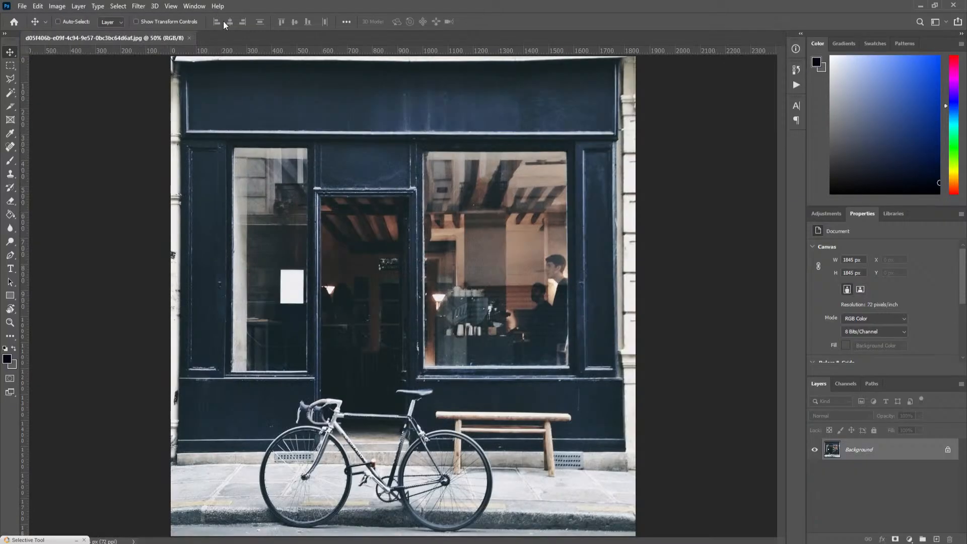
left_click(144, 8)
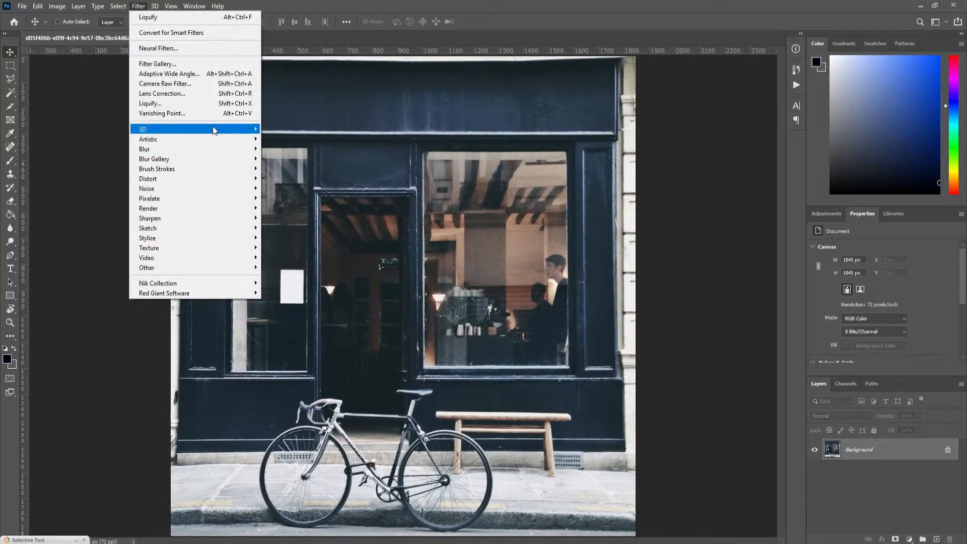
Try the Generate Bump (Height) Map filter with a cube as the preview object, rotate it to inspect its faces, and cancel.
mouse_move(213, 129)
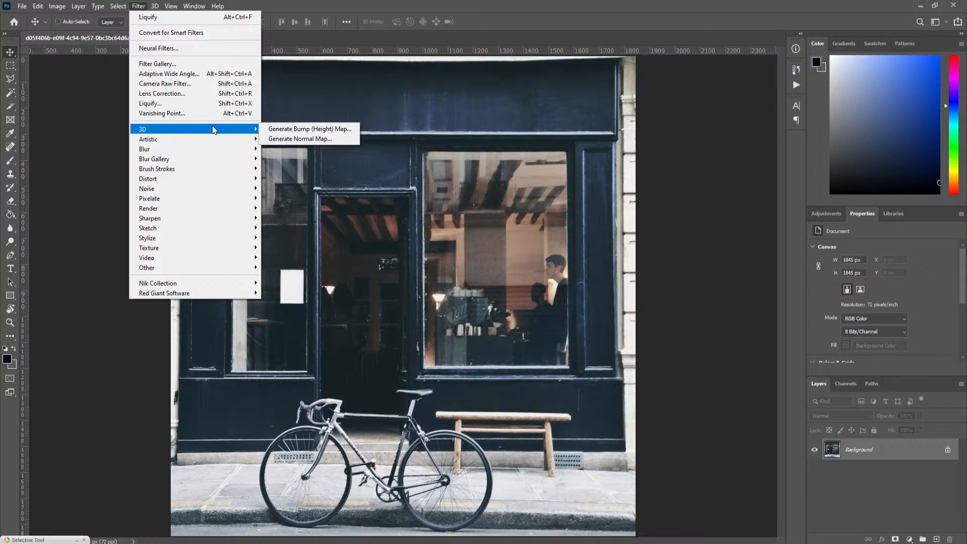
left_click(316, 129)
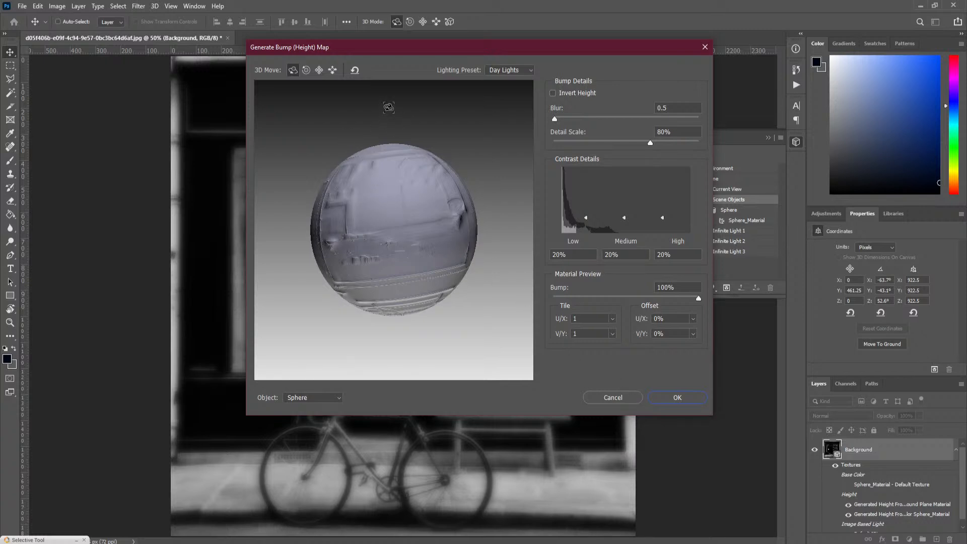
left_click(325, 398)
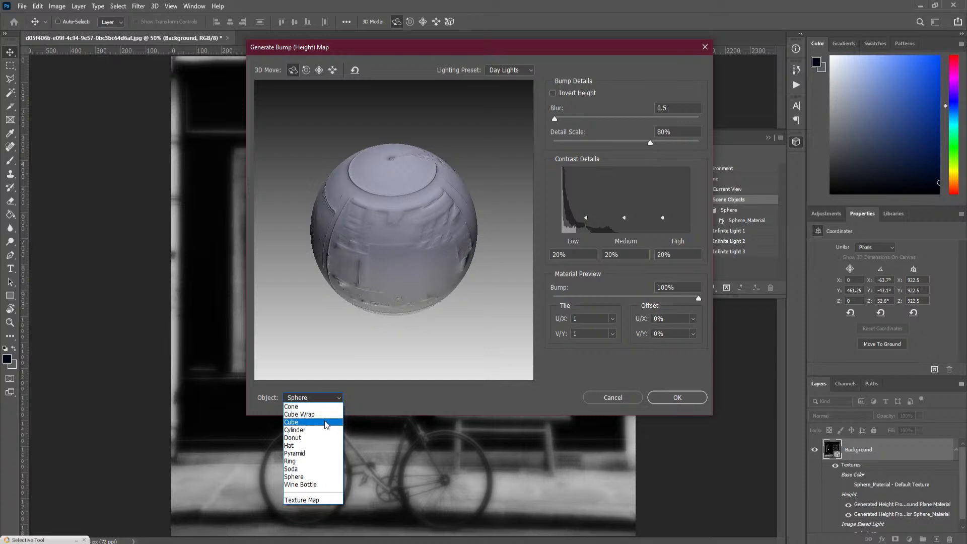
left_click(325, 423)
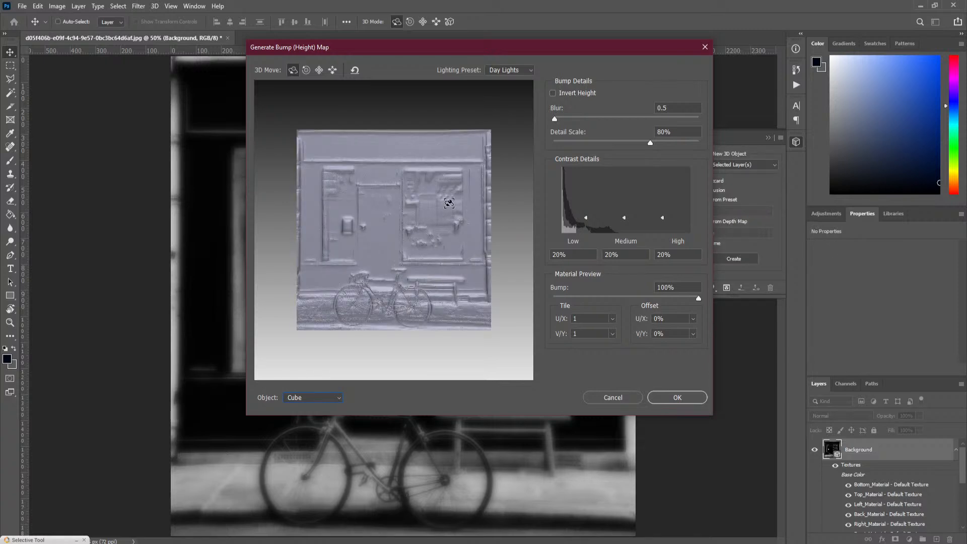
left_click_drag(381, 288, 380, 290)
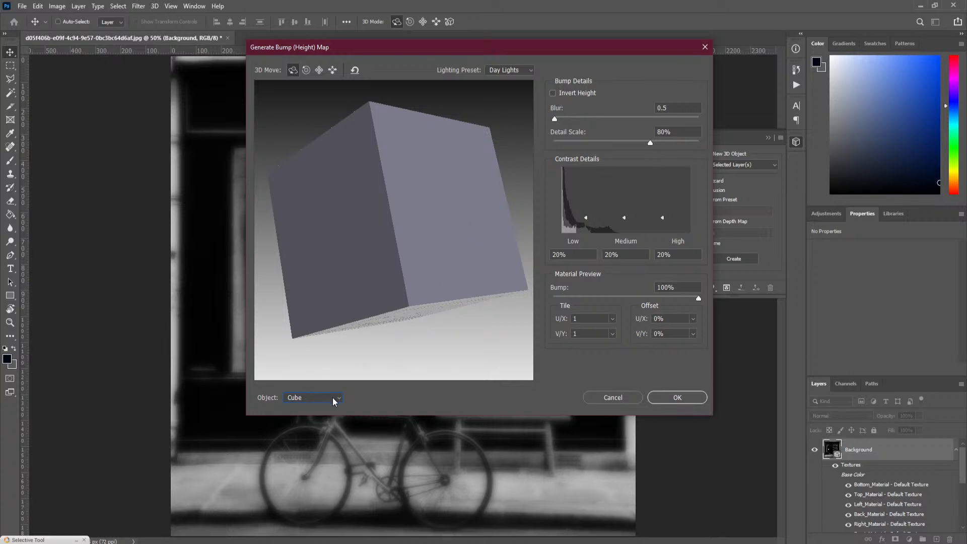
left_click_drag(416, 165, 466, 234)
left_click_drag(384, 164, 403, 226)
left_click_drag(402, 264, 399, 227)
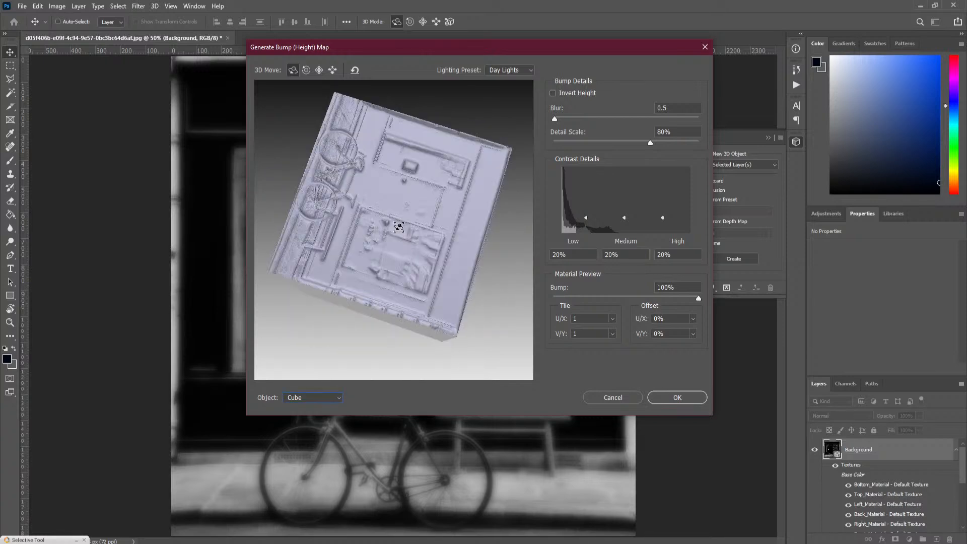
left_click(614, 397)
Preview a strong Gaussian Blur on the storefront photo and cancel the filter.
left_click(139, 6)
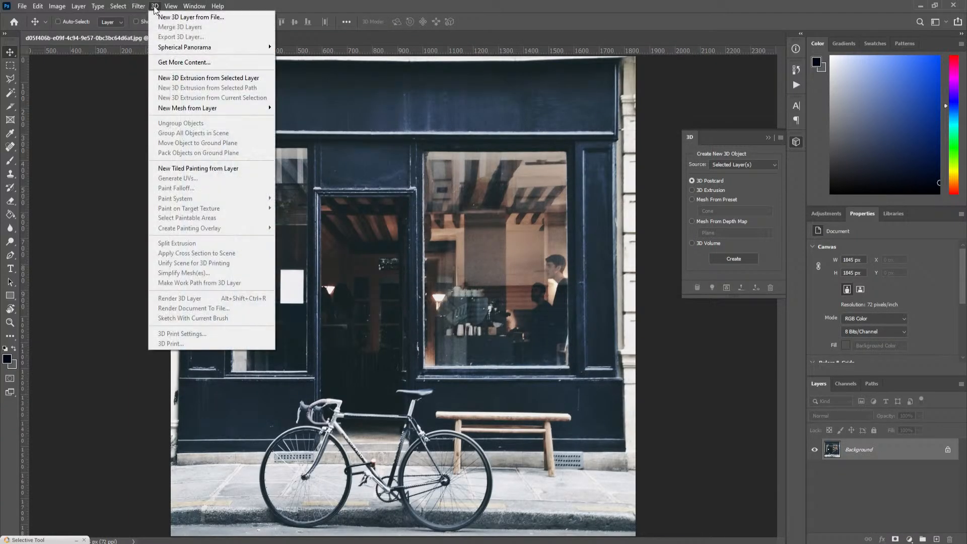
mouse_move(172, 152)
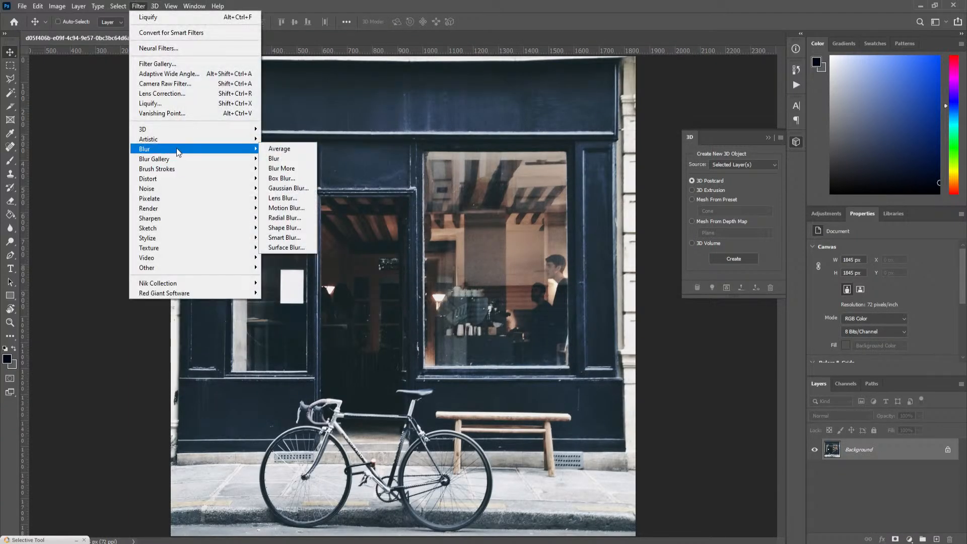
left_click(301, 189)
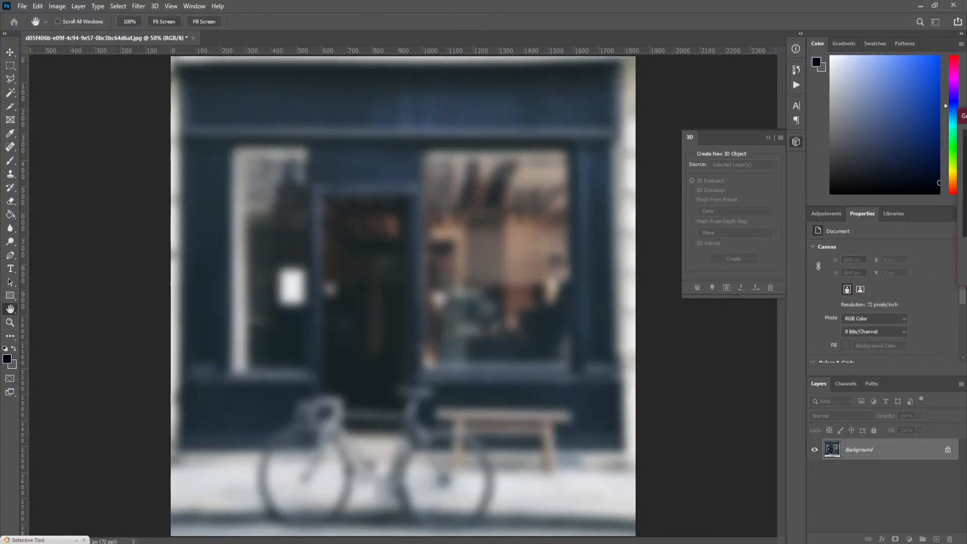
mouse_move(500, 234)
left_mouse_down()
mouse_move(482, 235)
mouse_move(525, 234)
mouse_move(498, 234)
left_mouse_up()
left_click(587, 94)
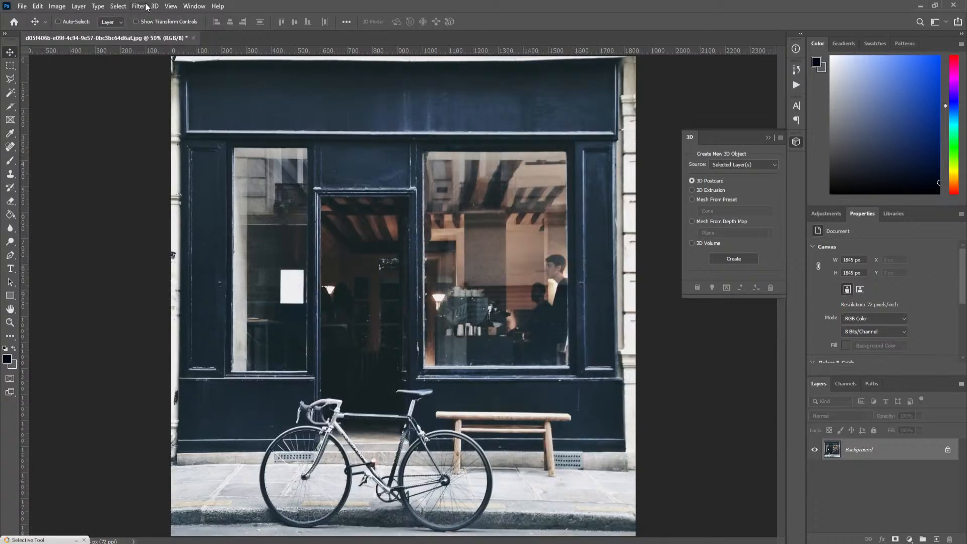
Apply the Color Halftone filter with a maximum radius of 8 pixels and screen angles 108, 162, 90 and 45, and undo it.
left_click(138, 6)
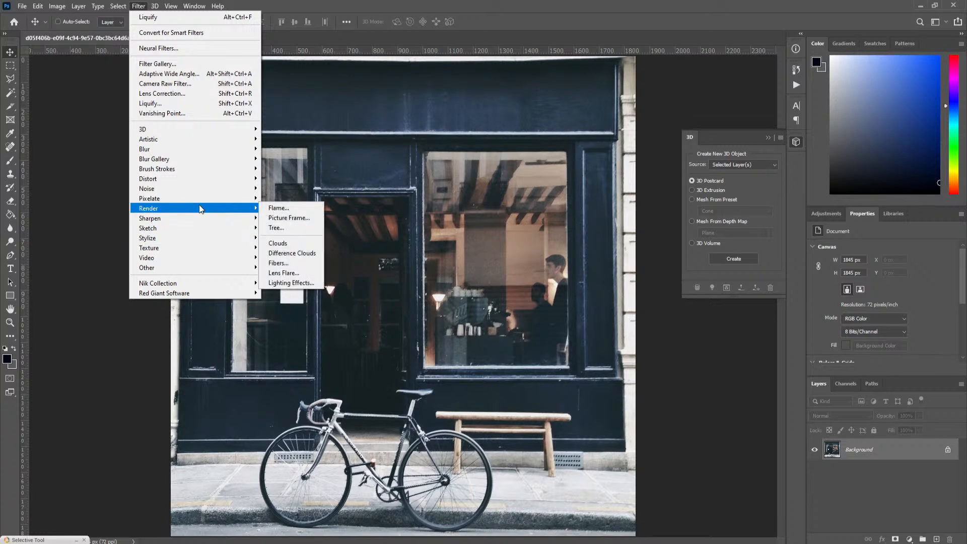
mouse_move(201, 199)
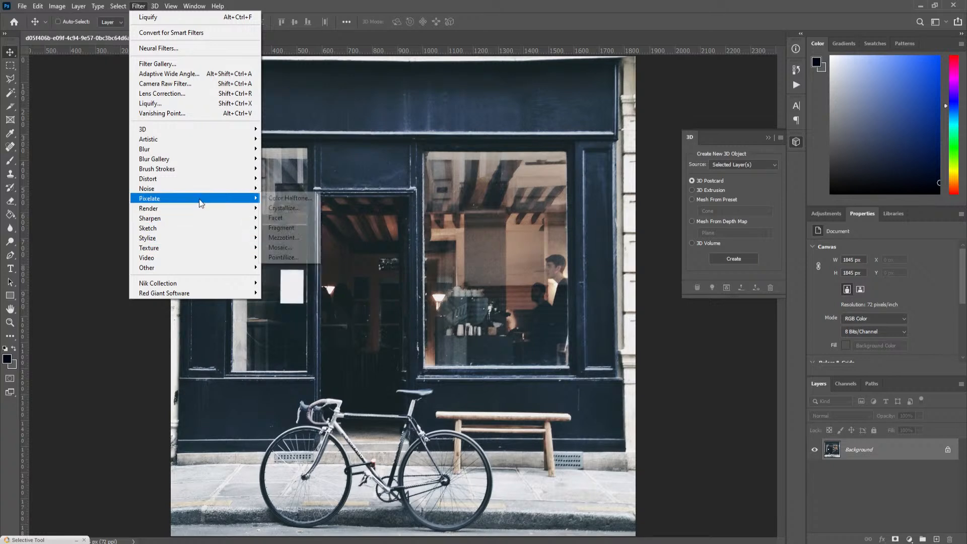
left_click(304, 200)
left_click_drag(706, 116, 497, 116)
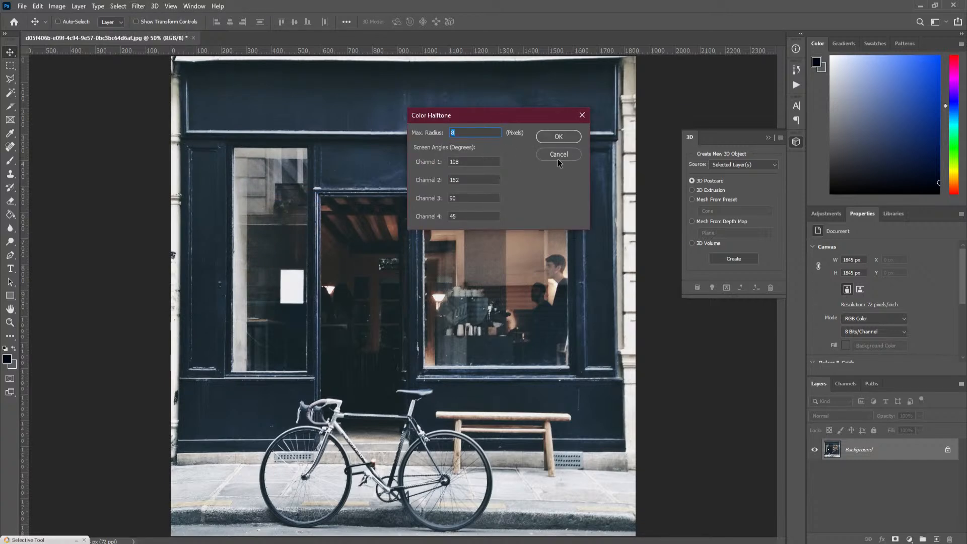
left_click(567, 140)
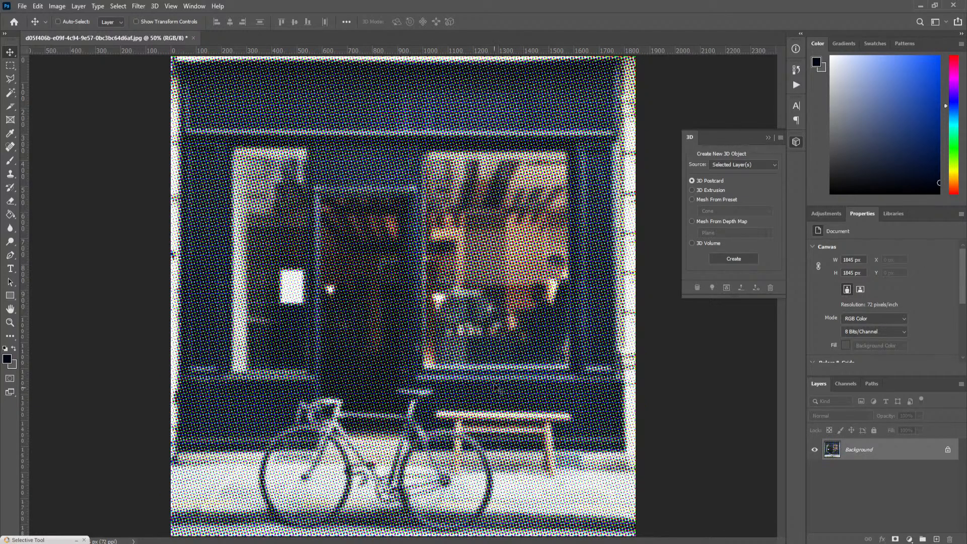
key("ctrl+z")
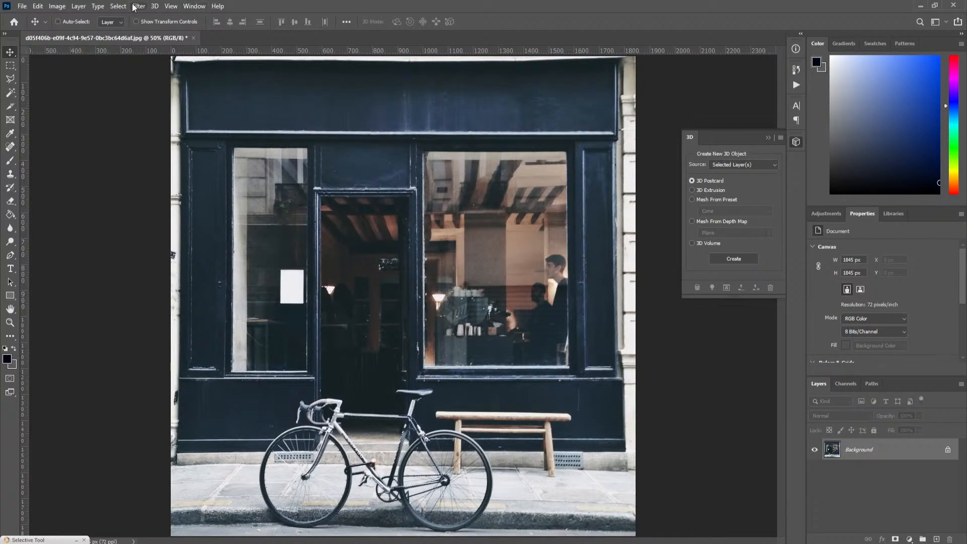
Apply the Find Edges filter to the storefront photo and undo it.
left_click(138, 6)
mouse_move(213, 240)
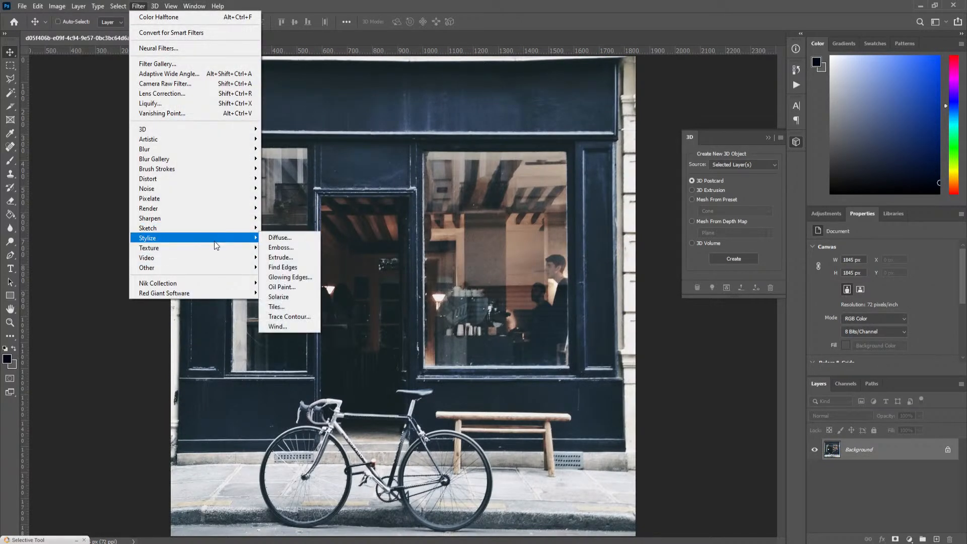
left_click(305, 269)
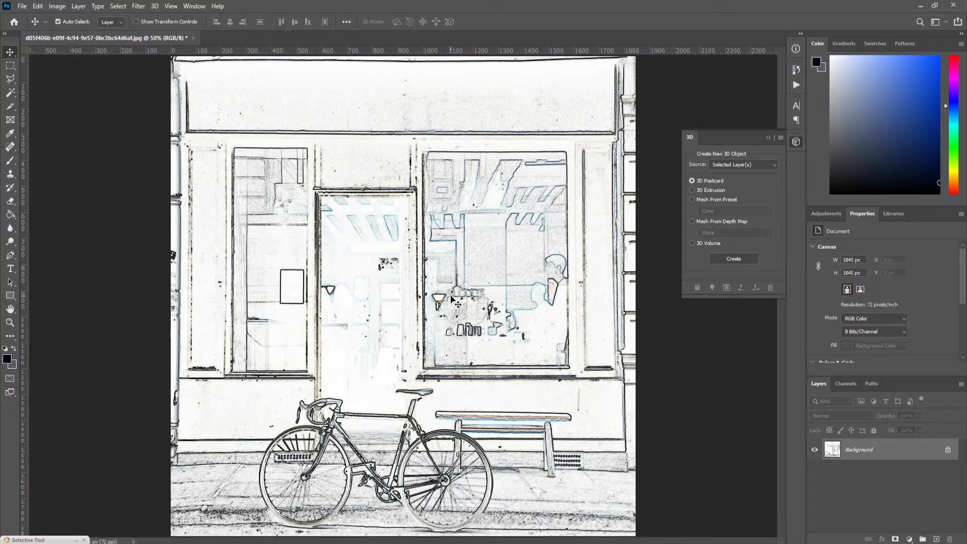
key("ctrl+z")
Preview uniform monochromatic Add Noise at 198.85% on the photo and cancel the filter.
left_click(139, 6)
mouse_move(219, 187)
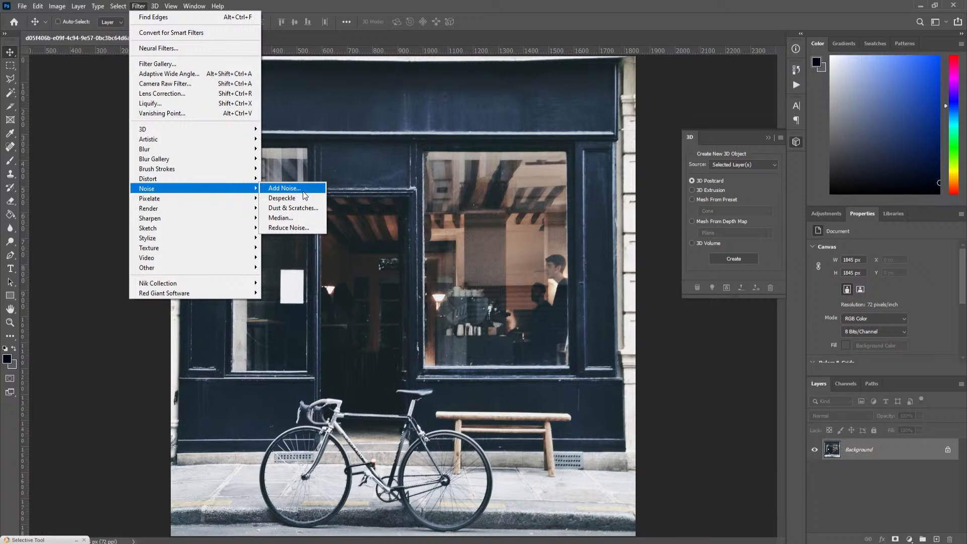
left_click(303, 192)
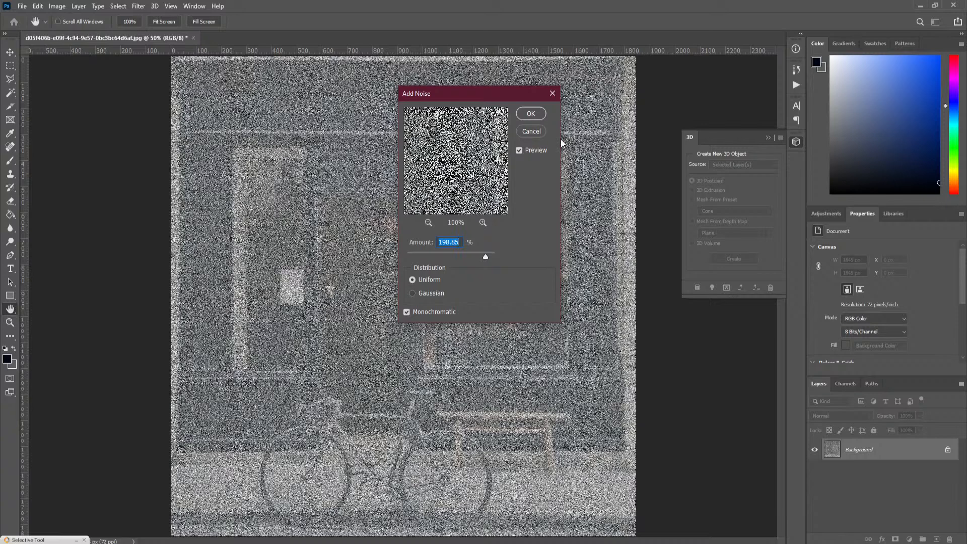
left_click(532, 132)
Start the Knoll Light Factory filter and move the flare's light source beyond the photo's right edge.
left_click(138, 6)
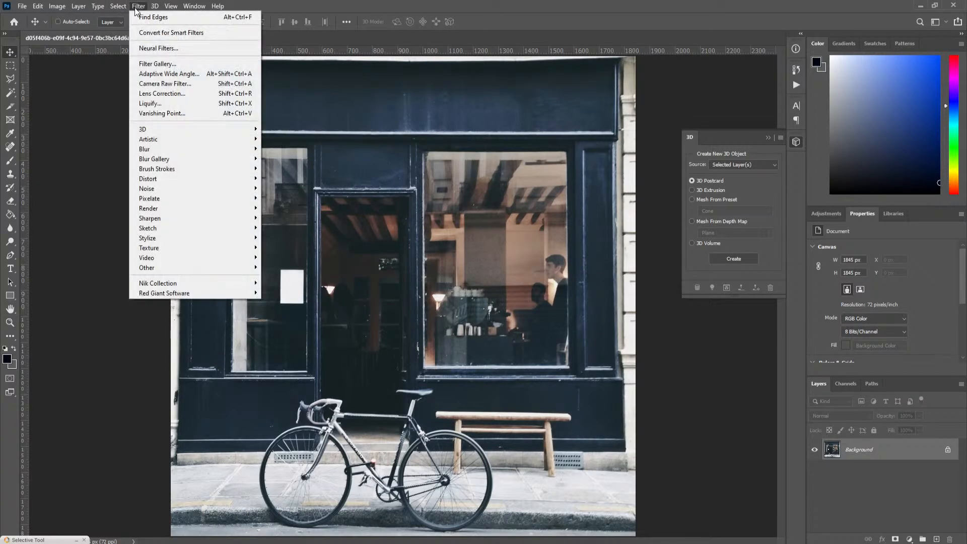
mouse_move(194, 286)
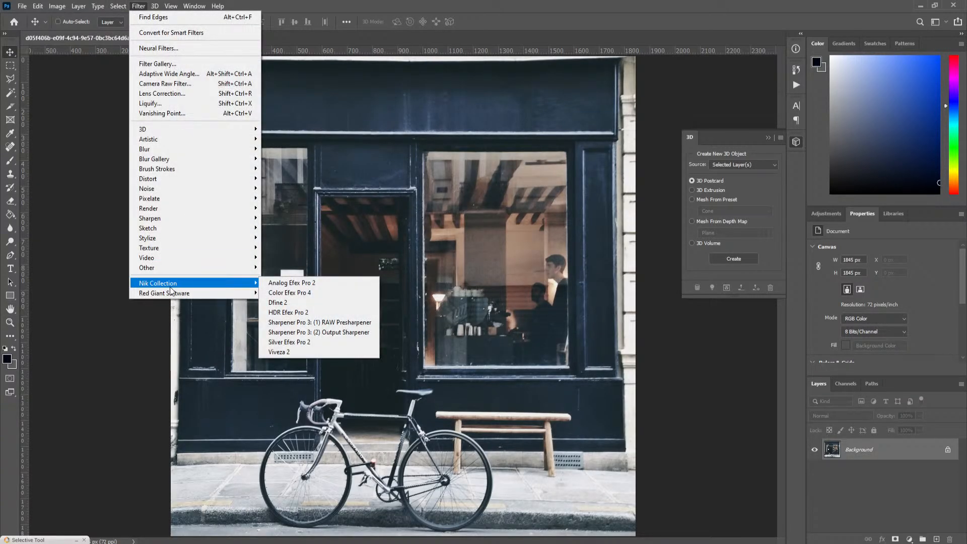
mouse_move(166, 292)
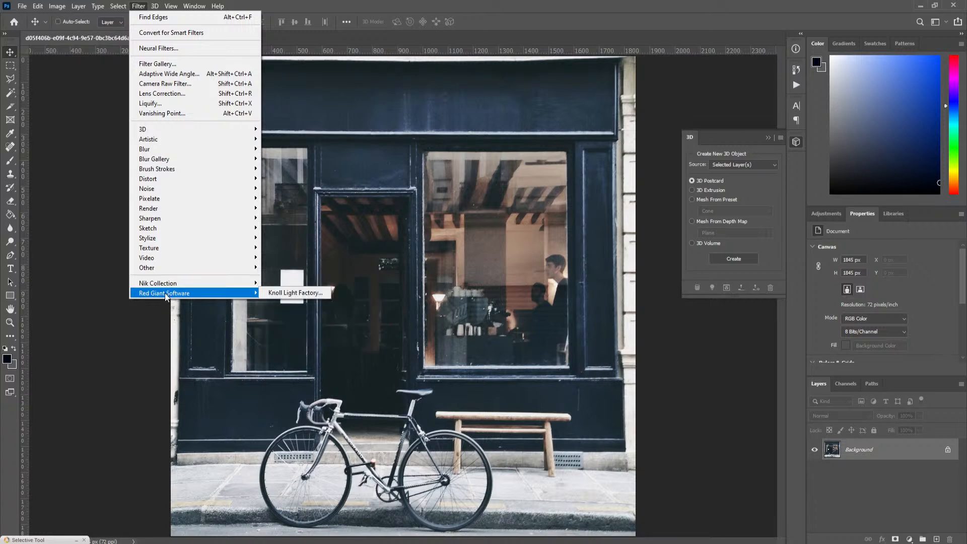
left_click(288, 294)
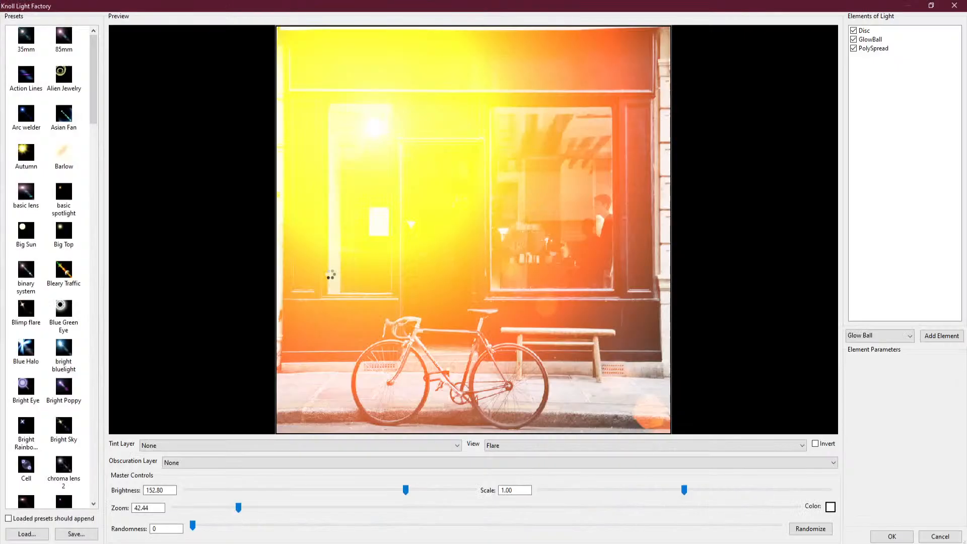
left_click_drag(315, 136, 936, 160)
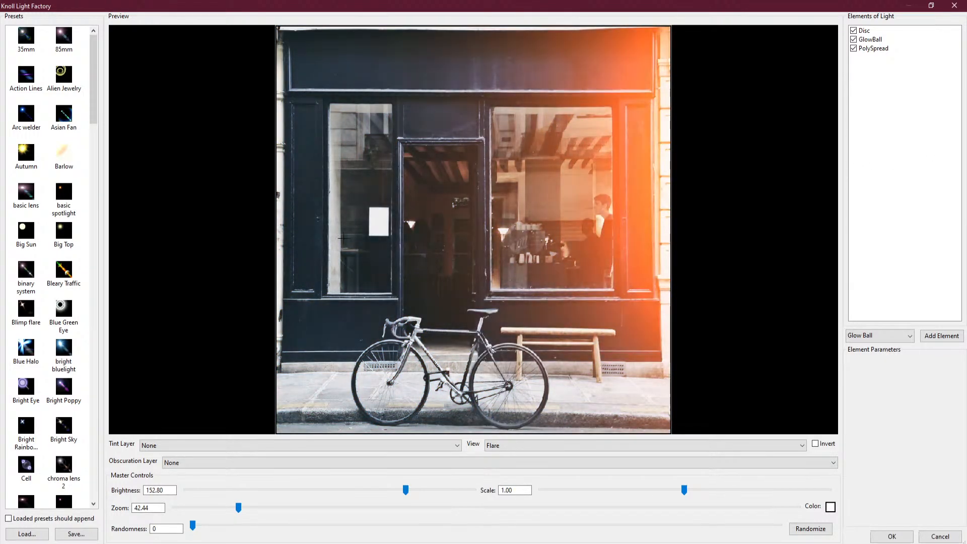
Apply the Blimp flare preset with its light source near the photo's upper-left corner, and undo the filter.
left_click(26, 308)
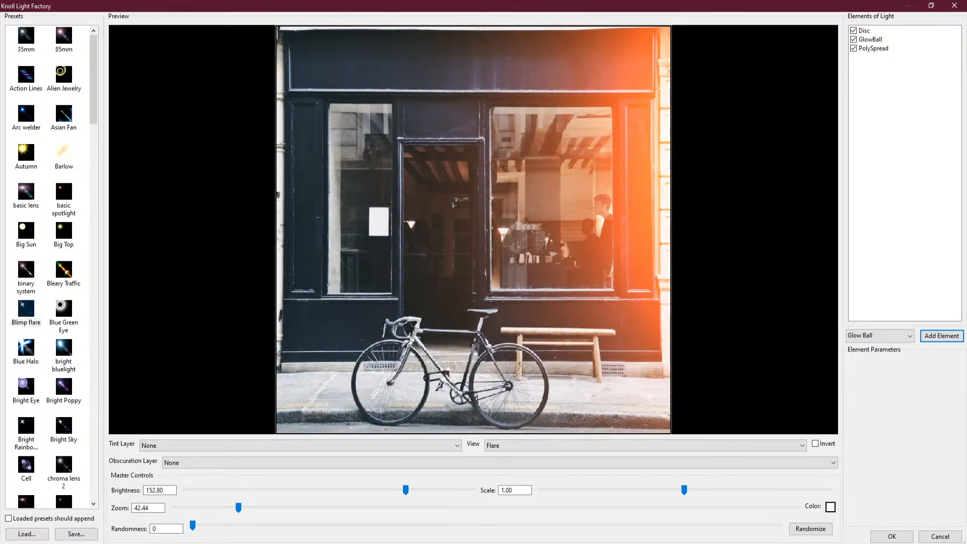
left_click(455, 174)
left_click_drag(456, 174, 283, 39)
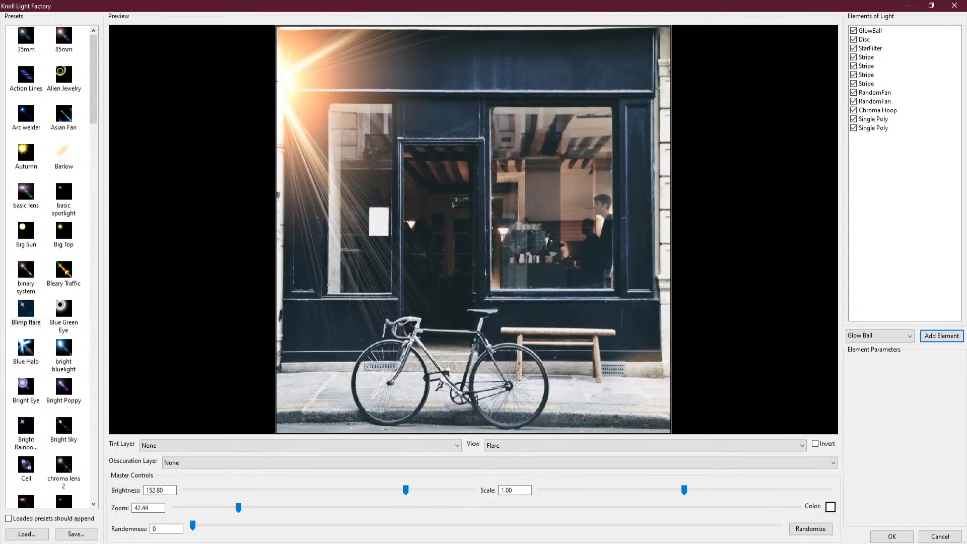
left_click(891, 536)
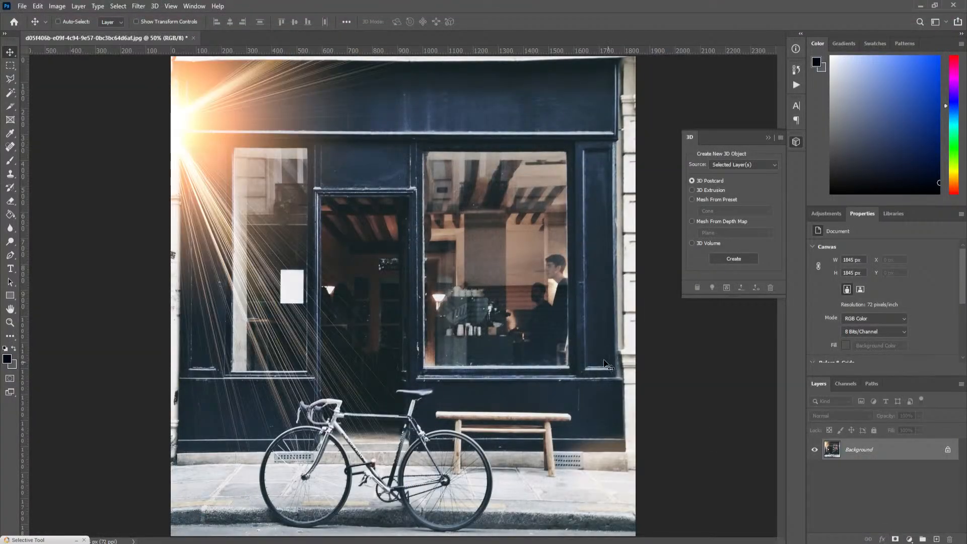
key("ctrl+z")
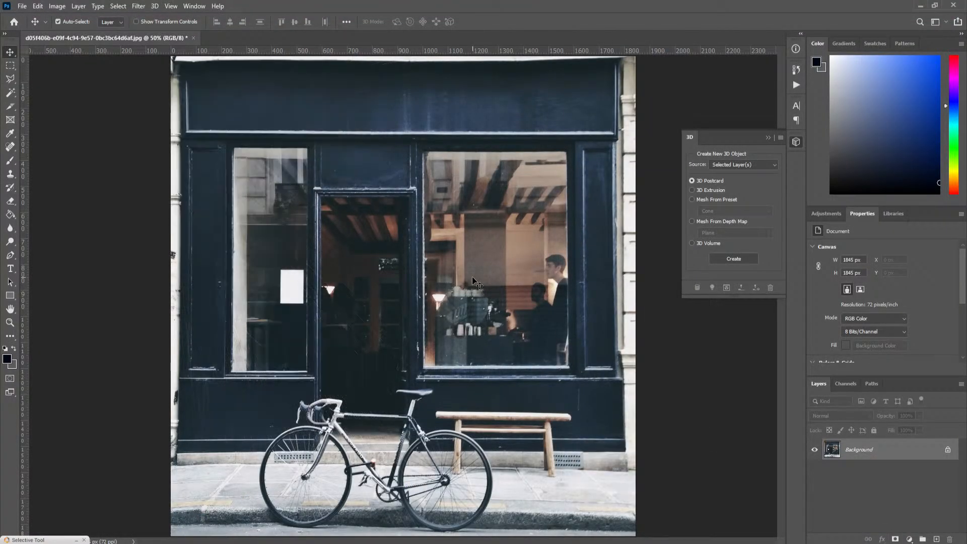
Look through the Nik Collection plug-in filters and collapse the floating 3D panel.
left_click(137, 6)
mouse_move(221, 278)
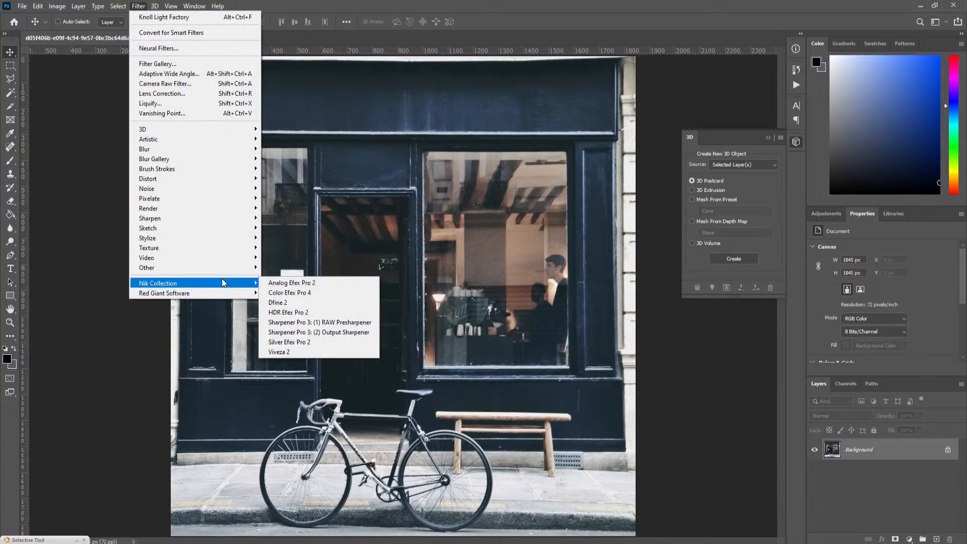
left_click(678, 342)
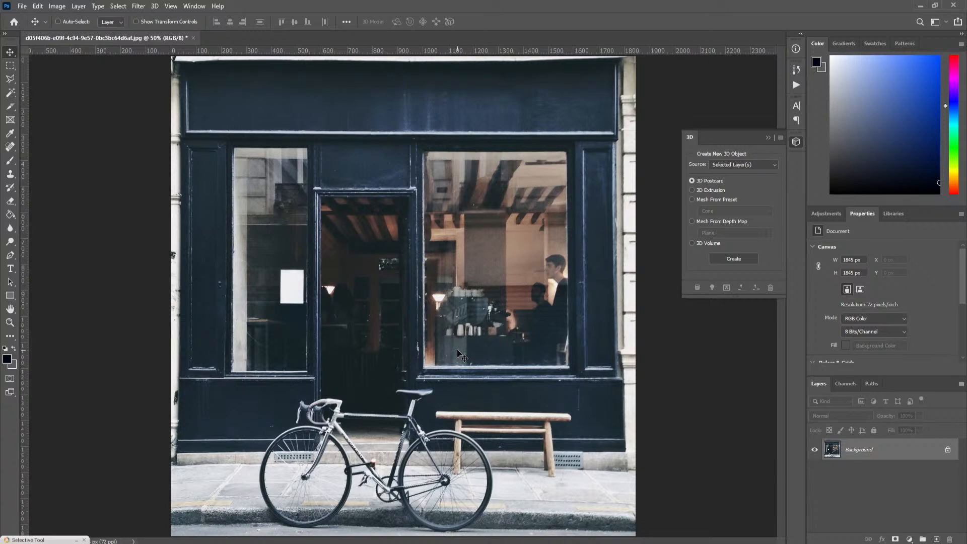
left_click(768, 138)
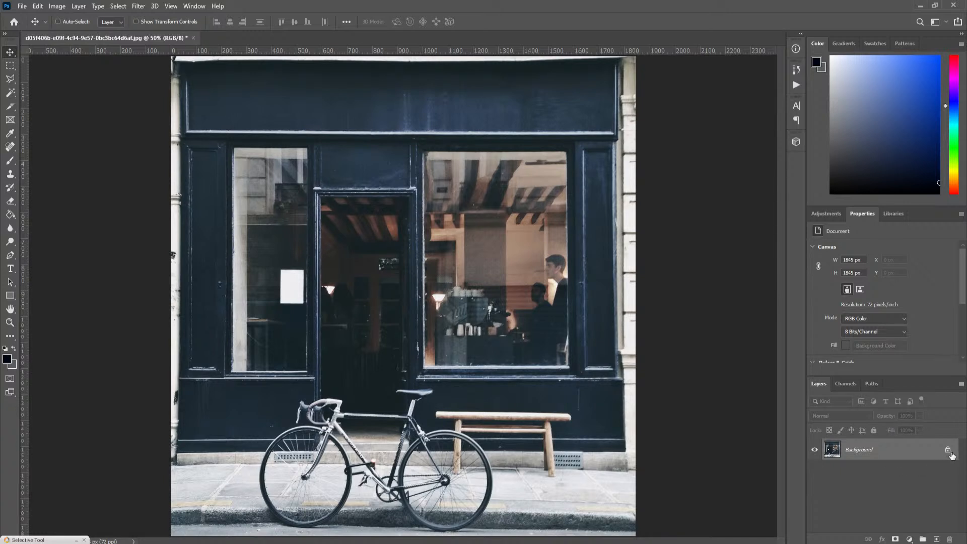
Unlock the Background layer into a regular layer and convert it to a smart object.
right_click(896, 455)
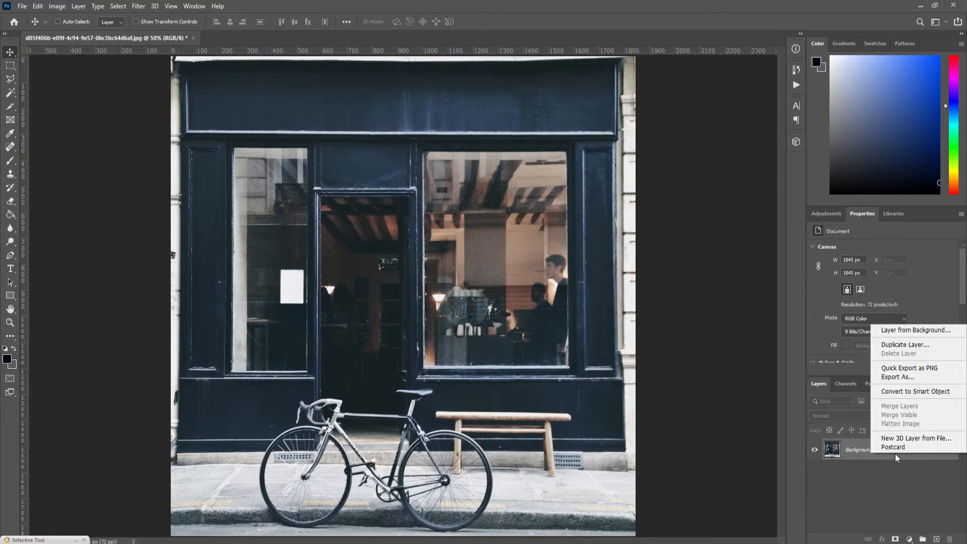
left_click(862, 457)
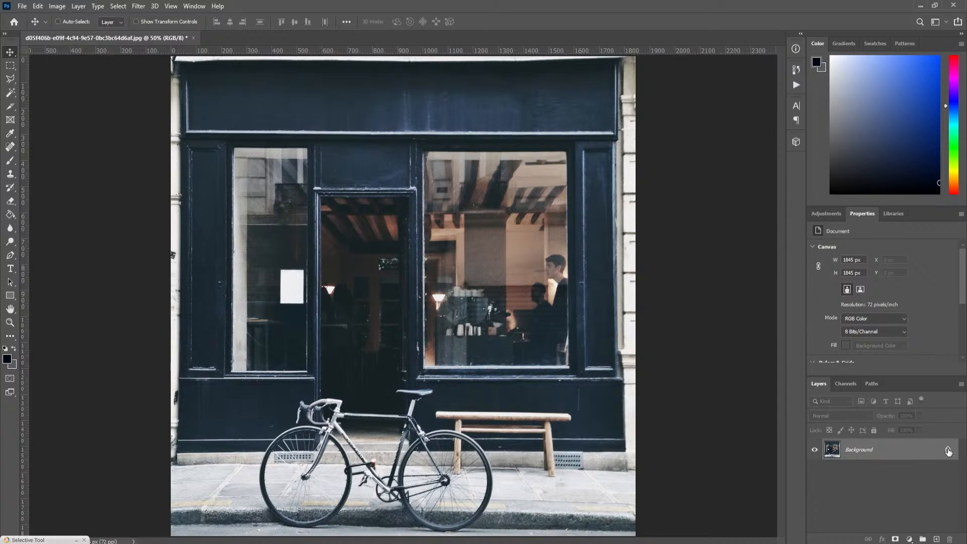
left_click(948, 451)
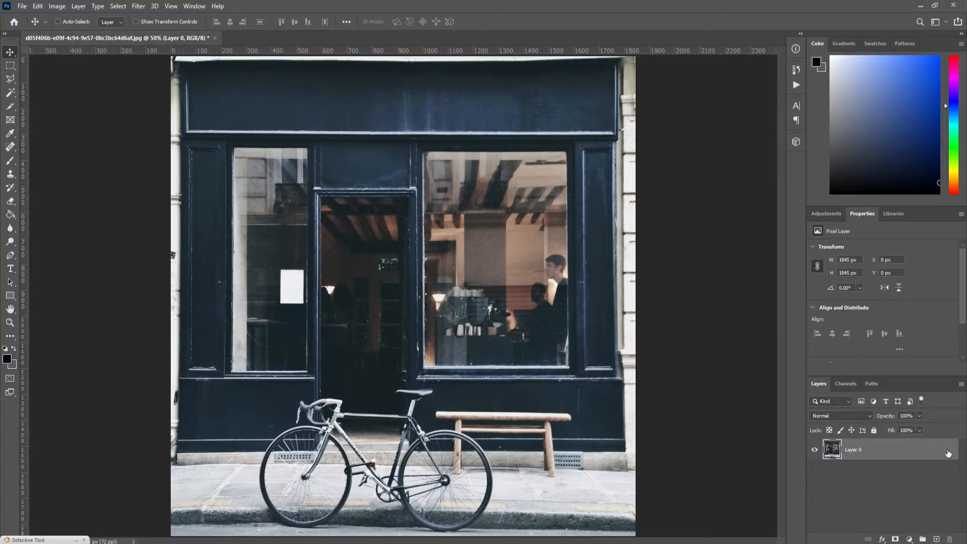
right_click(888, 455)
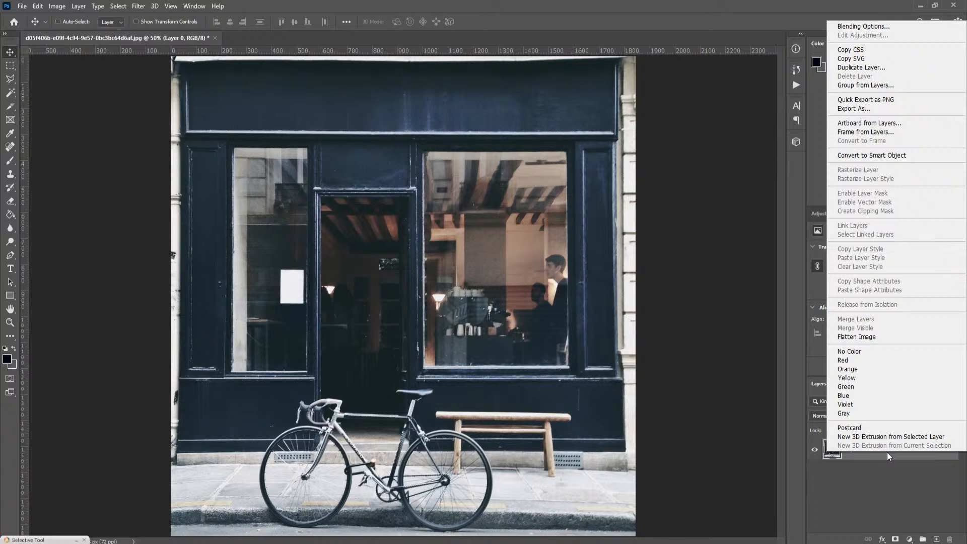
left_click(889, 155)
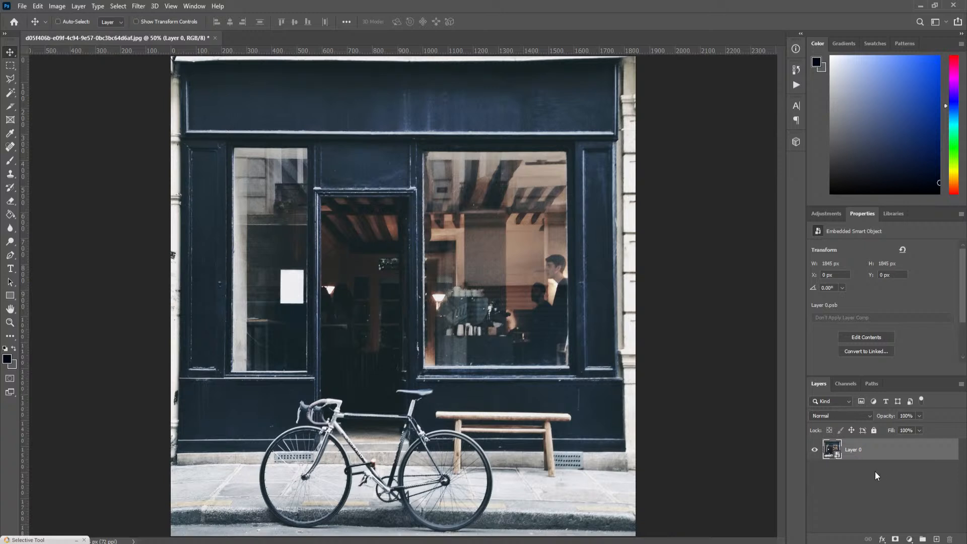
Apply a Gaussian Blur with a radius of 26.3 pixels to the smart object as a smart filter.
left_click(139, 7)
mouse_move(240, 236)
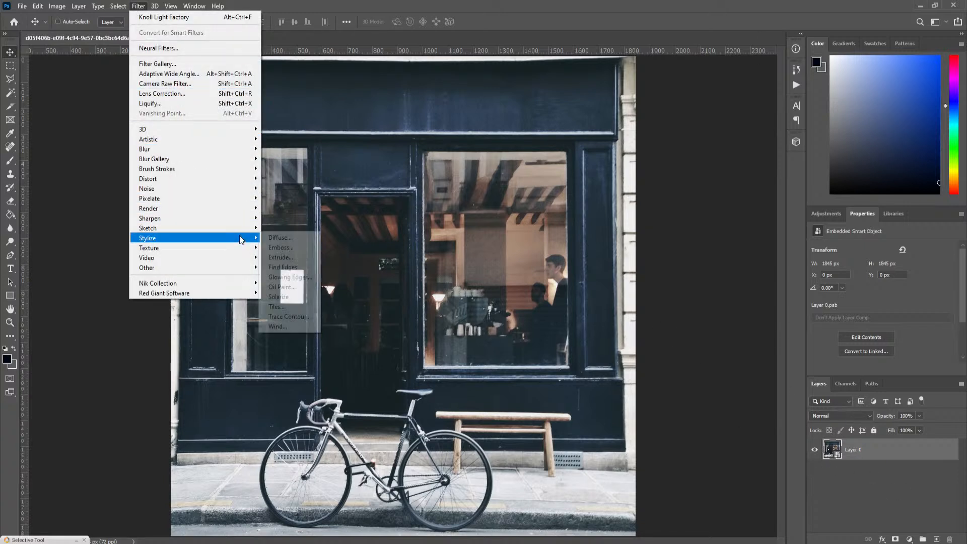
mouse_move(244, 190)
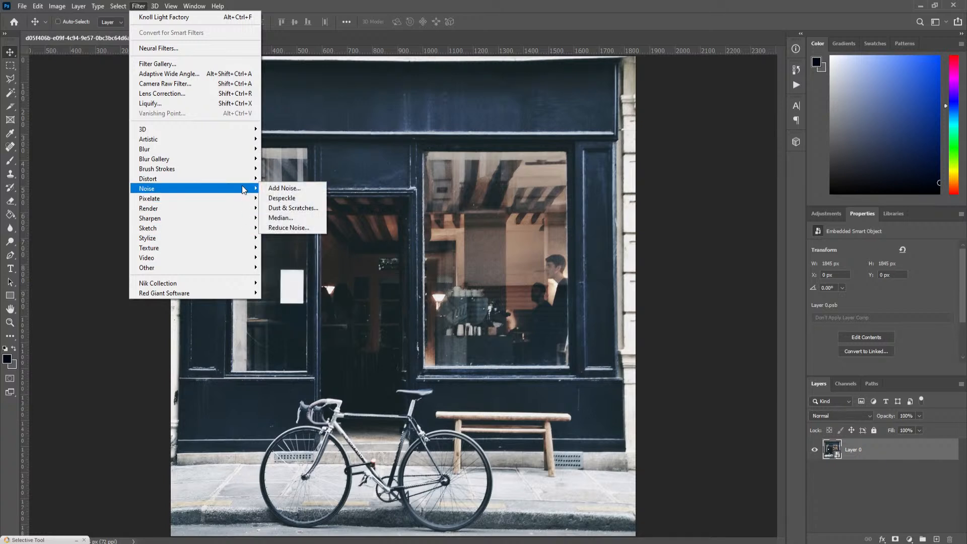
mouse_move(184, 148)
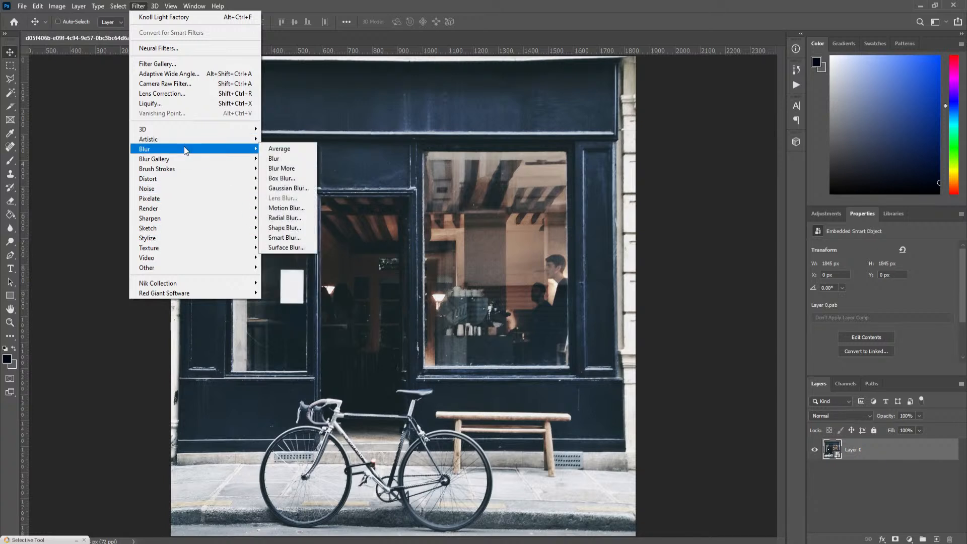
left_click(290, 188)
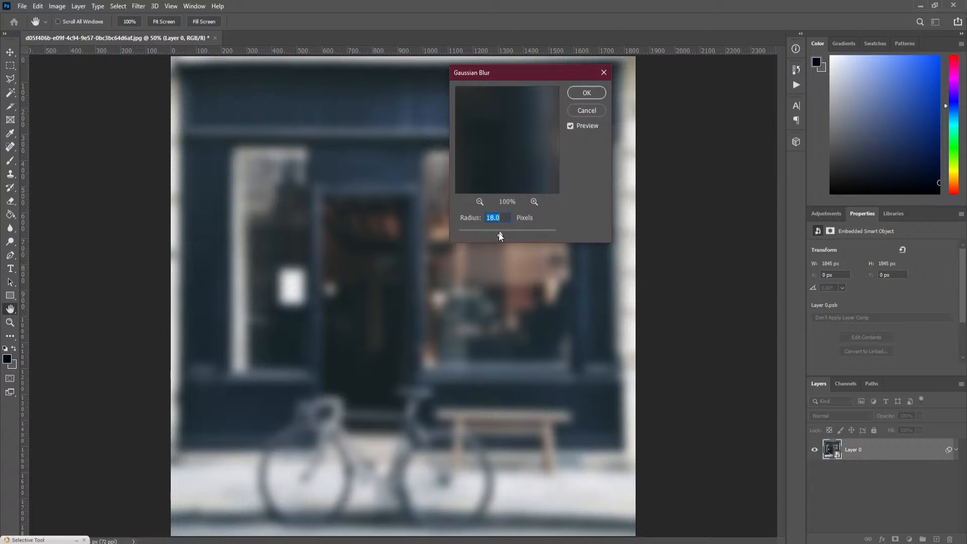
mouse_move(494, 232)
left_mouse_down()
mouse_move(484, 231)
mouse_move(503, 232)
left_mouse_up()
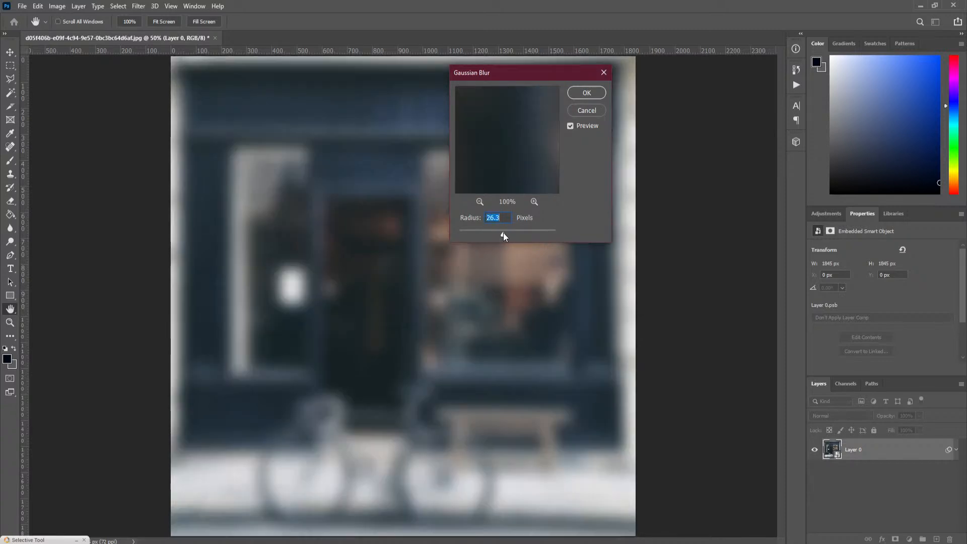
left_click(587, 93)
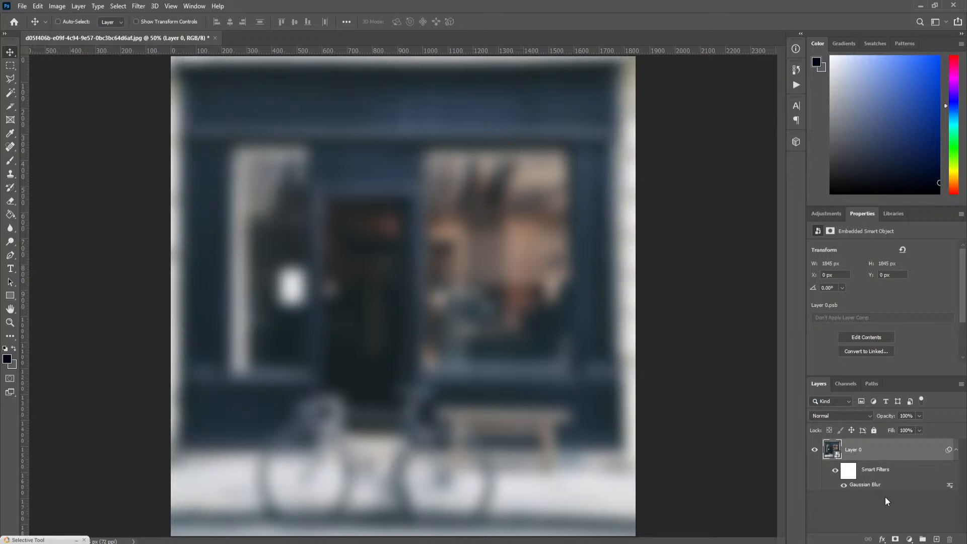
Start a Lens Flare on the smart object, placing its centre near the top of the photo's left window with brightness 148%.
left_click(139, 6)
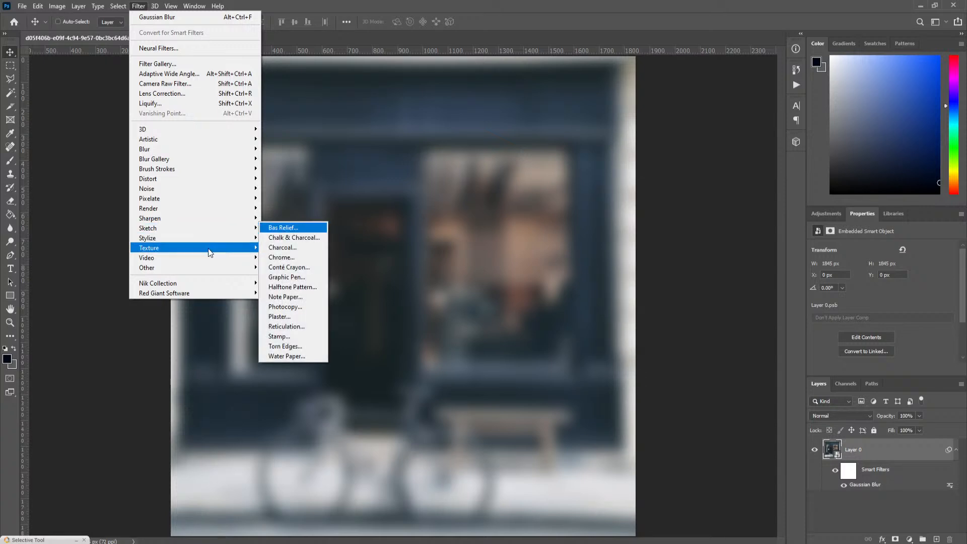
mouse_move(192, 164)
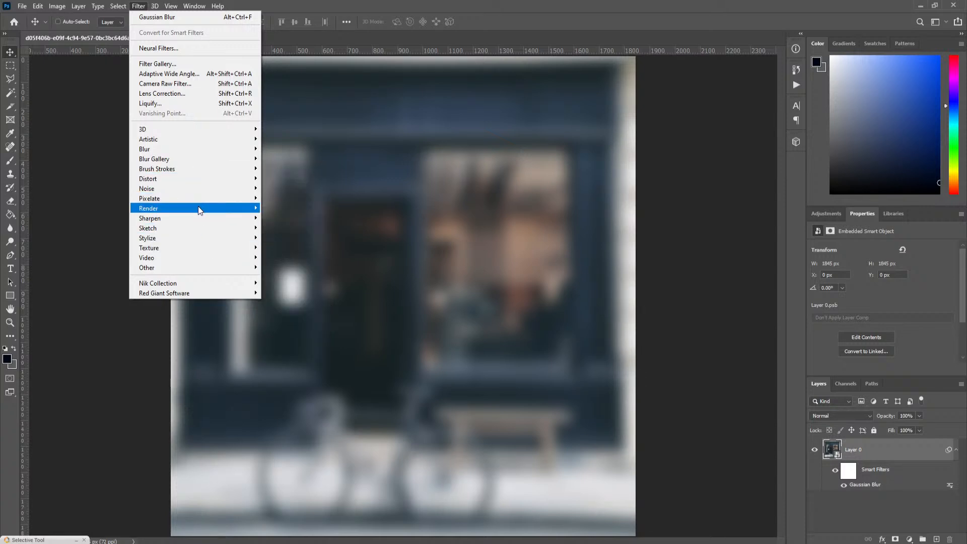
mouse_move(198, 208)
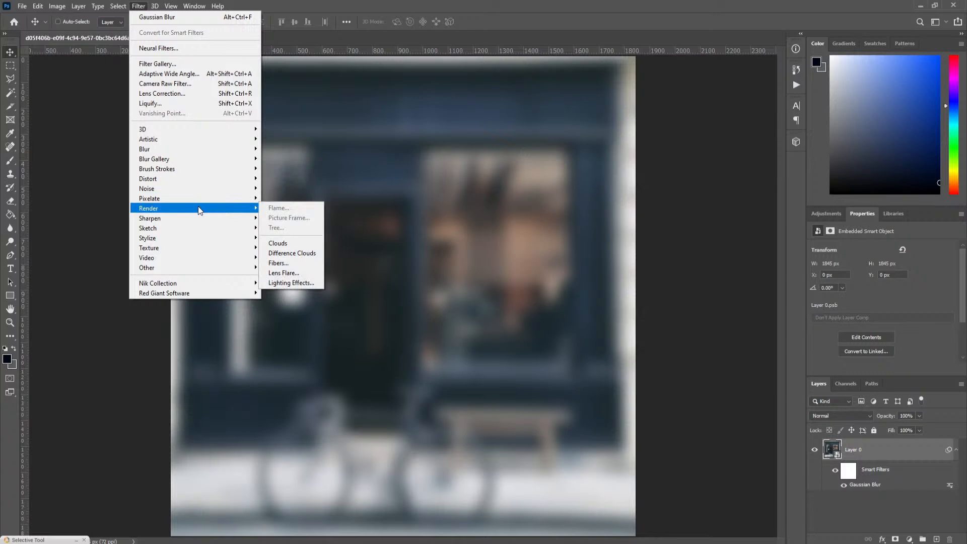
left_click(312, 271)
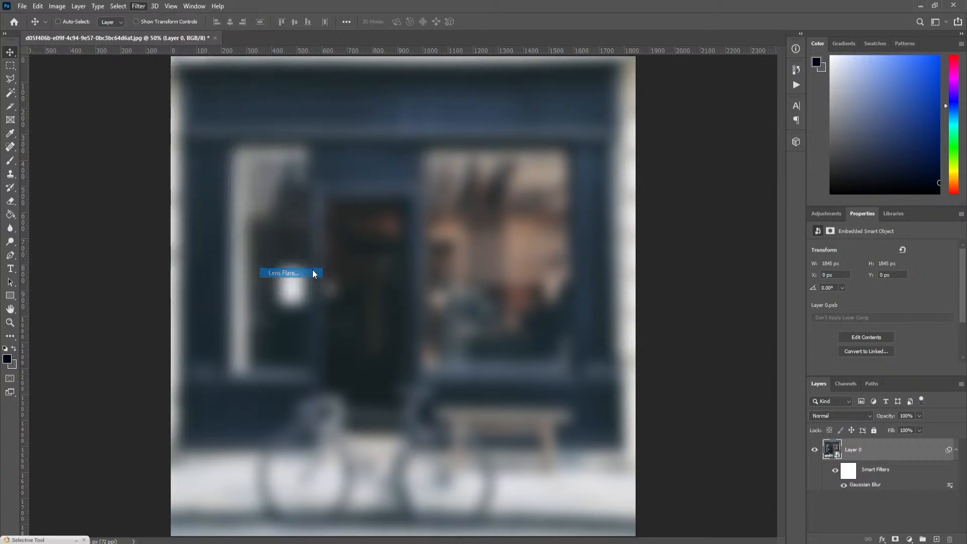
left_click_drag(409, 143, 372, 150)
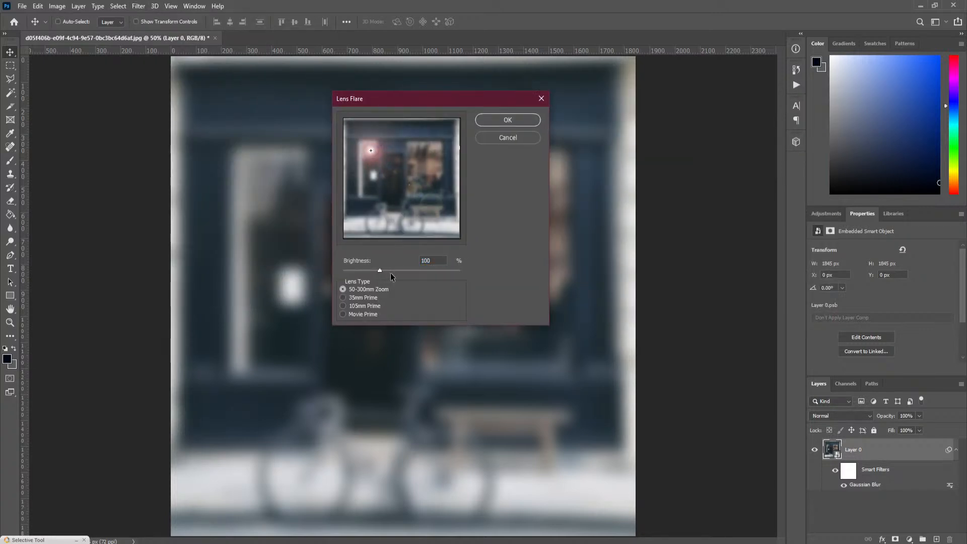
left_click_drag(388, 272, 401, 269)
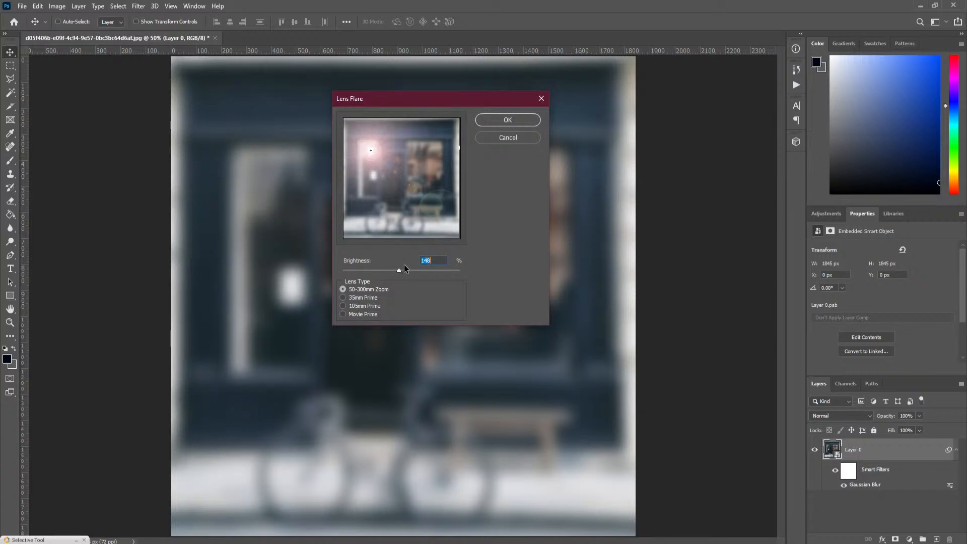
Apply the Lens Flare smart filter, then move its flare to the image's upper-right area and set its brightness to 159%.
left_click(508, 120)
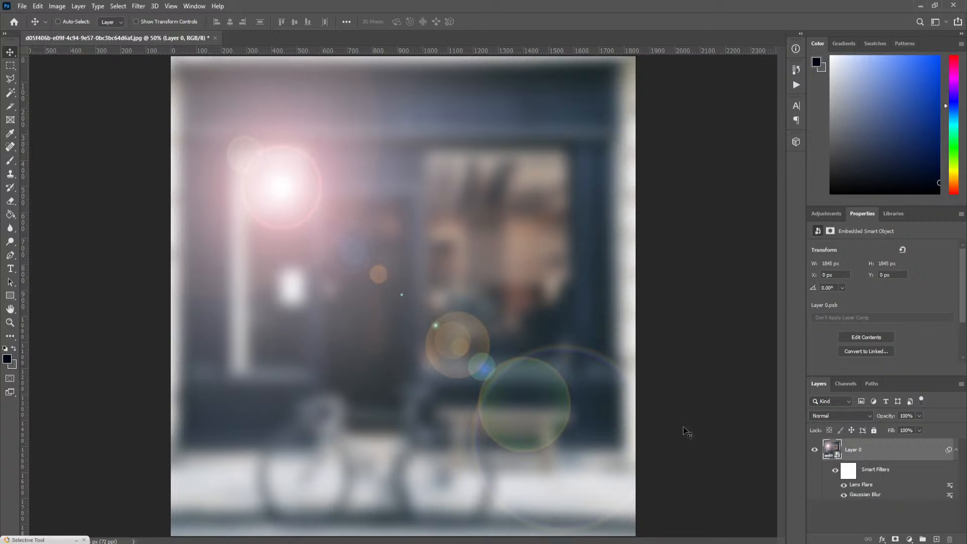
double_click(862, 485)
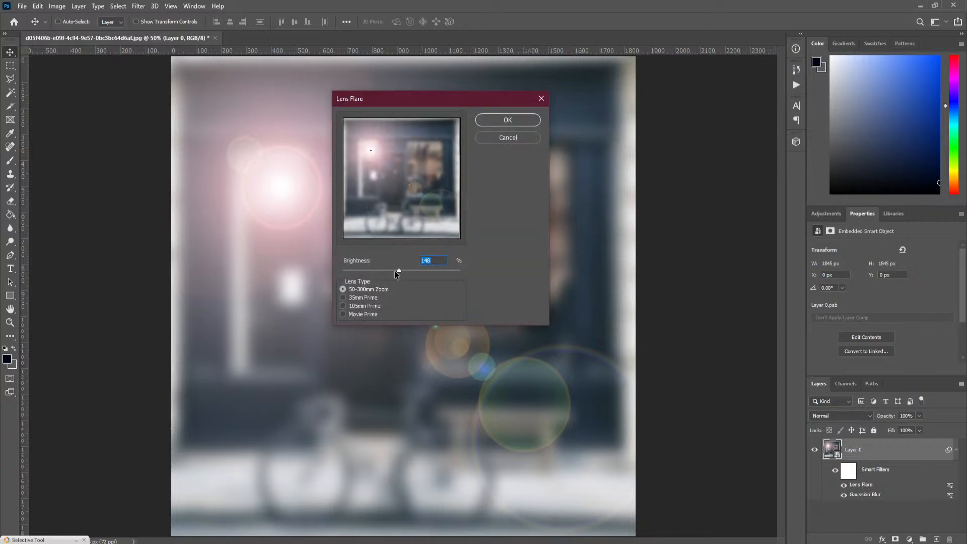
left_click_drag(371, 150, 438, 137)
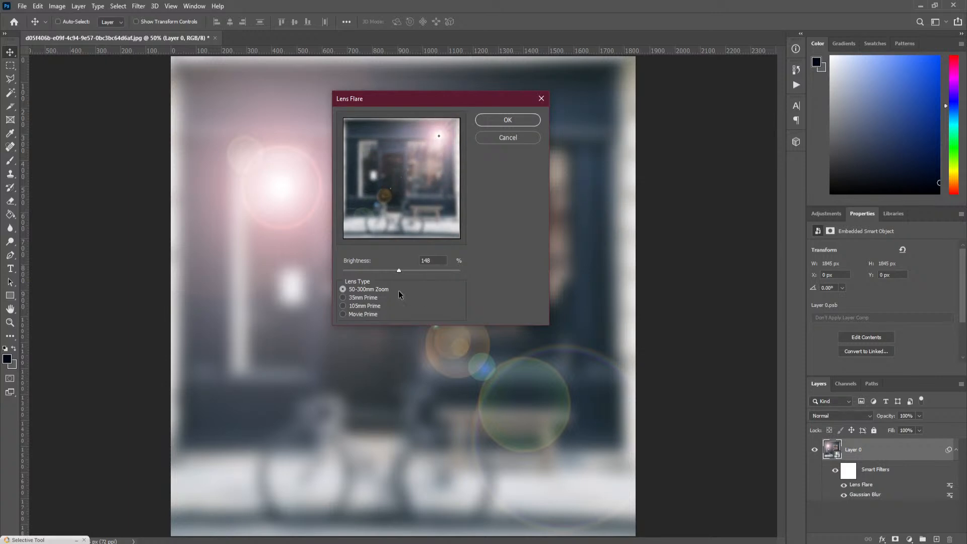
mouse_move(398, 271)
left_mouse_down()
mouse_move(390, 270)
mouse_move(401, 271)
left_mouse_up()
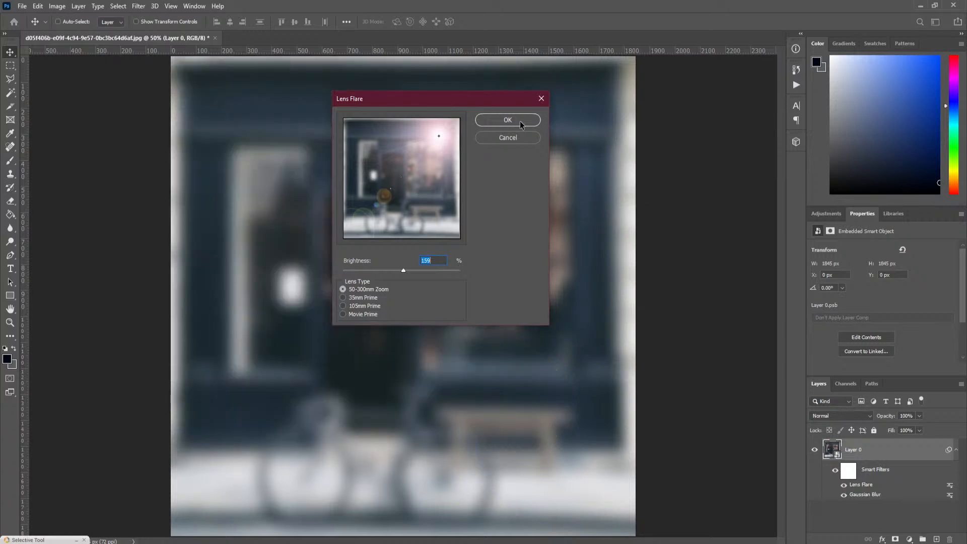
left_click(520, 120)
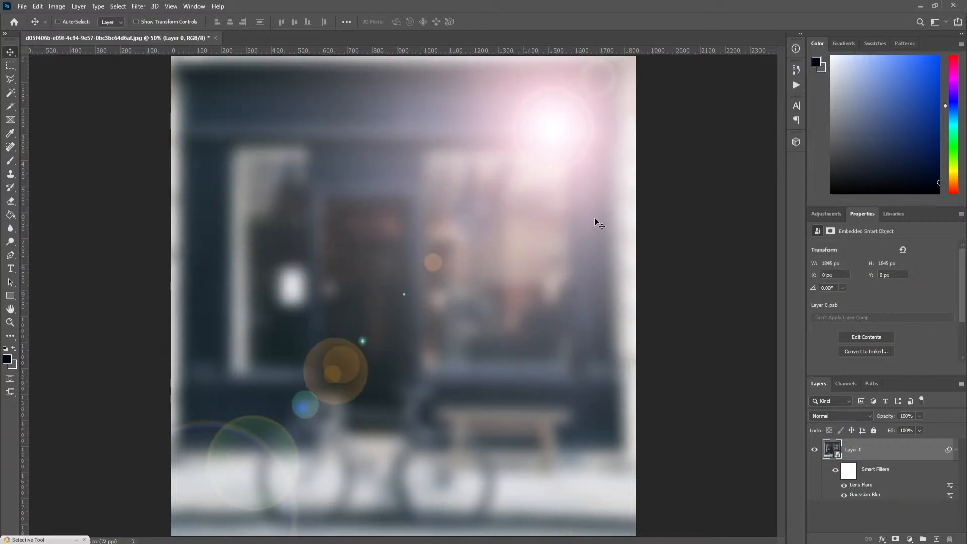
Set the radius of the layer's Gaussian Blur smart filter to 33.2 pixels.
double_click(875, 495)
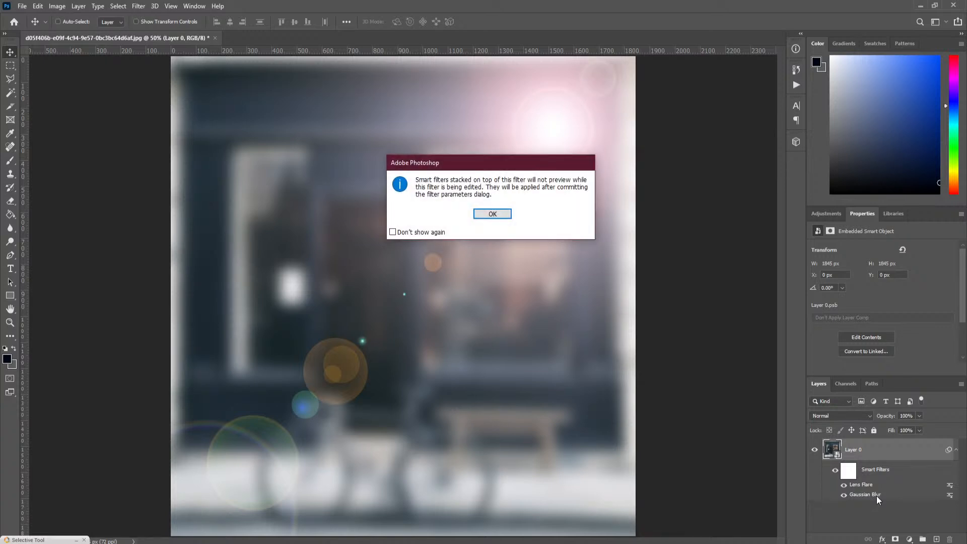
left_click(497, 218)
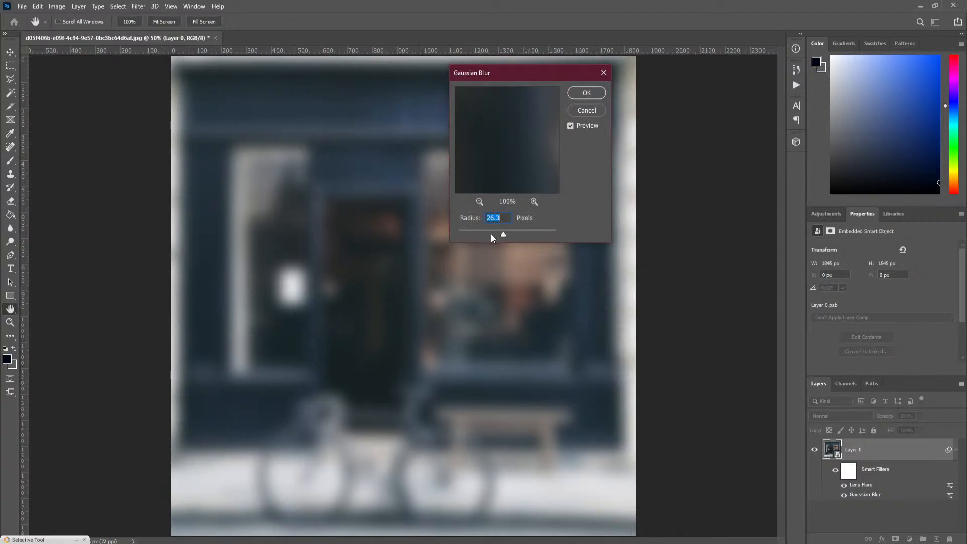
mouse_move(503, 235)
left_mouse_down()
mouse_move(473, 233)
mouse_move(549, 239)
mouse_move(490, 235)
mouse_move(506, 235)
left_mouse_up()
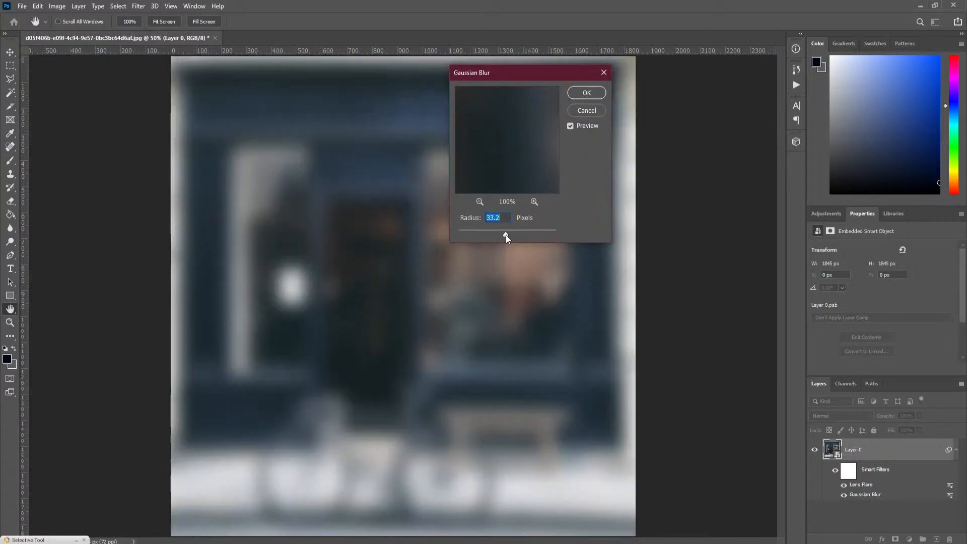
left_click(587, 95)
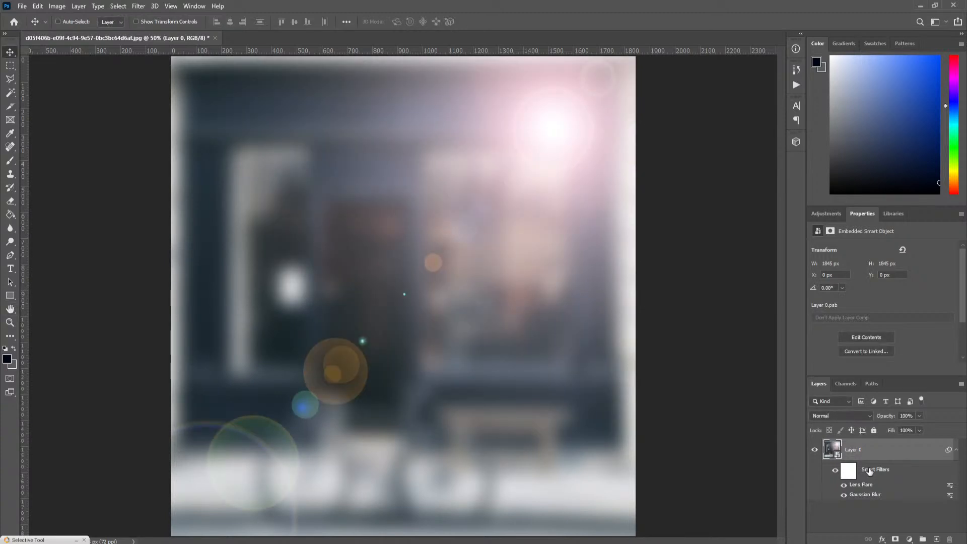
Open the blending options of the Gaussian Blur smart filter and move the dialog aside to uncover the image.
double_click(950, 497)
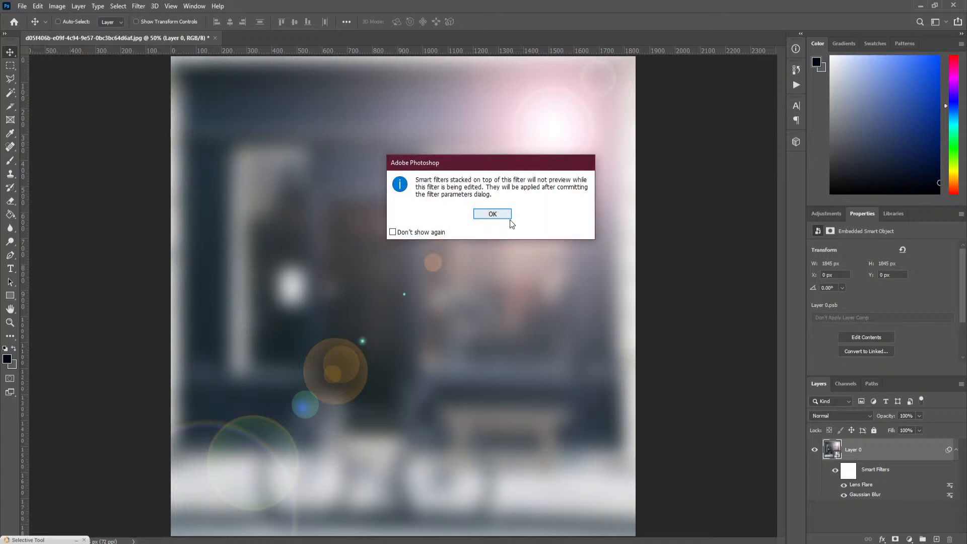
left_click(493, 215)
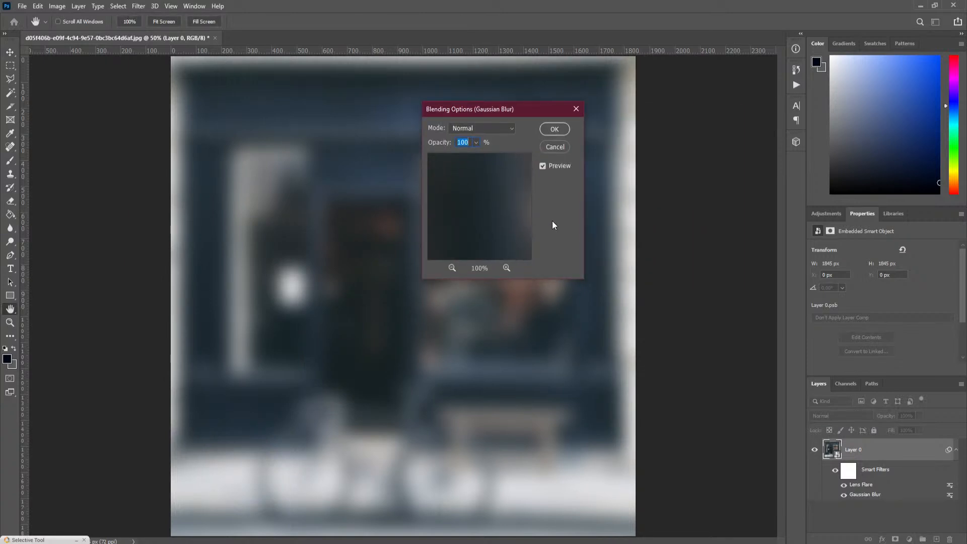
left_click_drag(506, 111, 592, 113)
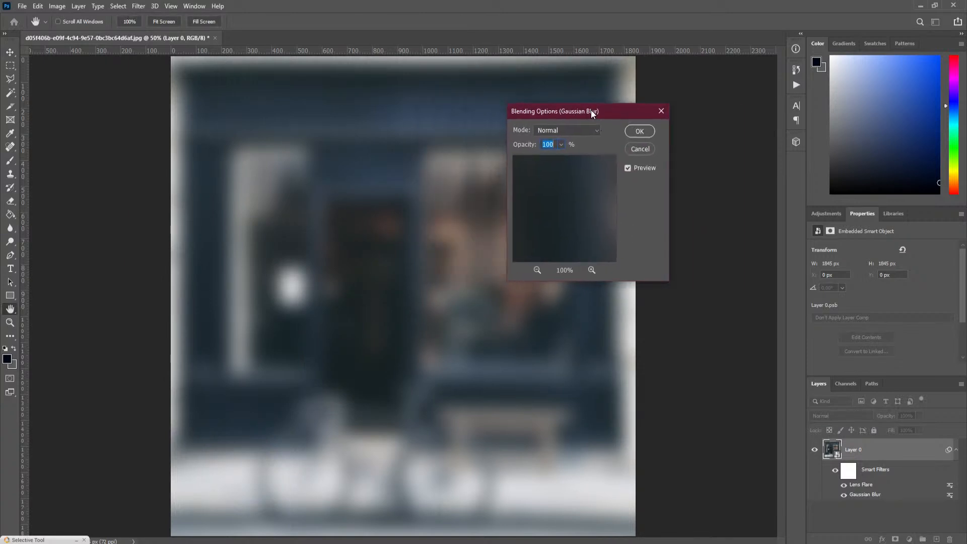
Try lower opacity values for the Gaussian Blur filter, including 70%, and return it to 100%.
left_click(560, 146)
left_click_drag(561, 159, 553, 160)
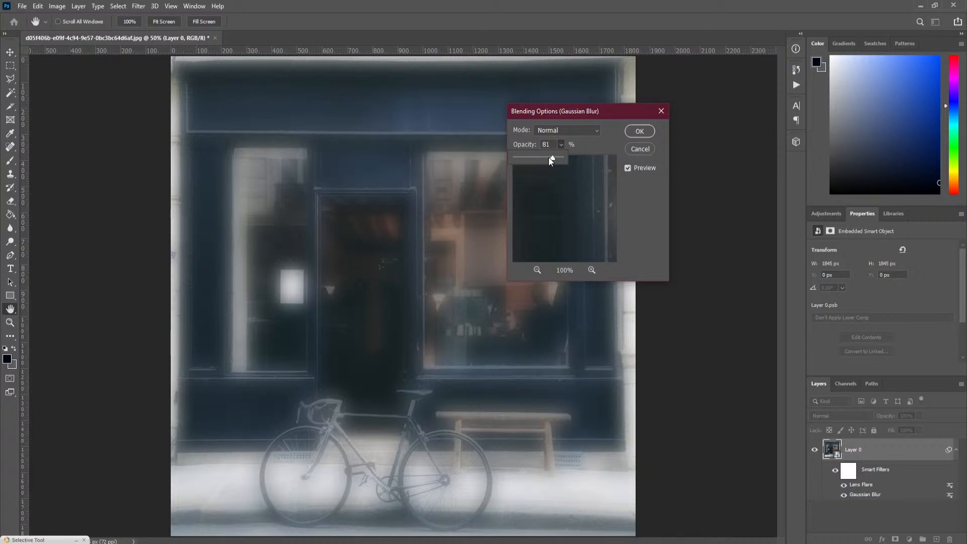
left_click_drag(542, 157, 554, 157)
mouse_move(533, 158)
left_mouse_down()
mouse_move(563, 158)
mouse_move(531, 158)
mouse_move(551, 156)
left_mouse_up()
double_click(546, 144)
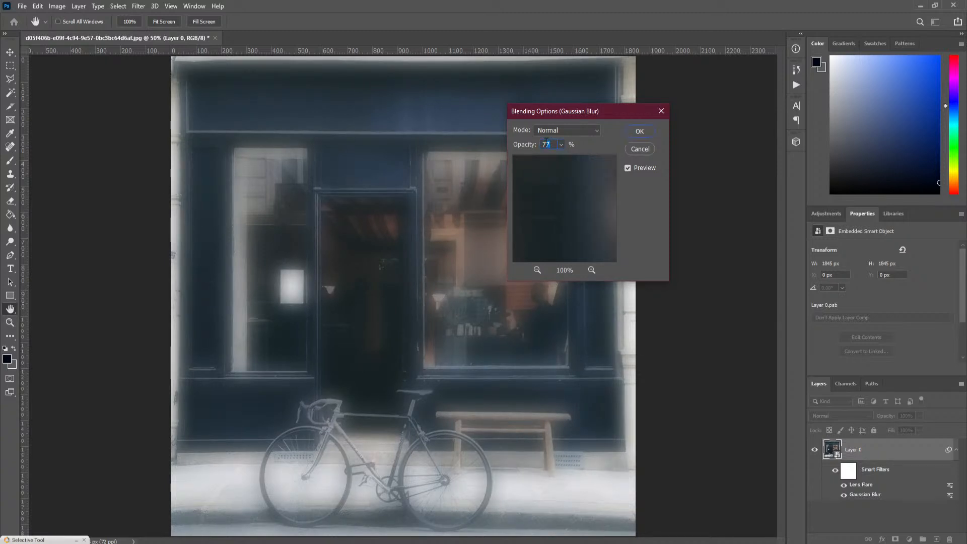
type("70")
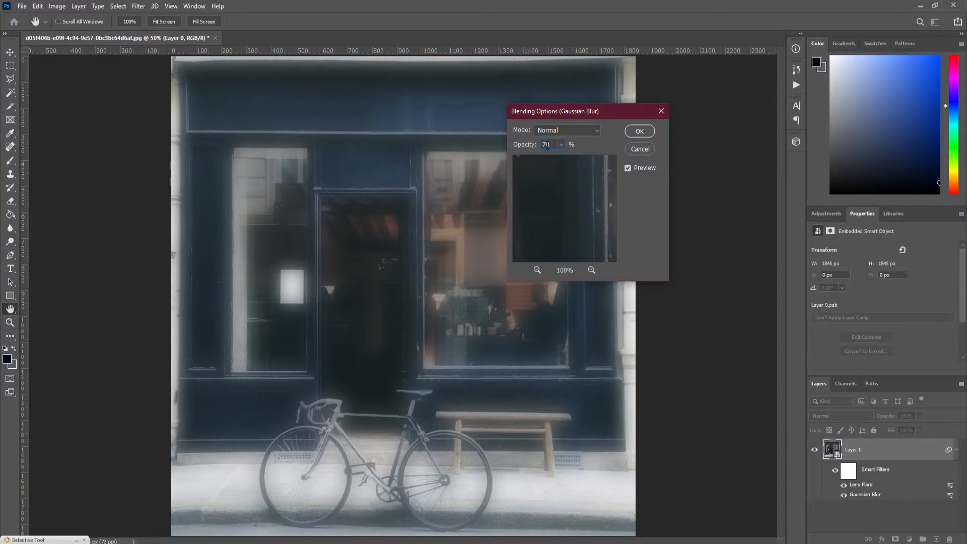
left_click(562, 145)
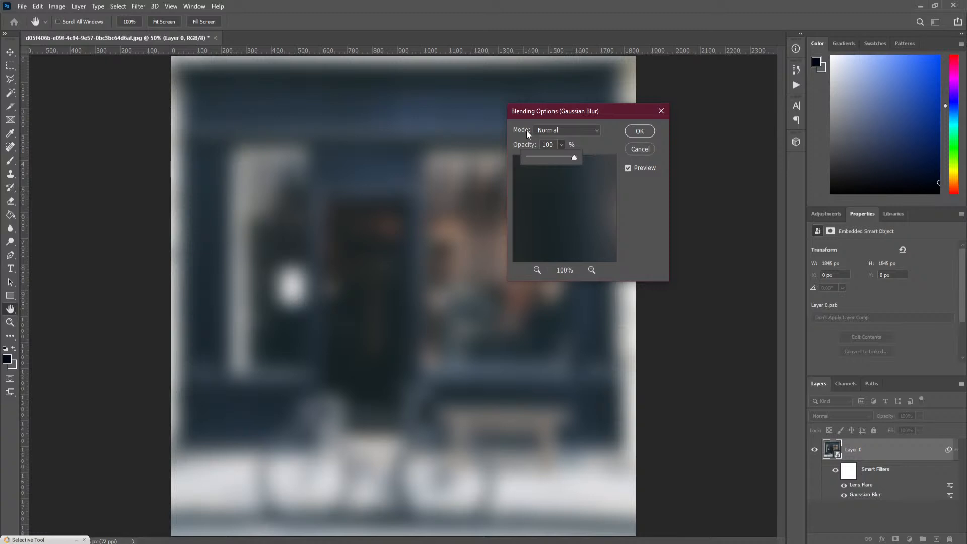
Try the Darken, Multiply, Lighten, Screen, Overlay and Soft Light blend modes on the Gaussian Blur filter.
left_click(582, 133)
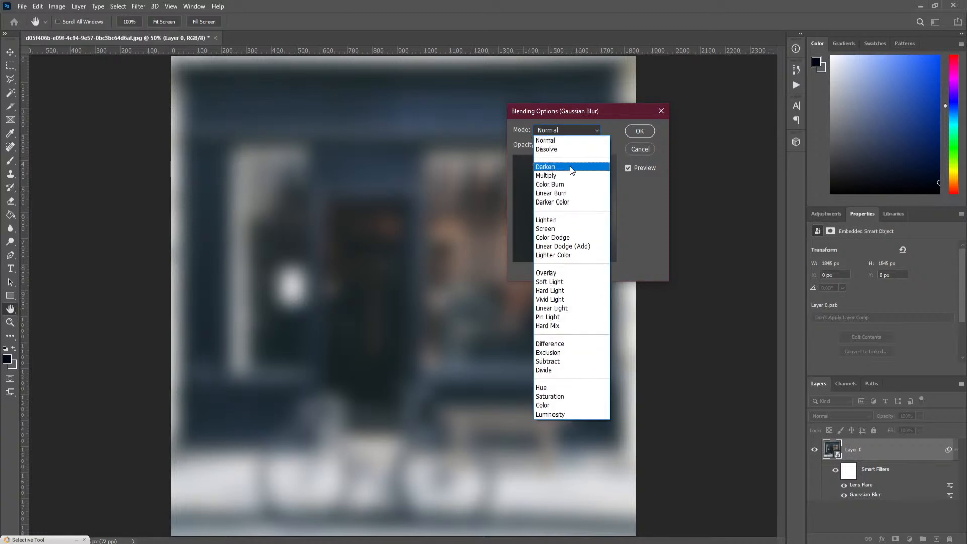
left_click(569, 166)
left_click(574, 135)
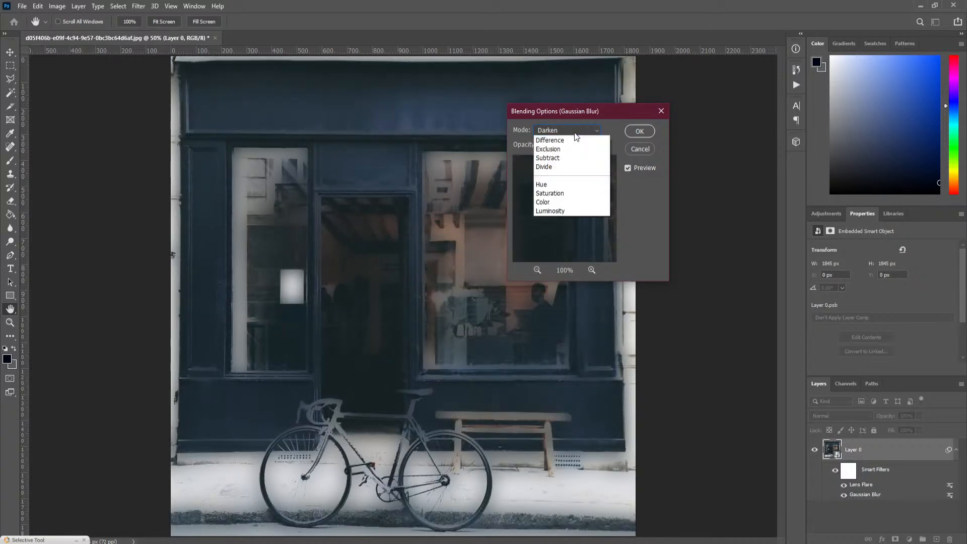
left_click(570, 174)
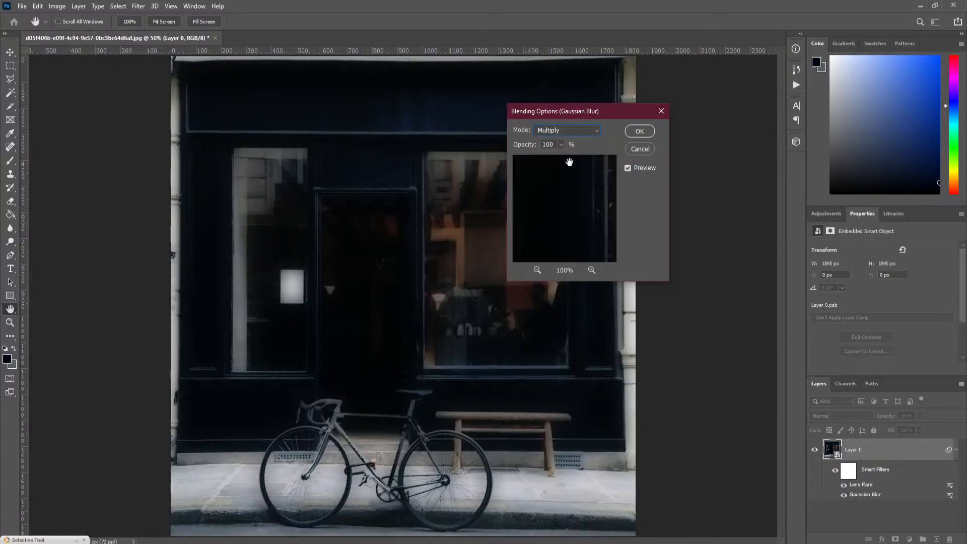
left_click(563, 132)
left_click(566, 224)
left_click(576, 128)
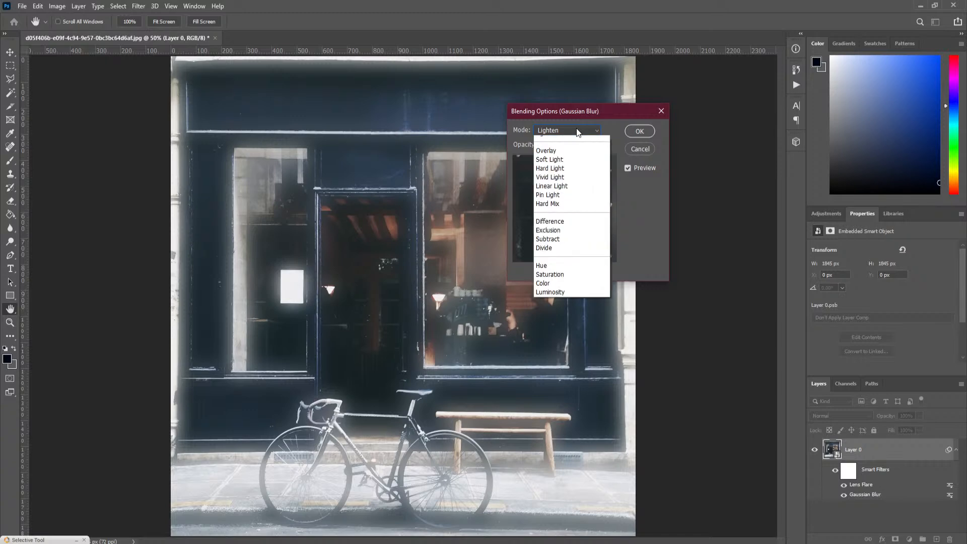
left_click(571, 226)
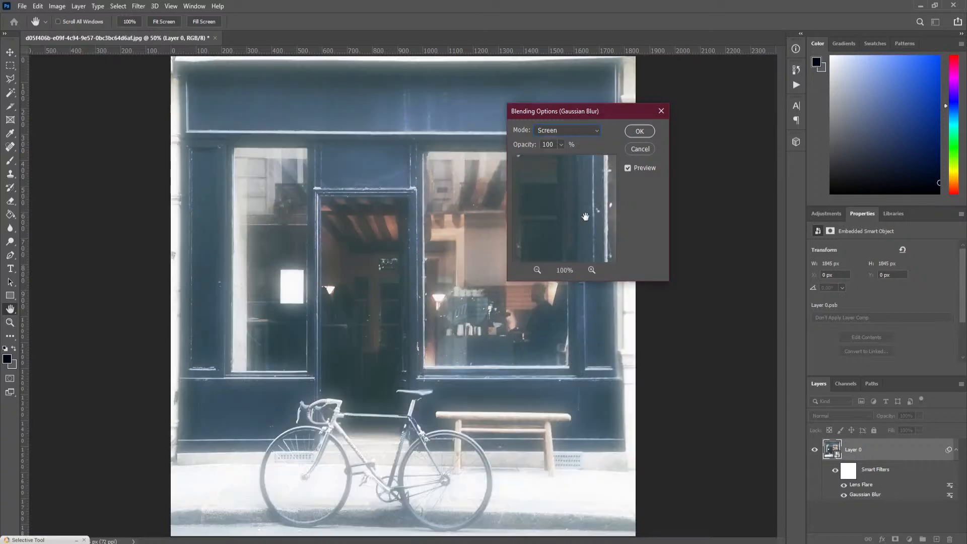
left_click(578, 129)
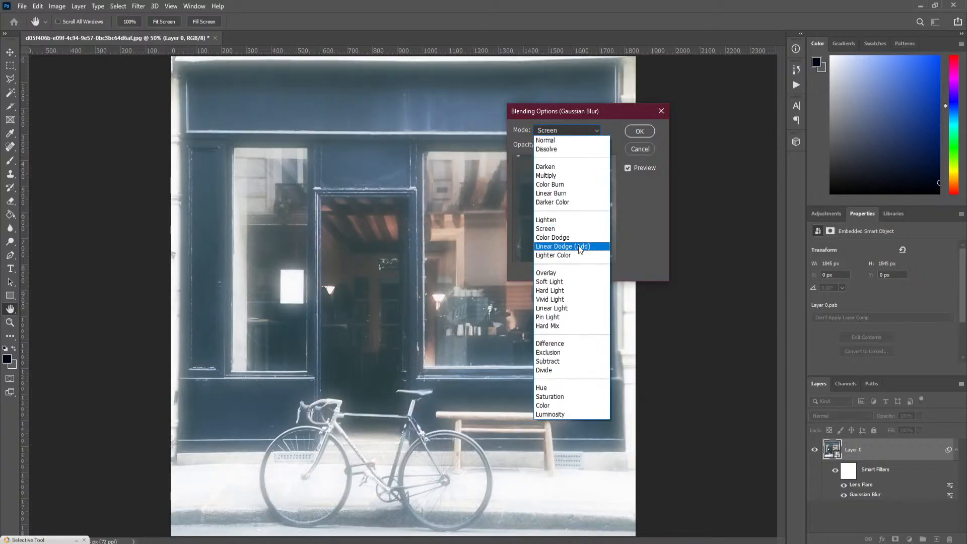
left_click(579, 273)
left_click(574, 130)
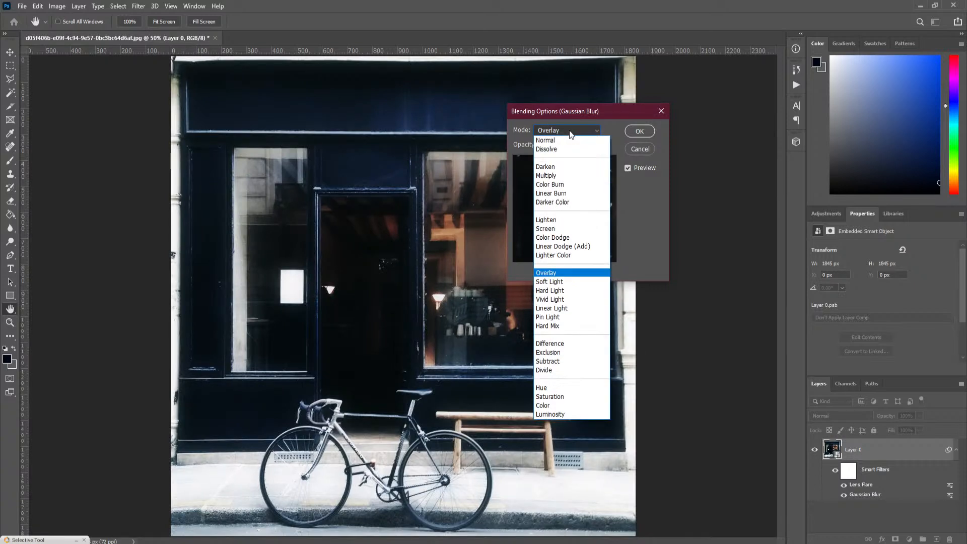
left_click(576, 280)
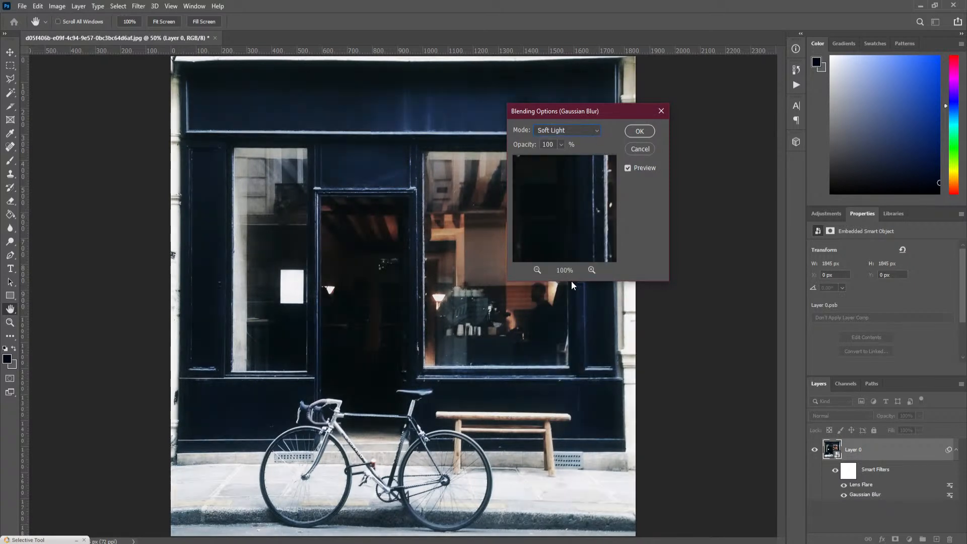
Set the Gaussian Blur filter's blend mode to Screen with 56% opacity and apply the blending options.
left_click(568, 132)
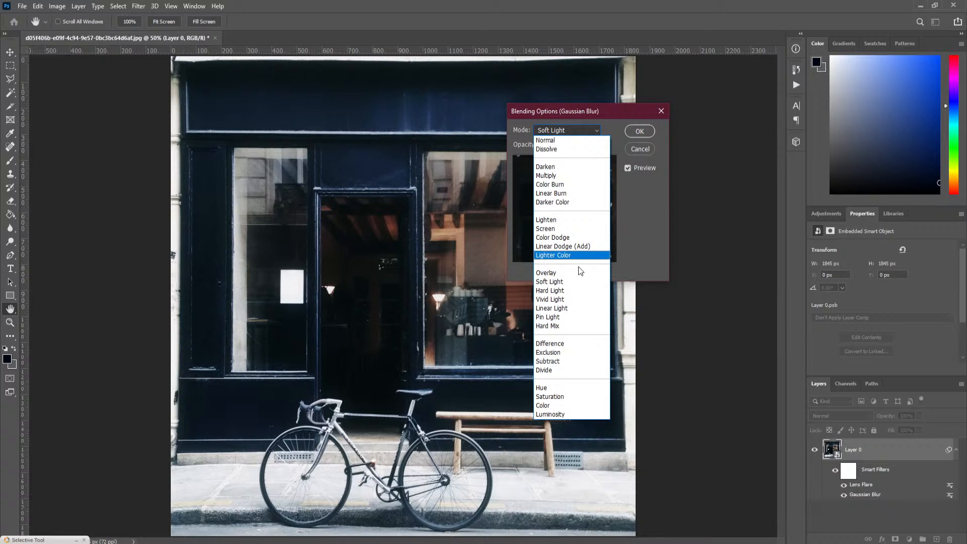
left_click(570, 230)
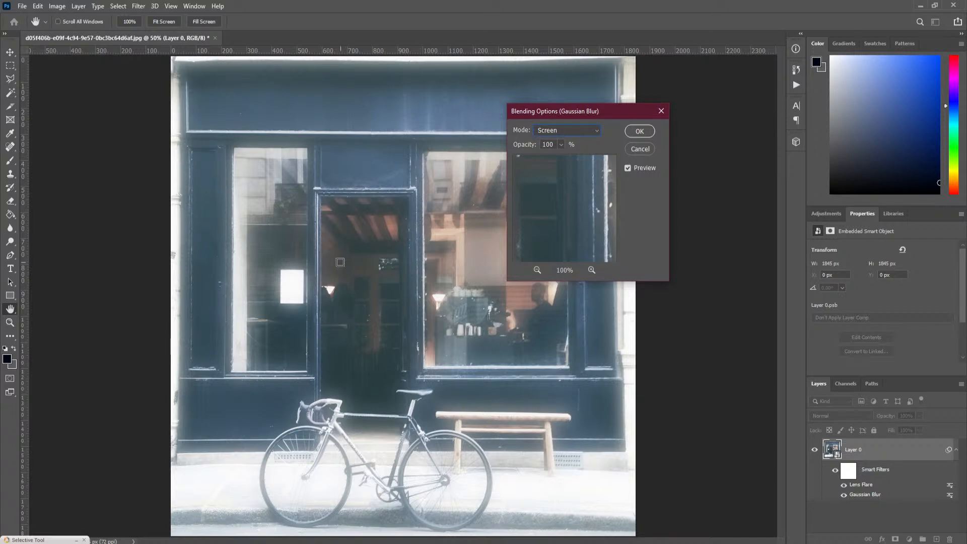
left_click(562, 145)
mouse_move(553, 159)
left_mouse_down()
mouse_move(530, 159)
mouse_move(541, 159)
left_mouse_up()
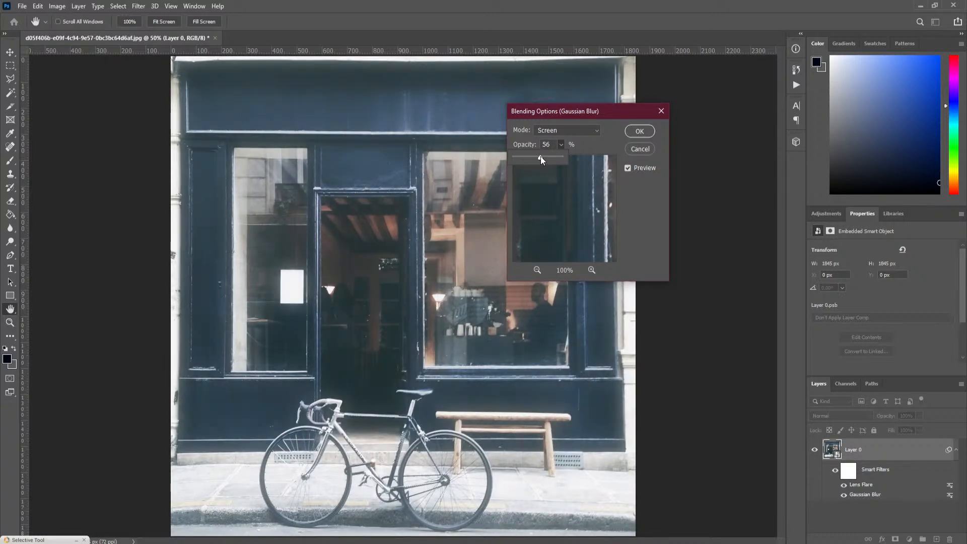
left_click(639, 132)
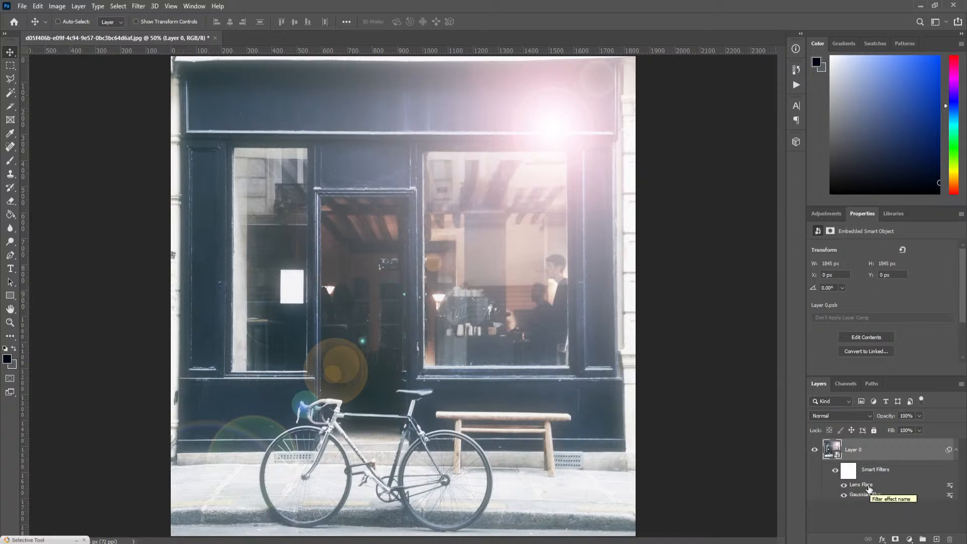
Hide the Lens Flare smart filter on Layer 0 and view its available filter commands.
left_click(844, 484)
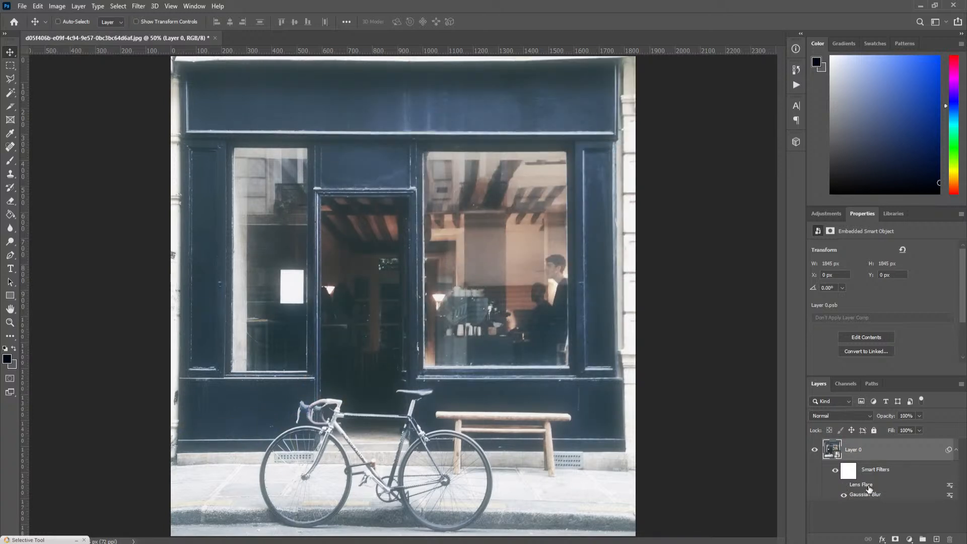
right_click(869, 488)
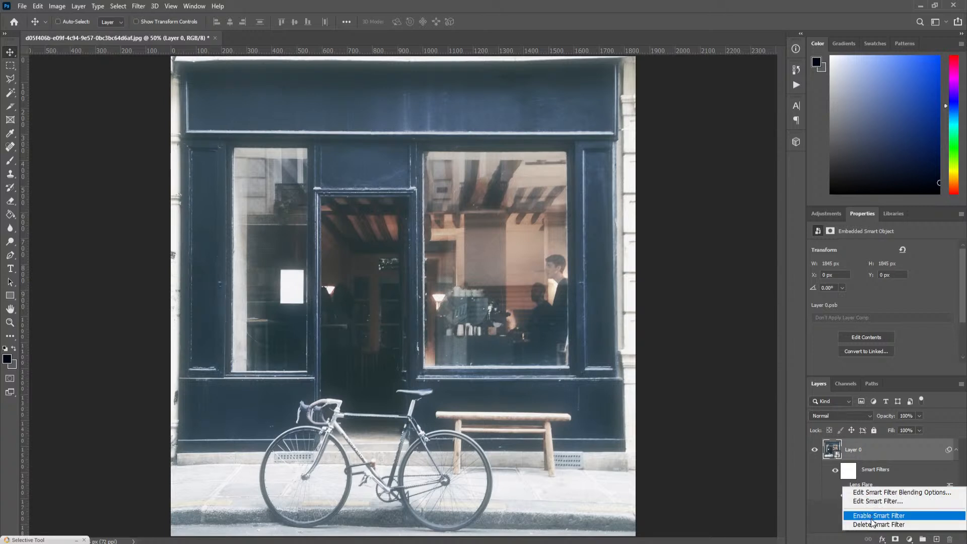
left_click(838, 516)
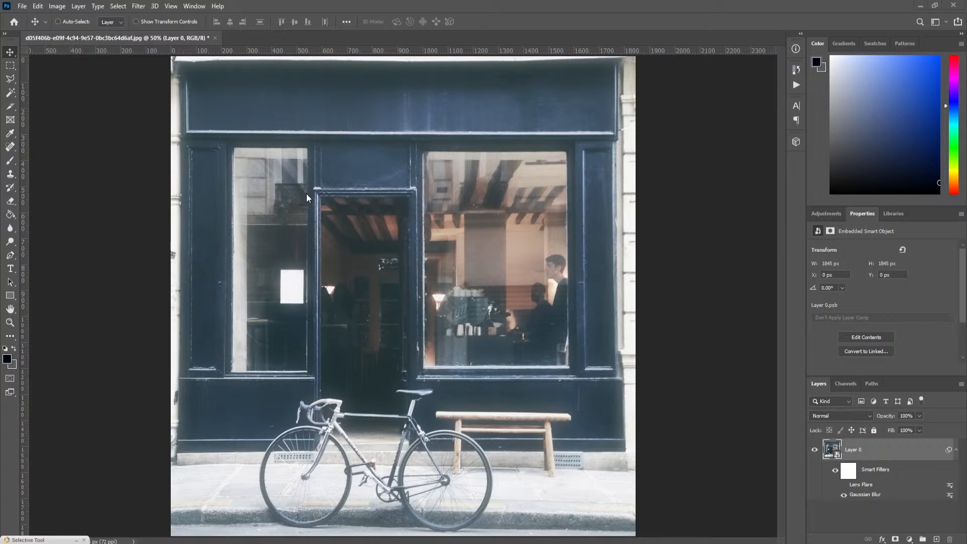
Close the storefront image without saving and open the recent photo of the woman holding a red book.
left_click(215, 37)
left_click(479, 207)
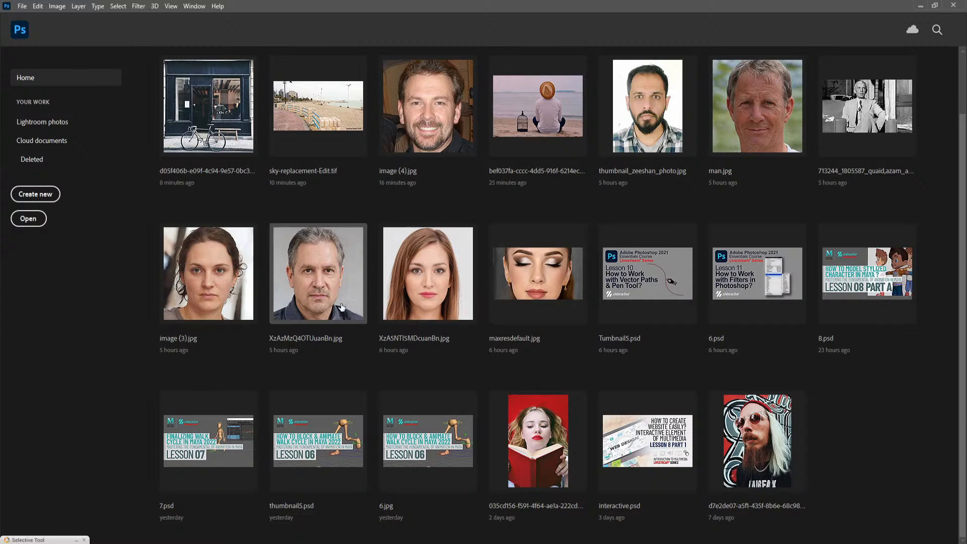
left_click(535, 416)
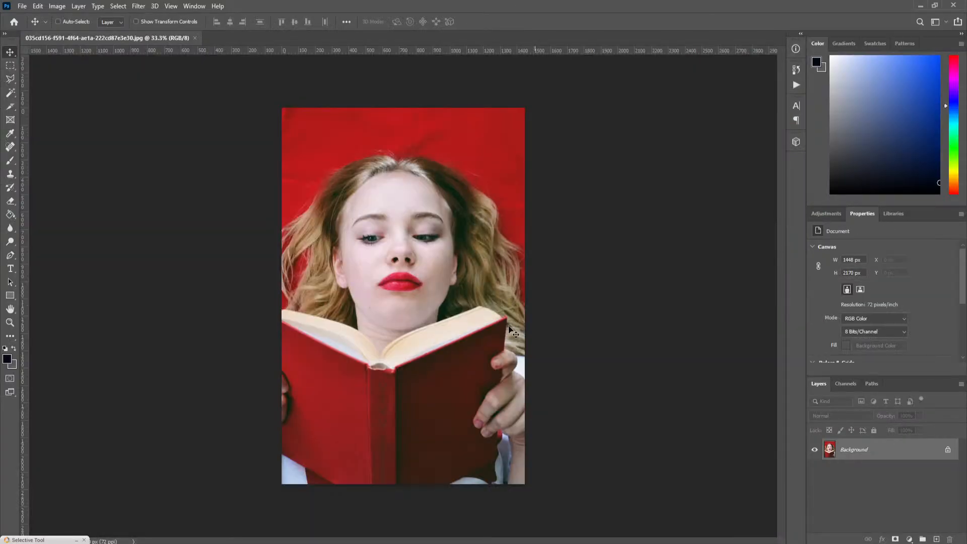
Open the Neural Filters workspace for the portrait photo.
left_click(140, 8)
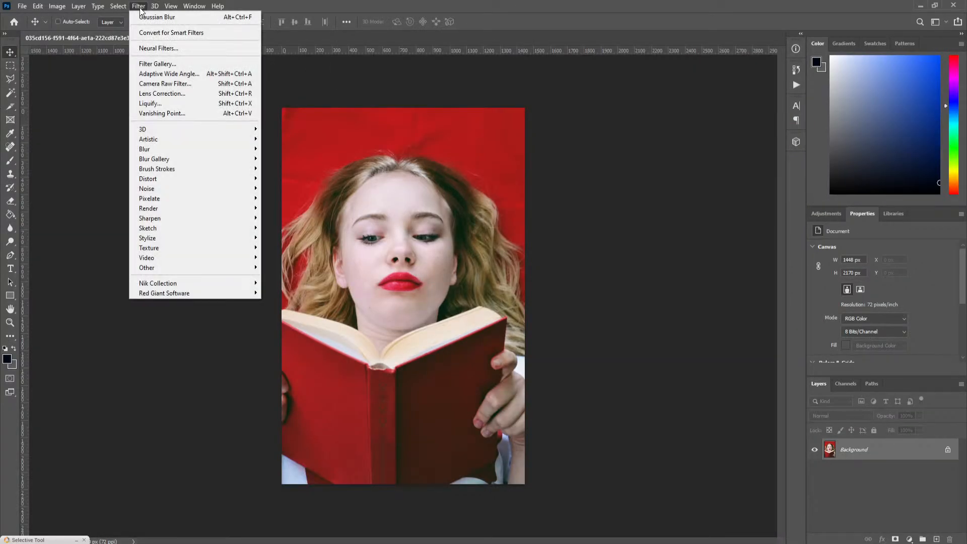
left_click(205, 50)
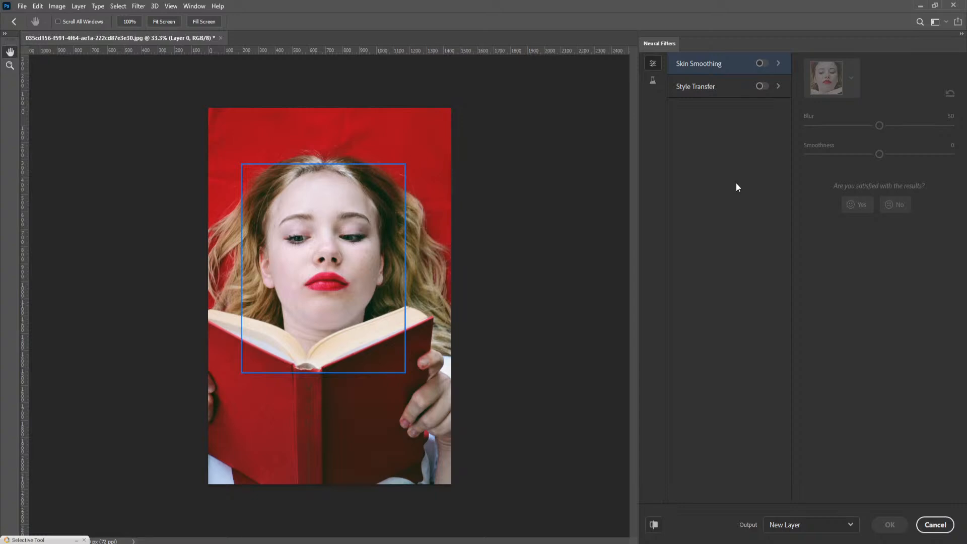
Cancel Neural Filters, close the portrait of the woman with the red book, and open the recent file man.jpg.
left_click(935, 524)
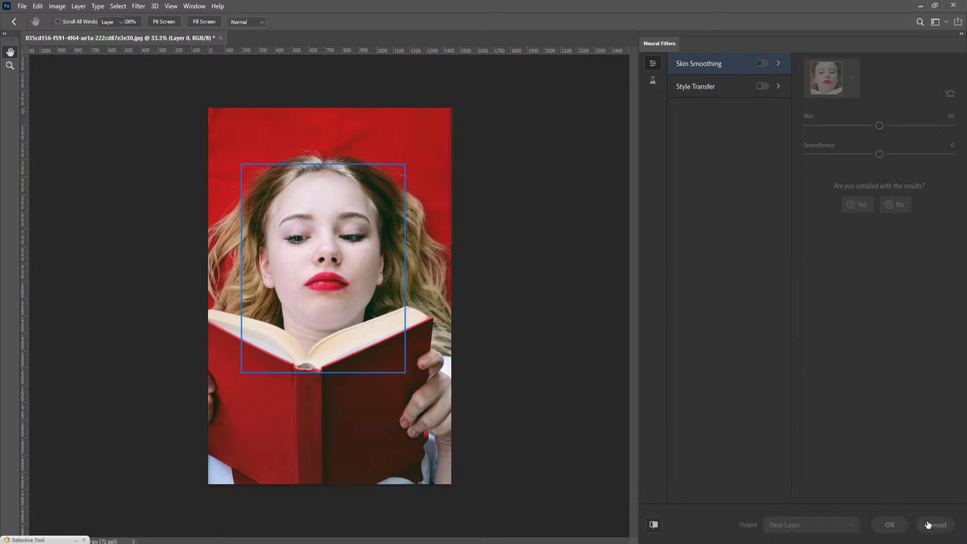
left_click(196, 39)
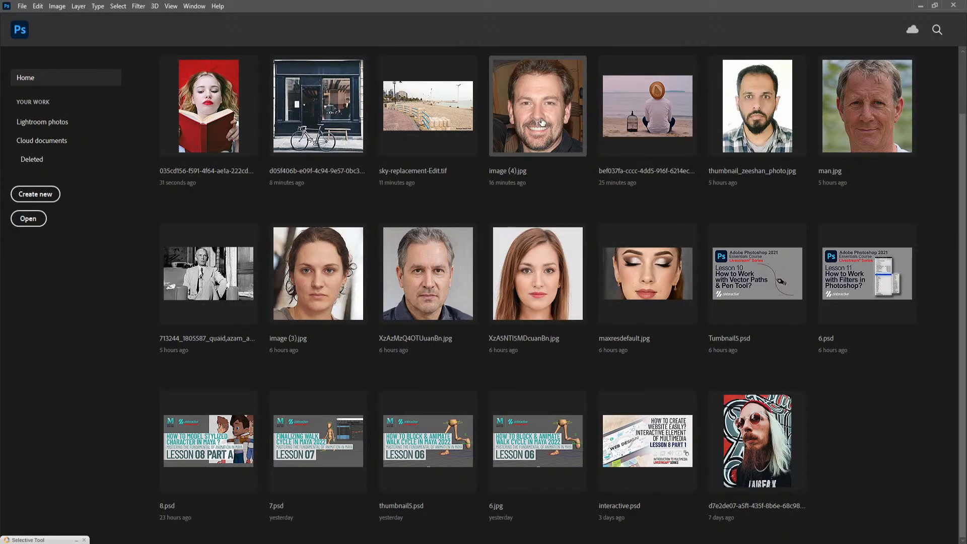
left_click(854, 116)
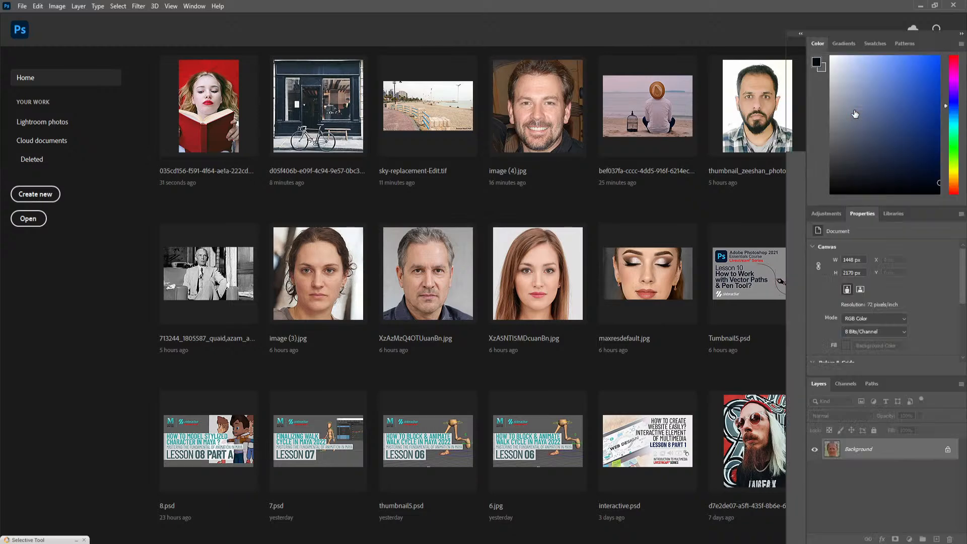
Open Neural Filters for man.jpg and try Skin Smoothing with Blur 96 and Smoothness 50.
left_click(139, 6)
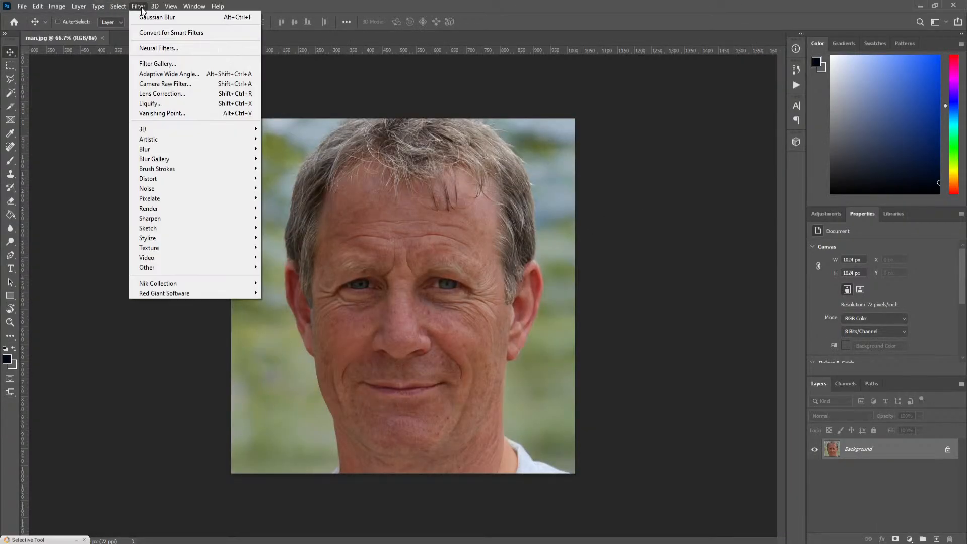
left_click(173, 49)
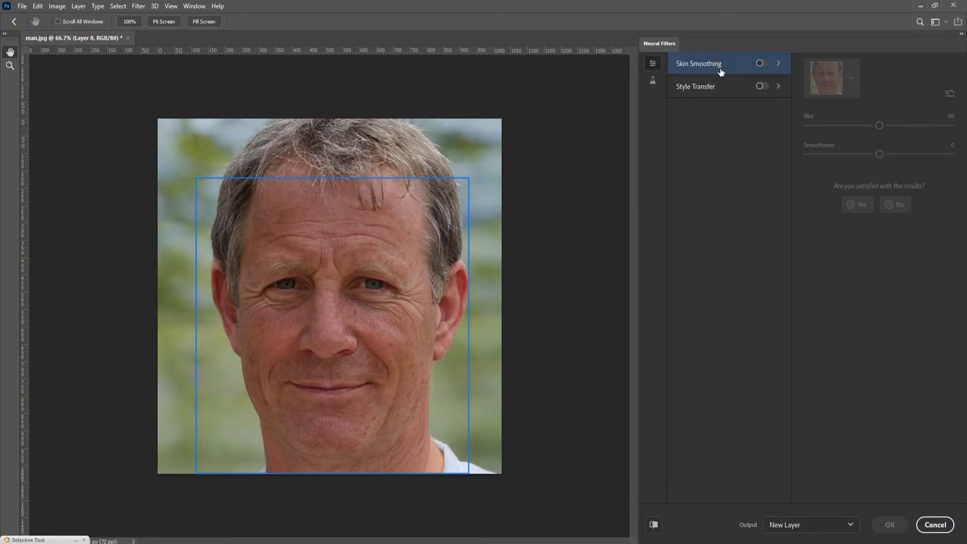
left_click(761, 64)
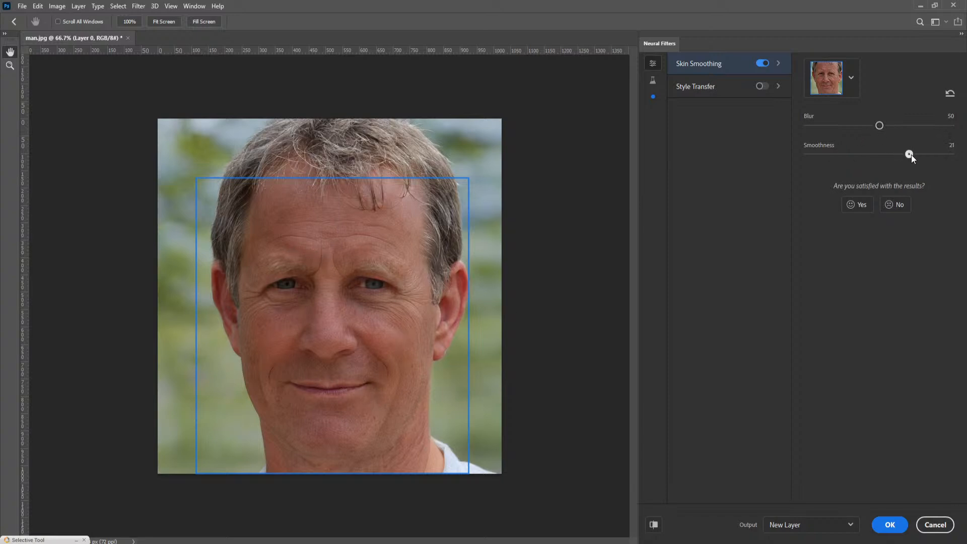
left_click_drag(932, 156, 936, 157)
left_click_drag(930, 158, 963, 158)
Compare the original and smoothed face in the preview, and switch off Skin Smoothing.
left_click(655, 525)
left_click(655, 525)
left_click(656, 525)
left_click(763, 64)
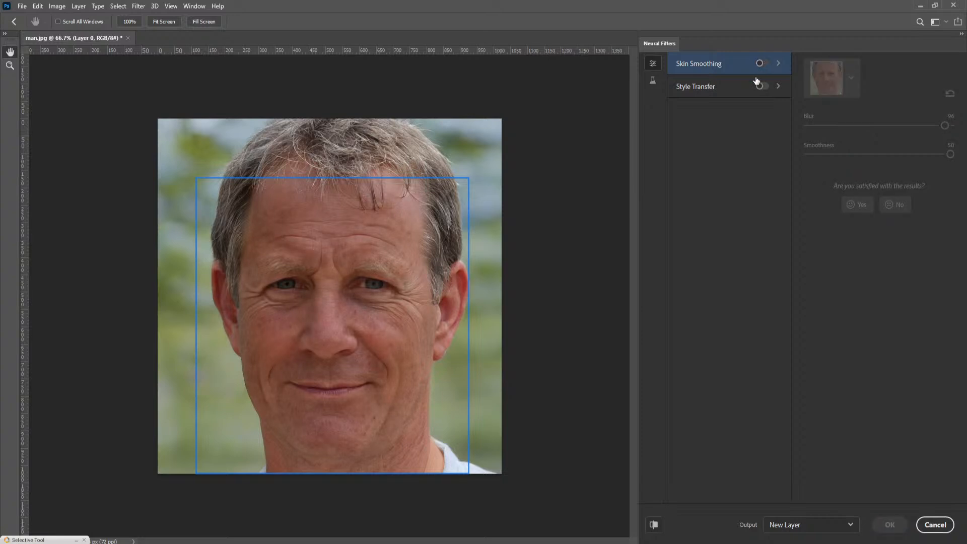
Enable Style Transfer, expand the style presets, and try the tattoo skull and Starry Night styles on the man's portrait.
left_click(713, 89)
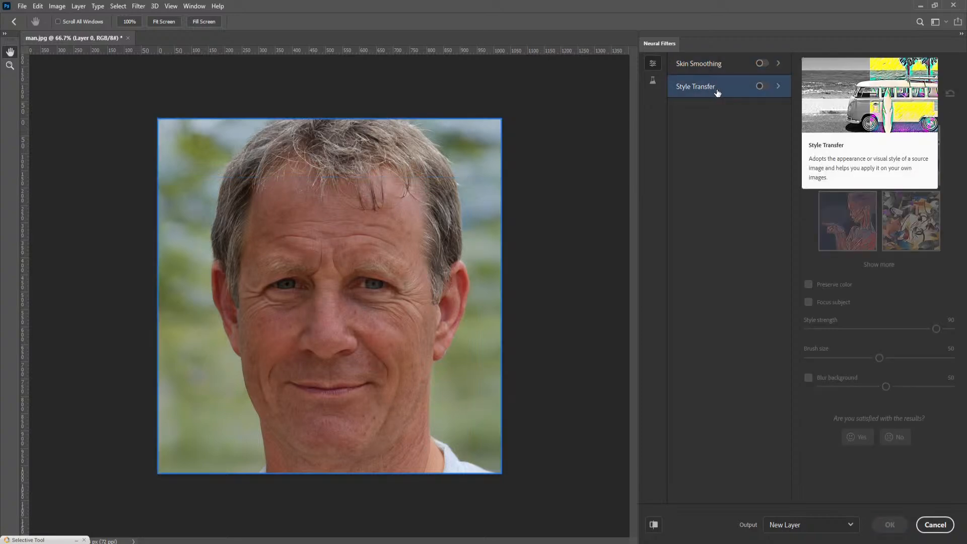
left_click(762, 87)
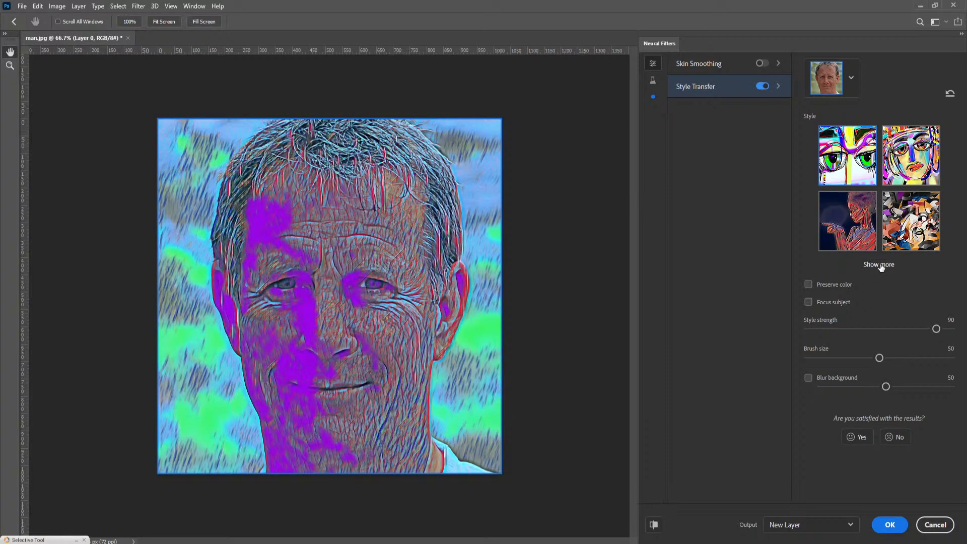
left_click(881, 265)
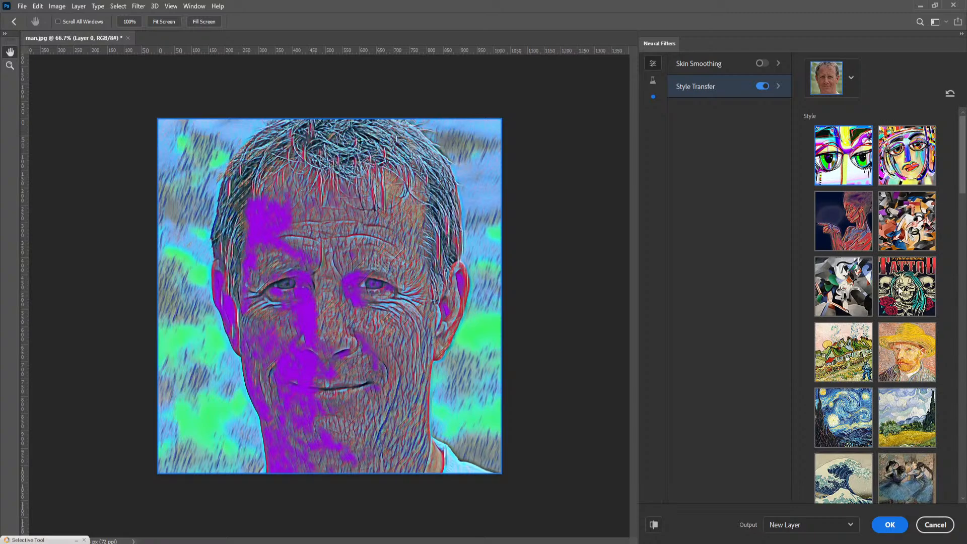
scroll(906, 226, "down", 3)
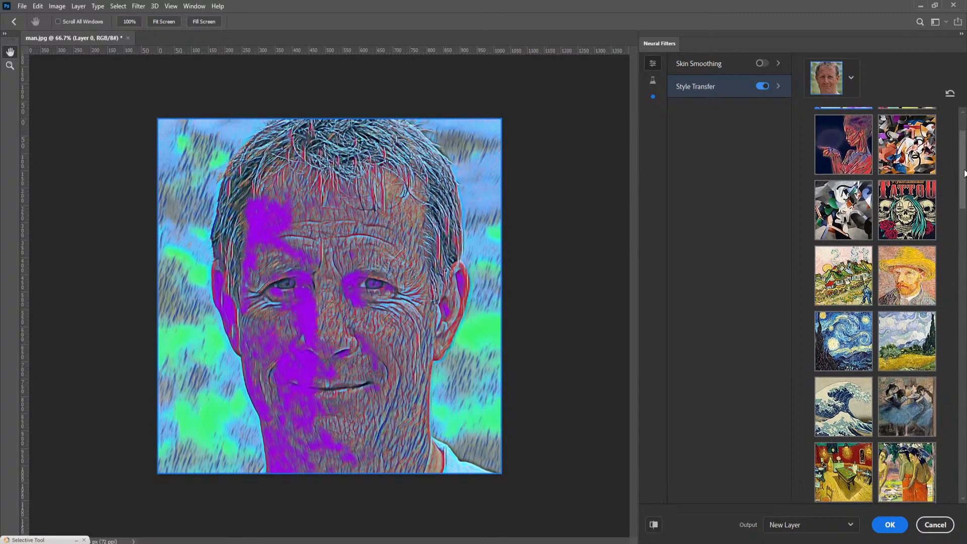
left_click(907, 219)
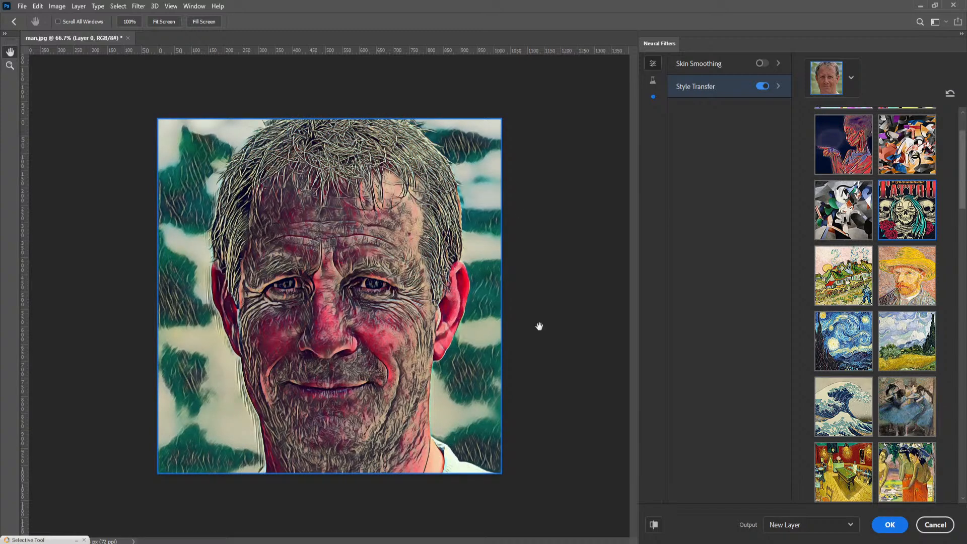
left_click(836, 338)
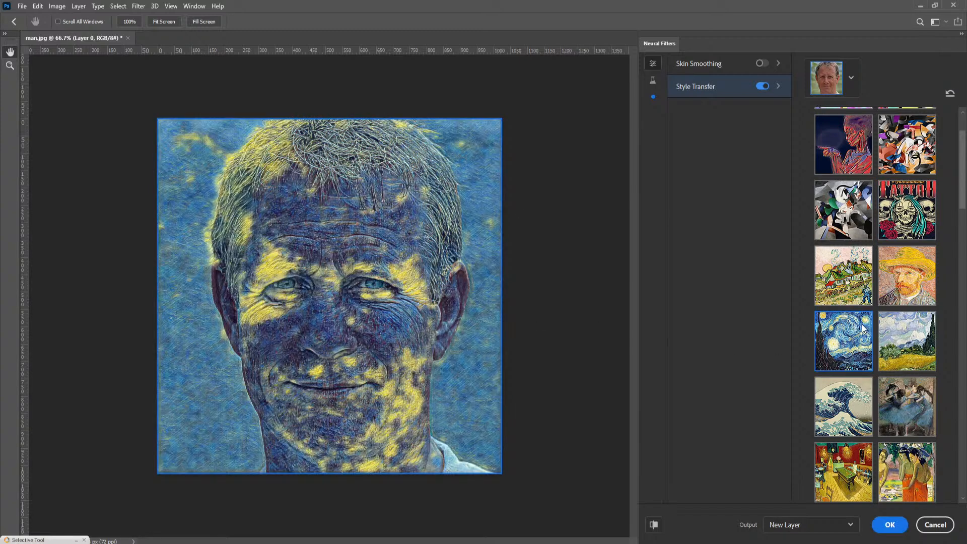
Try further painting and artwork presets, including The Scream, the skeleton cat and the paint-splashed face, and switch off Style Transfer.
scroll(887, 321, "down", 6)
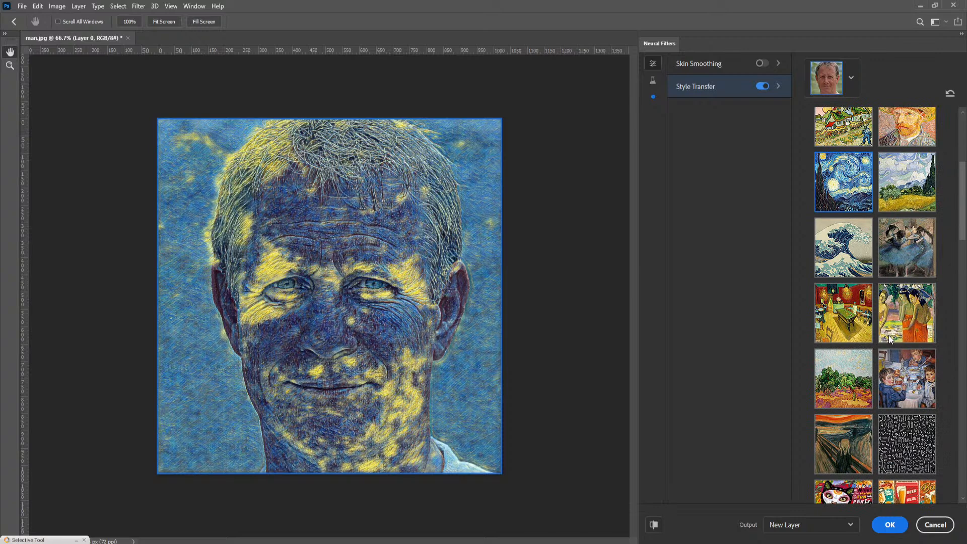
left_click(909, 315)
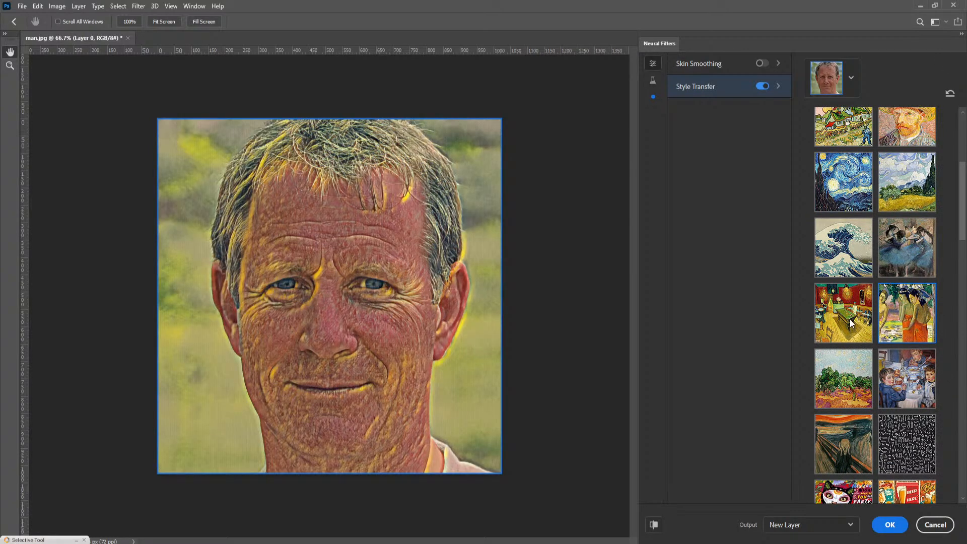
left_click(851, 323)
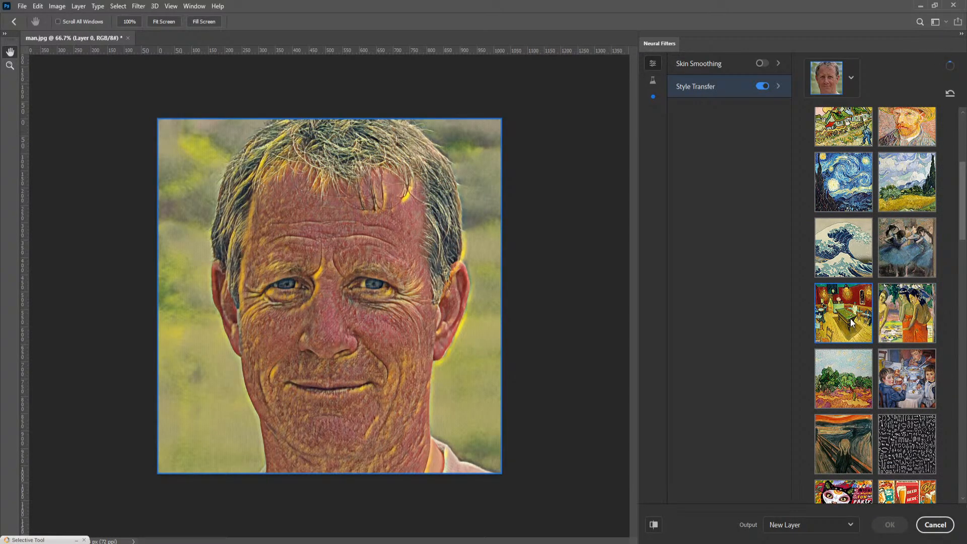
scroll(850, 318, "down", 3)
left_click(850, 298)
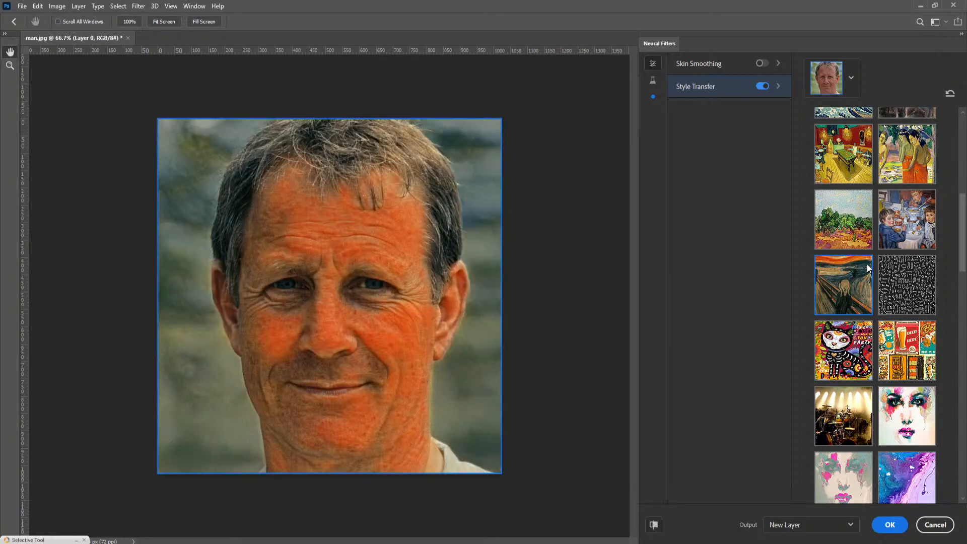
left_click(852, 357)
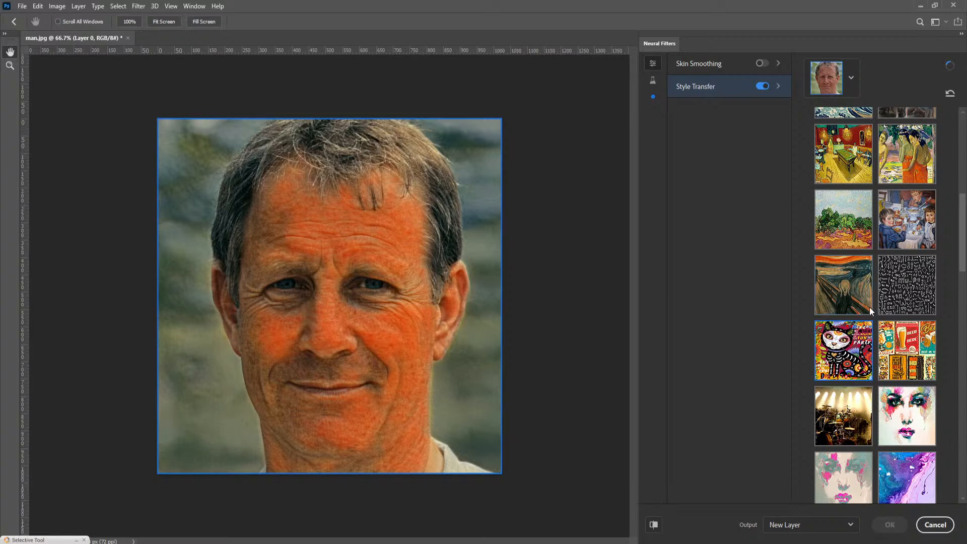
scroll(869, 307, "down", 2)
left_click(902, 305)
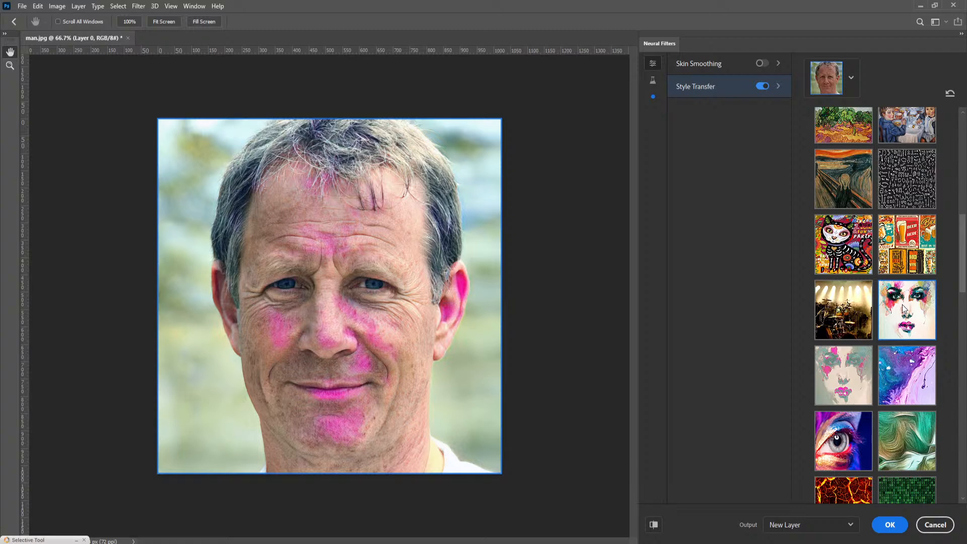
left_click(762, 86)
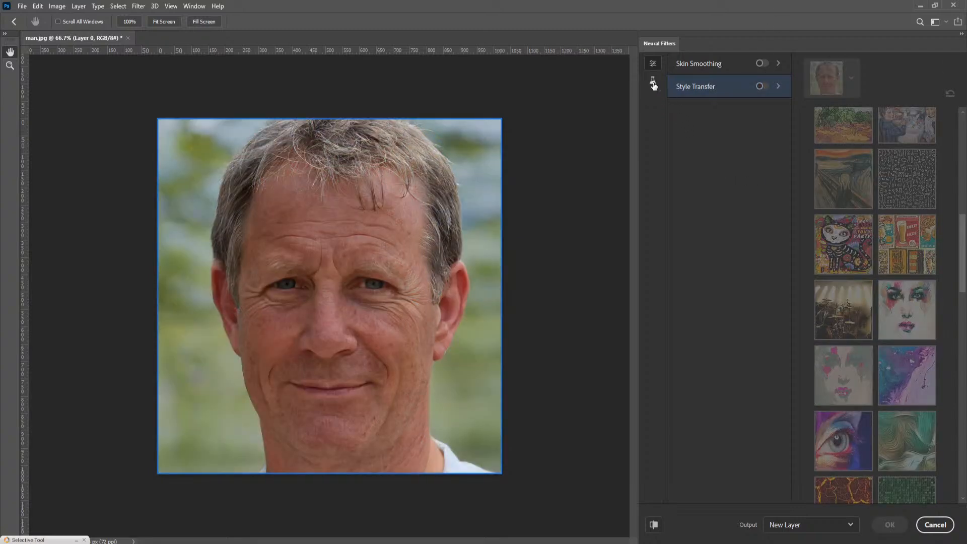
Try the beta Smart Portrait filter with Happiness at 33, and cancel Neural Filters.
left_click(653, 83)
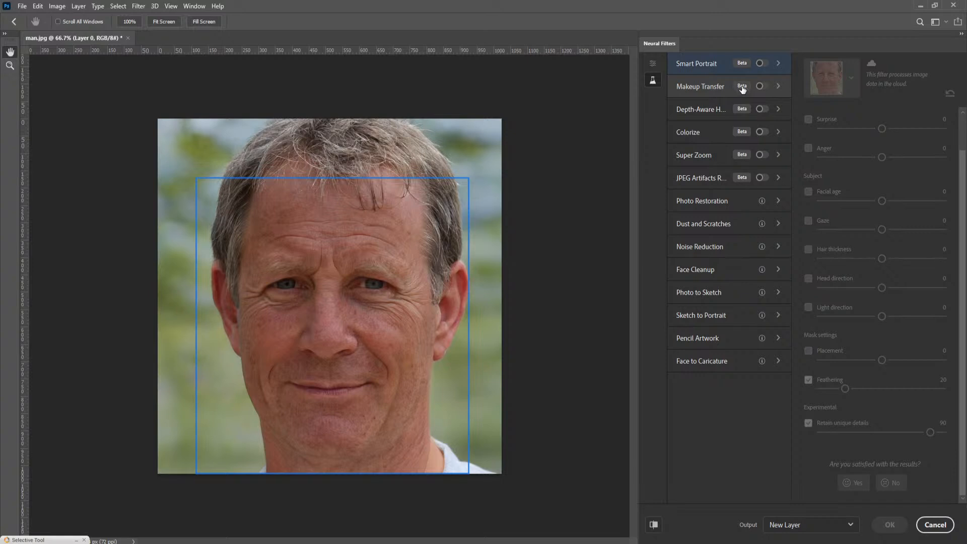
left_click(761, 64)
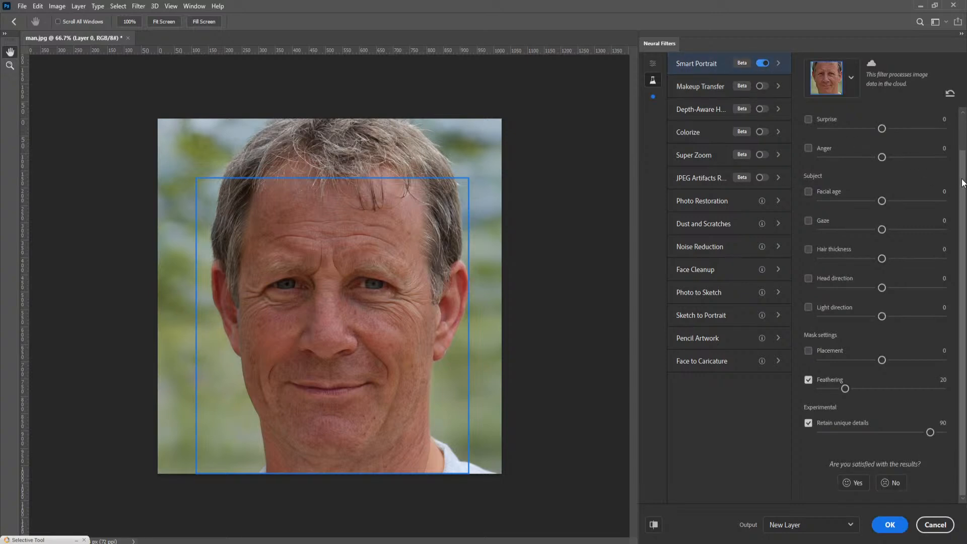
scroll(819, 134, "up", 2)
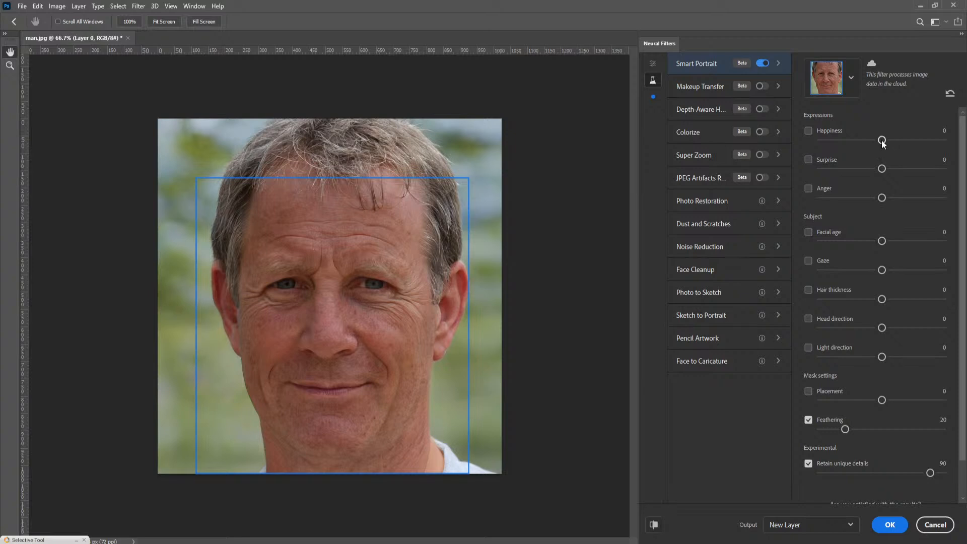
left_click_drag(910, 139, 924, 138)
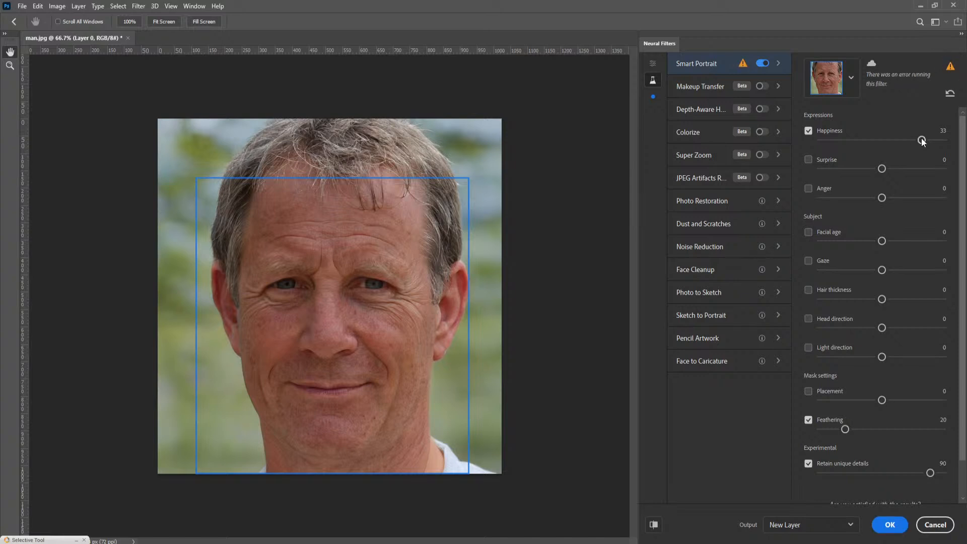
left_click(929, 526)
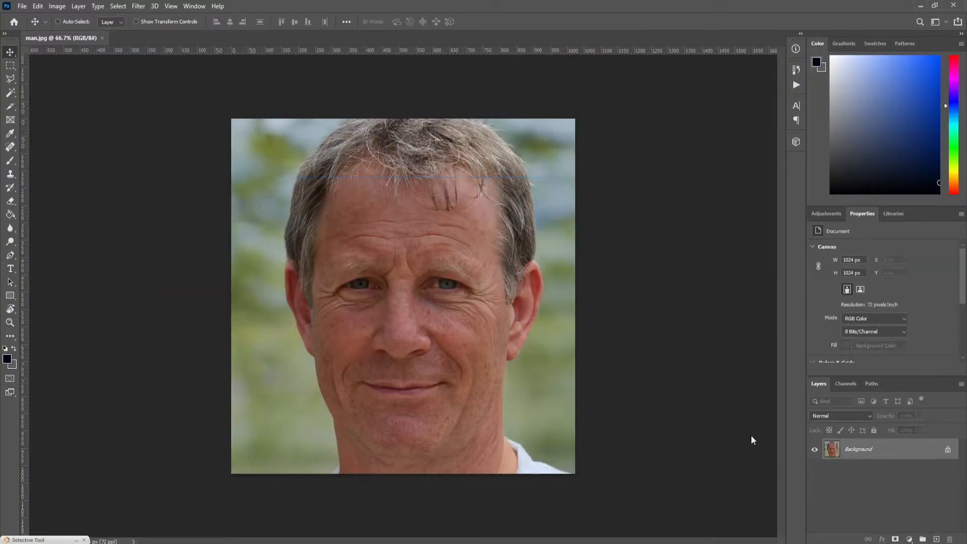
Close man.jpg, dismiss the floating Selective Tool window, and reopen man.jpg from the recent files.
left_click(103, 38)
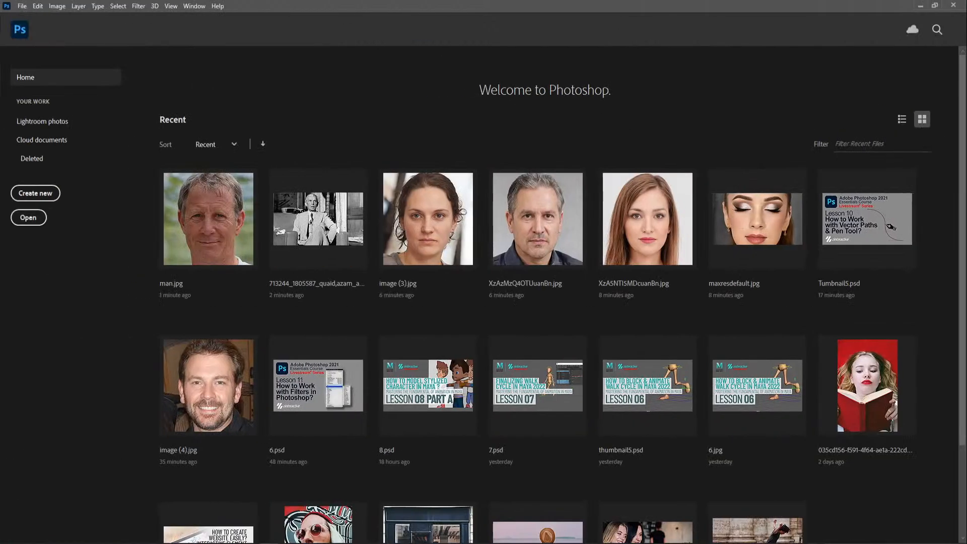
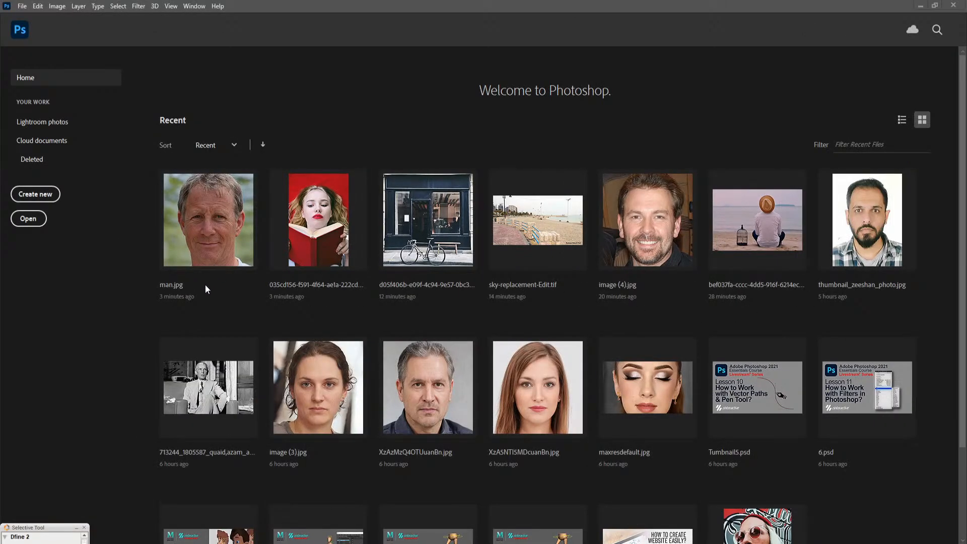
left_click_drag(45, 526, 67, 331)
left_click(108, 331)
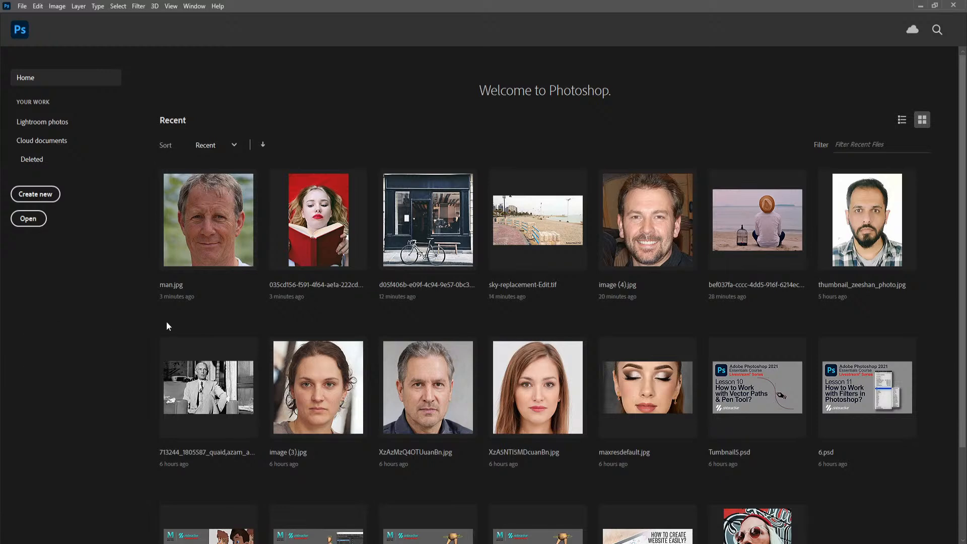
left_click(203, 246)
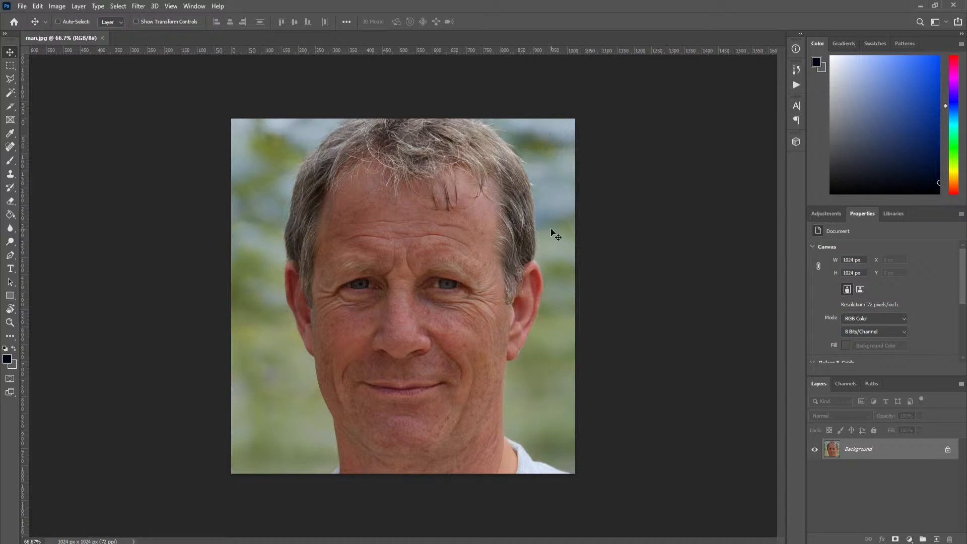
Open Neural Filters, enable the beta Smart Portrait filter, and set Happiness to 50.
left_click(137, 7)
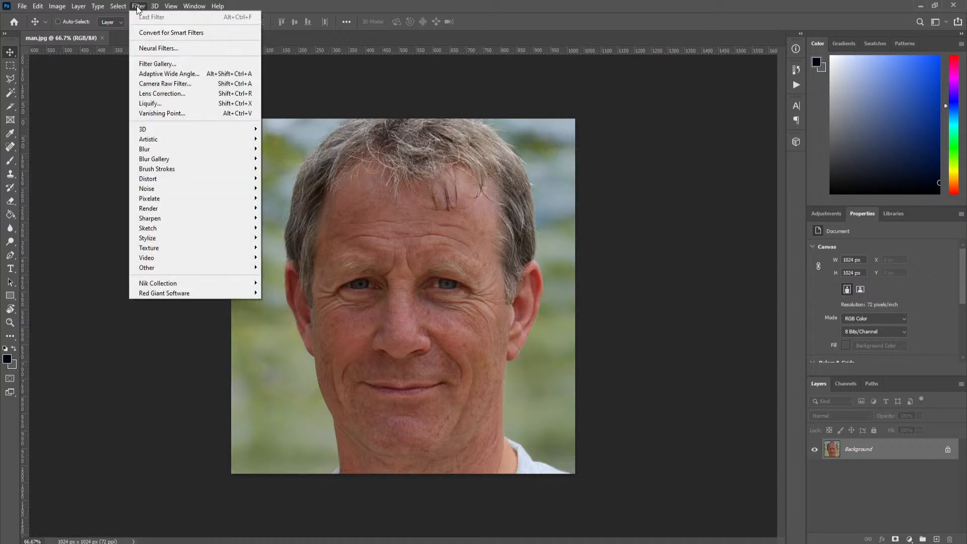
left_click(162, 47)
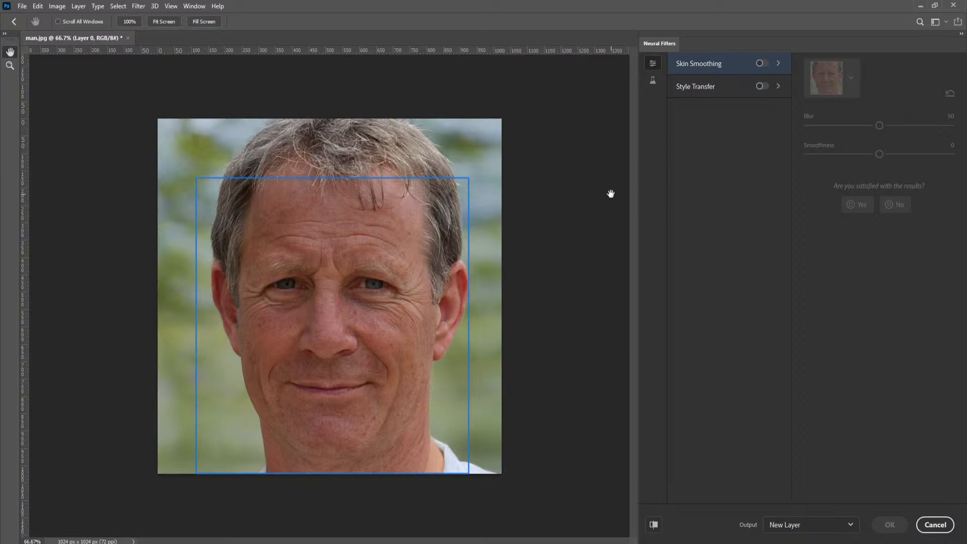
left_click(653, 83)
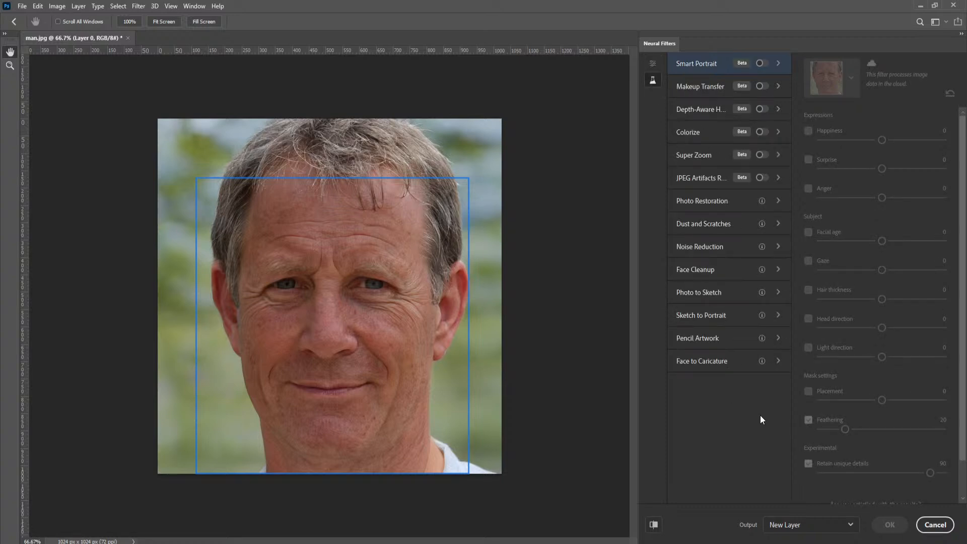
left_click(760, 64)
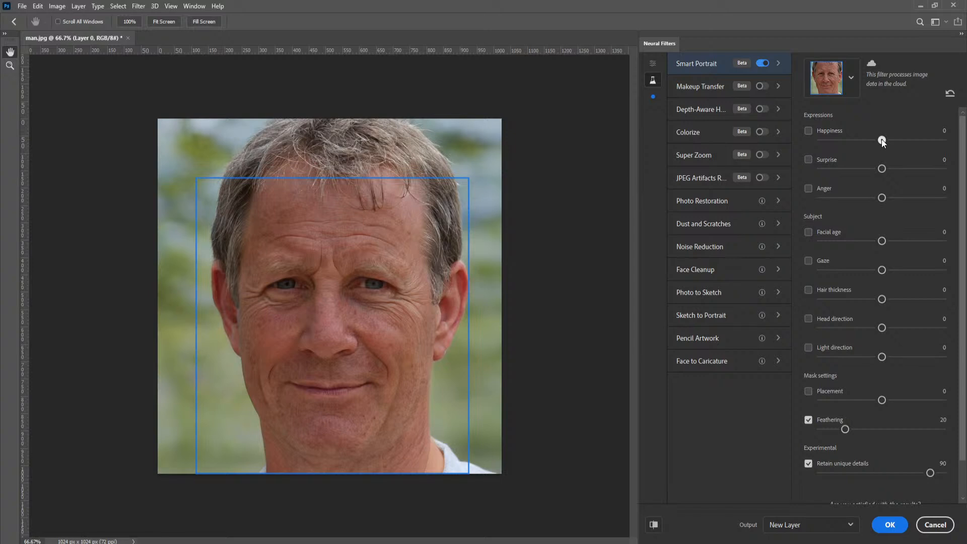
left_click_drag(912, 141, 923, 141)
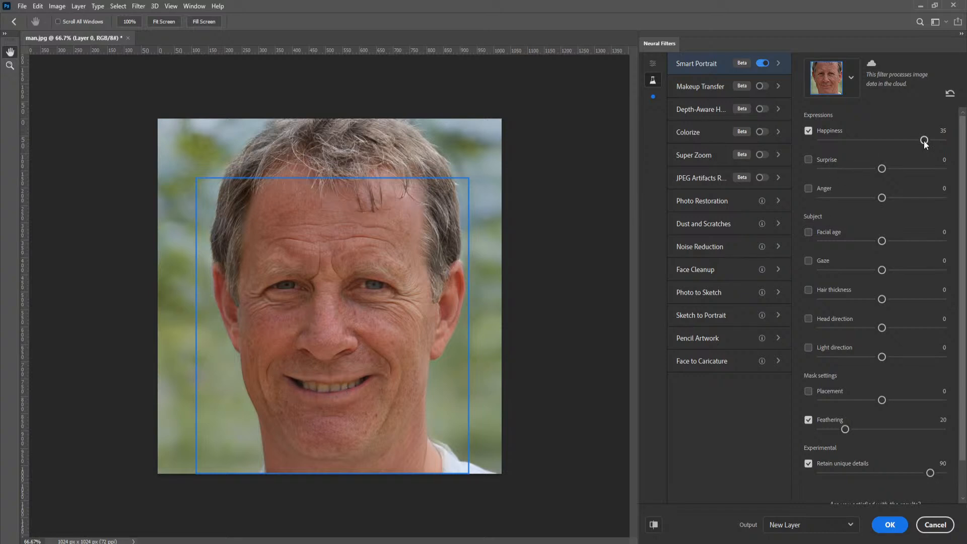
left_click_drag(923, 141, 941, 143)
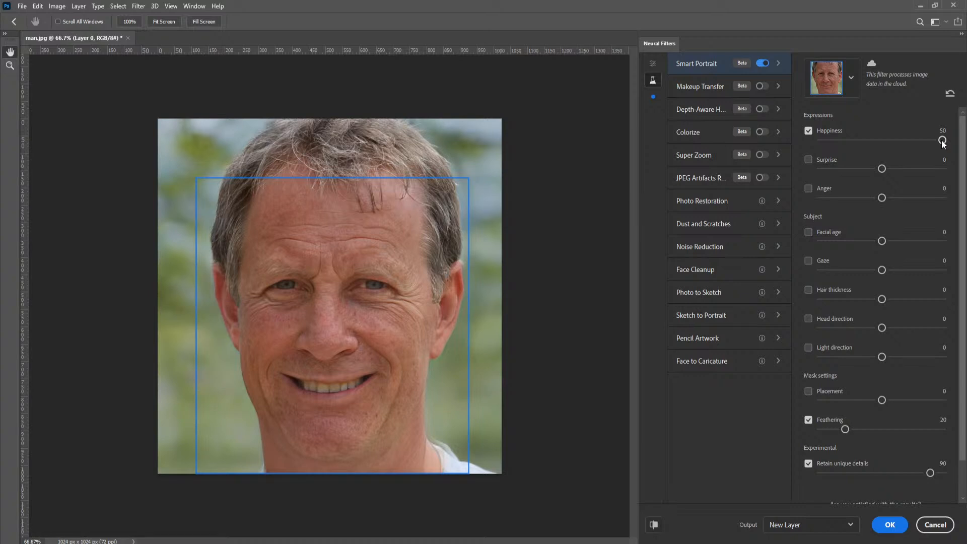
Try Happiness at -50 on the portrait, compare it with the original, and switch Happiness off.
left_click_drag(942, 140, 816, 143)
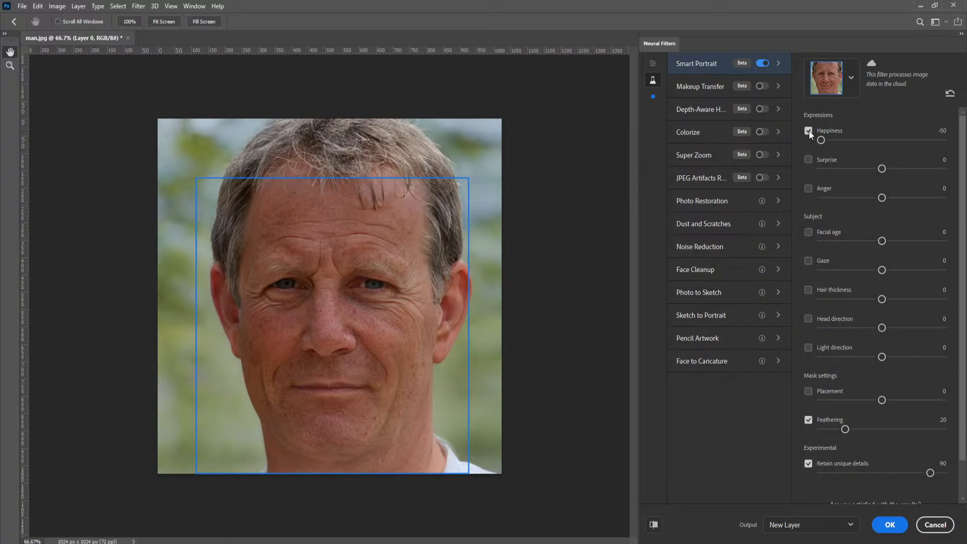
left_click(654, 524)
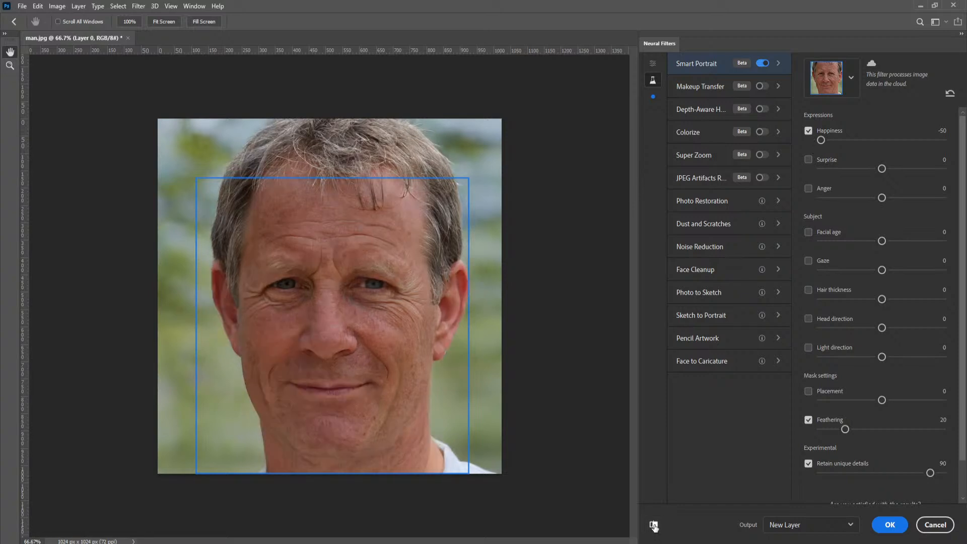
left_click(654, 524)
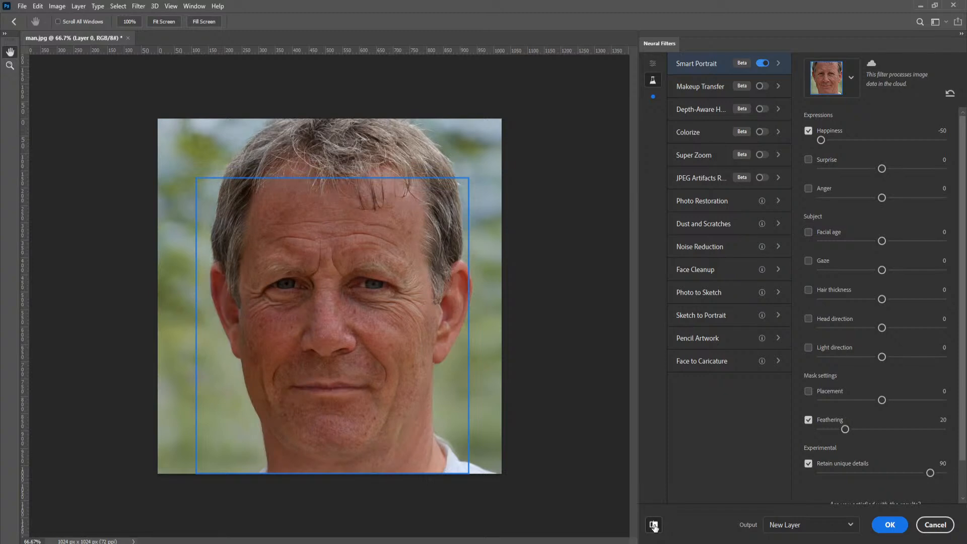
left_click(808, 131)
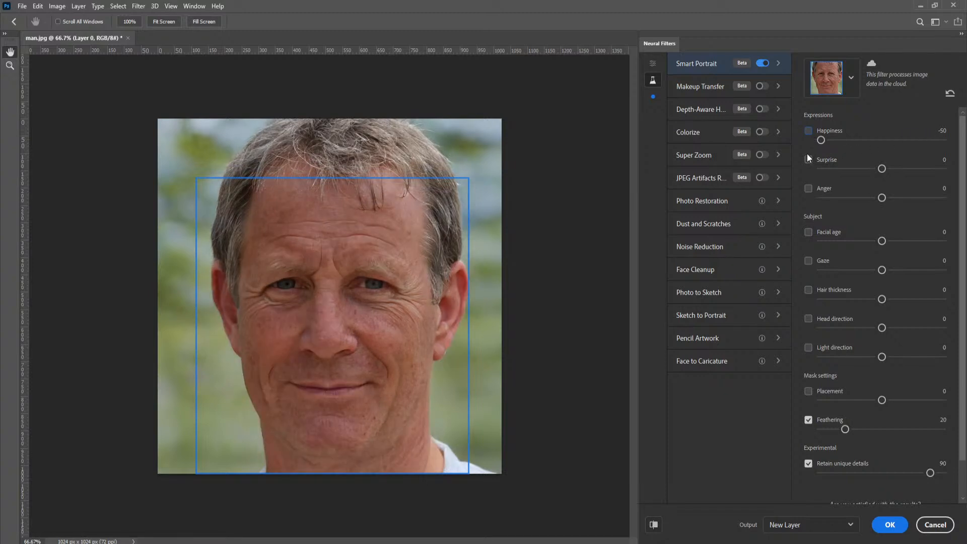
Try Surprise at 40 and 34, compare the portrait with the original, and switch Surprise off.
left_click_drag(882, 169, 931, 170)
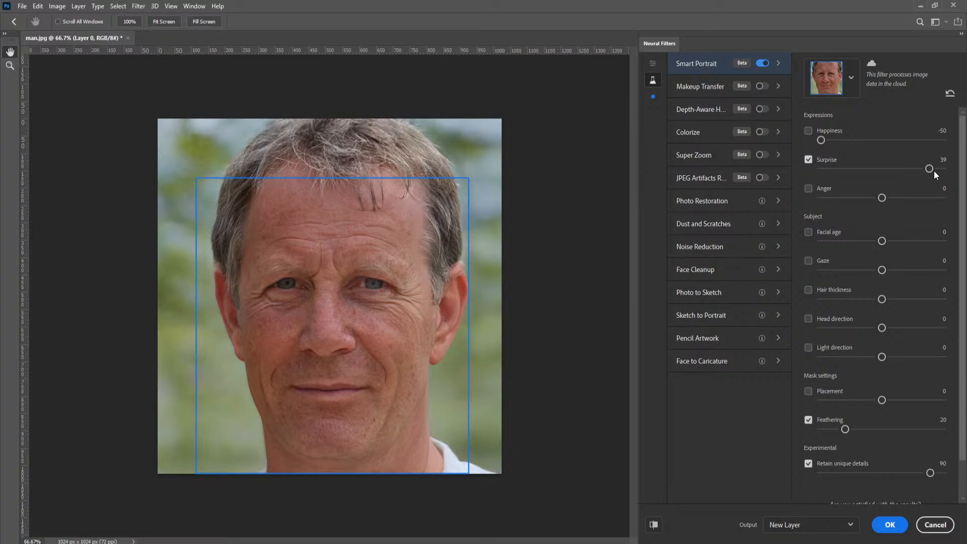
left_click(933, 170)
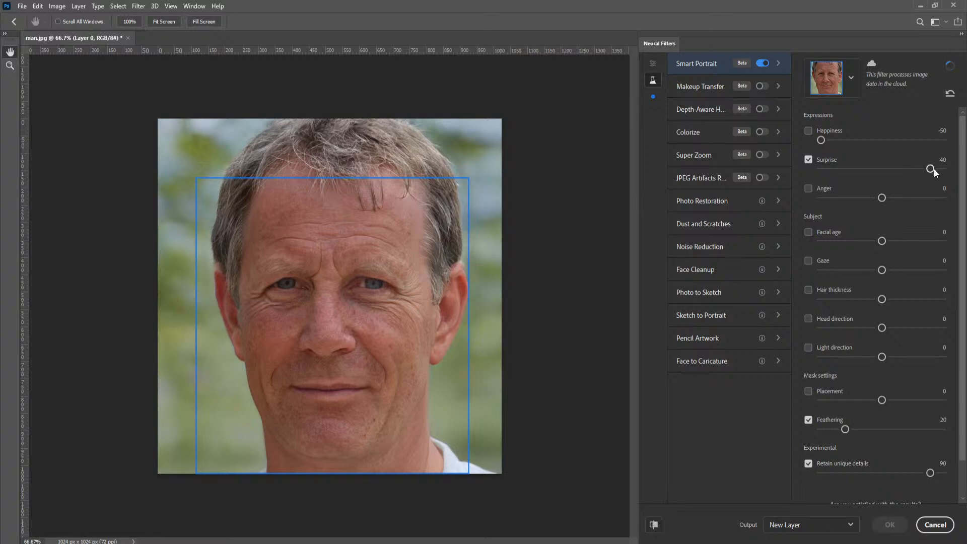
mouse_move(934, 168)
left_mouse_down()
mouse_move(842, 170)
mouse_move(926, 168)
left_mouse_up()
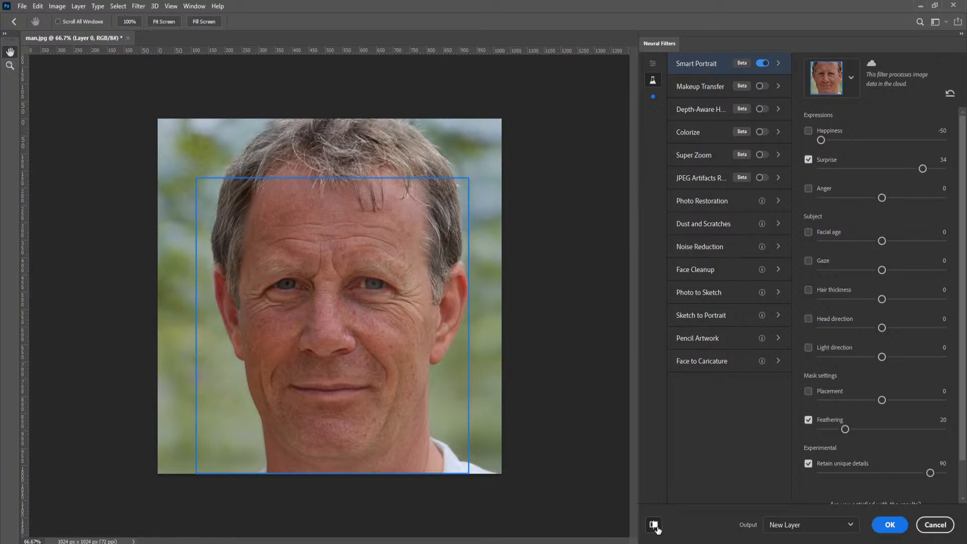
left_click(654, 525)
left_click(809, 160)
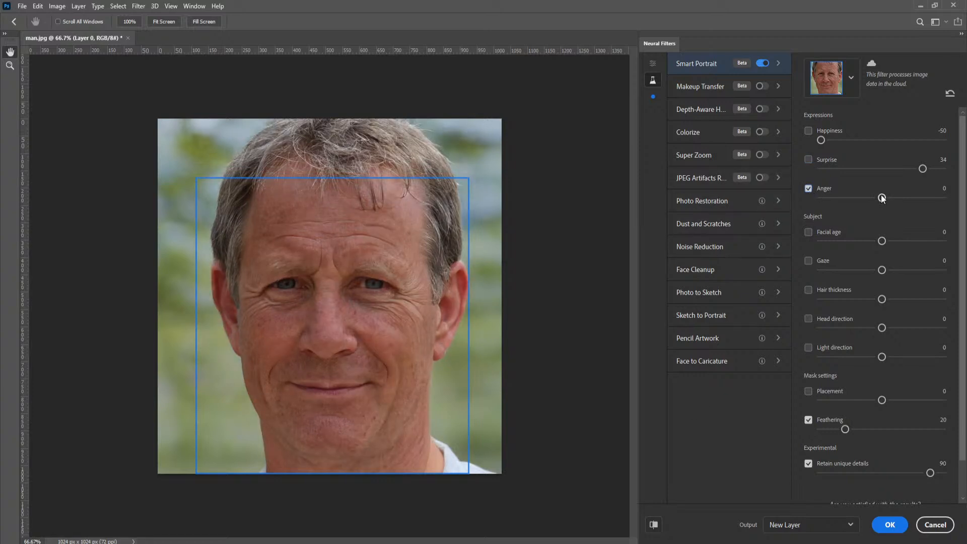
Try different Anger strengths, including 31 and 34, and cancel Neural Filters.
left_click_drag(882, 198, 921, 200)
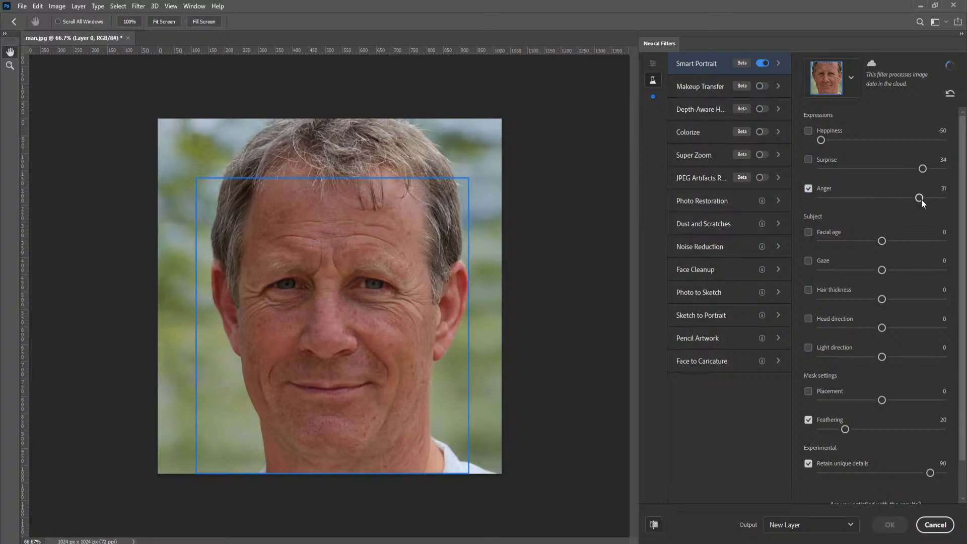
left_click_drag(921, 199, 840, 196)
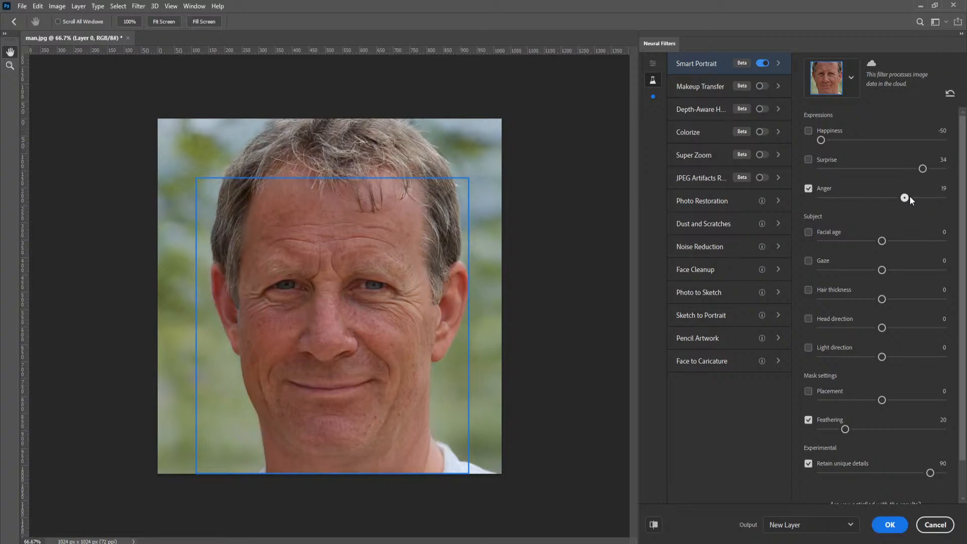
left_click_drag(900, 198, 923, 198)
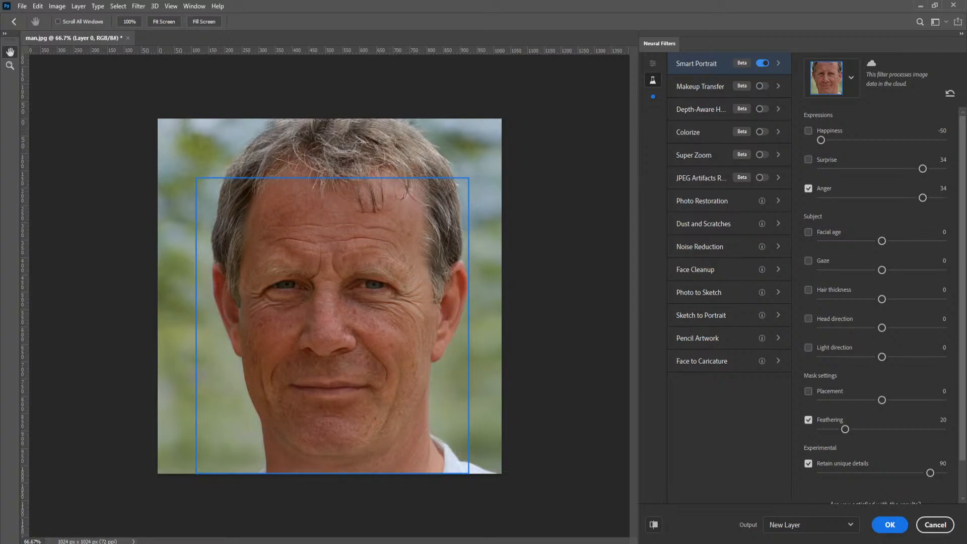
left_click(934, 524)
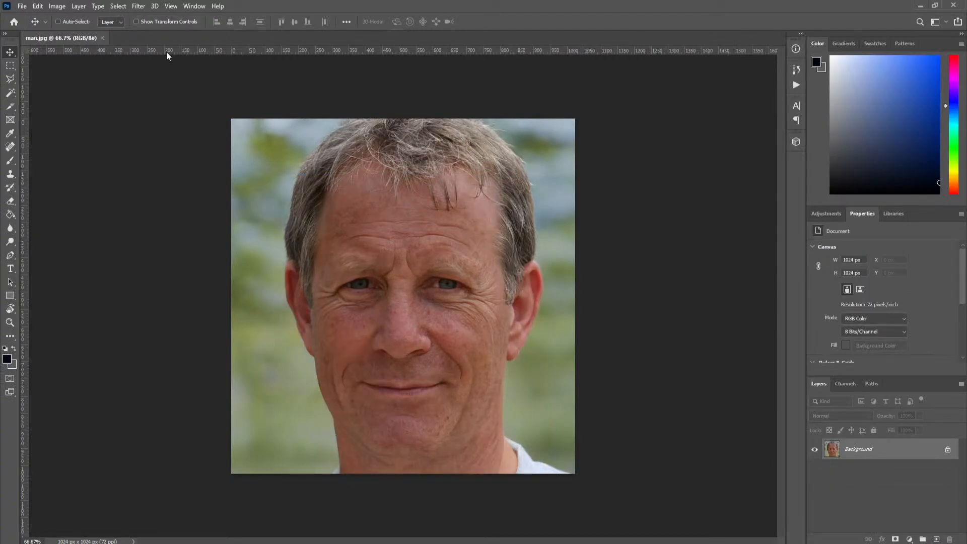
Replace man.jpg with the recent portrait of the grey-haired man in a dark shirt, and enable the beta Smart Portrait neural filter on it.
left_click(101, 39)
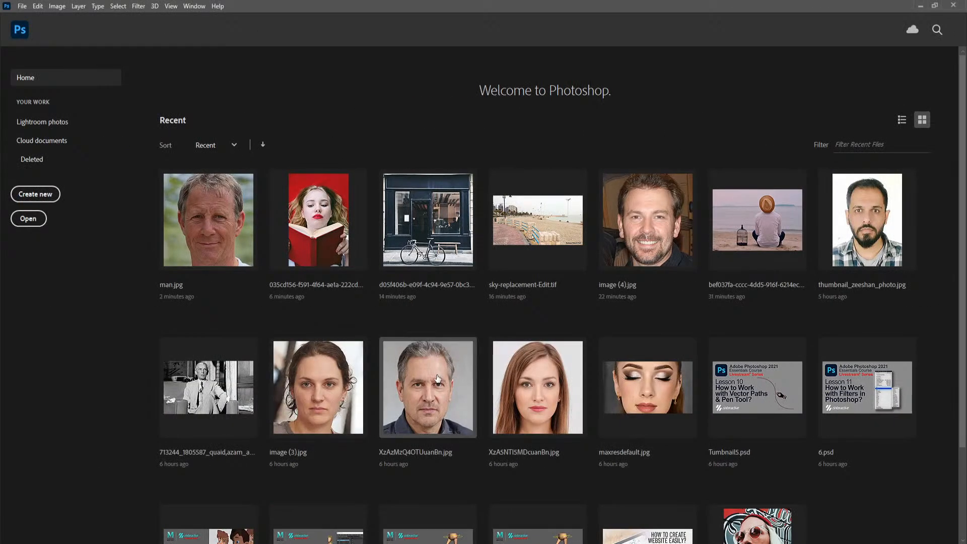
left_click(441, 395)
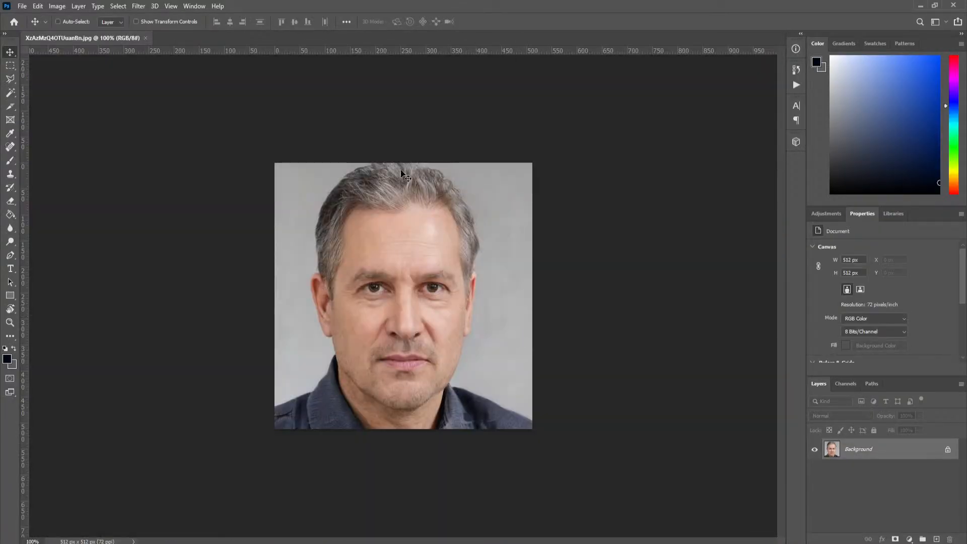
left_click(139, 6)
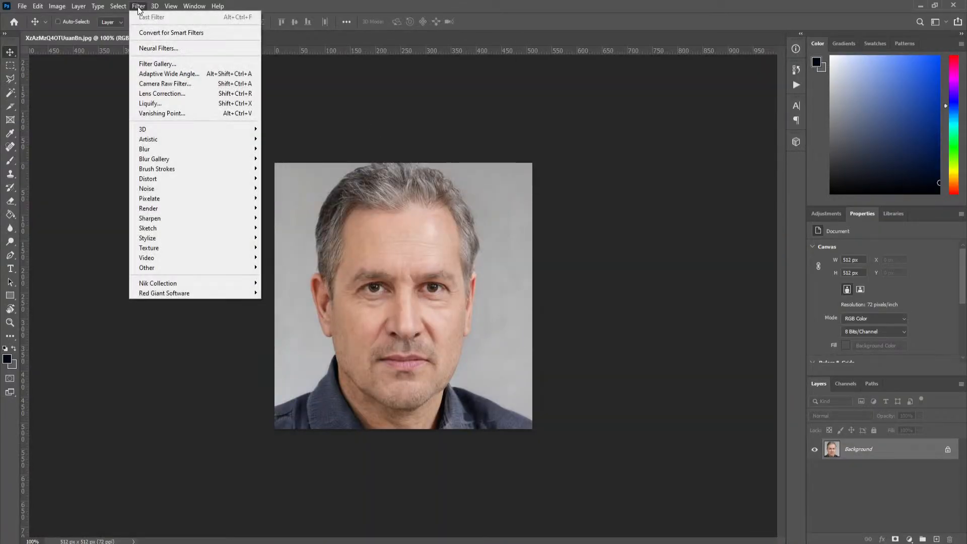
left_click(194, 48)
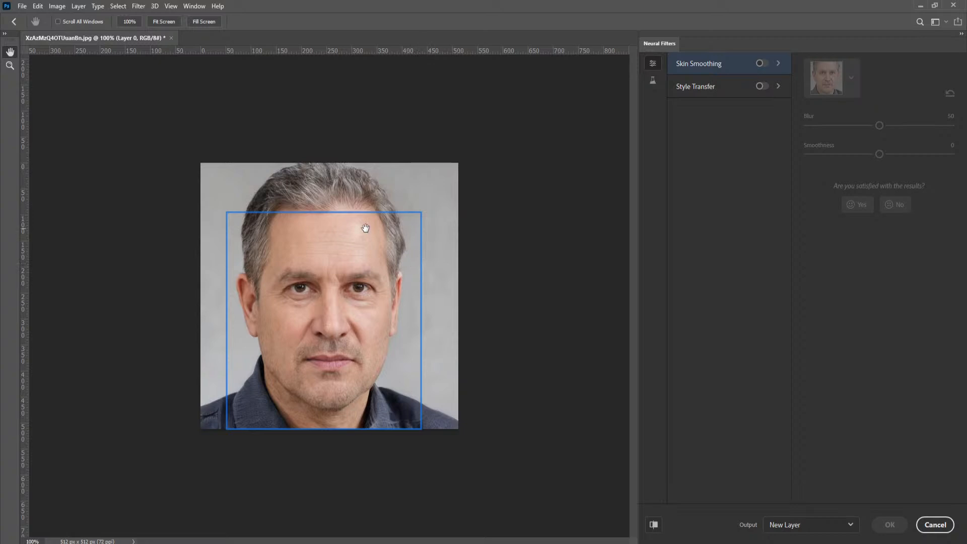
left_click(653, 80)
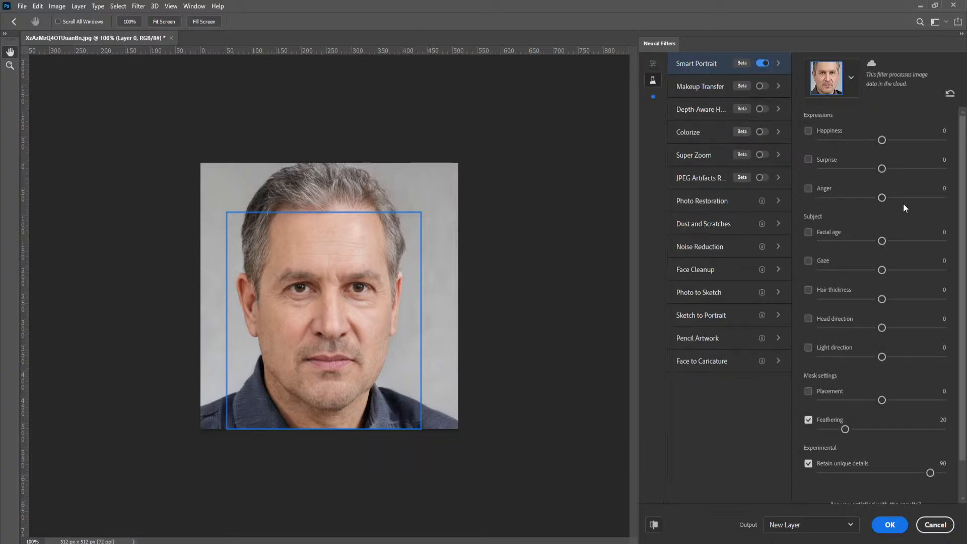
Try Happiness at 34 and Surprise at 41 and 50 separately, switching each expression off after its preview.
left_click_drag(926, 140, 926, 140)
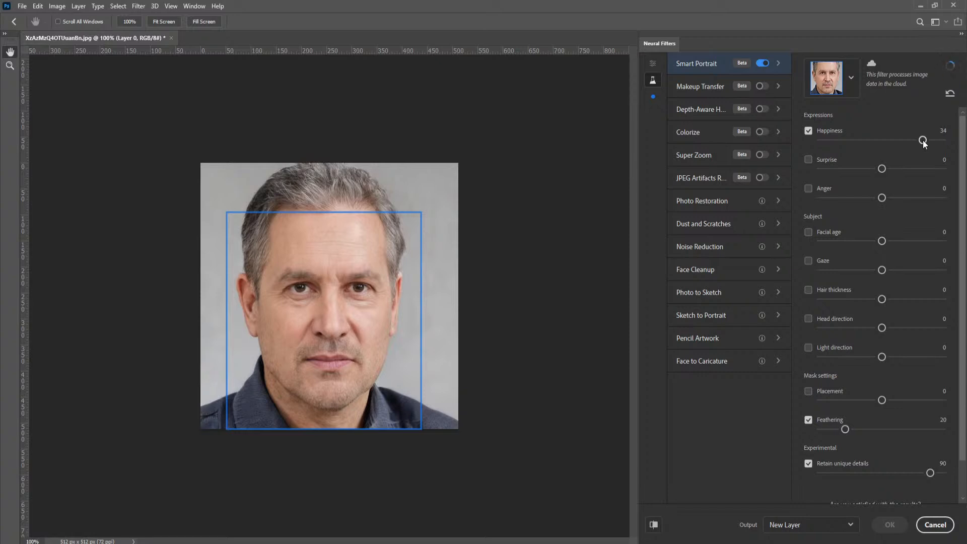
left_click(809, 131)
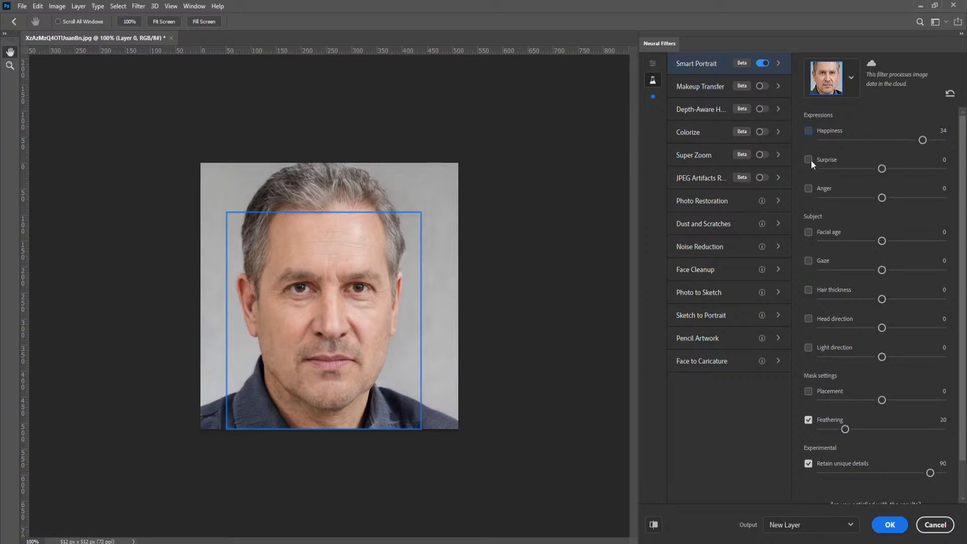
left_click_drag(885, 172, 934, 170)
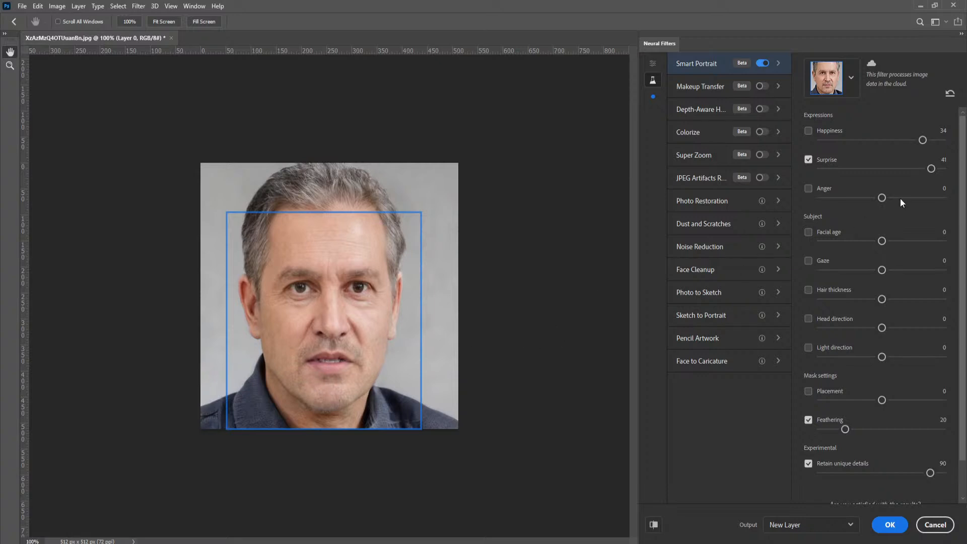
left_click_drag(932, 169, 943, 169)
left_click(808, 160)
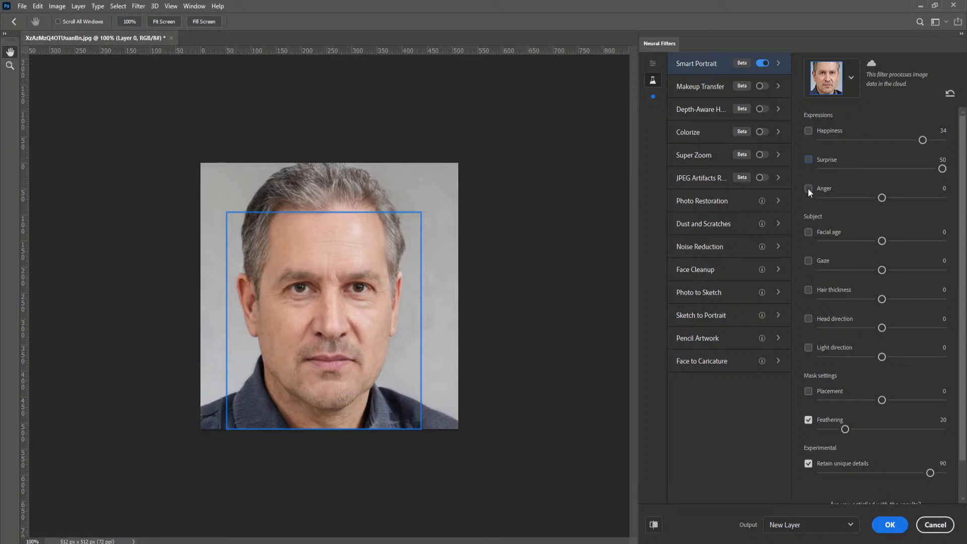
Try the Anger expression at 50 on the portrait and switch it off.
left_click_drag(879, 197, 943, 197)
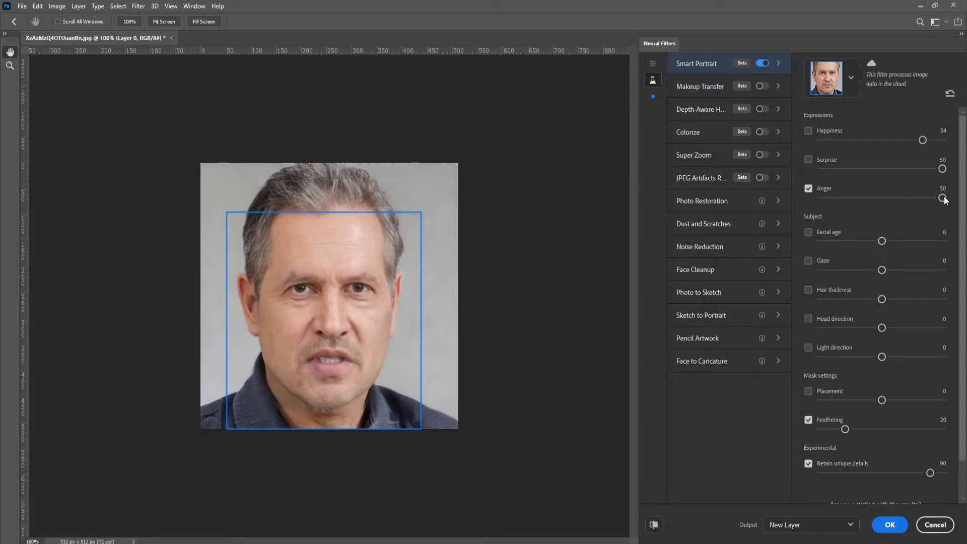
left_click_drag(848, 200, 951, 201)
left_click(809, 189)
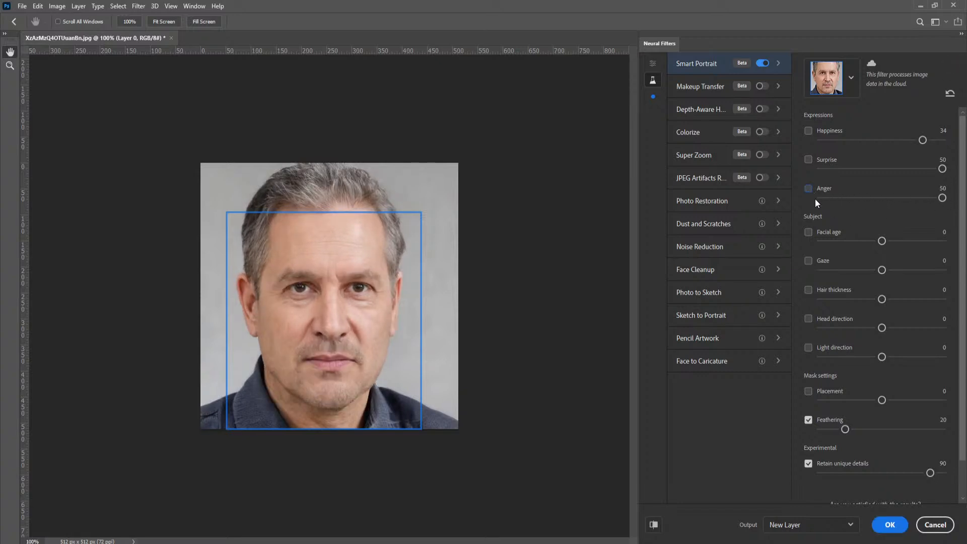
Try Facial age at 49 and at -50 on the portrait, and switch it off.
left_click(809, 232)
left_click_drag(884, 242, 942, 244)
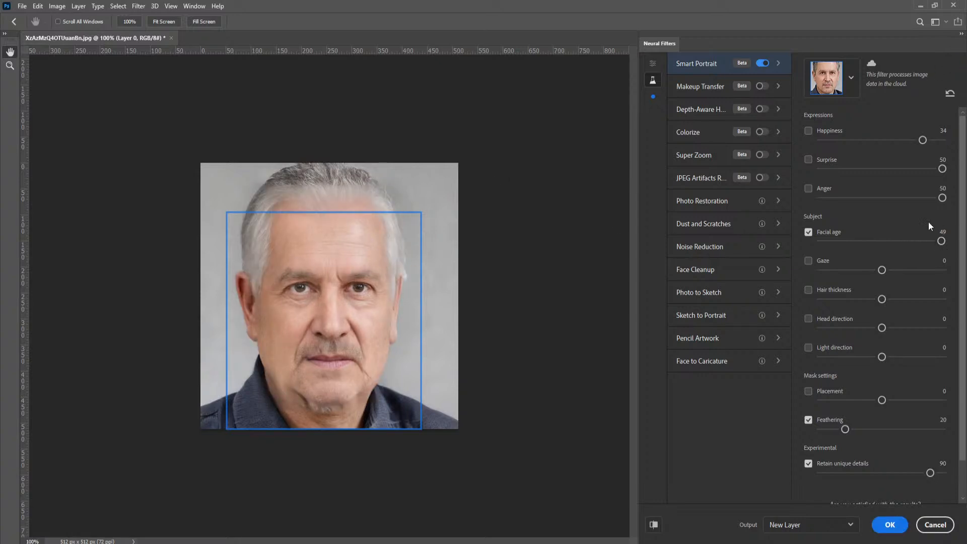
left_click_drag(844, 245, 817, 240)
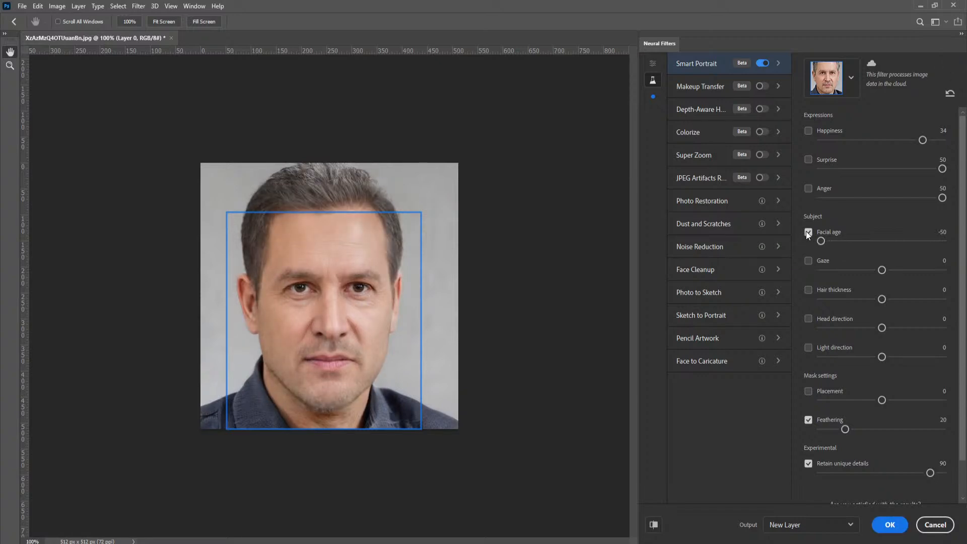
left_click(807, 232)
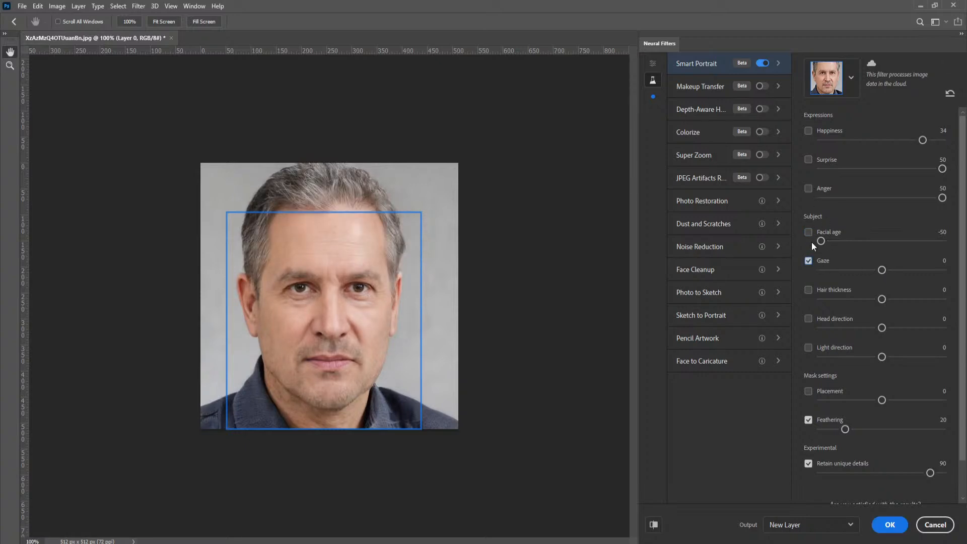
Enable Happiness at 34, try Gaze at 39 and at -50 with it, and switch both off.
left_click(808, 131)
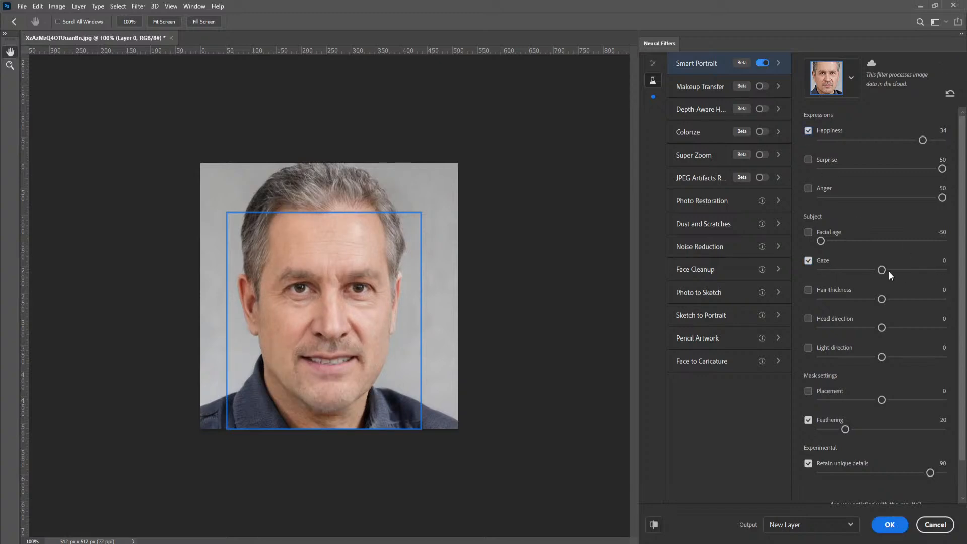
left_click_drag(882, 271, 931, 271)
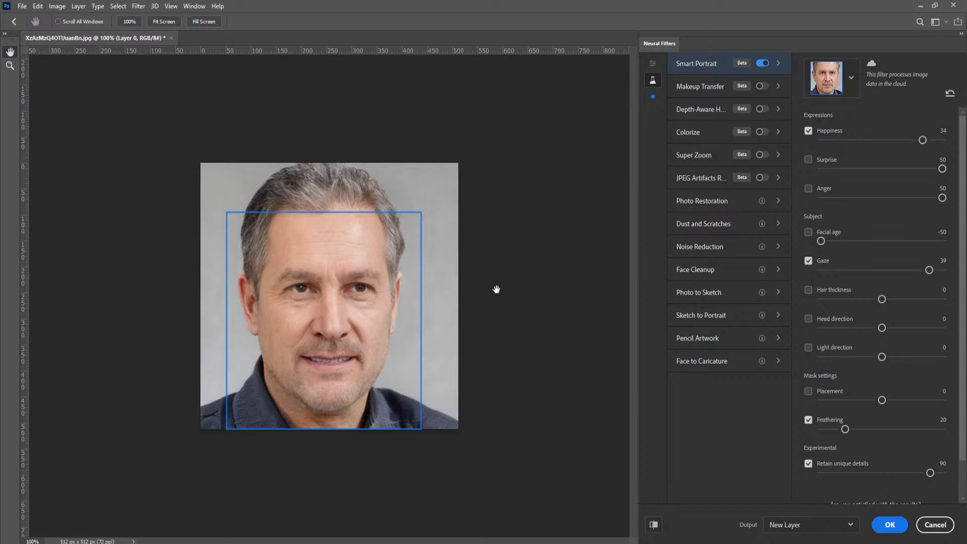
left_click_drag(877, 271, 812, 274)
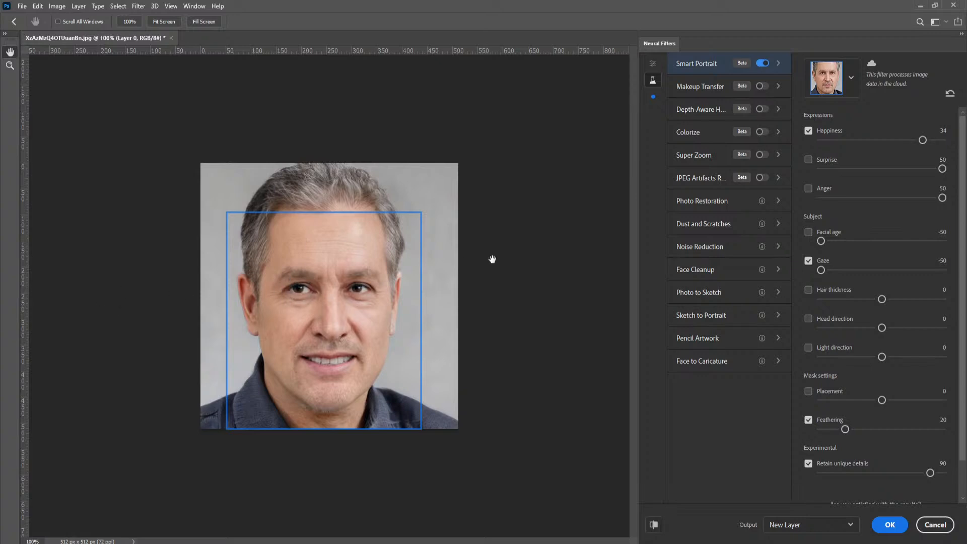
left_click(813, 259)
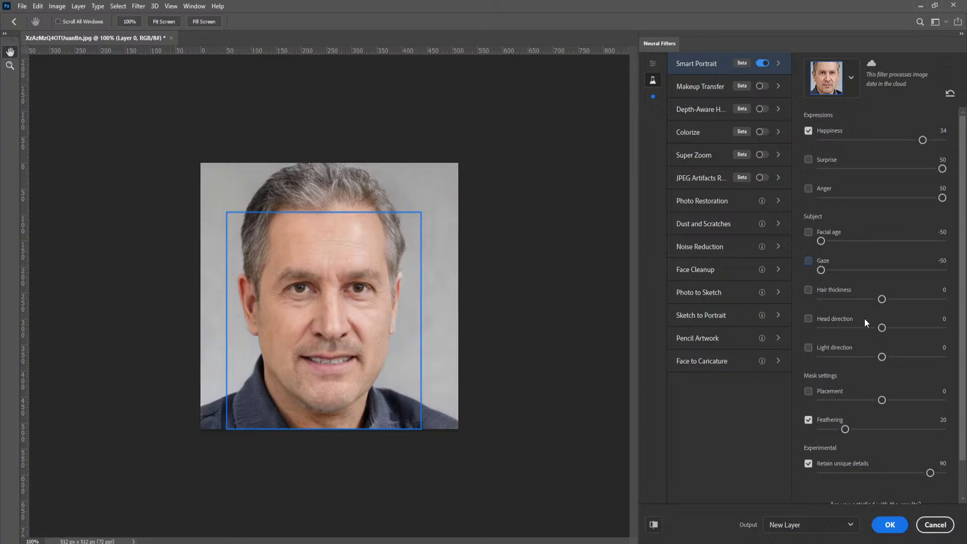
left_click(808, 130)
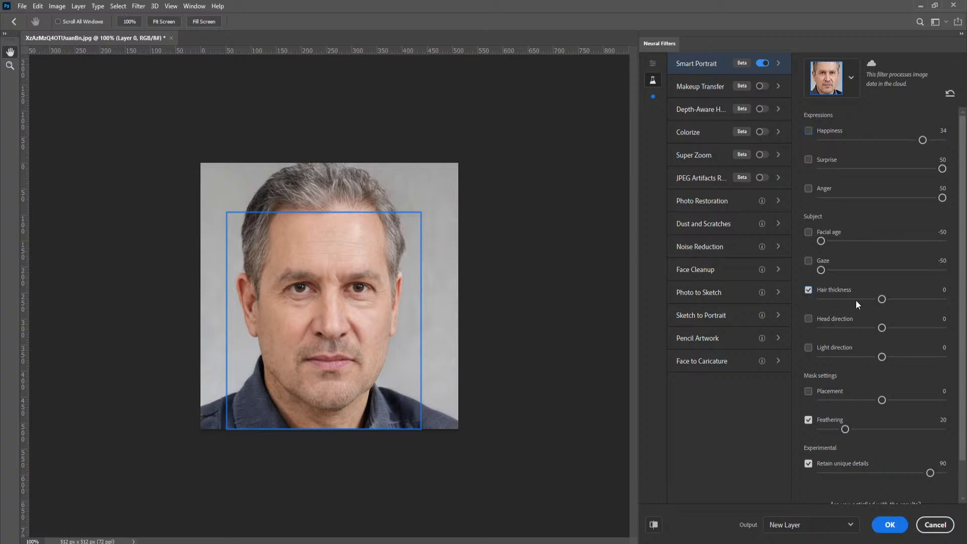
Try Hair thickness at -50 and 19, and set it to 50.
left_click_drag(818, 300, 814, 306)
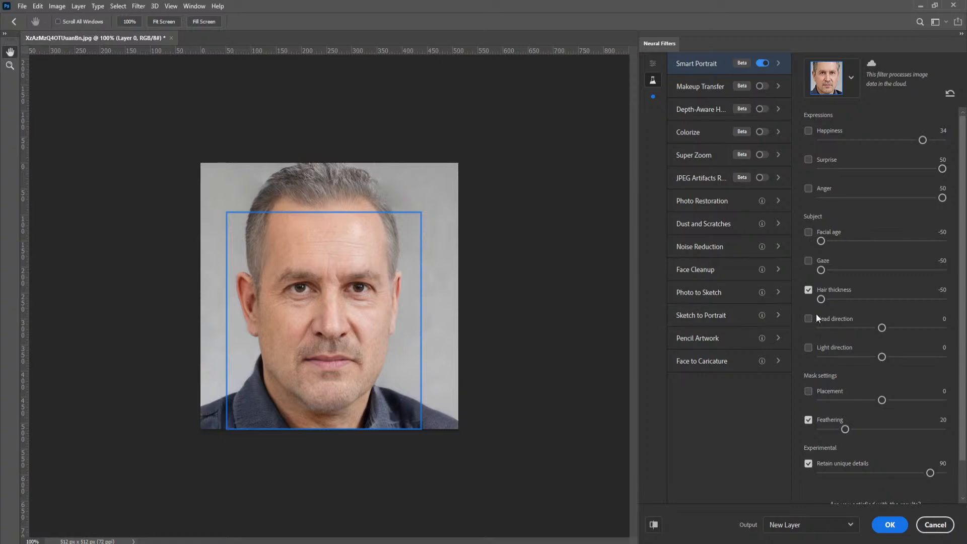
left_click_drag(821, 299, 957, 301)
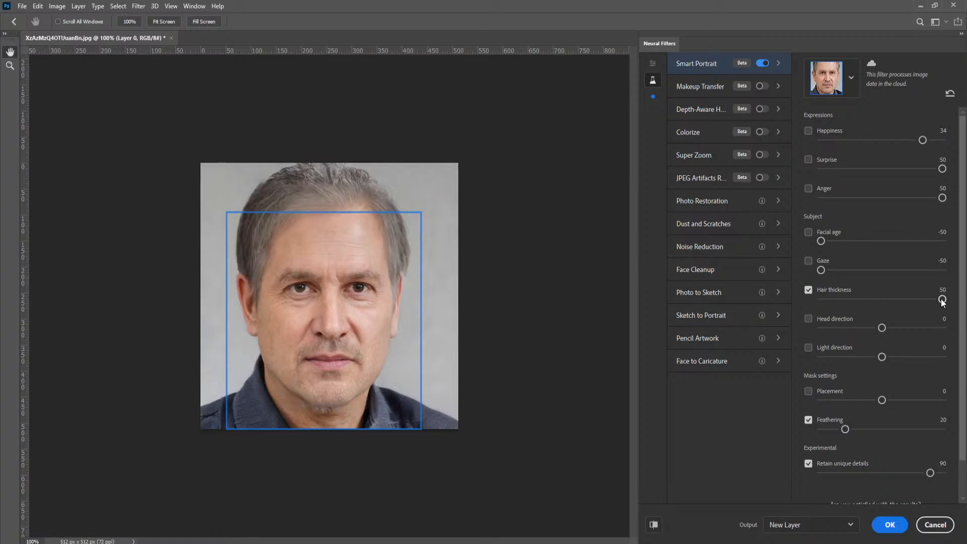
left_click_drag(908, 302, 907, 302)
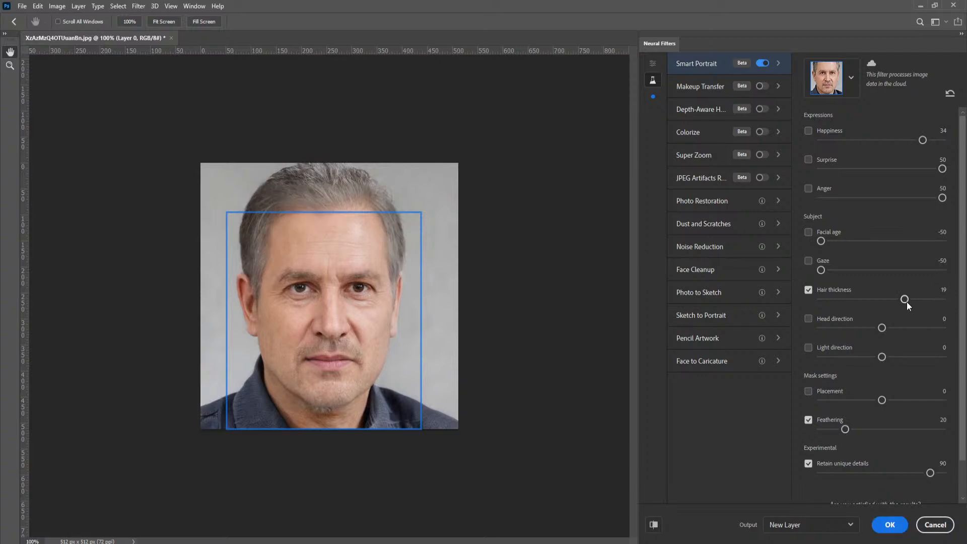
left_click_drag(905, 299, 946, 301)
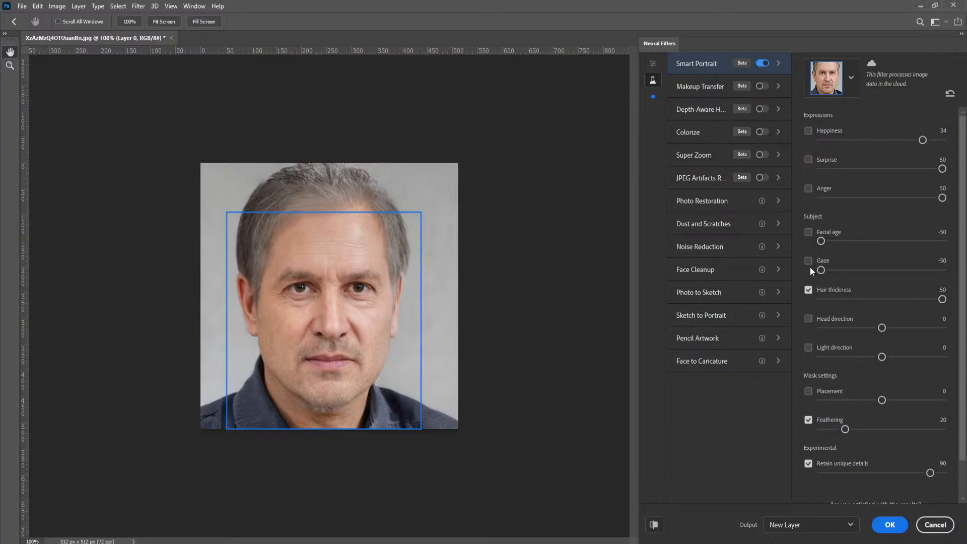
Combine Facial age at -50 with Hair thickness at 50, compare before and after, and switch both off.
left_click(809, 233)
left_click_drag(870, 241, 821, 241)
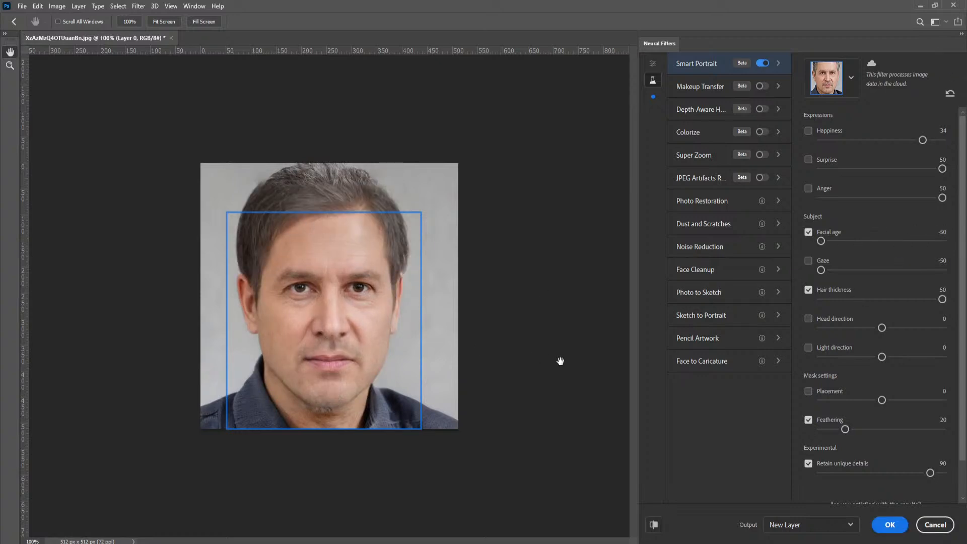
left_click(653, 525)
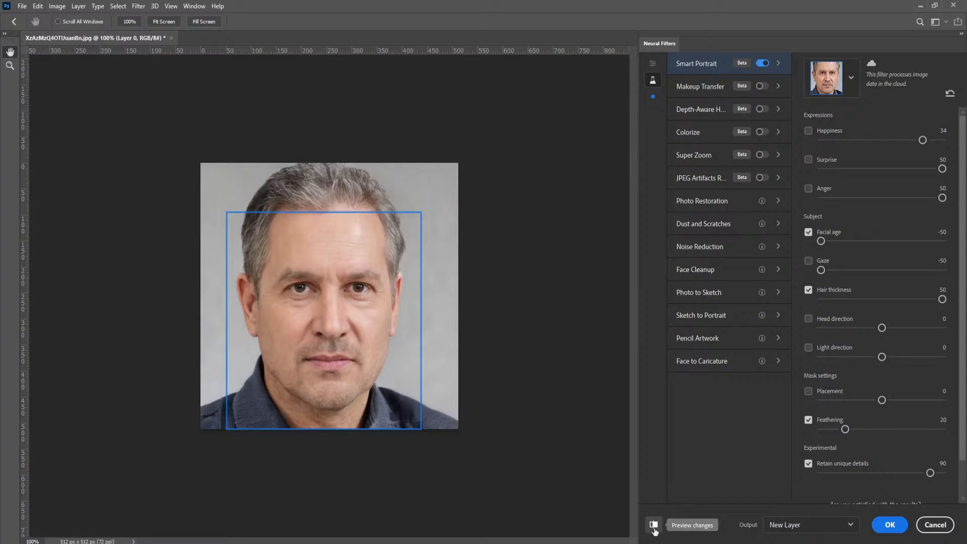
left_click(653, 527)
left_click(653, 526)
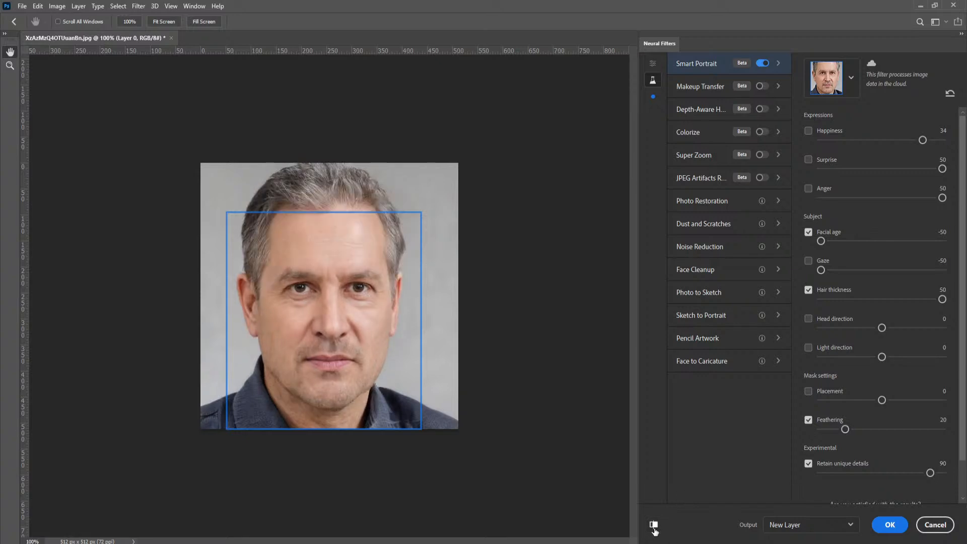
left_click(653, 526)
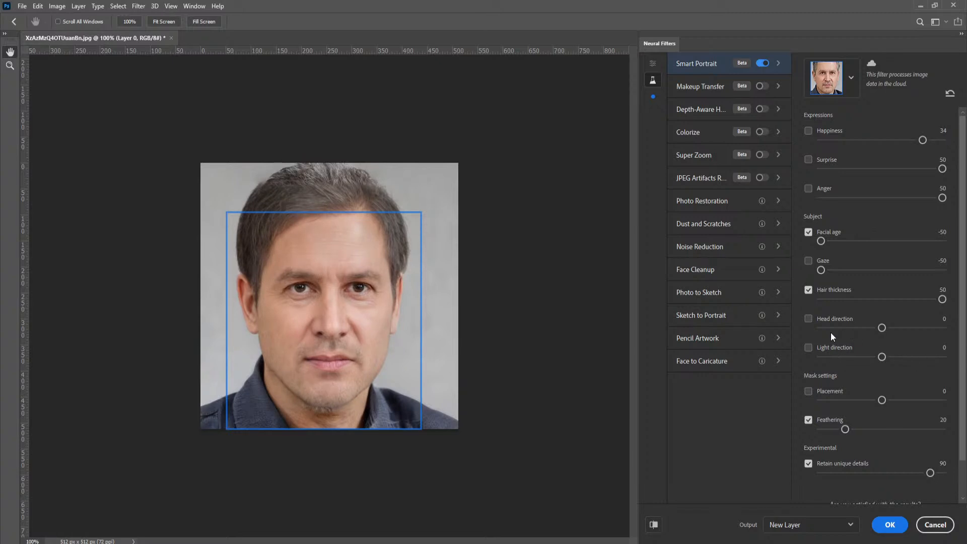
left_click(808, 232)
left_click(809, 290)
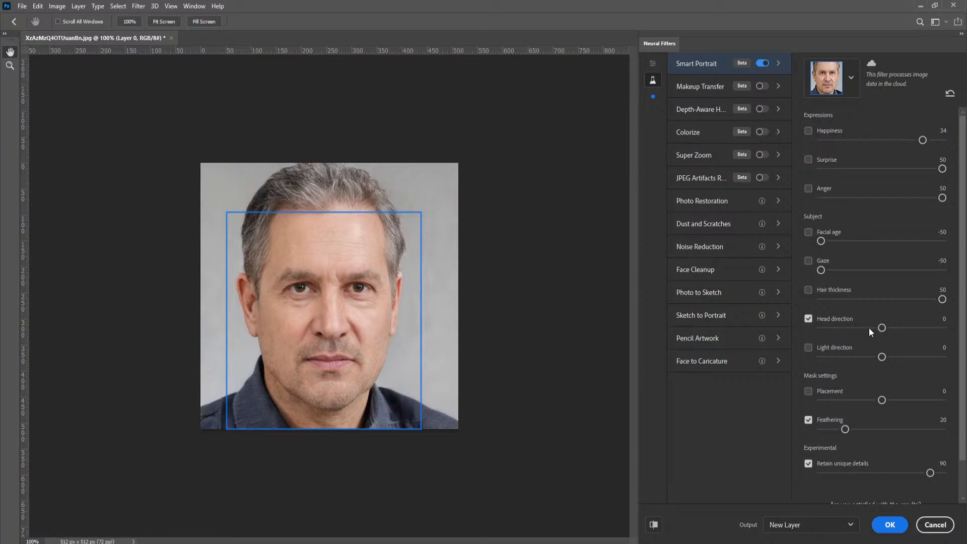
Try Head direction at 50 and at -50 on the portrait, and switch it off.
left_click_drag(890, 330, 950, 330)
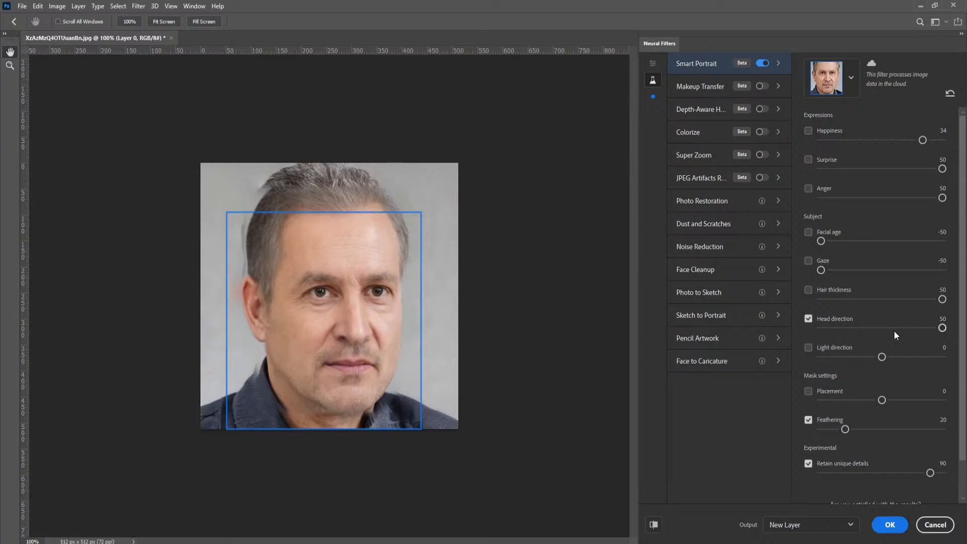
left_click_drag(921, 329, 808, 334)
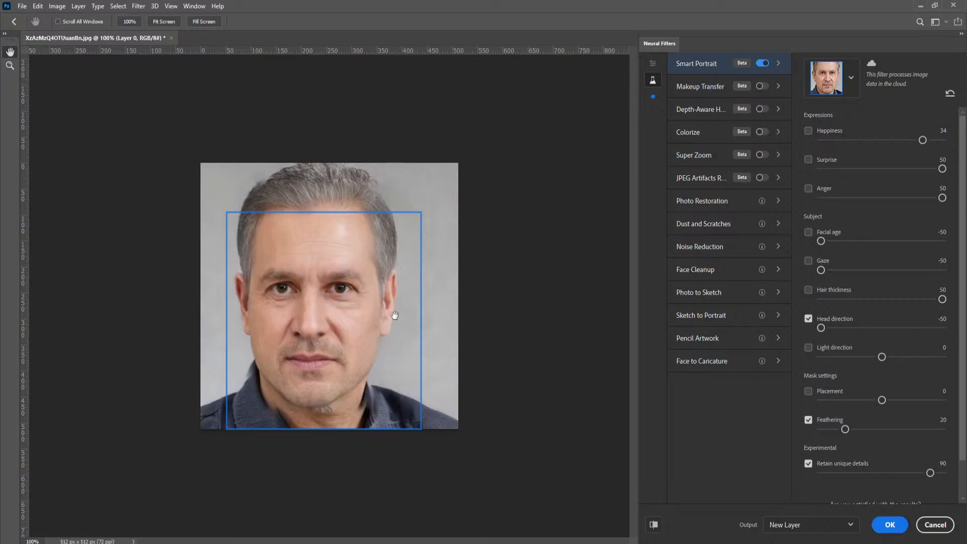
left_click(808, 319)
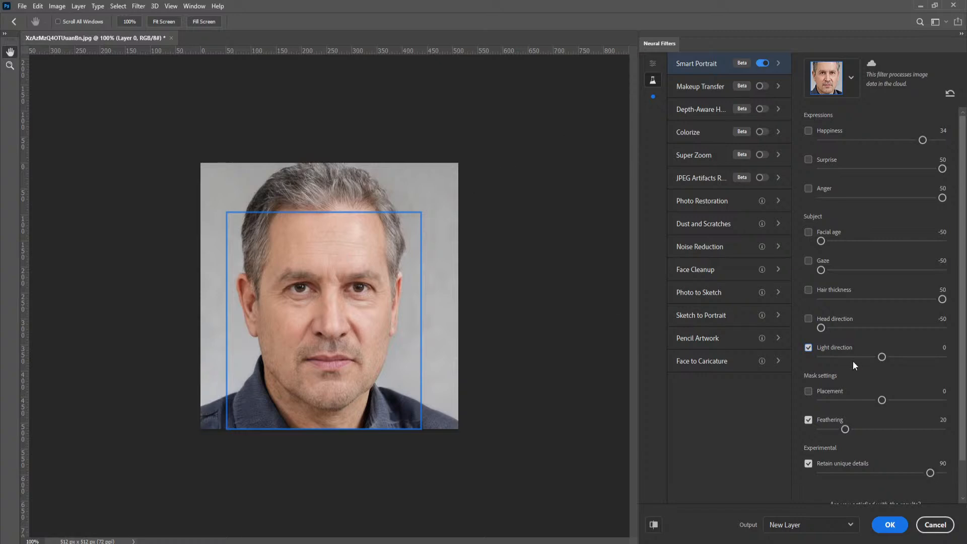
Try Light direction at -50 and at 50 on the portrait, and switch it off.
left_click_drag(880, 357, 799, 363)
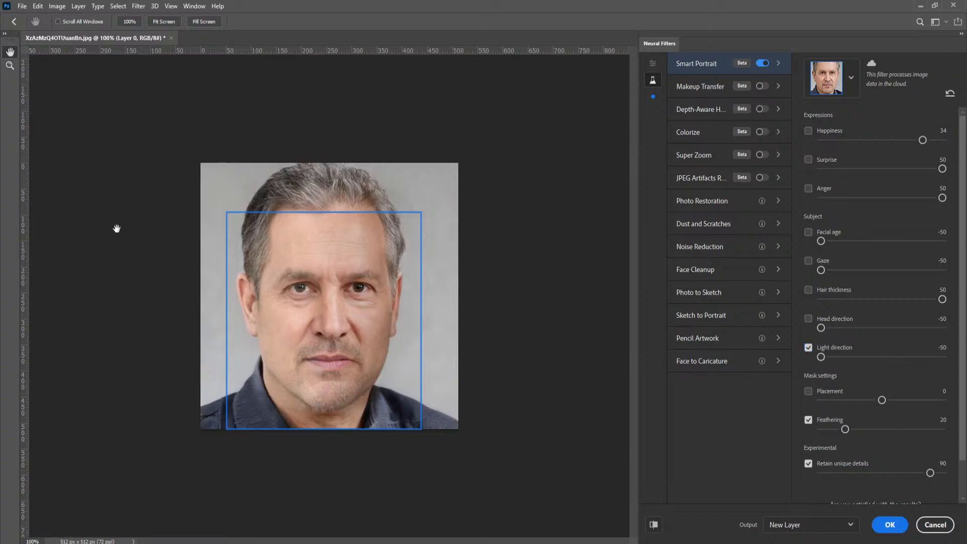
left_click_drag(821, 357, 946, 361)
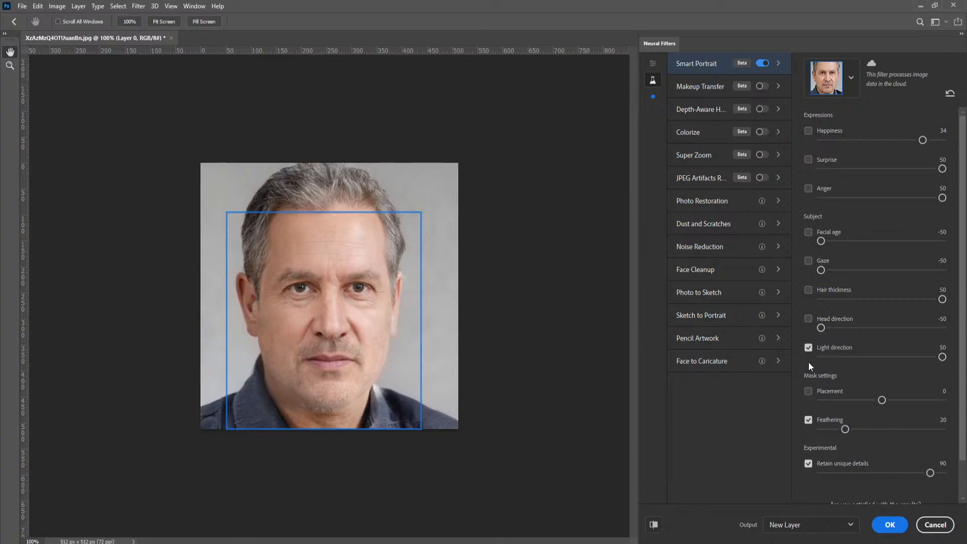
left_click(809, 348)
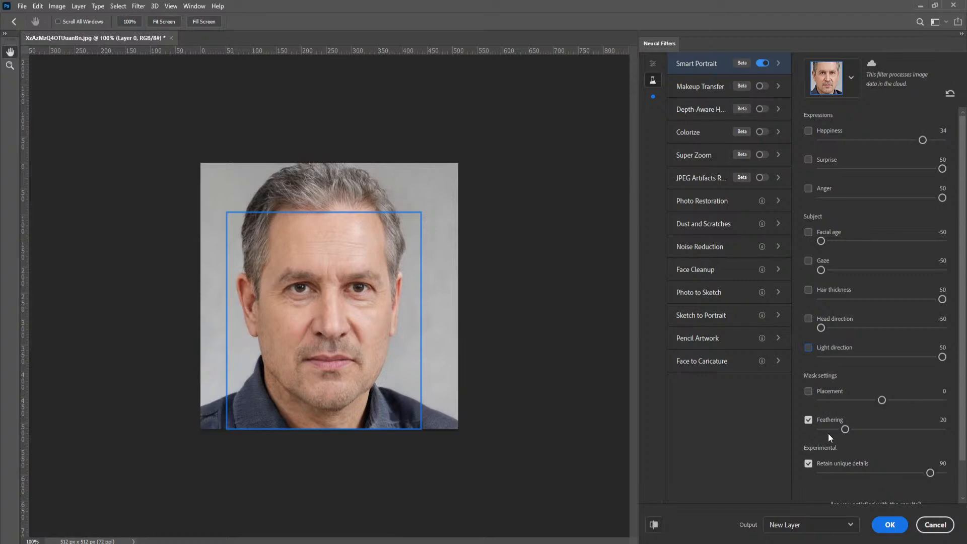
Leave Neural Filters without applying anything and close the man's portrait document.
scroll(847, 428, "down", 1)
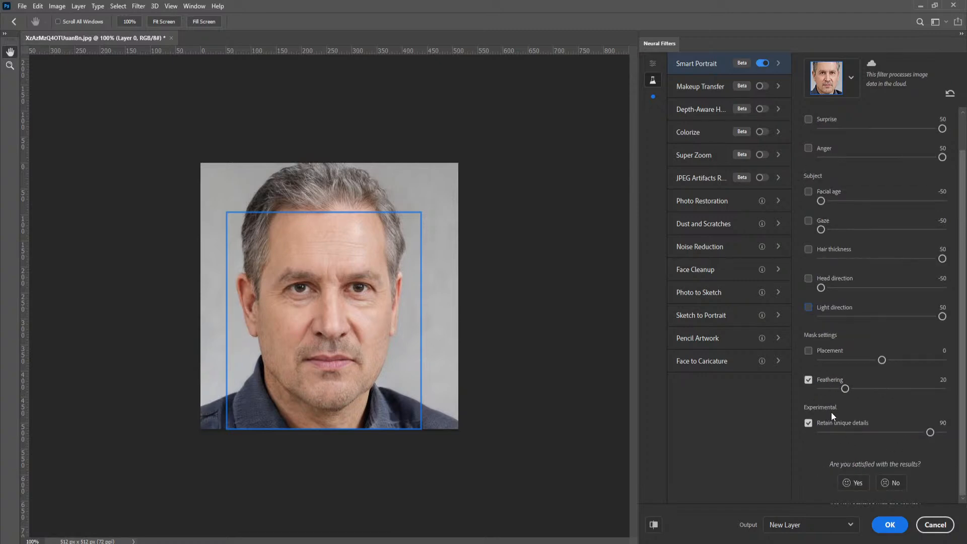
scroll(831, 415, "up", 1)
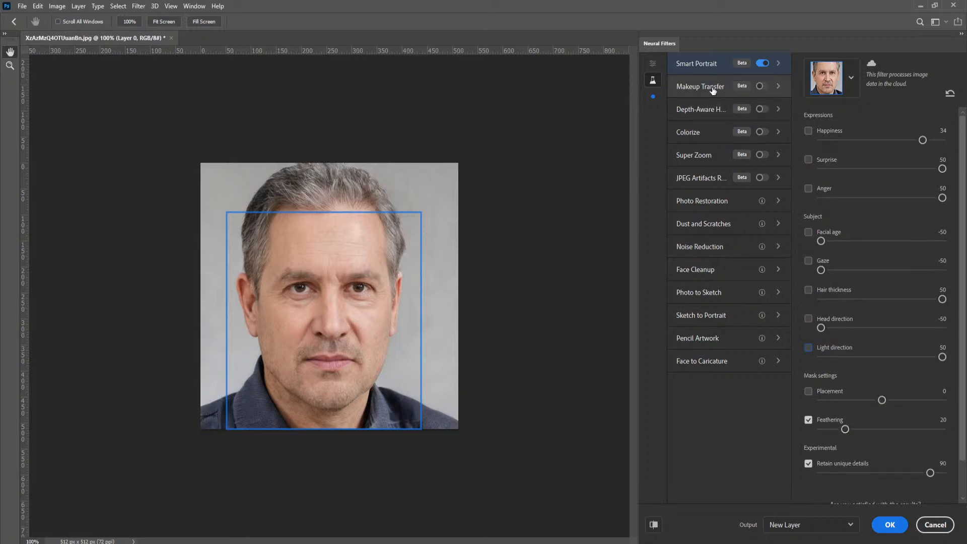
mouse_move(712, 88)
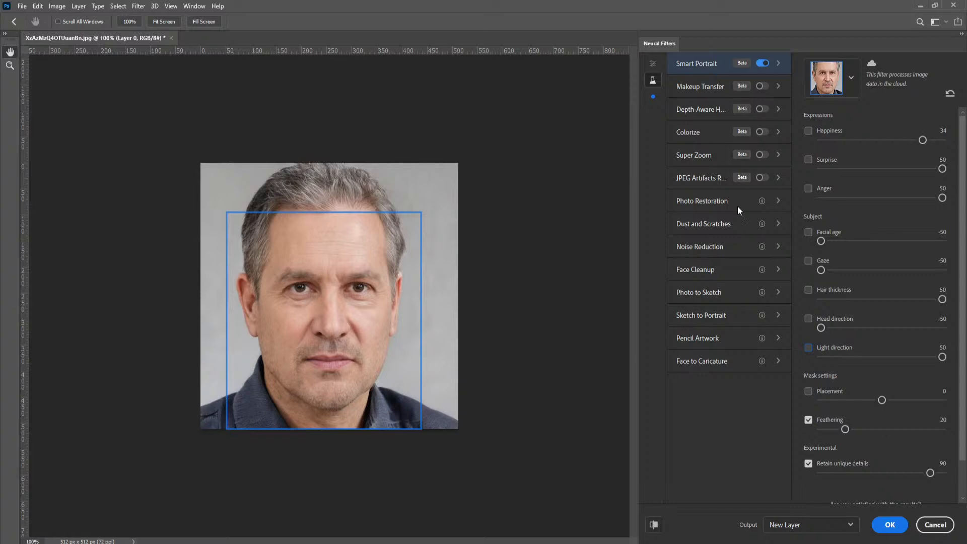
left_click(931, 523)
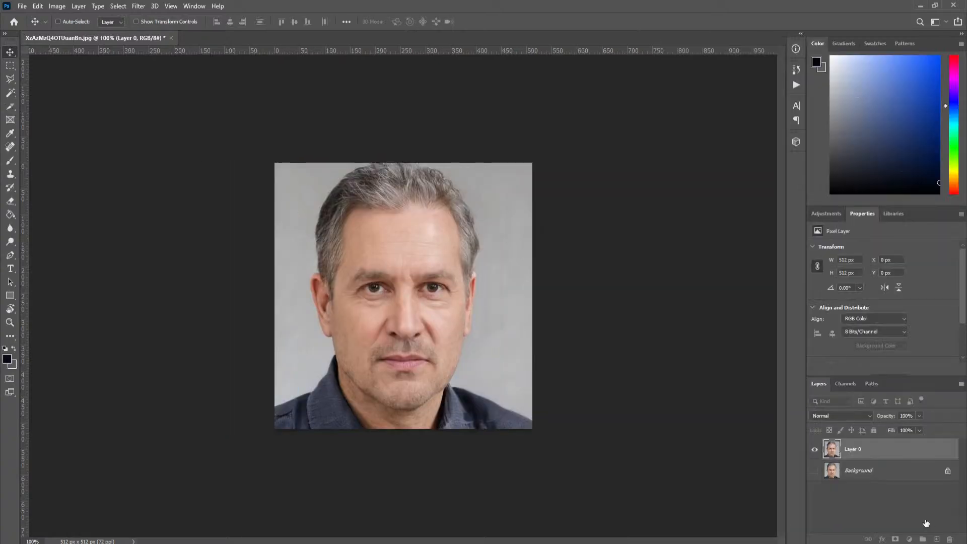
left_click(145, 37)
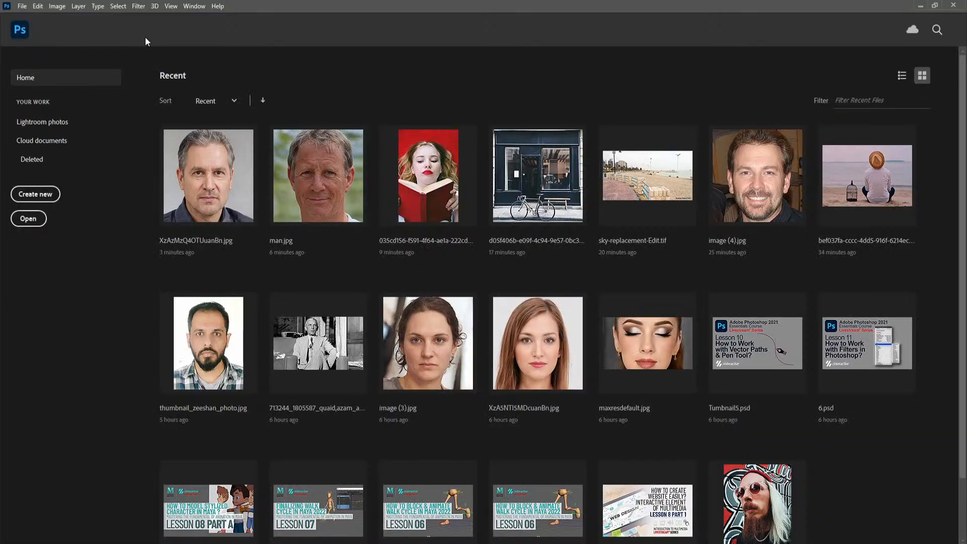
Open maxresdefault.jpg and image (3).jpg together from the My Sample Image folder and view both pictures.
left_click(28, 218)
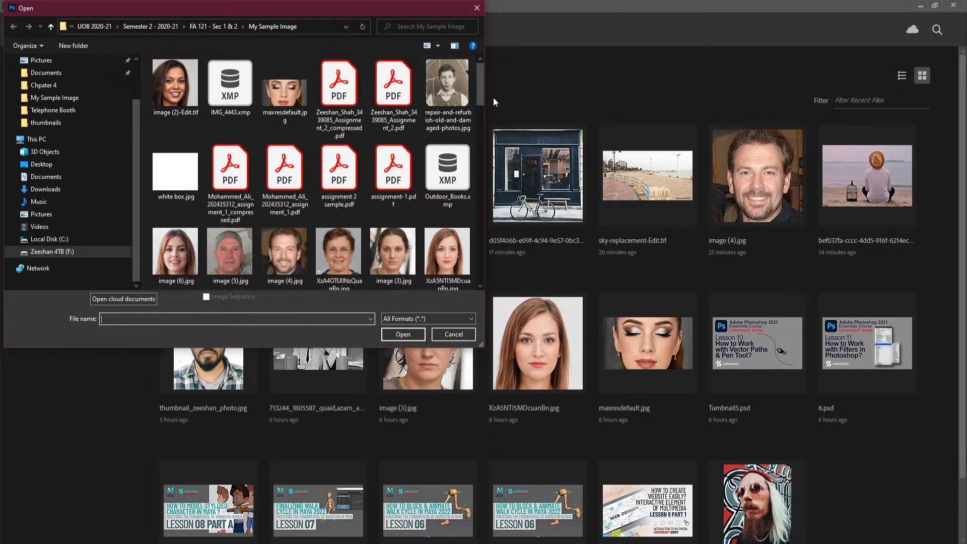
left_click(296, 92)
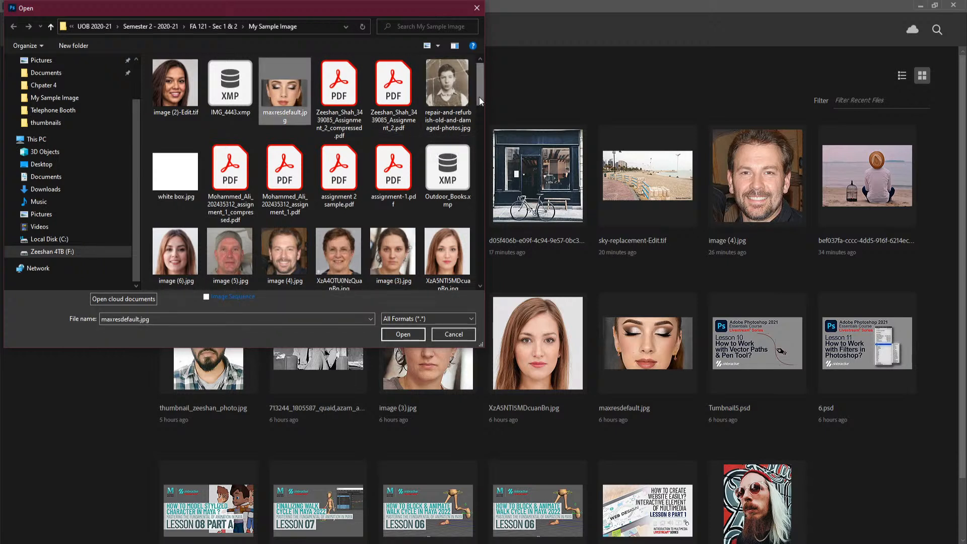
left_click(393, 253, "ctrl")
left_click(403, 334)
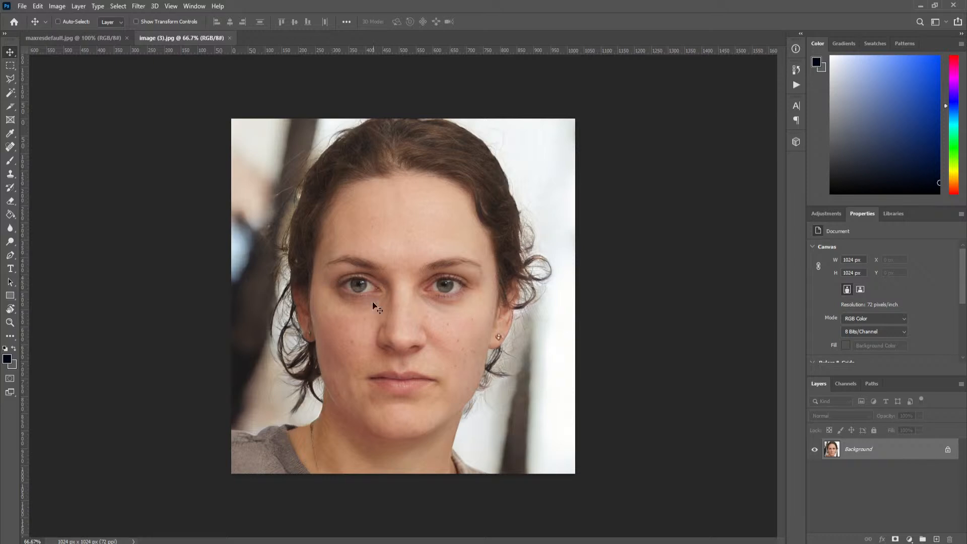
left_click(71, 38)
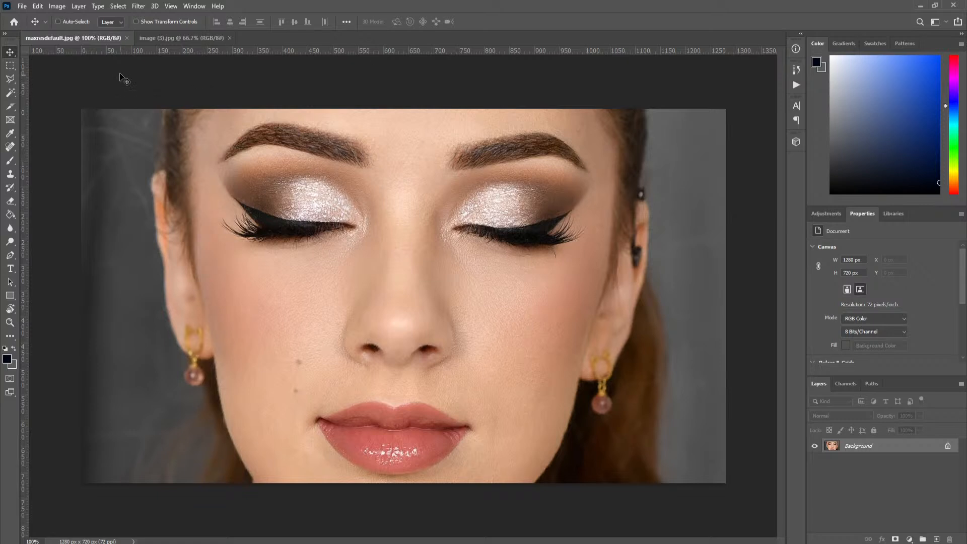
left_click(171, 39)
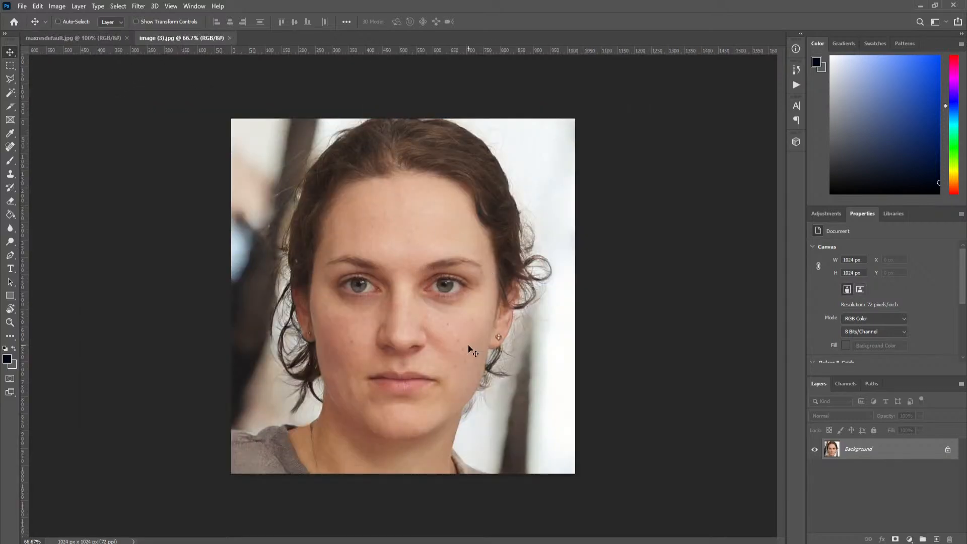
Enable the Makeup Transfer neural filter on image (3).jpg with maxresdefault.jpg as the reference image.
left_click(138, 6)
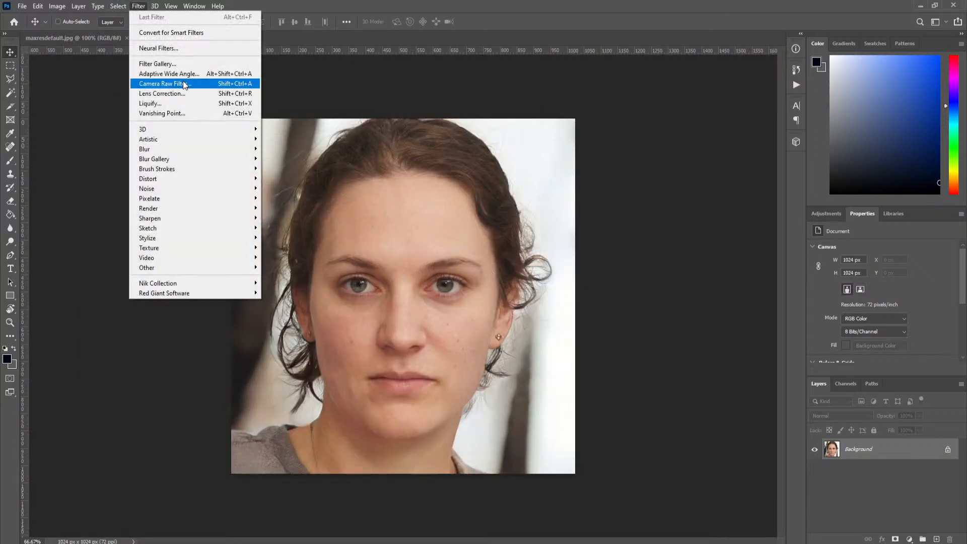
left_click(190, 50)
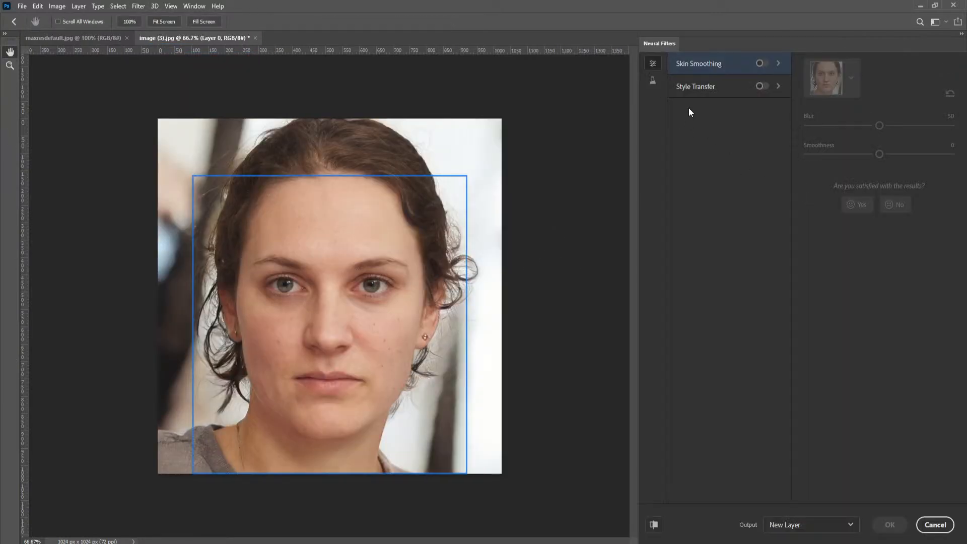
left_click(653, 81)
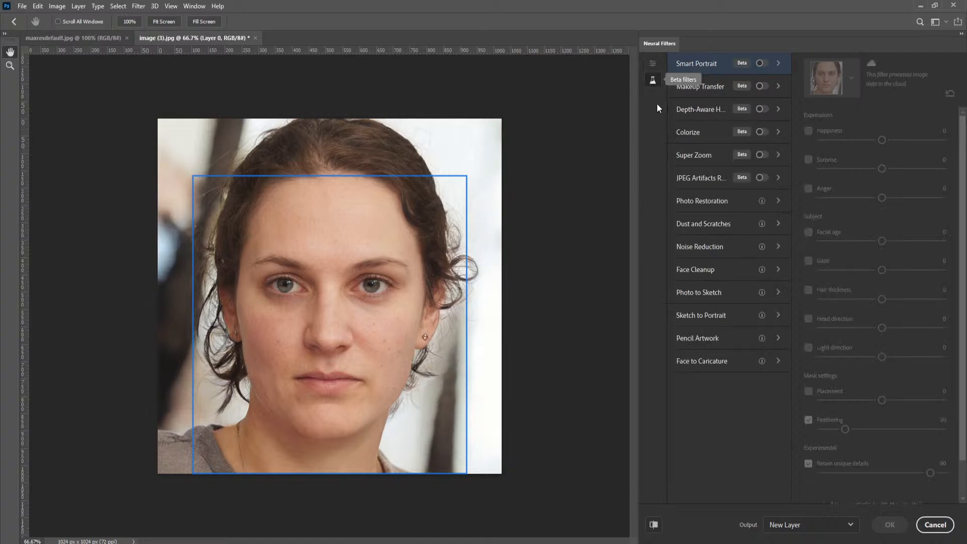
left_click(710, 89)
left_click(764, 86)
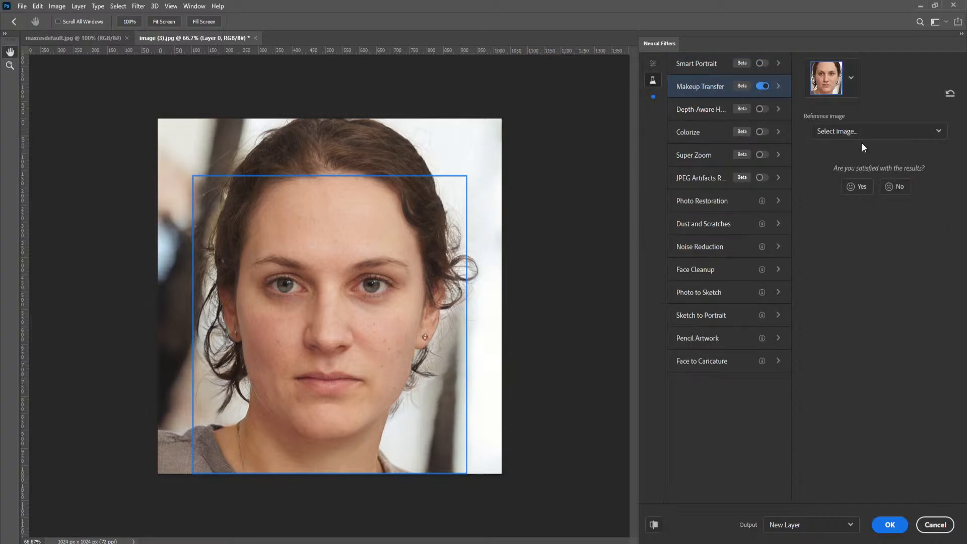
left_click(846, 131)
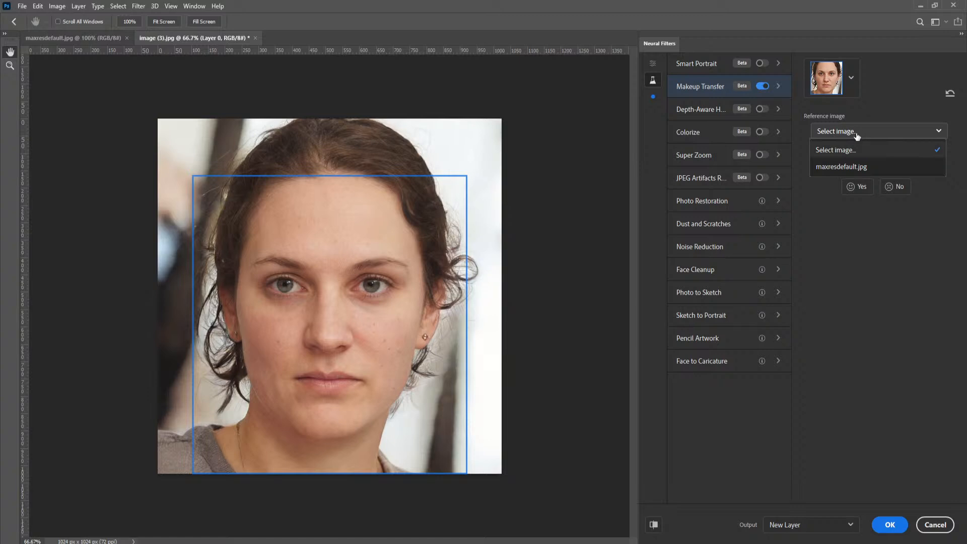
left_click(858, 168)
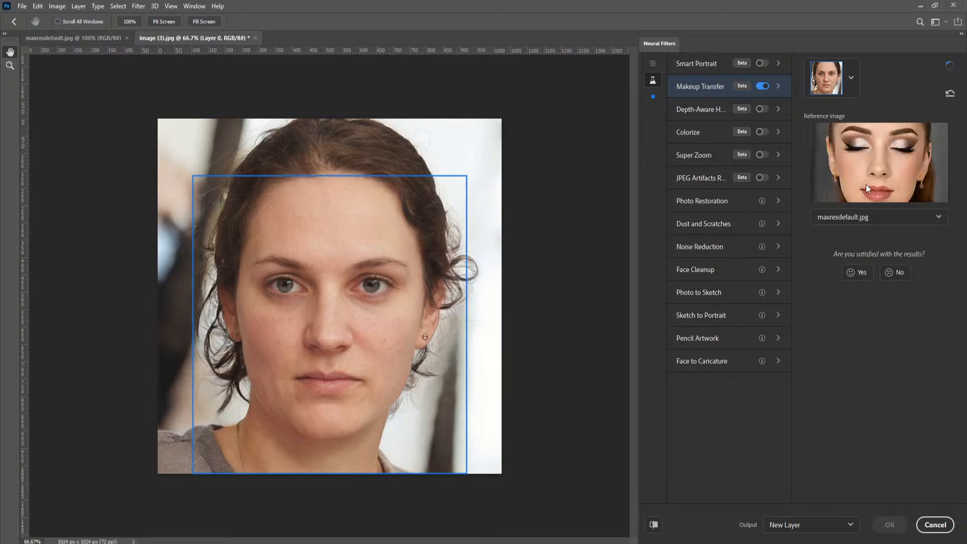
Compare the portrait before and after the makeup transfer.
left_click(654, 524)
left_click(653, 525)
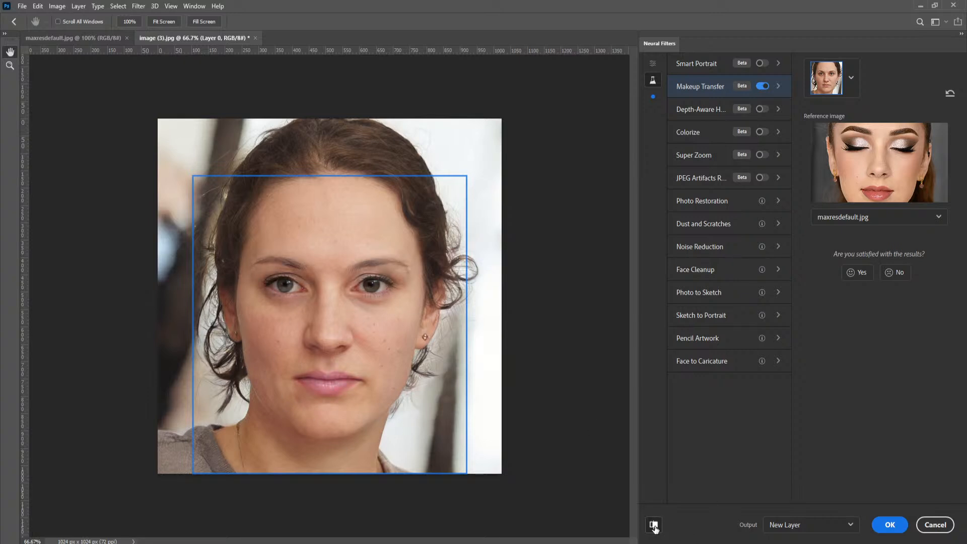
left_click(653, 525)
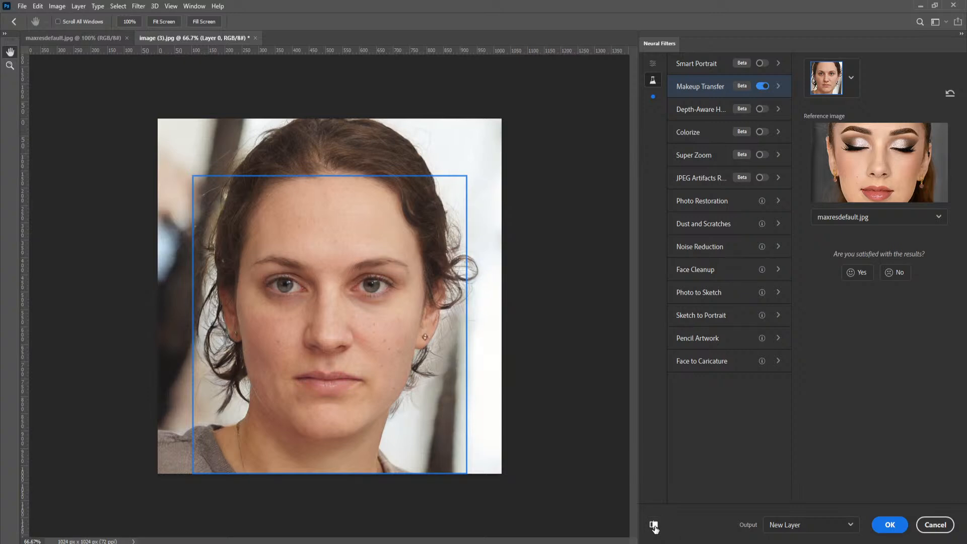
left_click(654, 525)
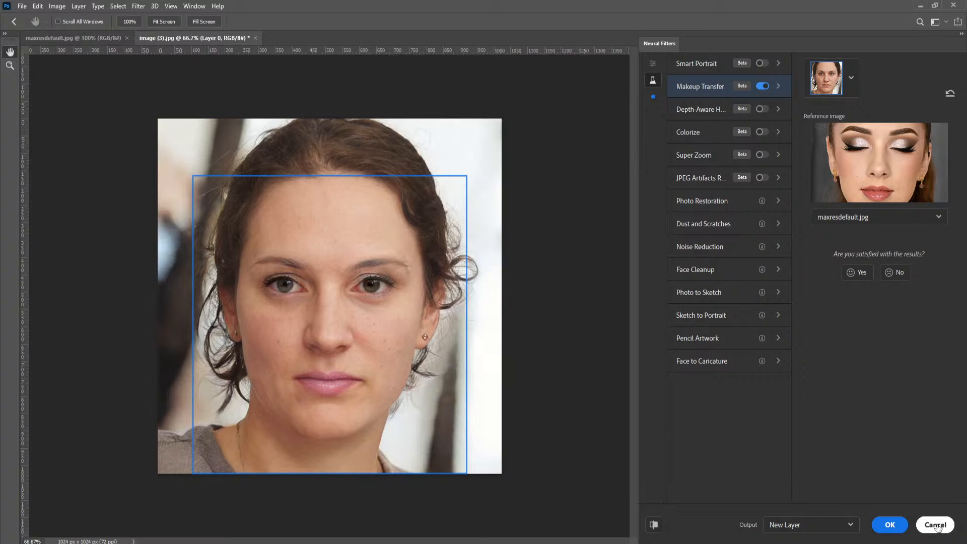
Enable the Depth-Aware Haze filter, try Haze at 73, and set Haze to 27 and Warmth to 31.
left_click(702, 115)
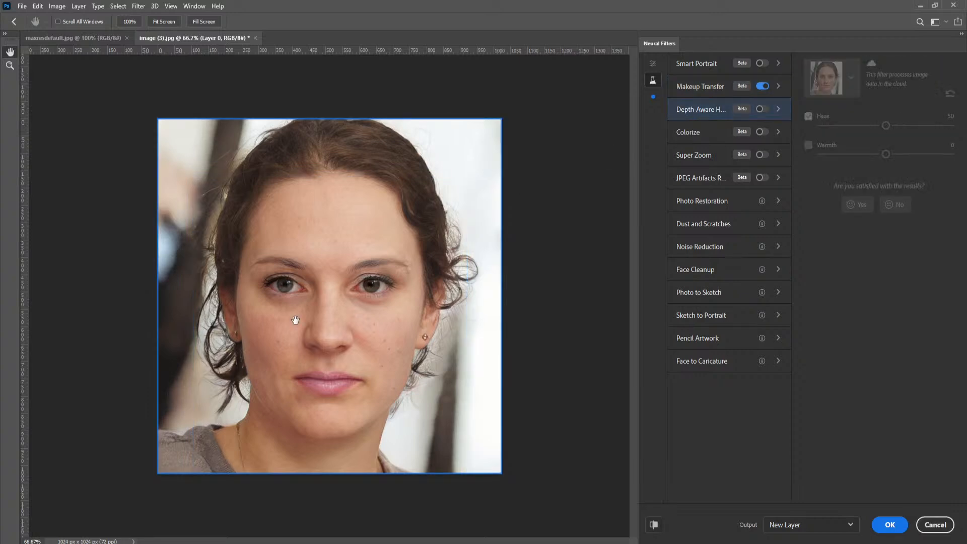
left_click(762, 108)
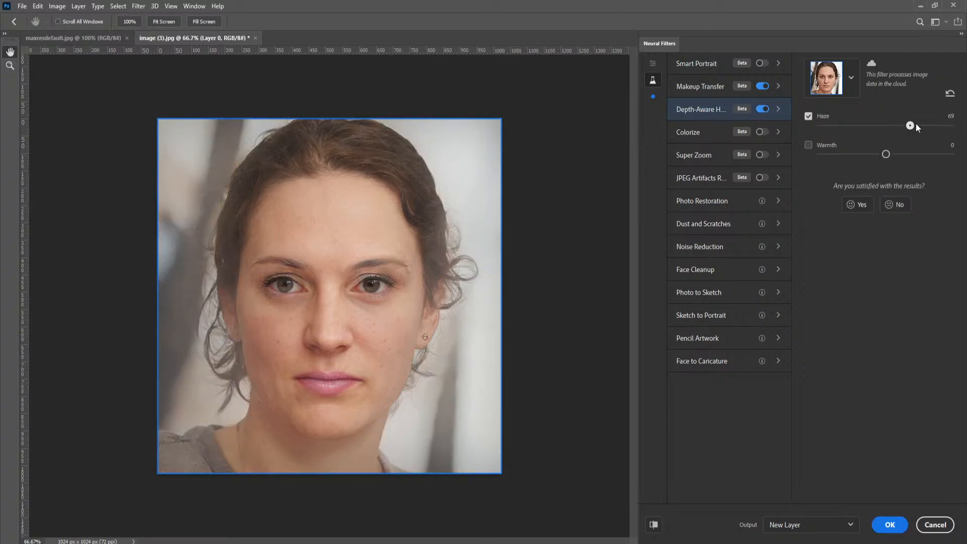
left_click_drag(914, 126, 919, 126)
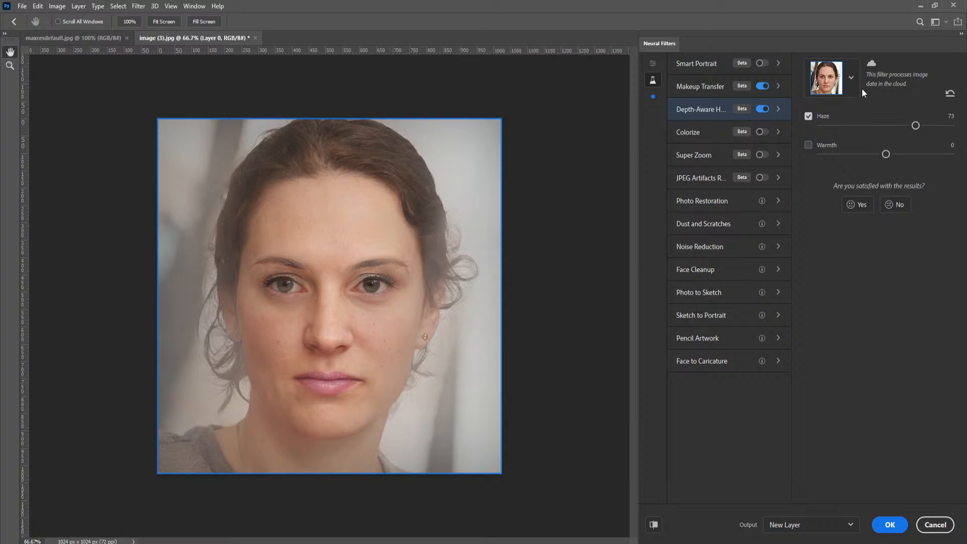
left_click_drag(875, 126, 855, 126)
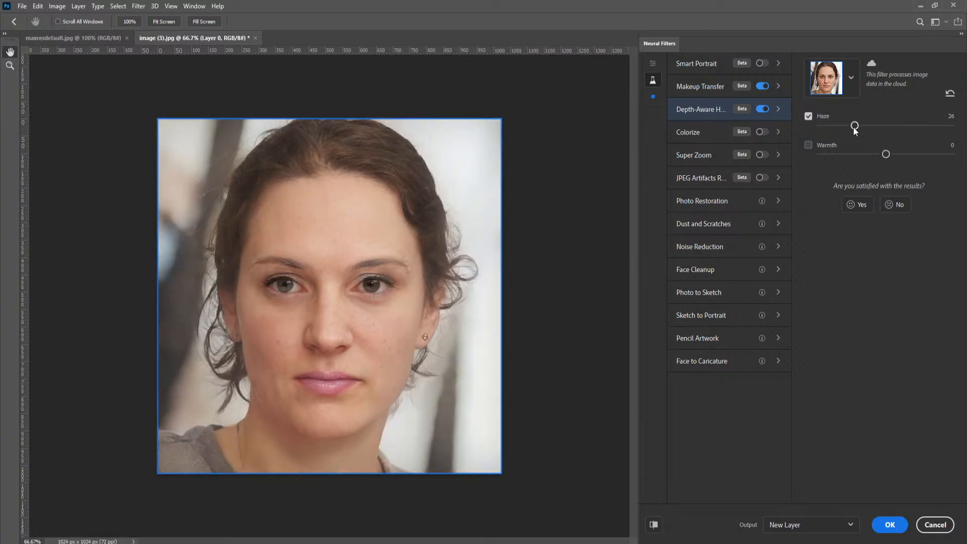
left_click(809, 145)
left_click_drag(897, 156, 929, 158)
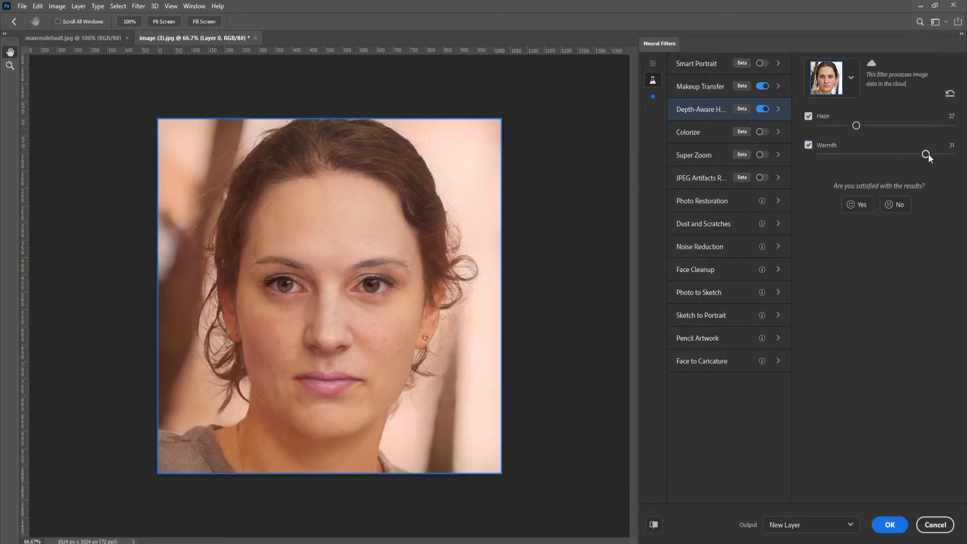
Try the Depth-Aware Haze Warmth at -24, and set it to -10.
left_click_drag(925, 156, 861, 156)
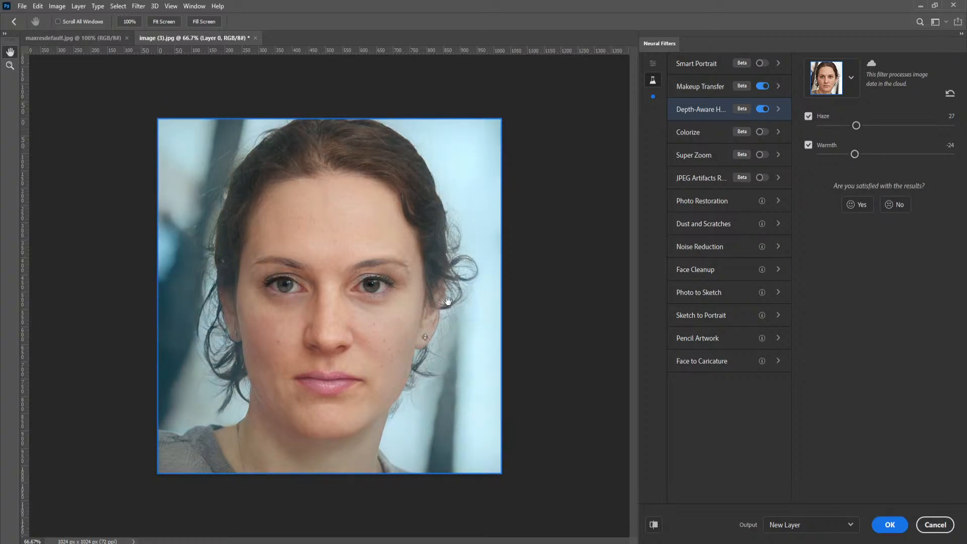
left_click_drag(855, 156, 873, 156)
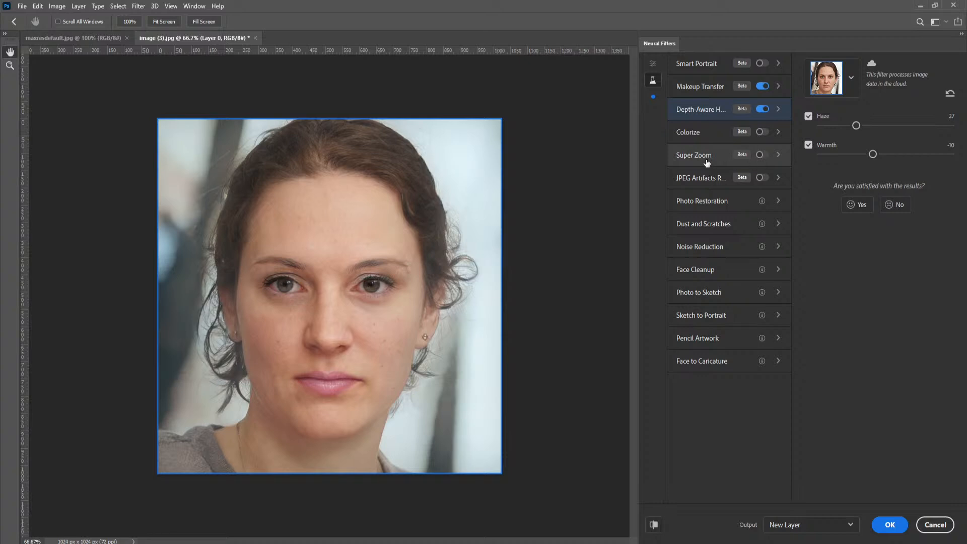
Try Super Zoom on the portrait at 3x with Noise reduction 11 and Sharpen 27, and disable the filter.
left_click(761, 155)
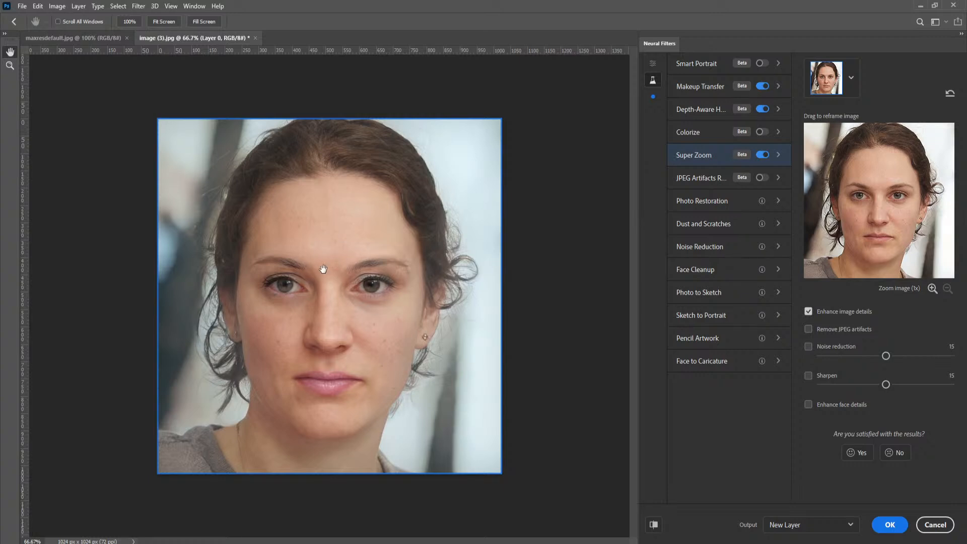
left_click(932, 289)
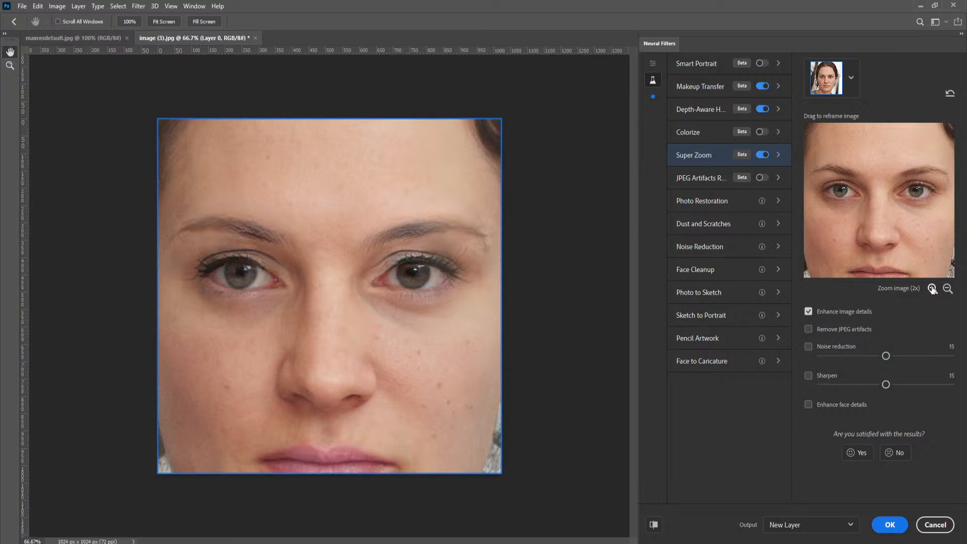
left_click(932, 289)
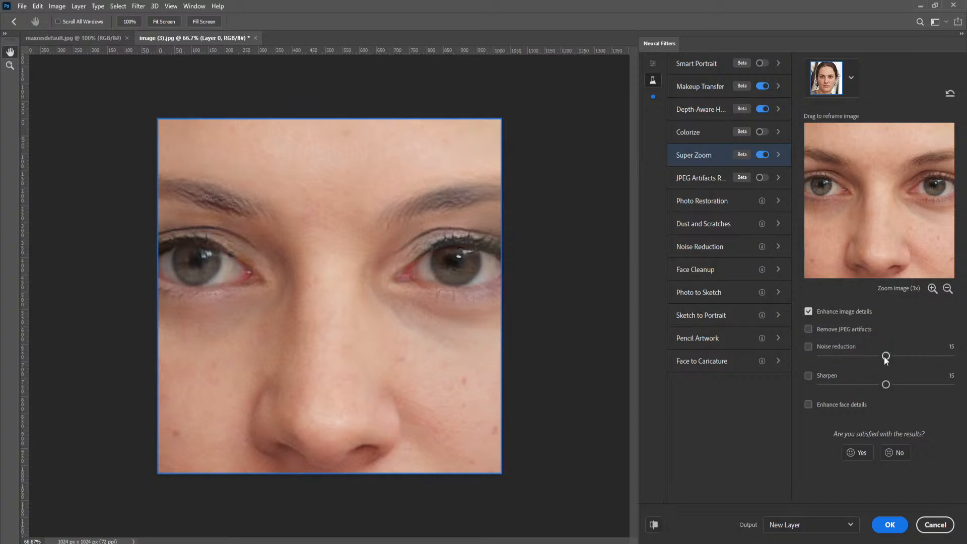
left_click_drag(877, 358, 938, 384)
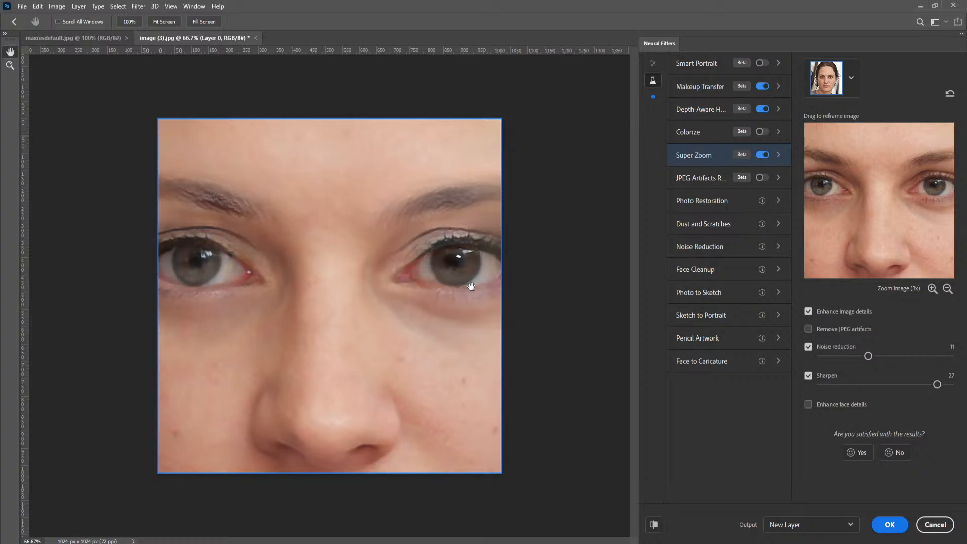
left_click(764, 157)
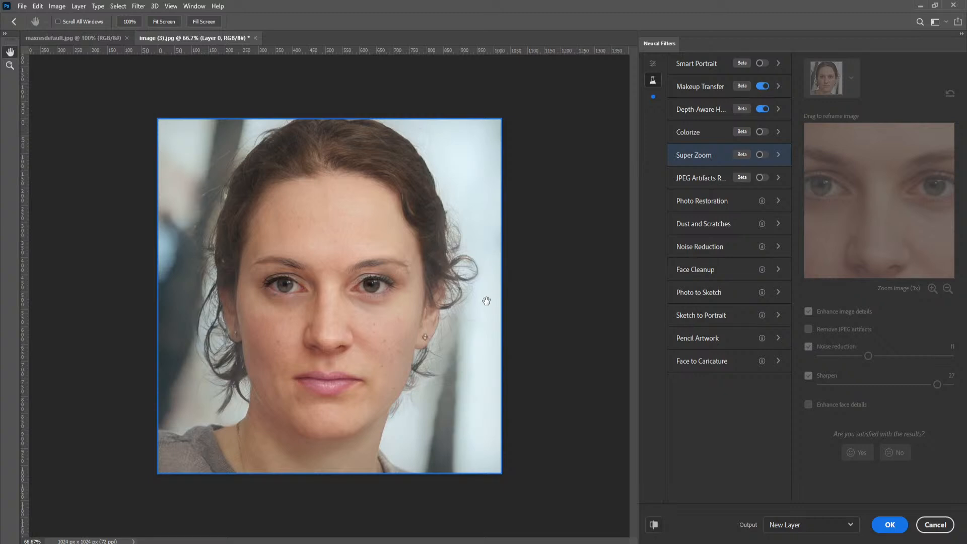
Enable the JPEG Artifacts Removal filter on the portrait and compare the image before and after filtering.
left_click(706, 180)
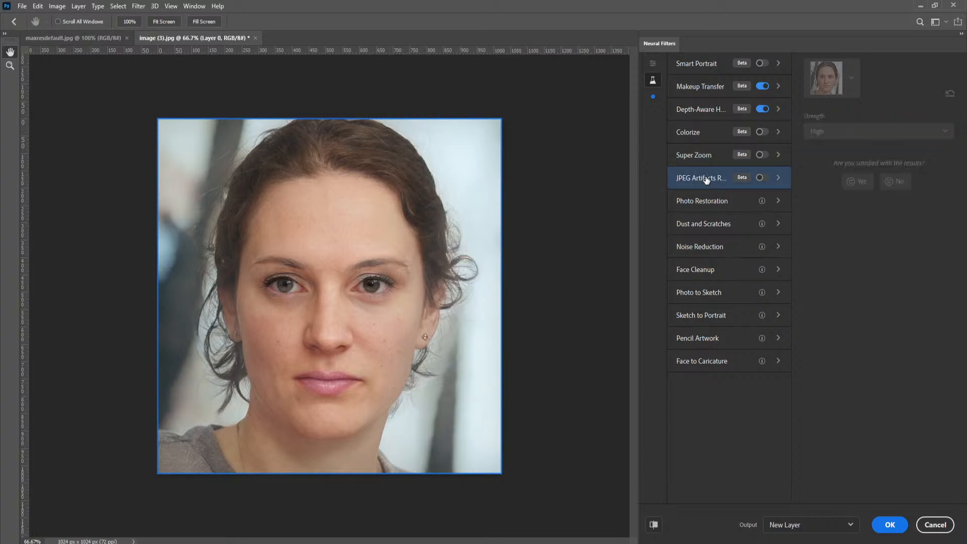
left_click(761, 178)
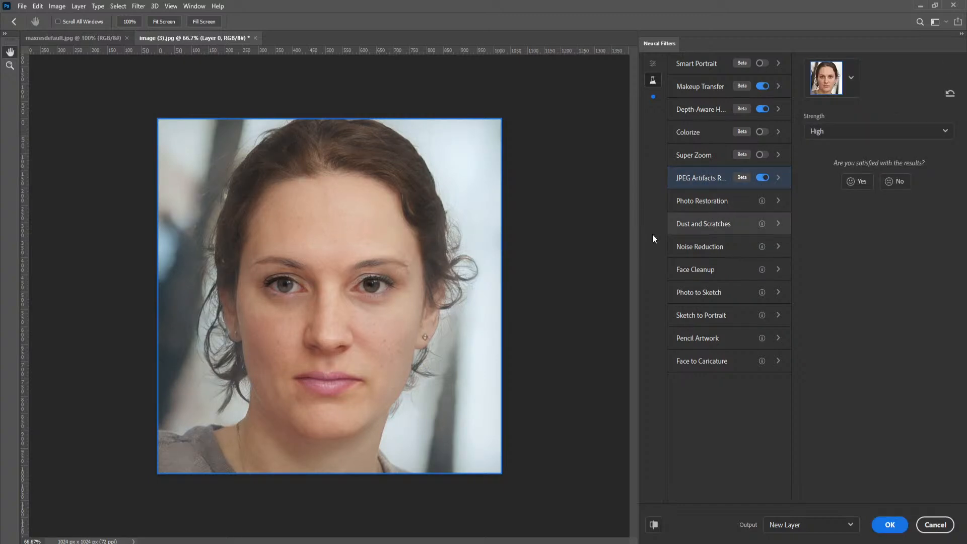
left_click(653, 525)
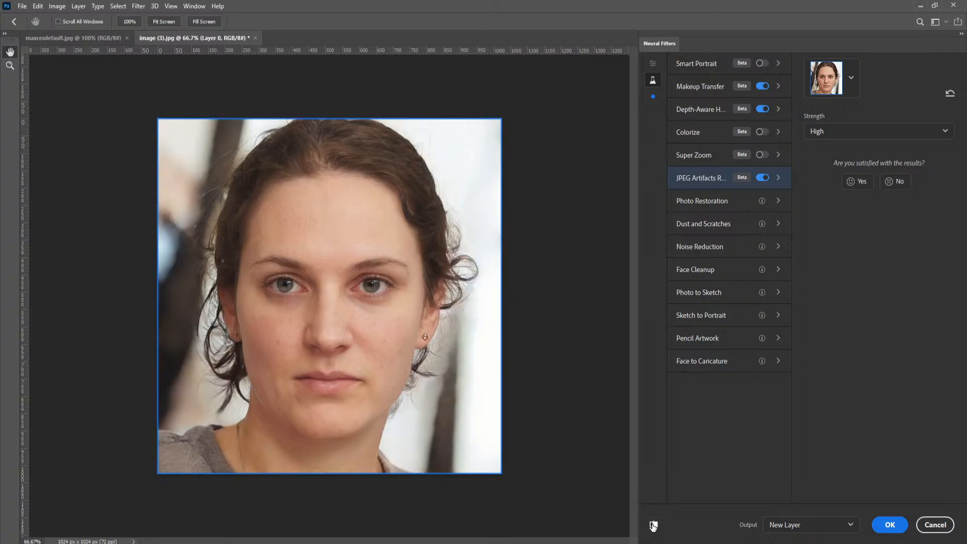
left_click(653, 525)
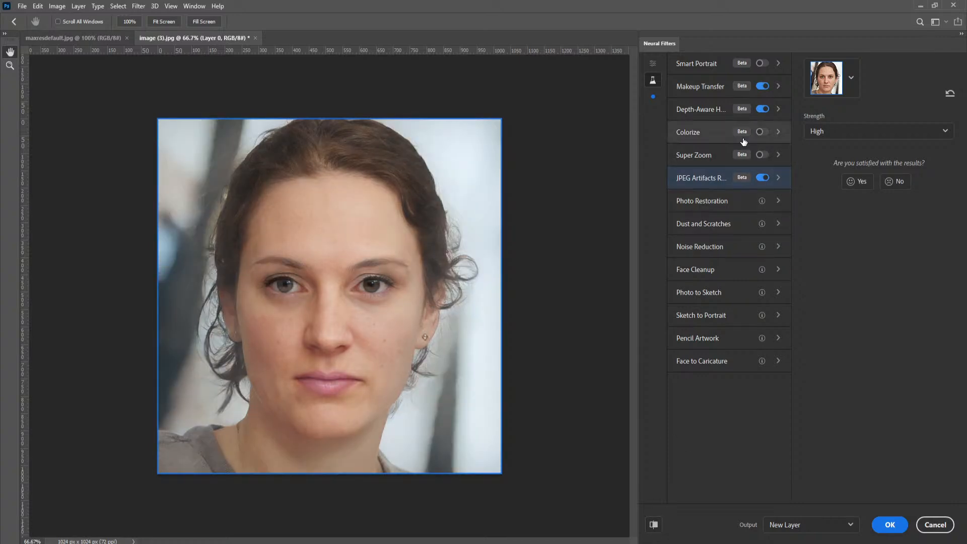
left_click(762, 109)
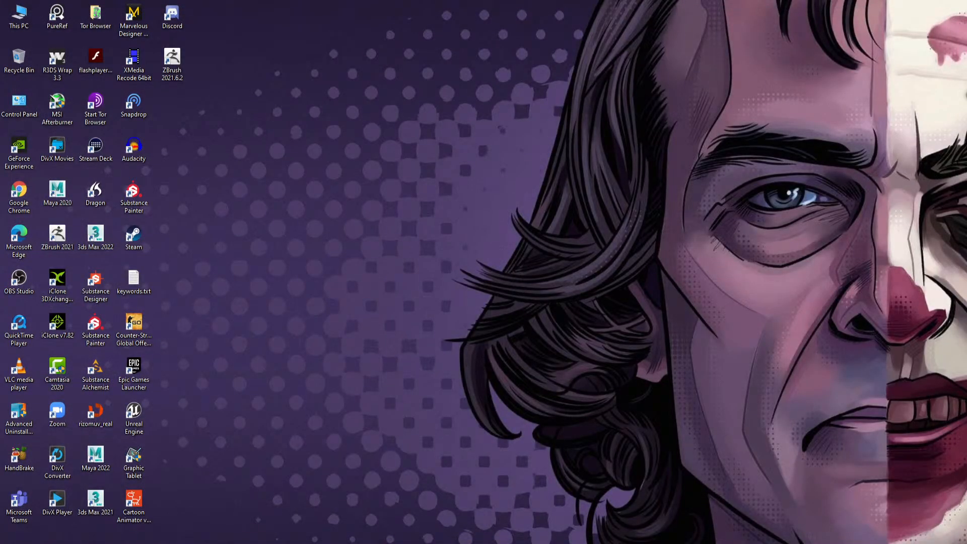
Start Photoshop, dismiss the Selective Tool window and open the recent black-and-white photo of the seated man.
key("super")
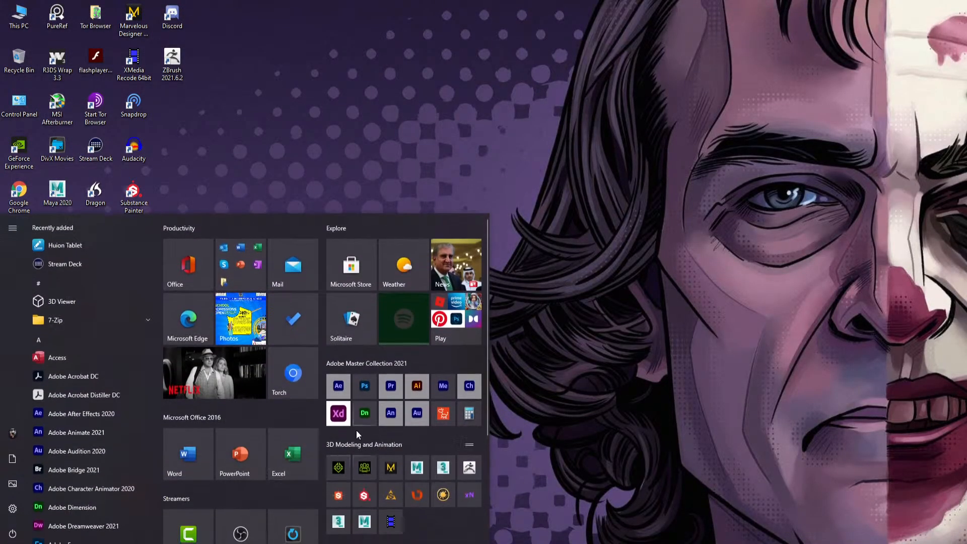
left_click(365, 385)
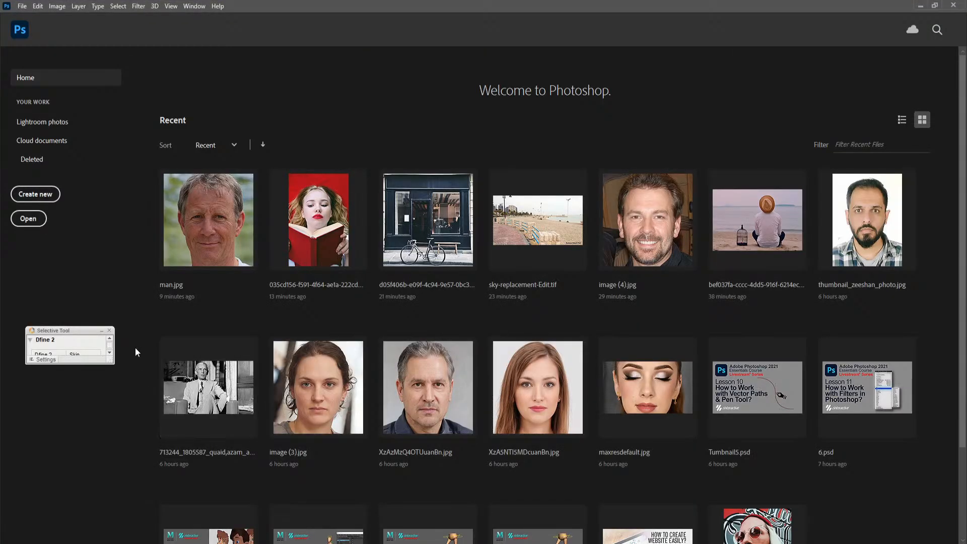
left_click(110, 332)
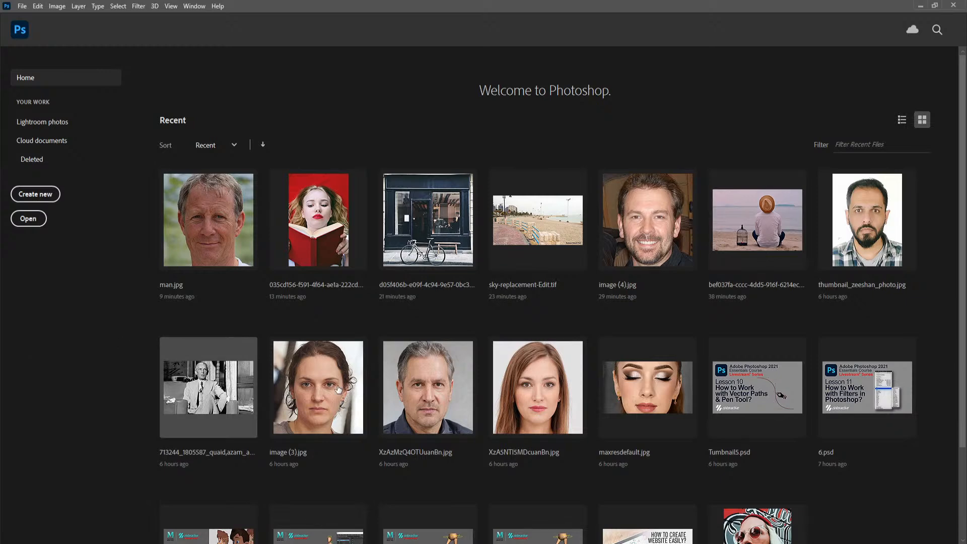
left_click(249, 391)
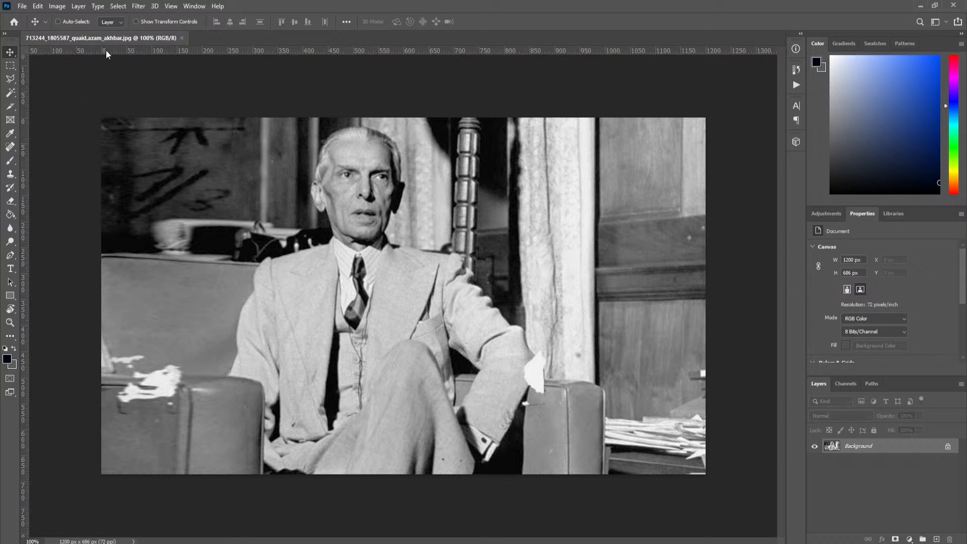
Resize the black-and-white photo to a width of 4000 pixels, keeping its proportions.
left_click(57, 6)
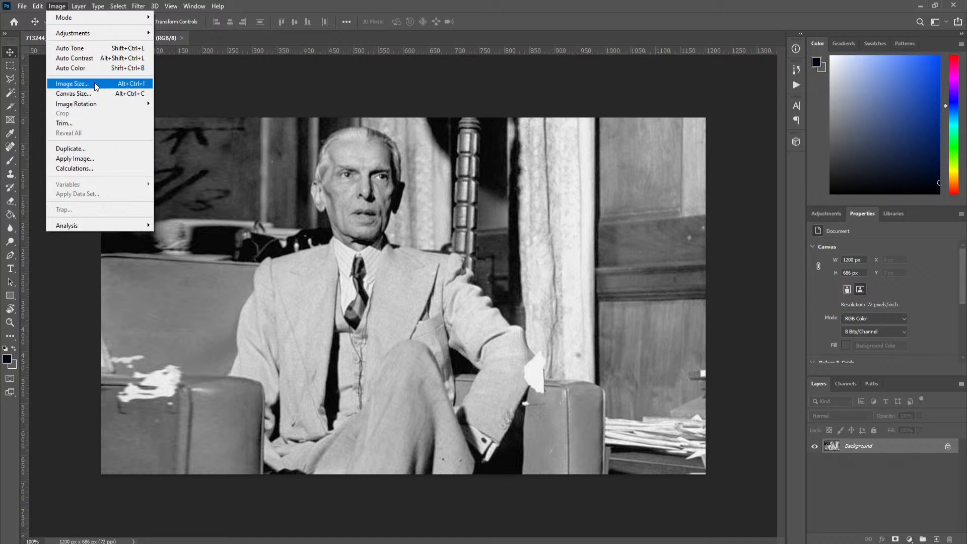
left_click(72, 84)
key("ctrl+alt+i")
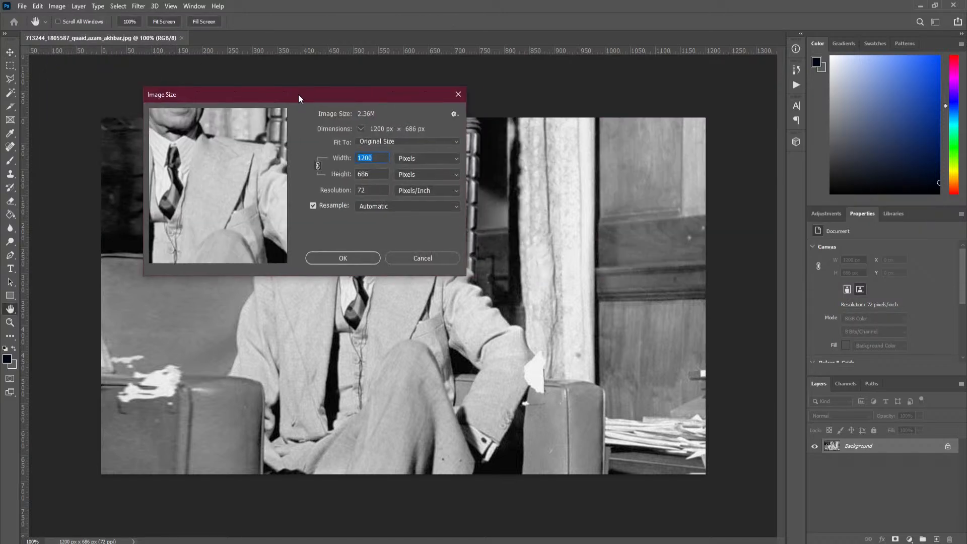
left_click_drag(297, 97, 313, 93)
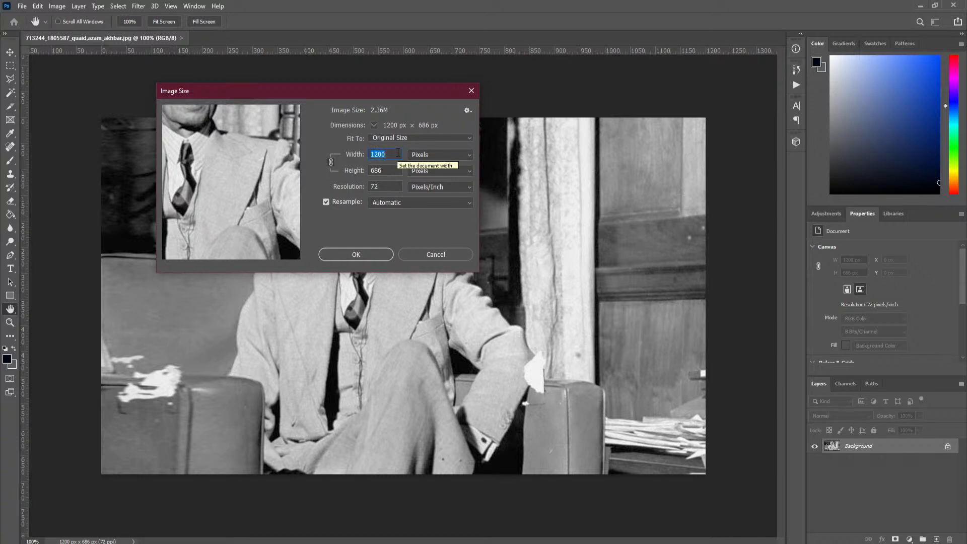
type("4000")
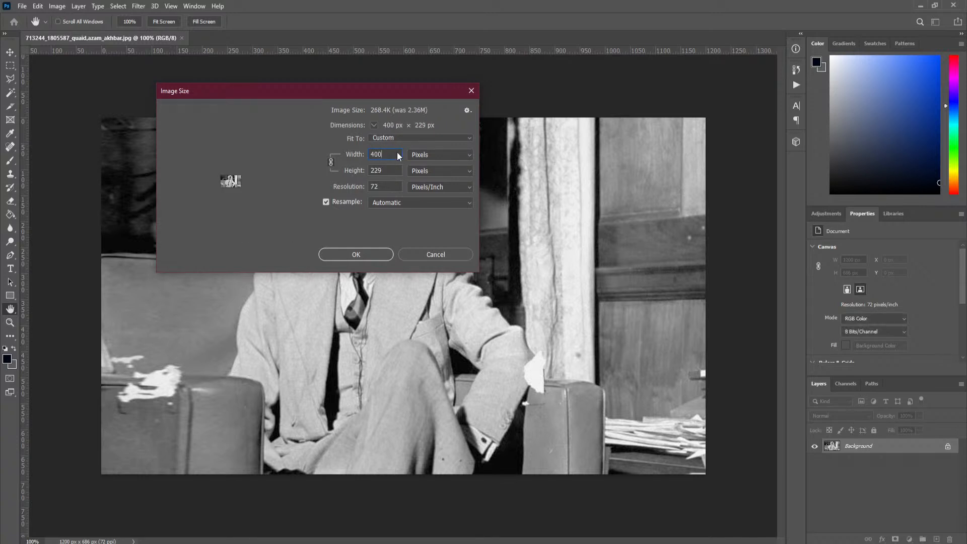
left_click(352, 253)
key("v")
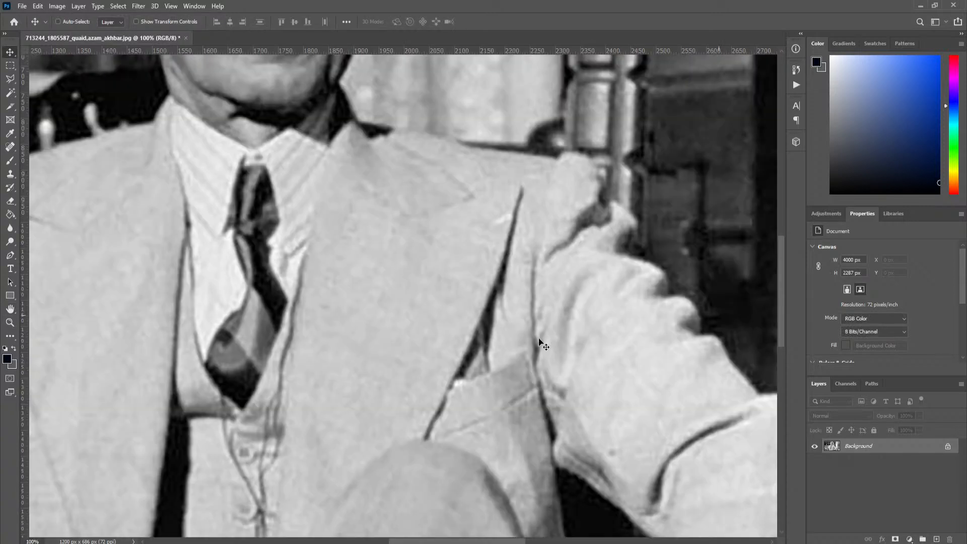
Enable the JPEG Artifacts Removal neural filter on the enlarged photo, with the man's face in view.
scroll(506, 280, "up", 5)
scroll(506, 280, "up", 8)
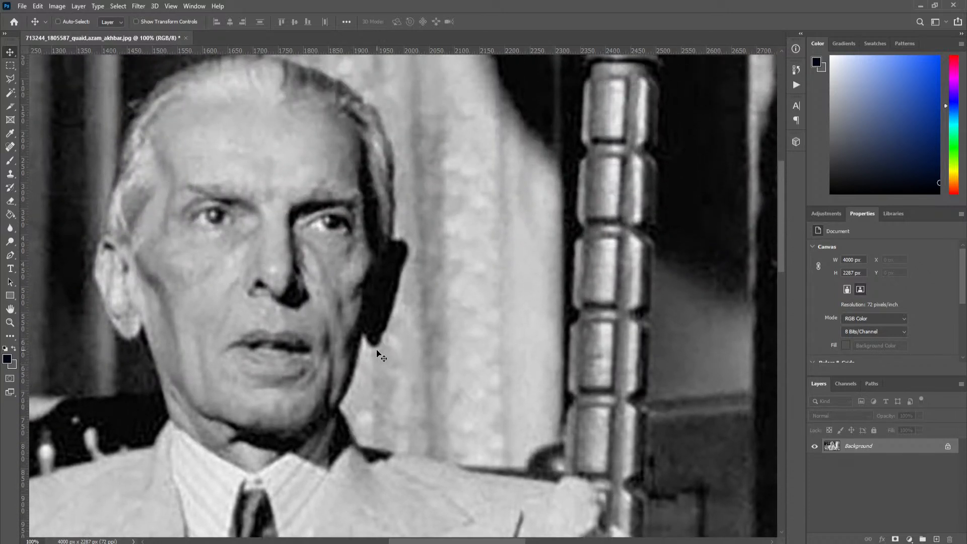
left_click(139, 6)
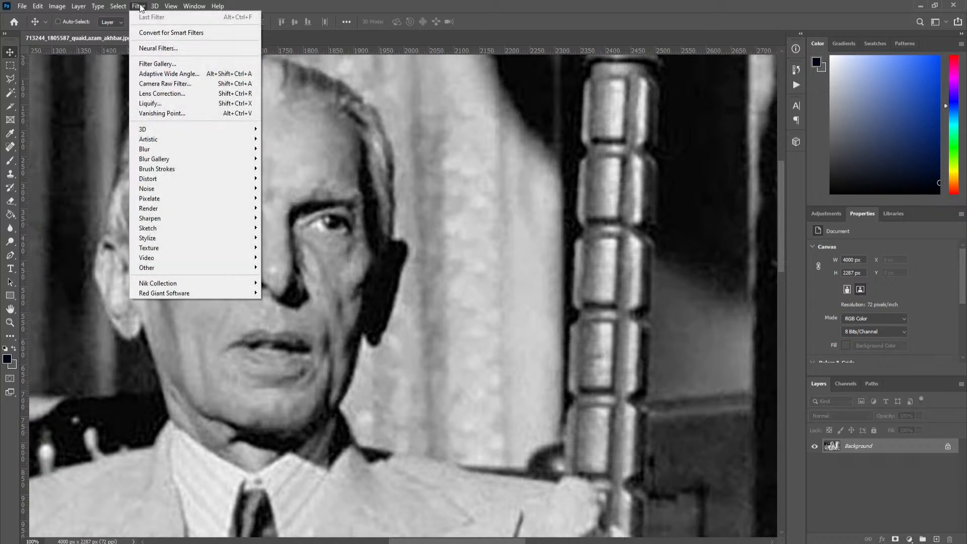
left_click(193, 50)
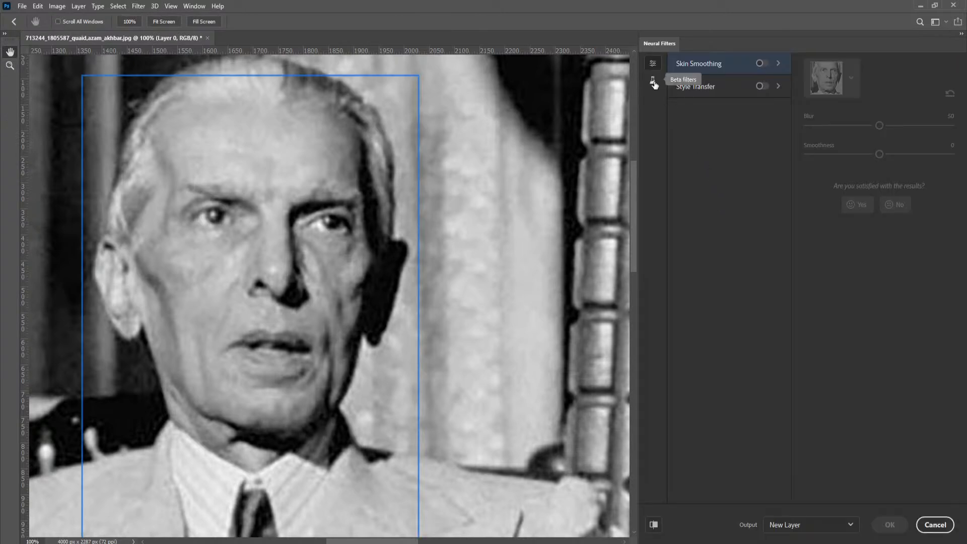
left_click(653, 82)
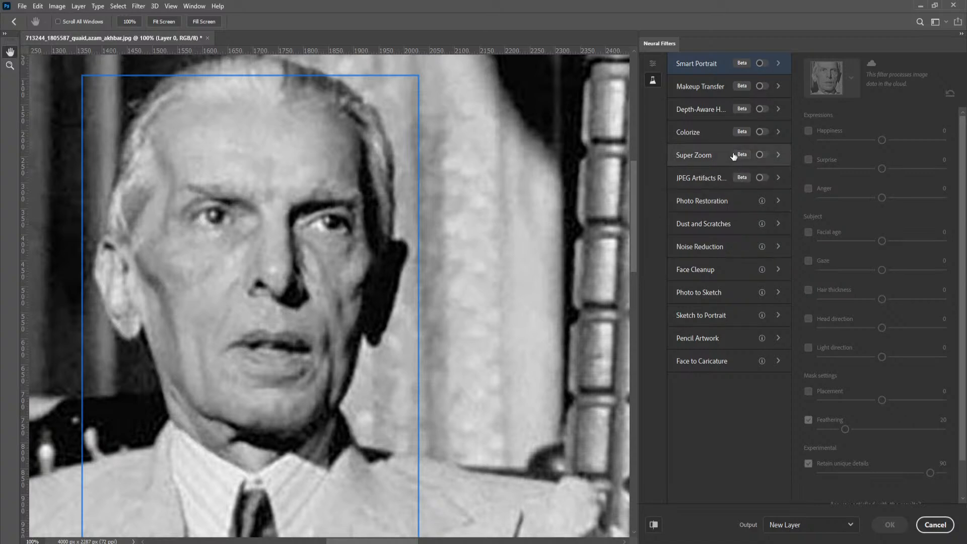
left_click(710, 182)
left_click(762, 179)
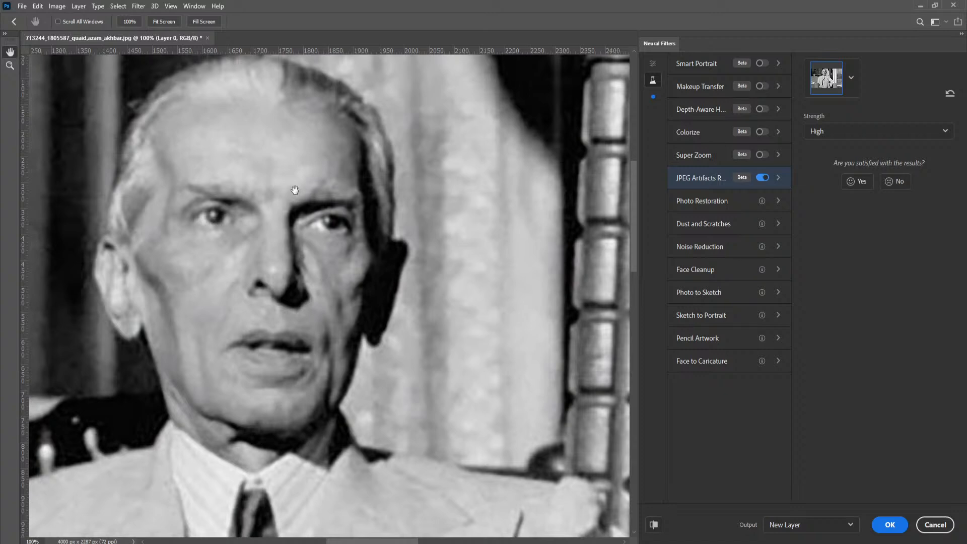
Try the JPEG Artifacts Removal strength at Low and High, and cancel the neural filter.
left_click(848, 134)
left_click(847, 151)
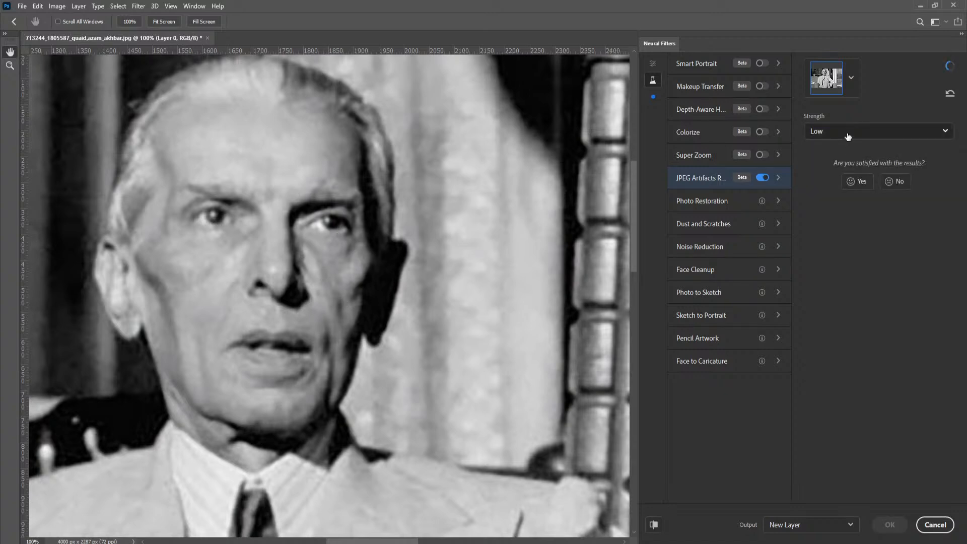
left_click(848, 134)
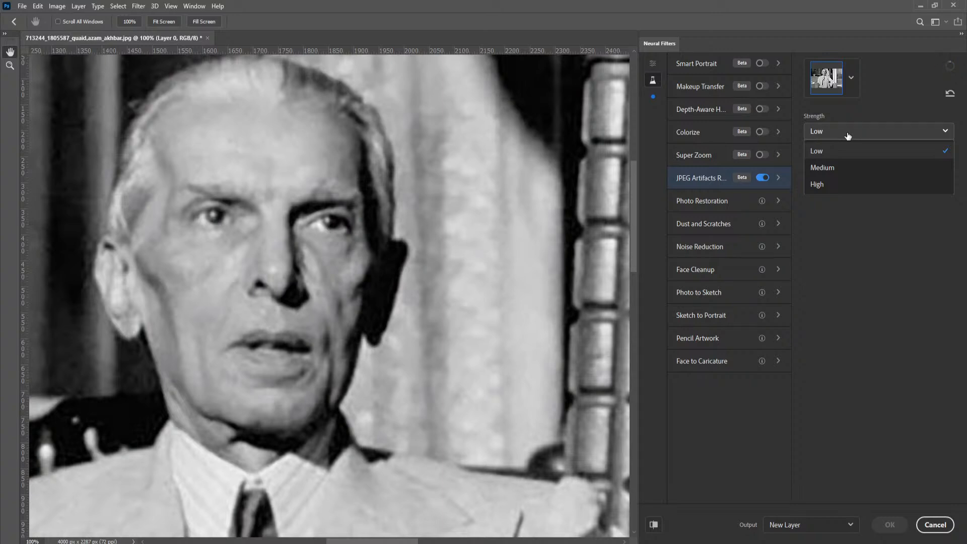
left_click(845, 185)
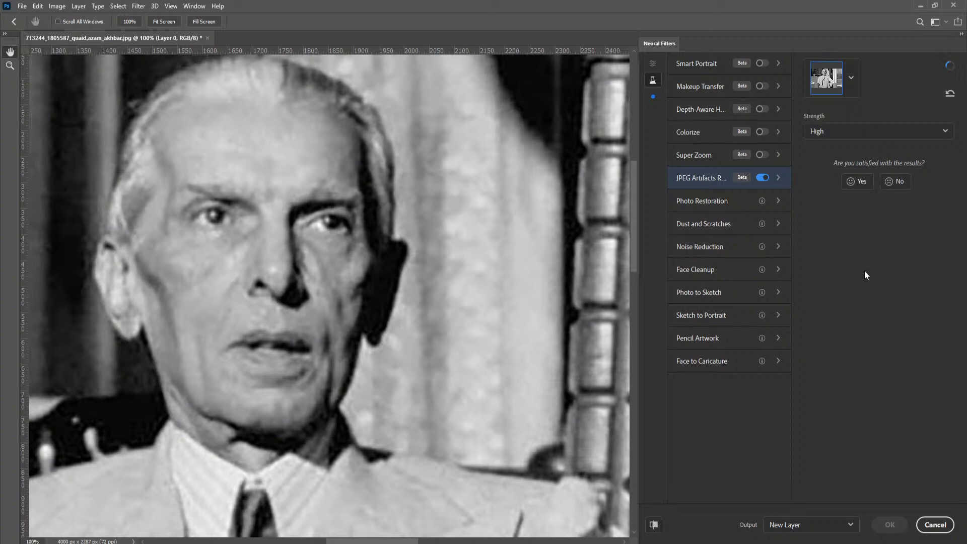
left_click(936, 525)
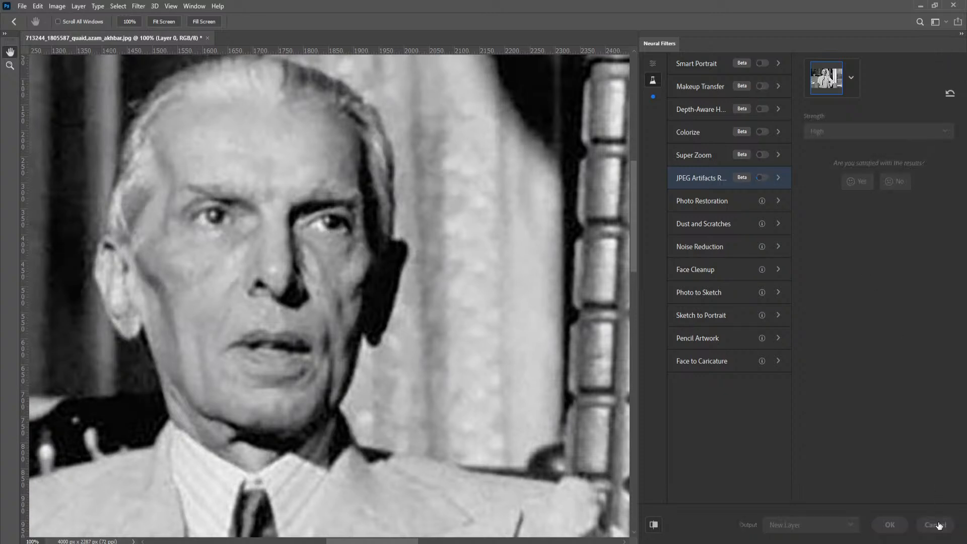
Revert the photo to its original opened state, undoing the image resize.
left_click(796, 70)
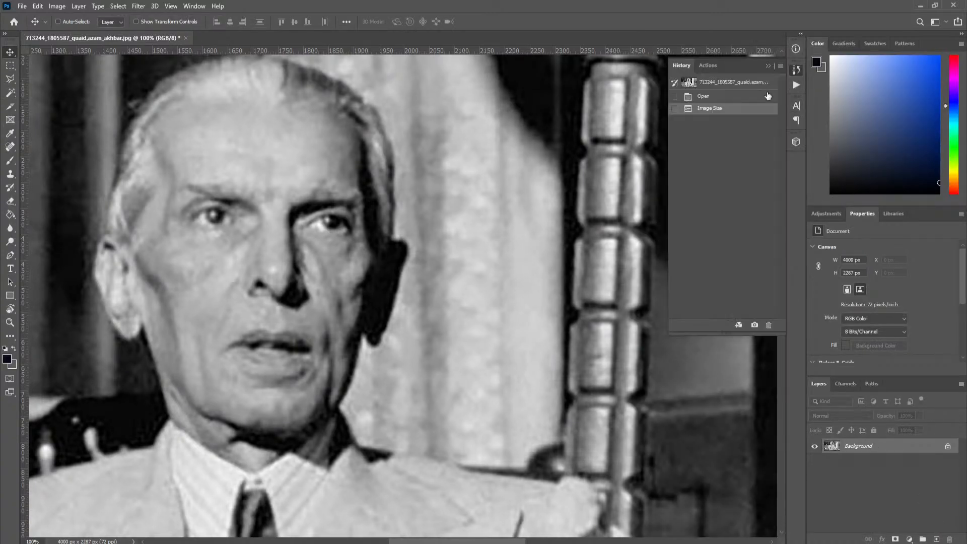
left_click(721, 84)
left_click(768, 66)
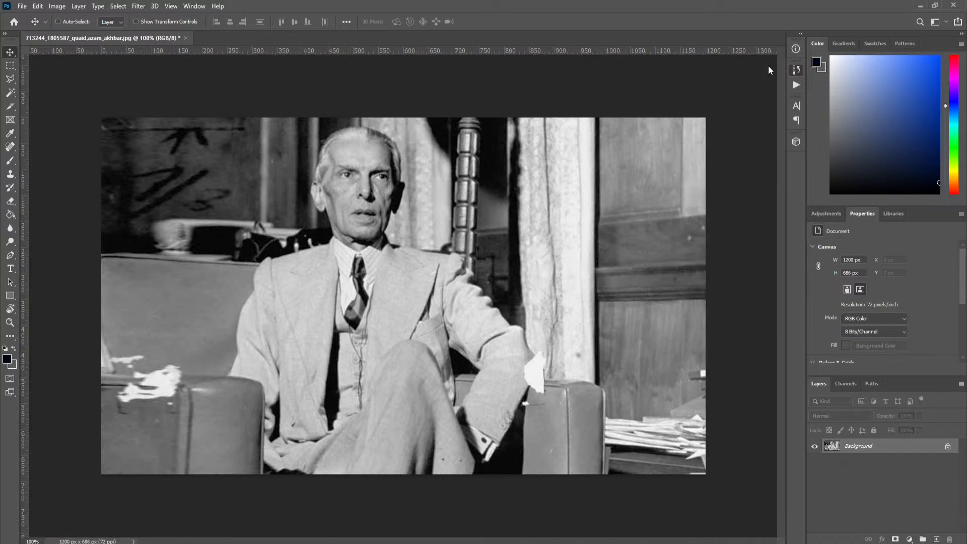
Enable the Colorize neural filter on the black-and-white photo.
left_click(139, 7)
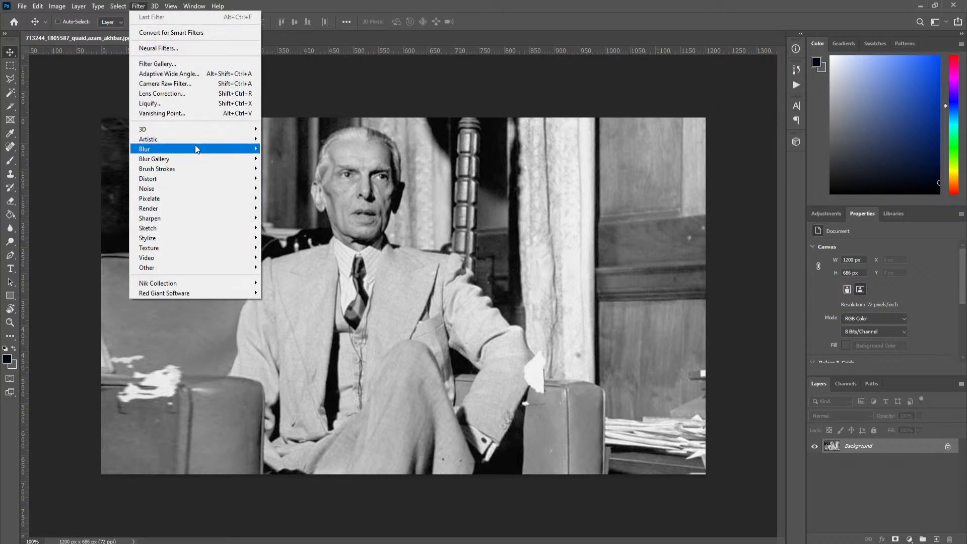
left_click(161, 48)
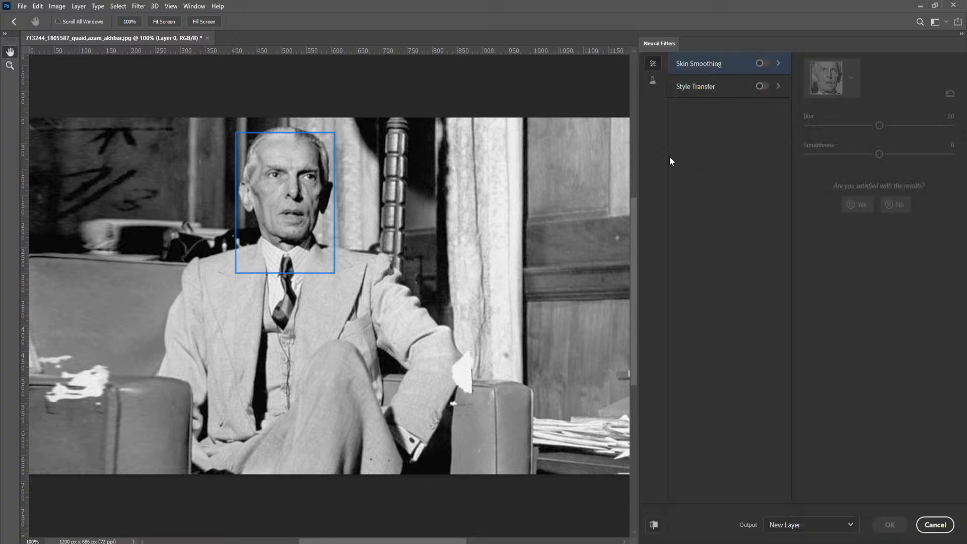
left_click(652, 81)
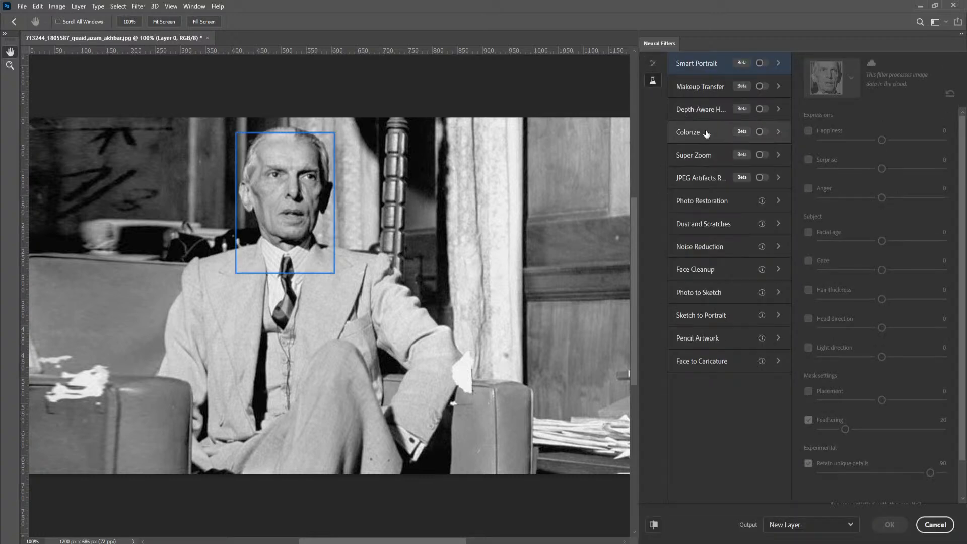
left_click(712, 137)
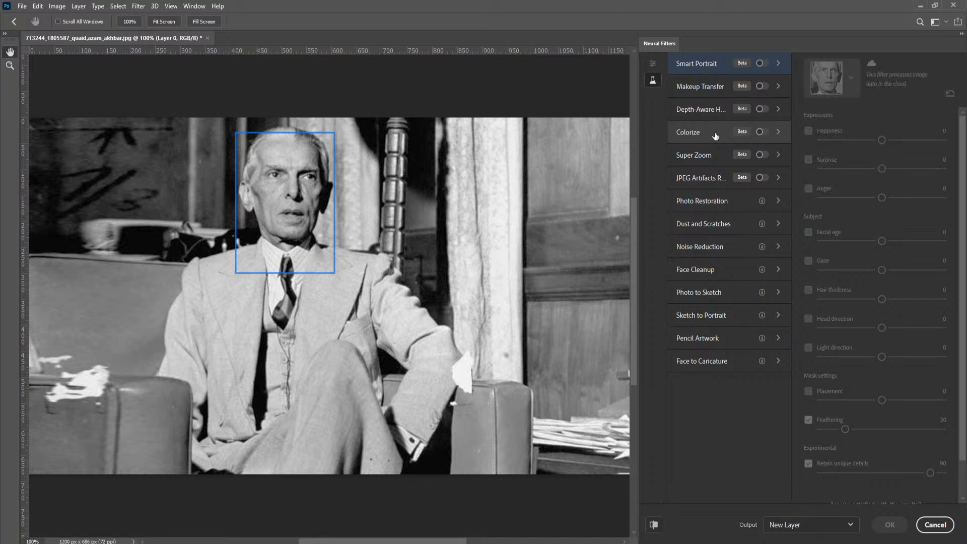
left_click(761, 133)
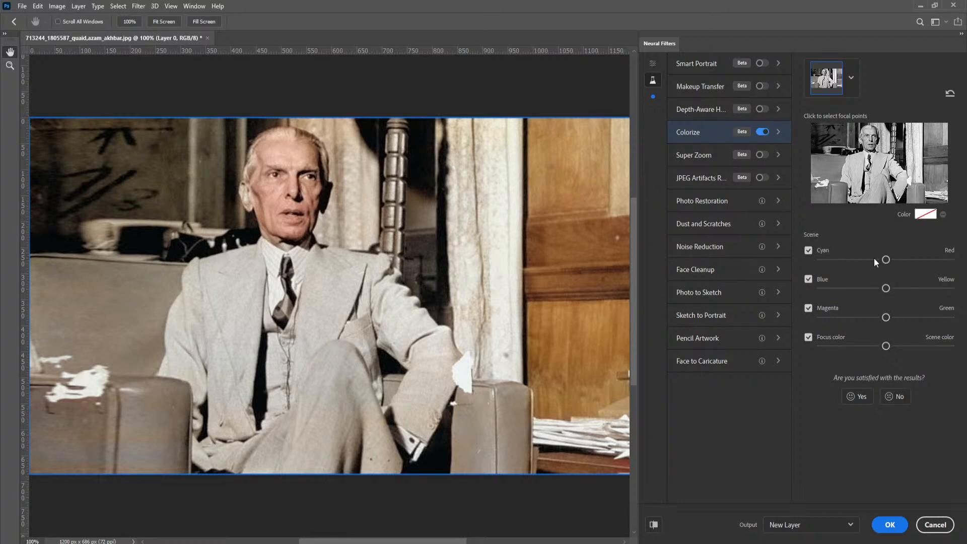
Try Colorize's scene balance toward cyan, blue and magenta with more scene color, and reset the filter's parameters.
mouse_move(886, 260)
left_mouse_down()
mouse_move(863, 260)
mouse_move(871, 261)
left_mouse_up()
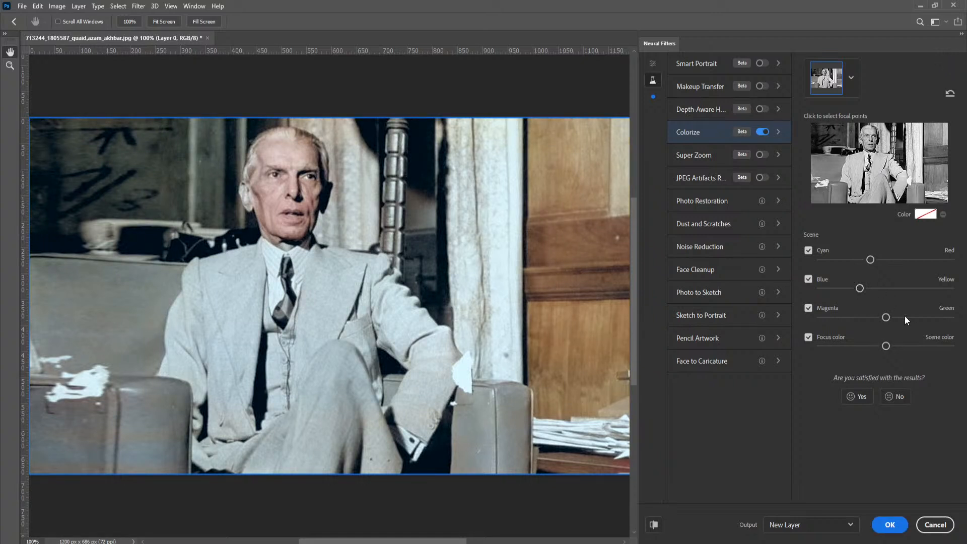
left_click_drag(886, 318, 914, 349)
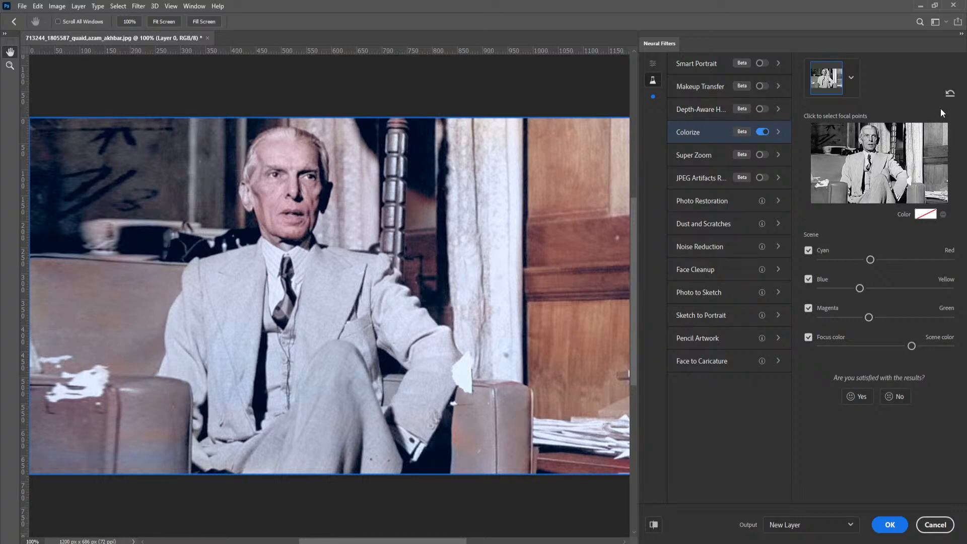
left_click(950, 93)
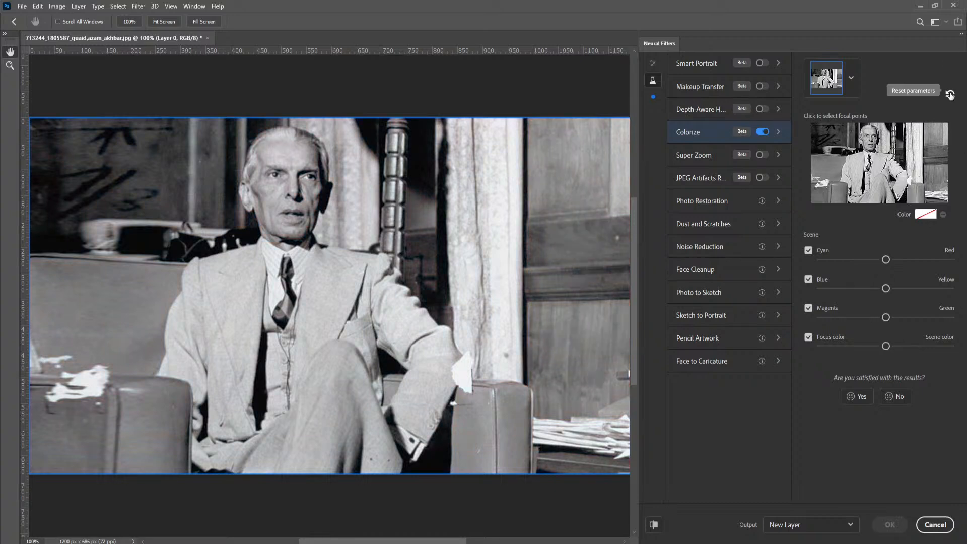
Place Colorize focal points in dark green 196013 on the sofa's backrest and both armrests.
left_click(929, 212)
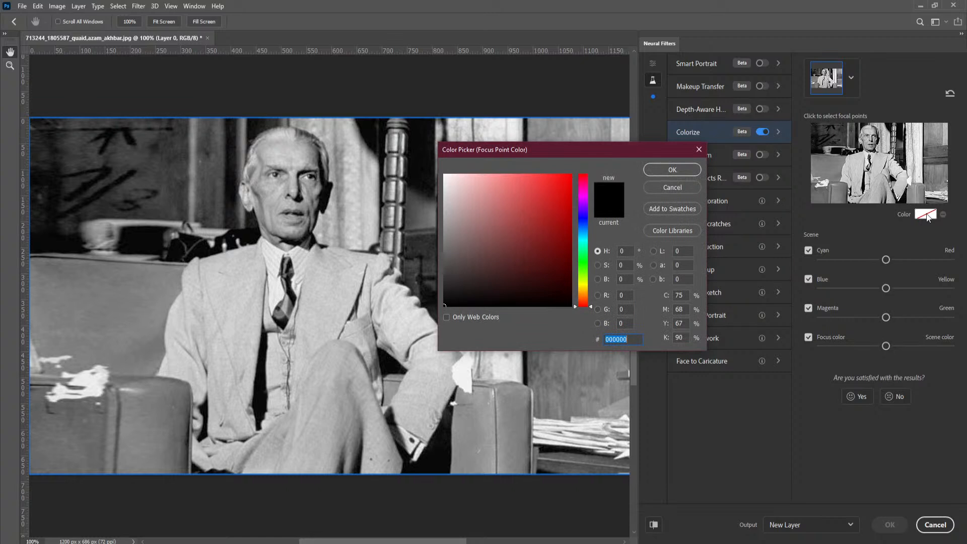
left_click(583, 264)
left_click_drag(524, 266, 546, 257)
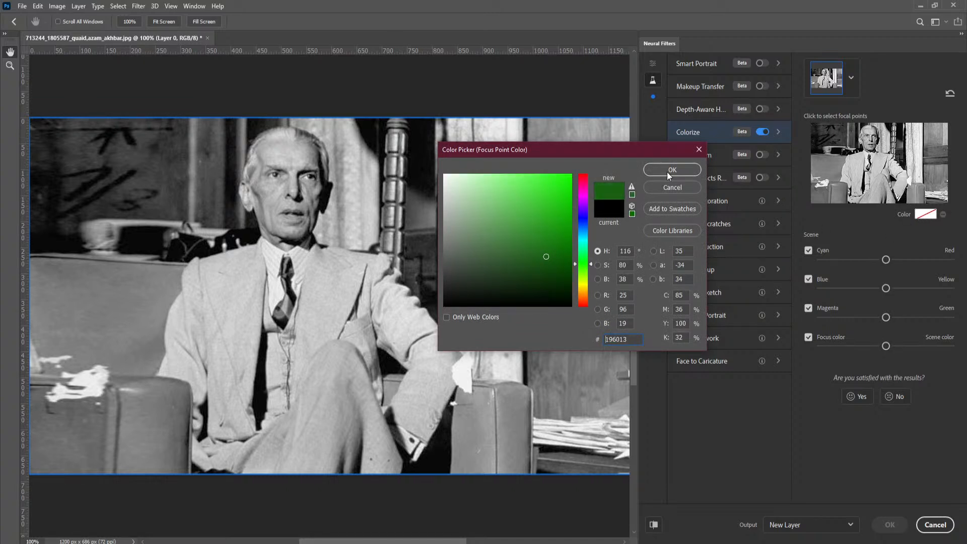
left_click(672, 170)
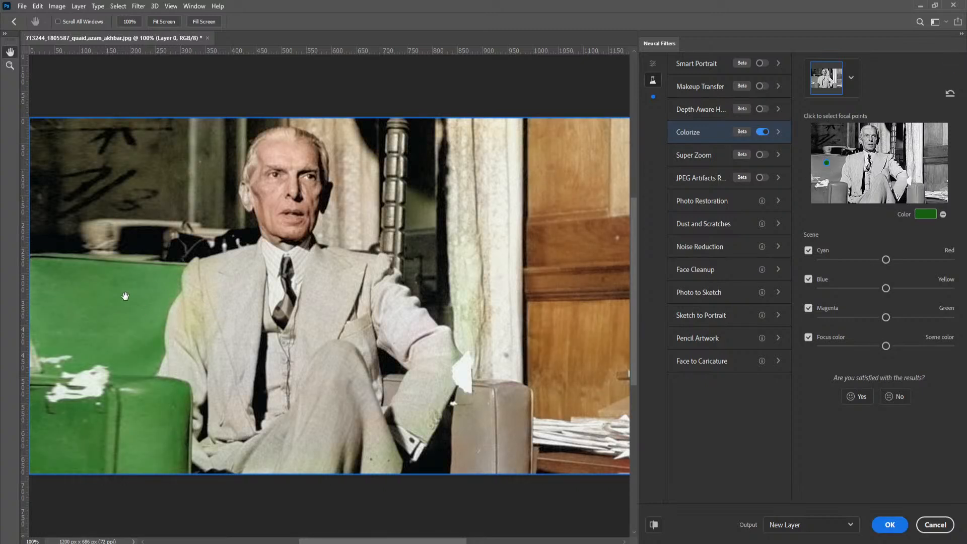
left_click(836, 193)
left_click(918, 193)
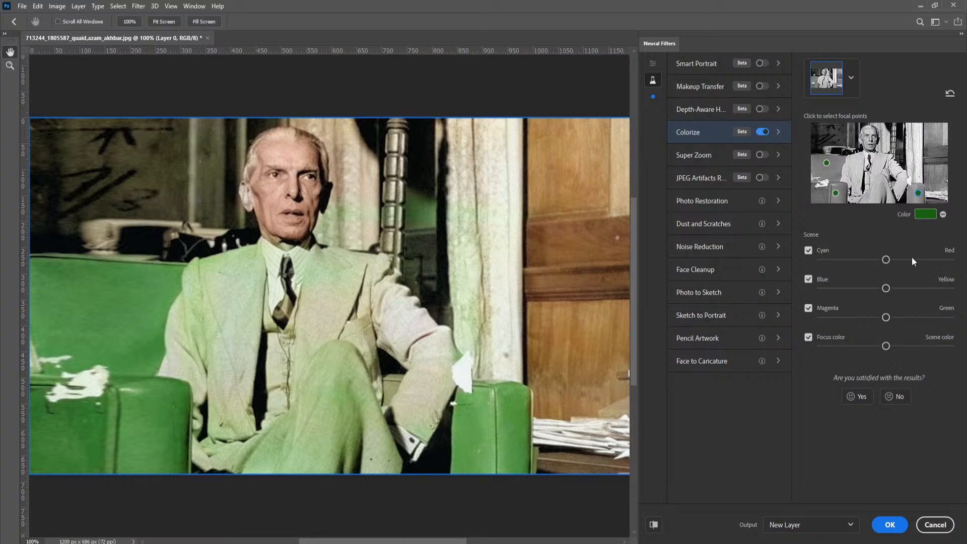
Colorize the man's suit with focal points in golden brown 977013 on both sides of the jacket and on the trousers.
left_click(856, 165)
left_click(922, 214)
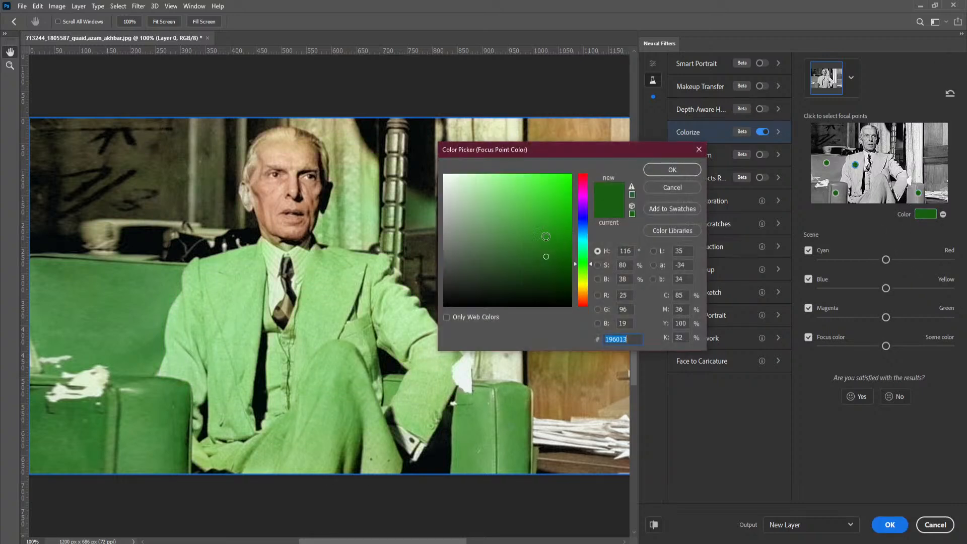
left_click(583, 291)
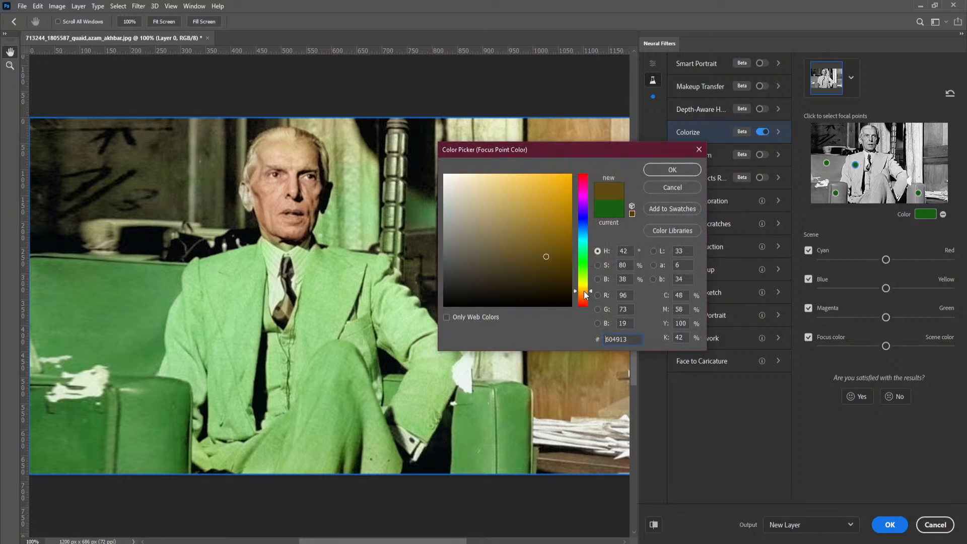
left_click(556, 228)
left_click(665, 171)
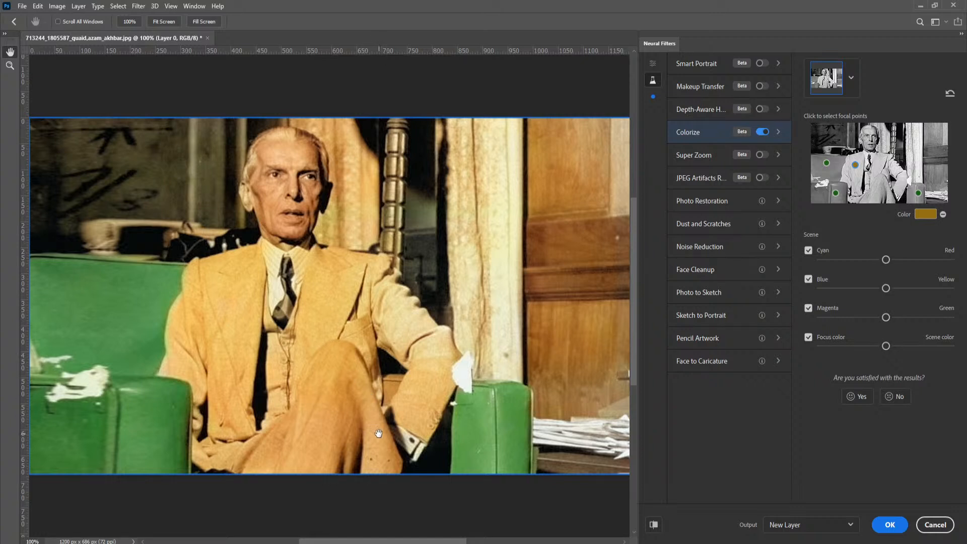
left_click(879, 163)
left_click(875, 194)
Add a focal point on the man's face and set its color to skin tone ecbca5.
left_click(867, 142)
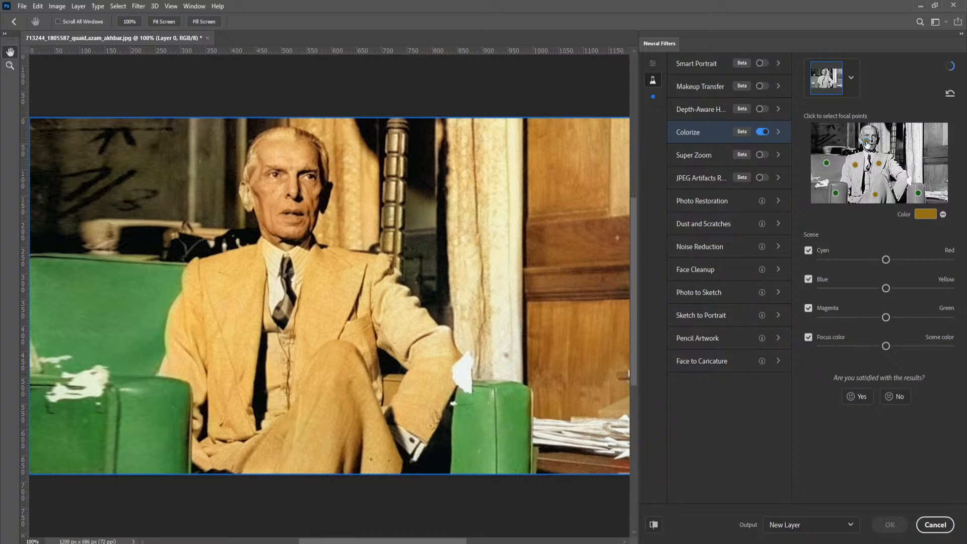
left_click(920, 215)
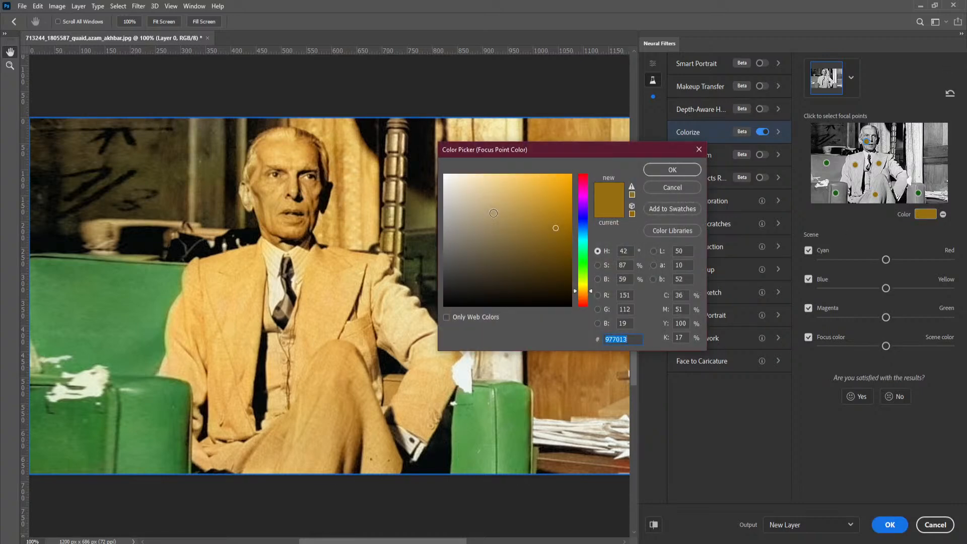
left_click_drag(590, 289, 591, 287)
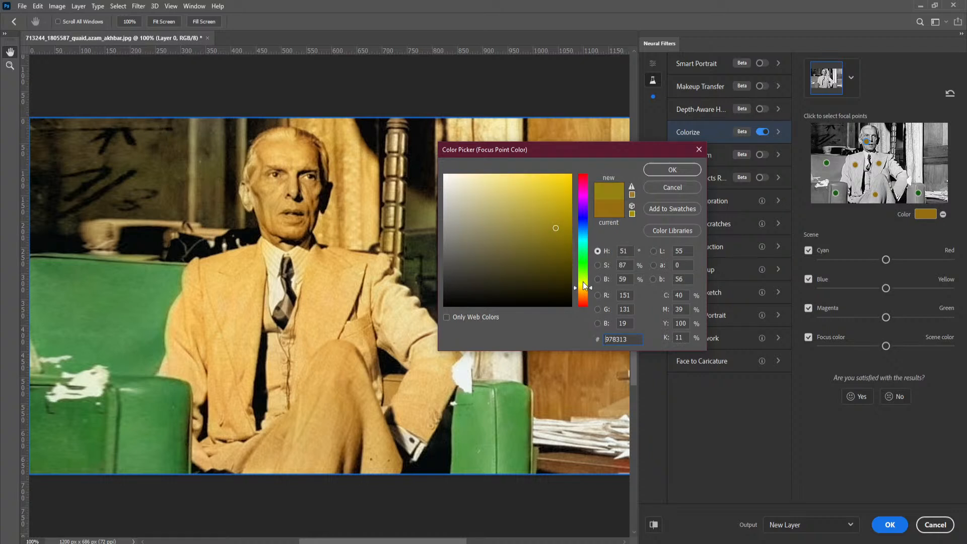
left_click(592, 295)
left_click_drag(490, 199, 482, 184)
left_click_drag(591, 294, 590, 299)
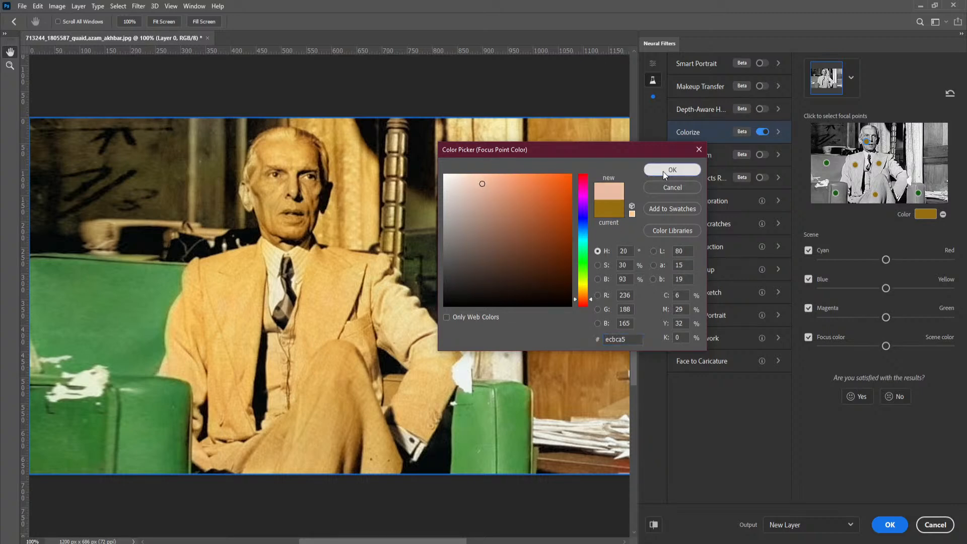
left_click(663, 171)
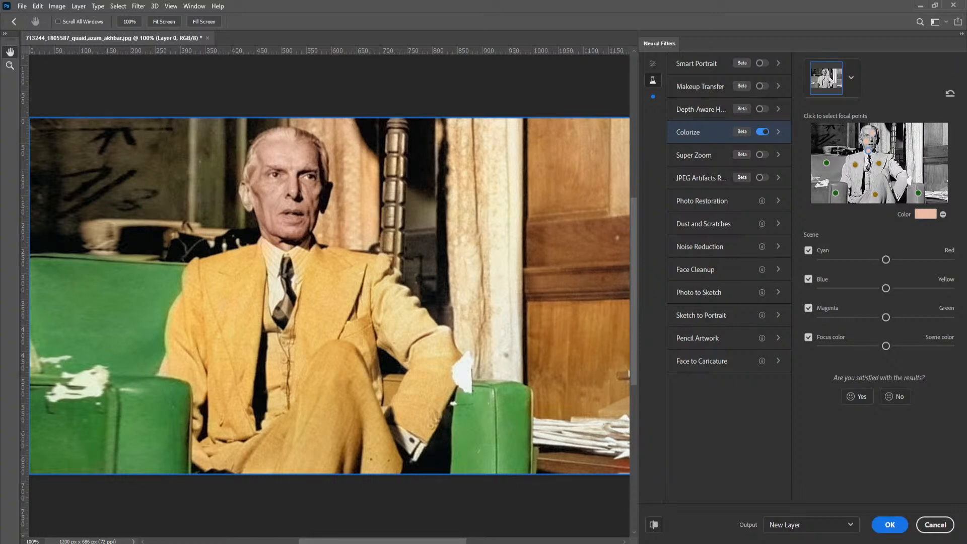
Add a focal point on the wooden wall panel and set its color to dark brown 563810.
left_click(938, 152)
left_click(925, 214)
left_click(557, 271)
left_click(590, 306)
left_click_drag(590, 306, 590, 294)
left_click_drag(558, 258, 548, 262)
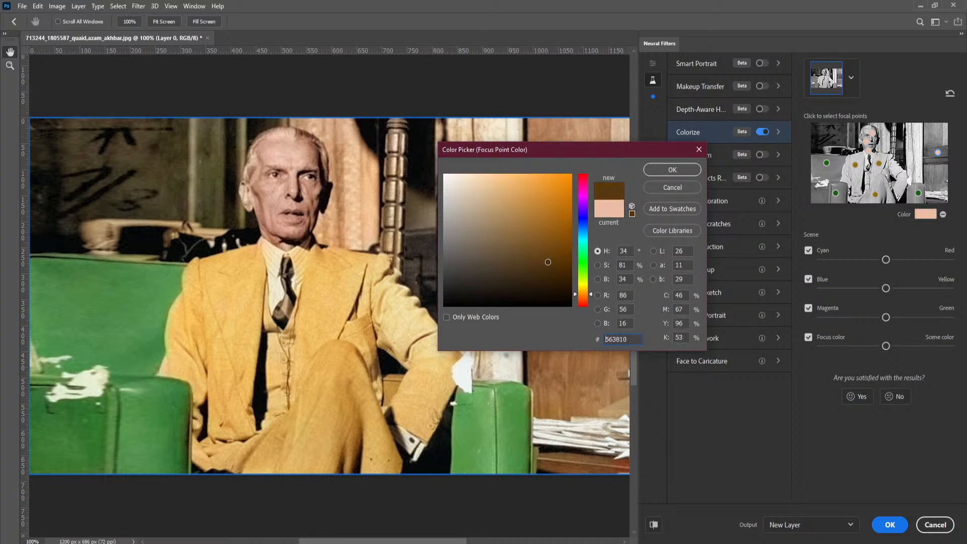
left_click(673, 169)
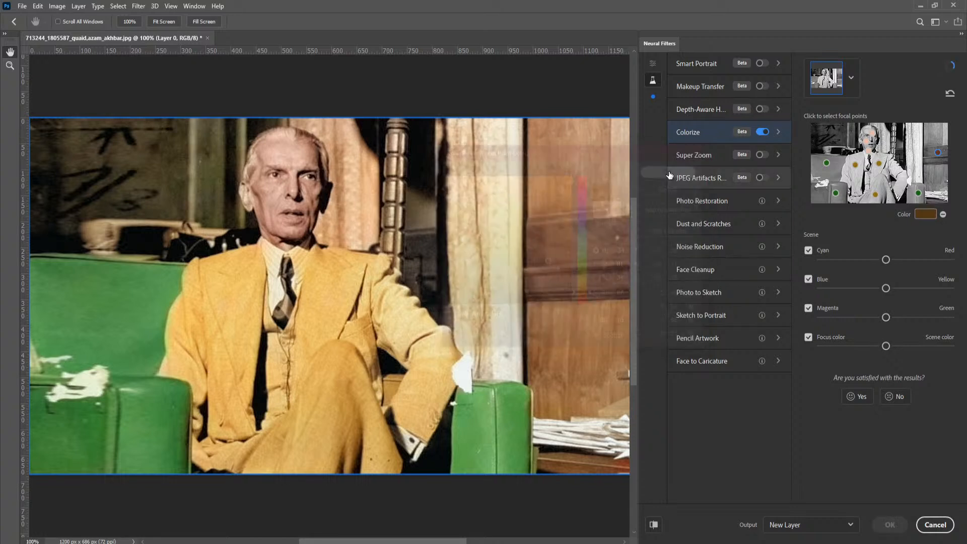
Add a focal point on the light curtain beside the wooden panel and set its color to blue 397195.
left_click(912, 149)
left_click(926, 215)
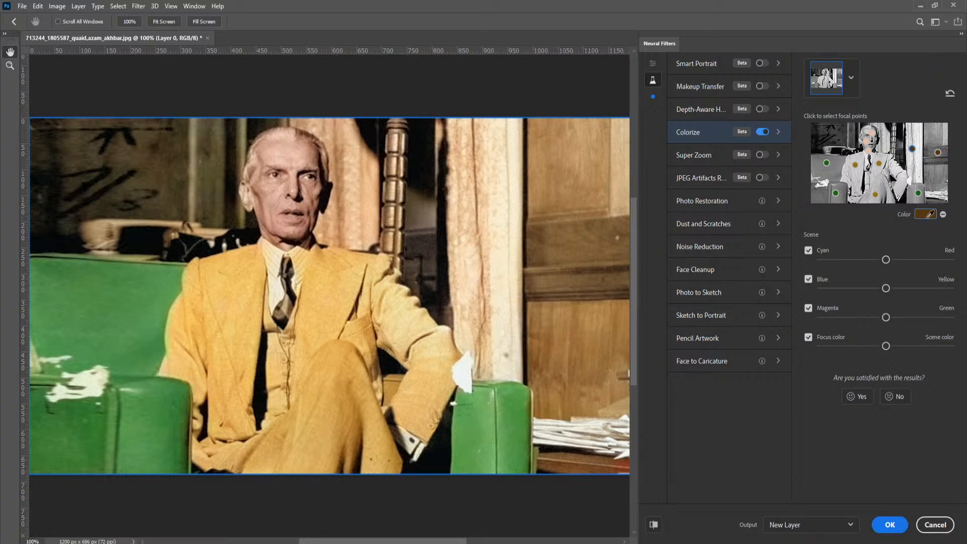
left_click(583, 232)
left_click(523, 229)
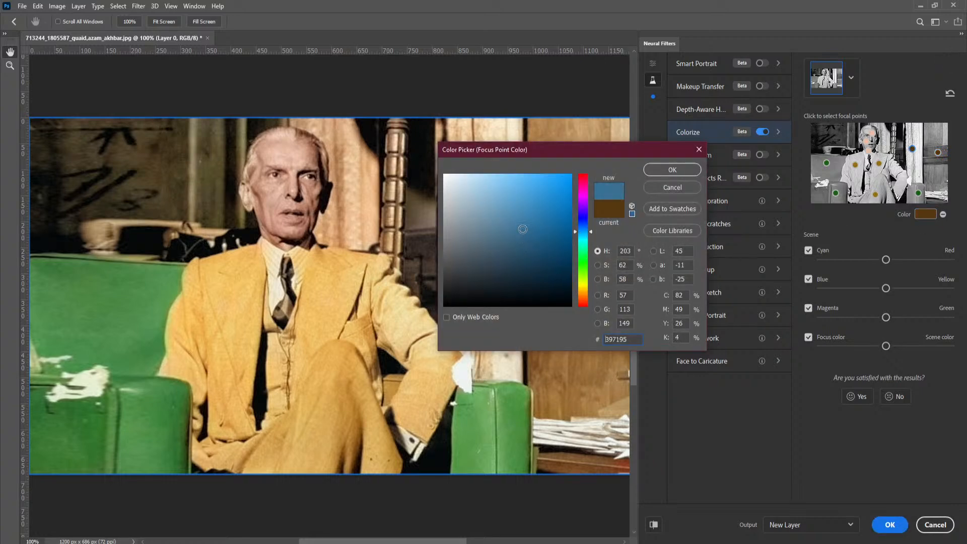
left_click(672, 170)
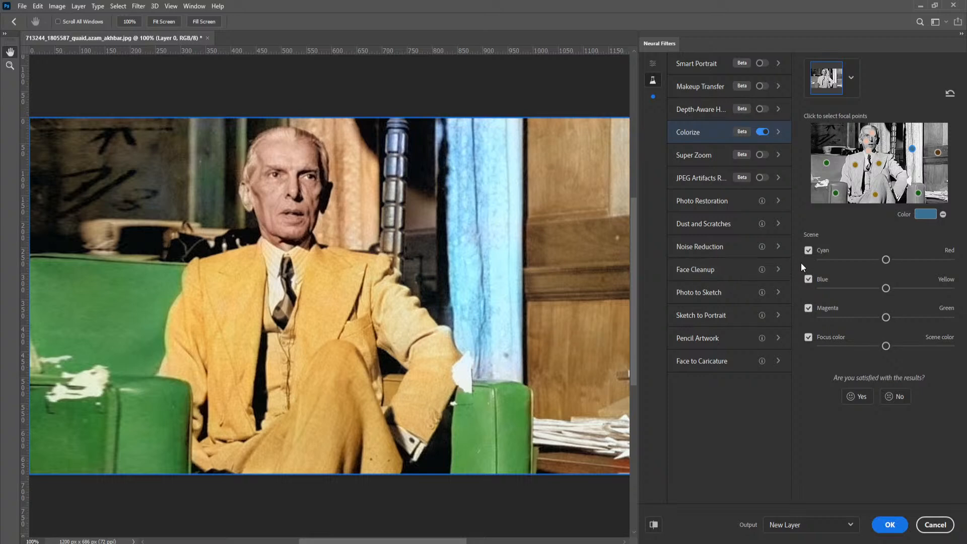
Tone both curtains a muted dark grey-blue, using a second focal point beside the man's head, and cancel the neural filter.
left_click(926, 215)
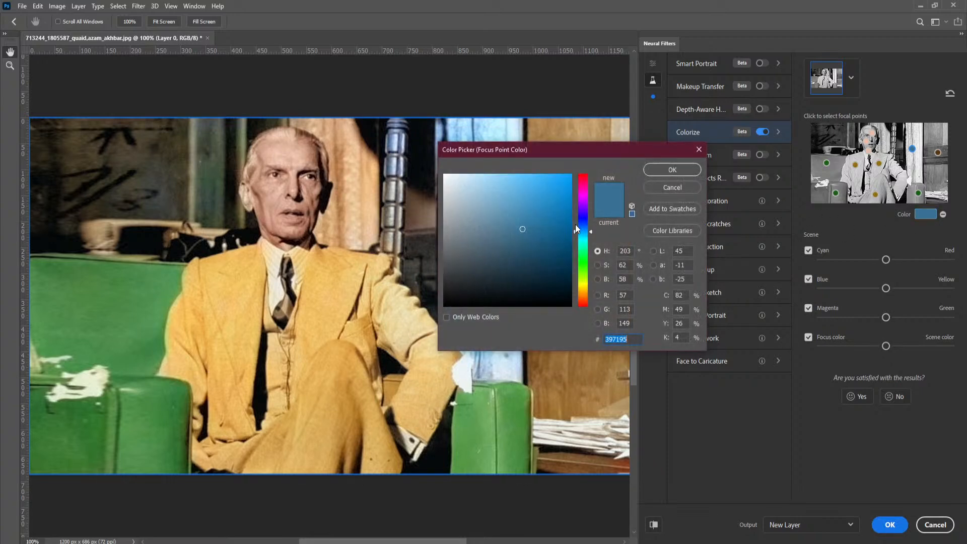
mouse_move(511, 194)
left_mouse_down()
mouse_move(503, 272)
mouse_move(490, 267)
left_mouse_up()
left_click(685, 171)
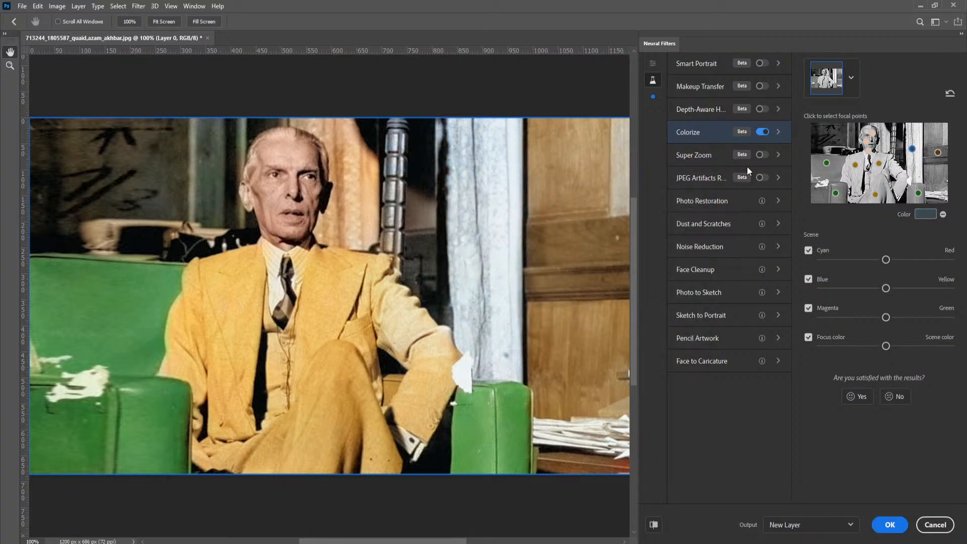
left_click(886, 142)
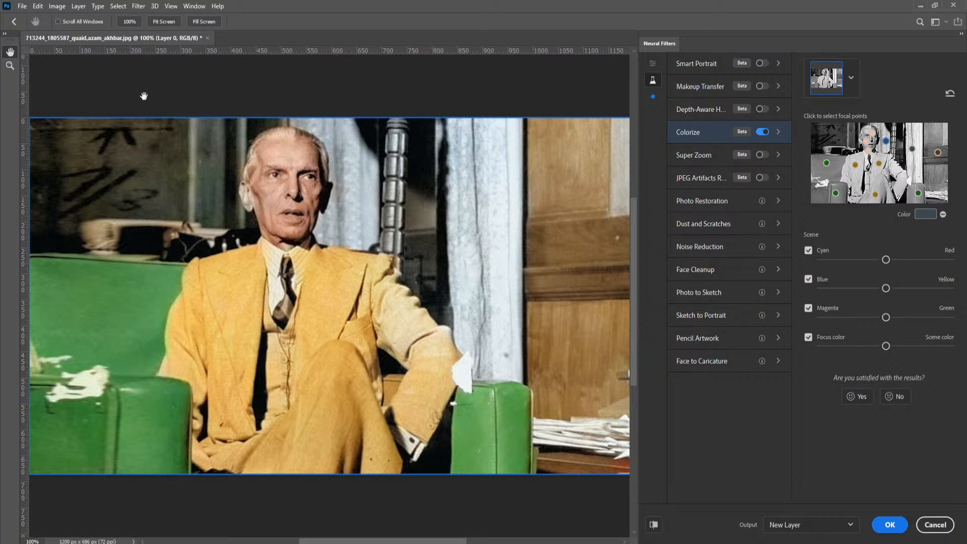
left_click(139, 7)
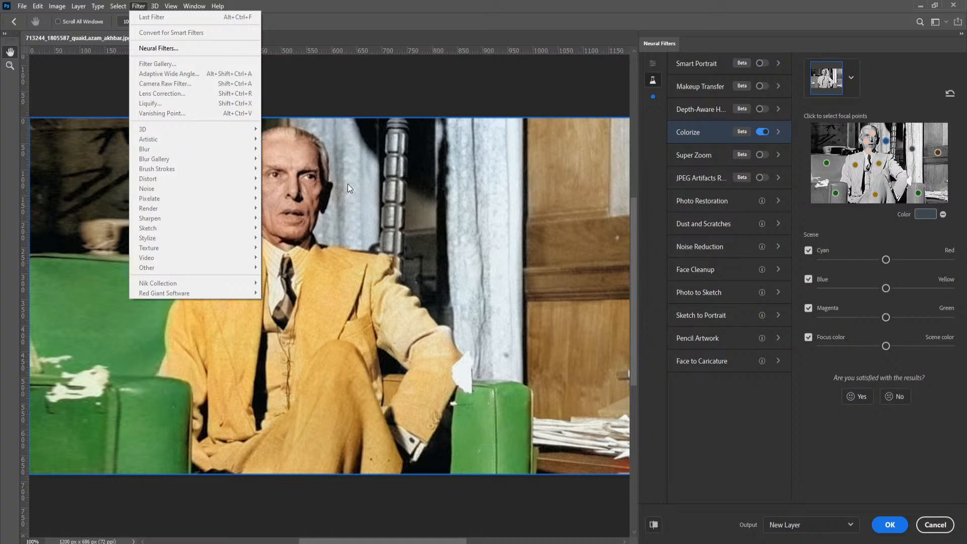
left_click(933, 525)
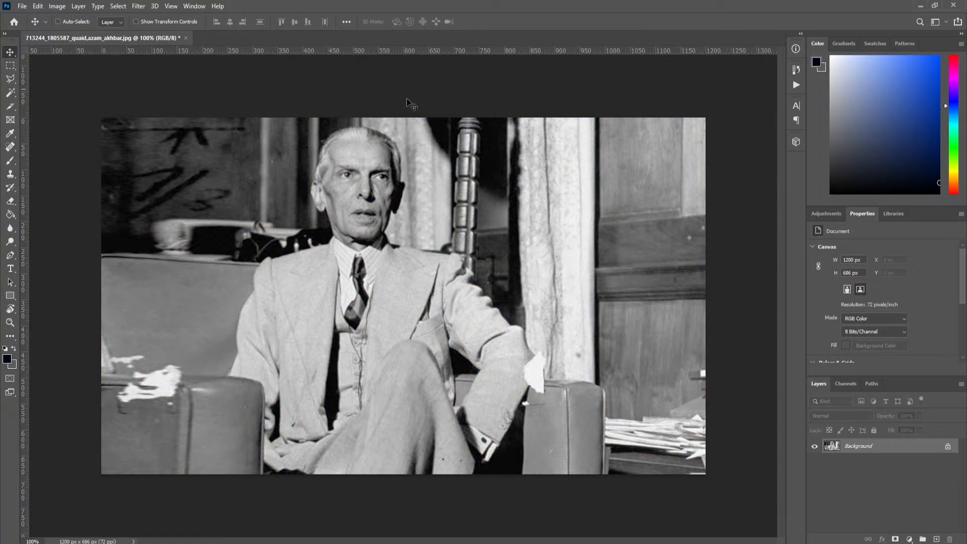
Unlock the Background layer and convert it to a smart object.
left_click(949, 447)
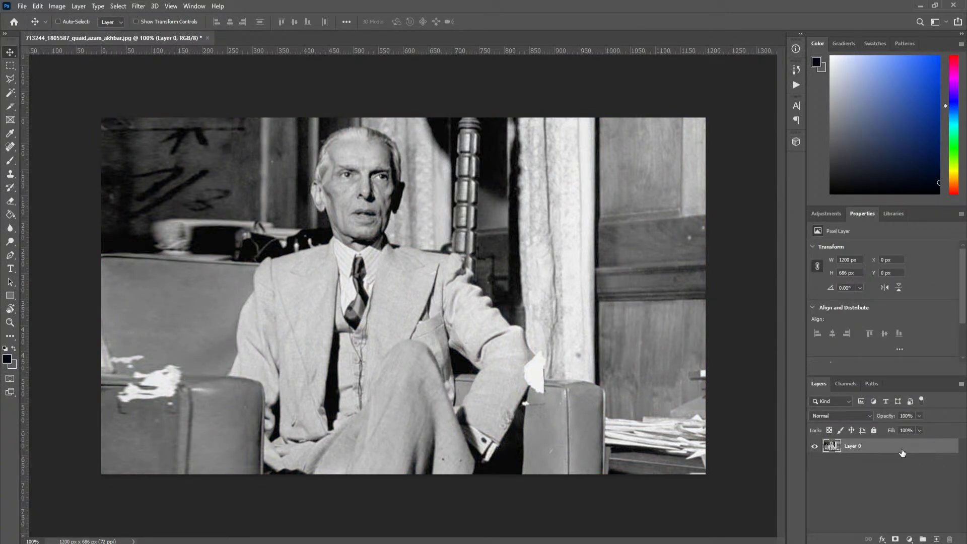
right_click(851, 447)
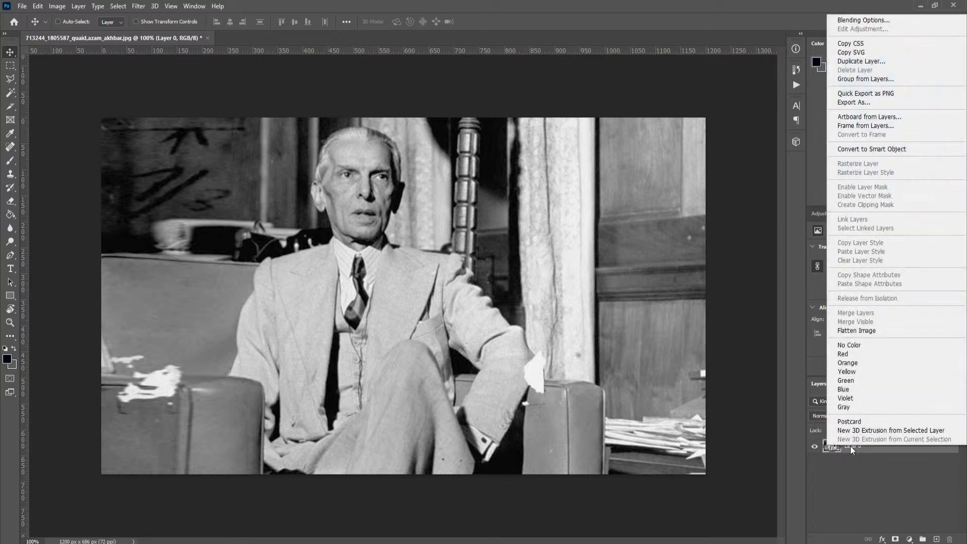
left_click(897, 150)
Apply a Gaussian Blur with a radius of 19.4 pixels to the smart object.
left_click(138, 6)
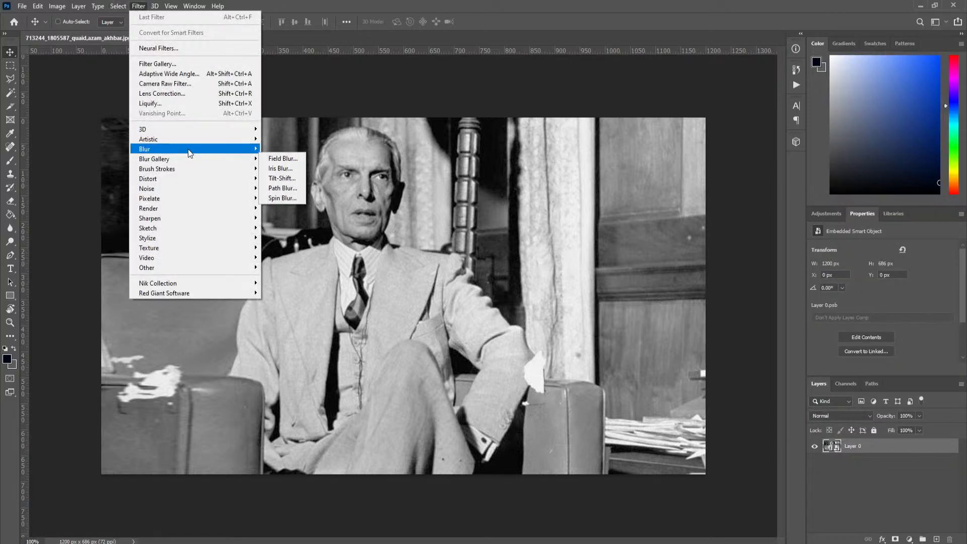
mouse_move(188, 150)
left_click(307, 192)
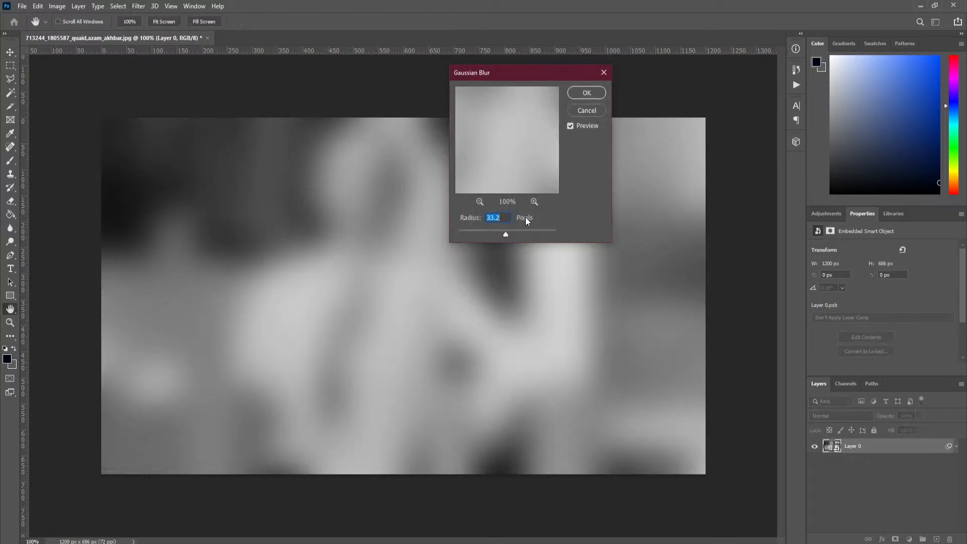
mouse_move(496, 232)
left_mouse_down()
mouse_move(489, 235)
mouse_move(502, 236)
left_mouse_up()
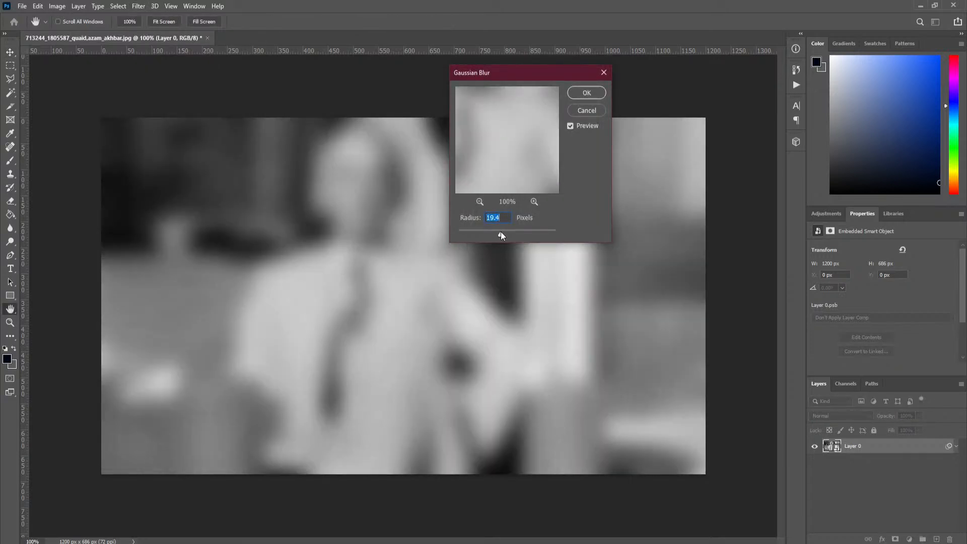
left_click(580, 96)
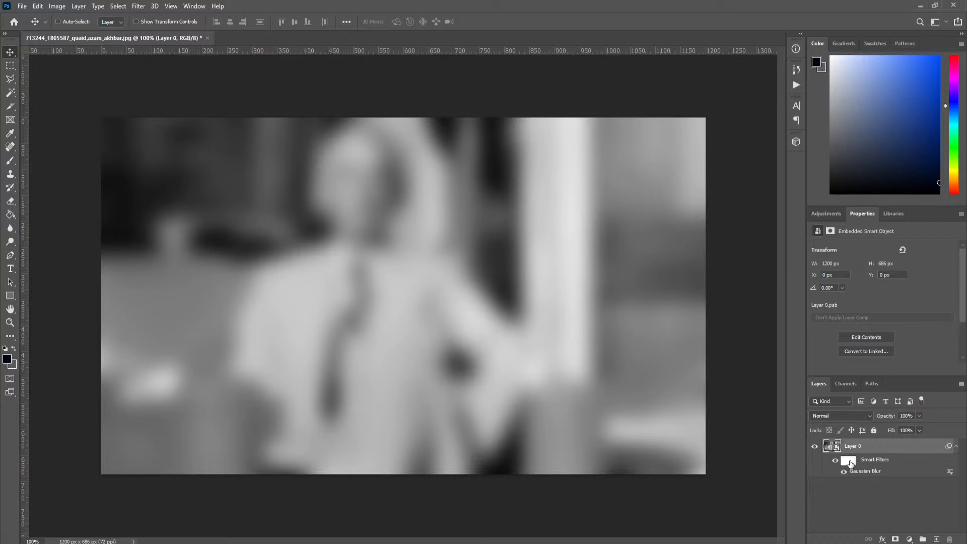
Target the smart filter mask of the Gaussian Blur and enlarge the Brush to 150 px.
left_click(849, 461)
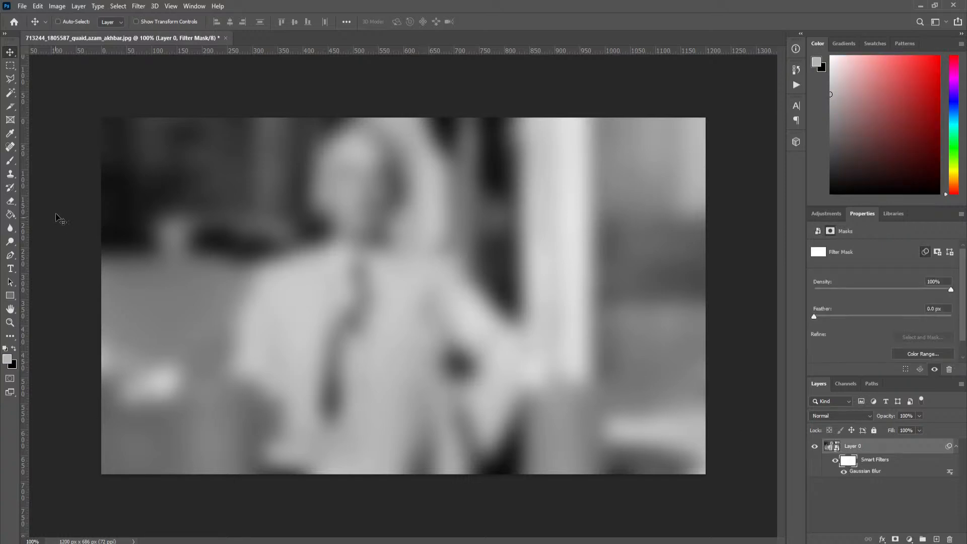
left_click(10, 161)
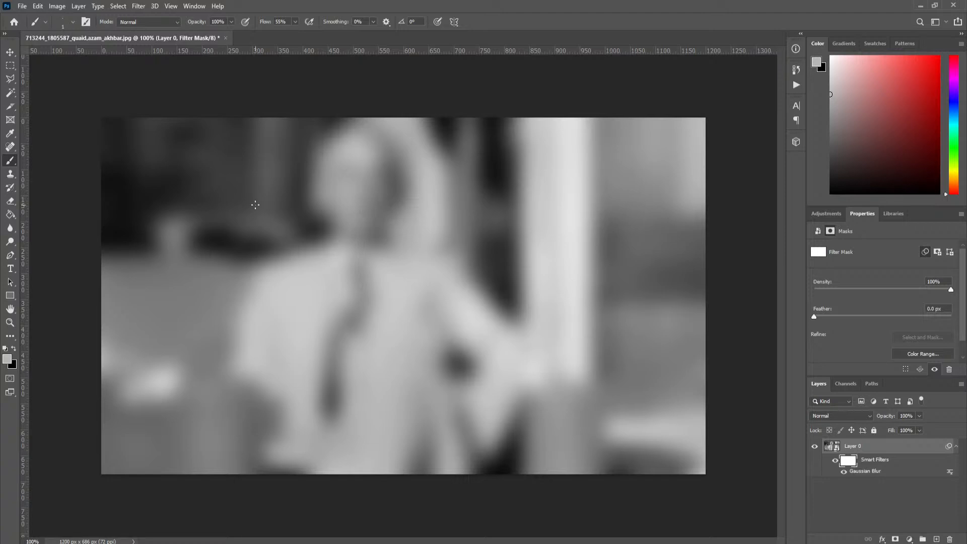
key("bracketright")
key("bracketright")
key("bracketright")
key("bracketright")
key("bracketright")
key("bracketright")
key("bracketright")
key("bracketright")
key("bracketright")
key("bracketright")
key("bracketright")
key("bracketright")
Try revealing the seated man by painting light grey on the filter mask, soften the brush edge and undo the strokes.
mouse_move(346, 183)
left_mouse_down()
mouse_move(360, 272)
mouse_move(509, 378)
mouse_move(449, 315)
mouse_move(352, 258)
mouse_move(299, 302)
mouse_move(284, 331)
mouse_move(282, 354)
mouse_move(315, 394)
mouse_move(305, 447)
mouse_move(339, 430)
mouse_move(357, 451)
mouse_move(376, 403)
mouse_move(388, 301)
mouse_move(443, 464)
mouse_move(410, 318)
mouse_move(448, 446)
mouse_move(438, 342)
mouse_move(461, 453)
mouse_move(451, 368)
mouse_move(469, 457)
mouse_move(498, 403)
mouse_move(427, 304)
mouse_move(376, 164)
mouse_move(345, 174)
mouse_move(337, 264)
mouse_move(276, 366)
mouse_move(254, 469)
mouse_move(283, 492)
mouse_move(271, 363)
mouse_move(336, 173)
mouse_move(370, 158)
mouse_move(433, 361)
mouse_move(486, 445)
mouse_move(492, 432)
mouse_move(473, 341)
mouse_move(440, 260)
mouse_move(411, 219)
mouse_move(405, 168)
mouse_move(382, 207)
mouse_move(385, 237)
mouse_move(442, 303)
left_mouse_up()
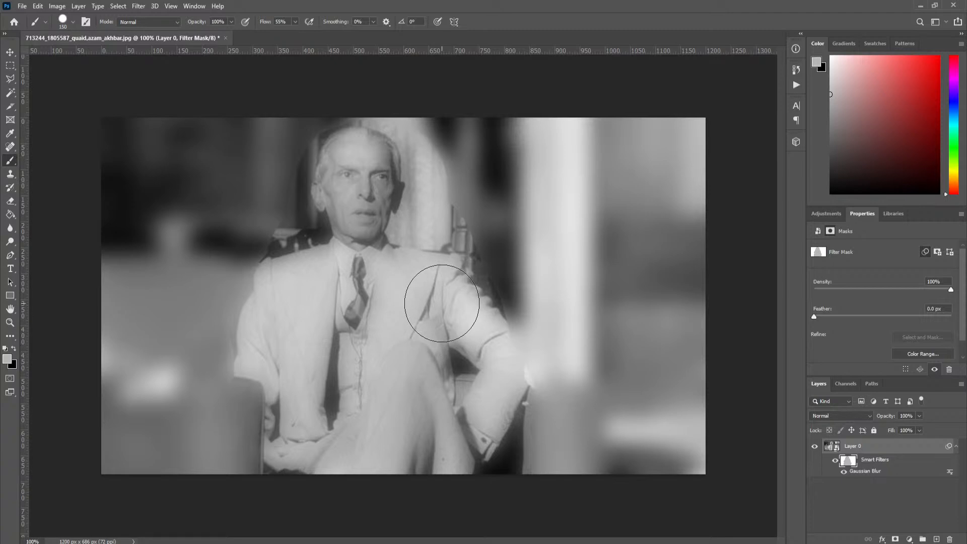
key("shift+bracketleft")
key("shift+bracketleft")
key("shift+bracketleft")
key("ctrl+z")
key("ctrl+z")
key("ctrl+z")
key("ctrl+z")
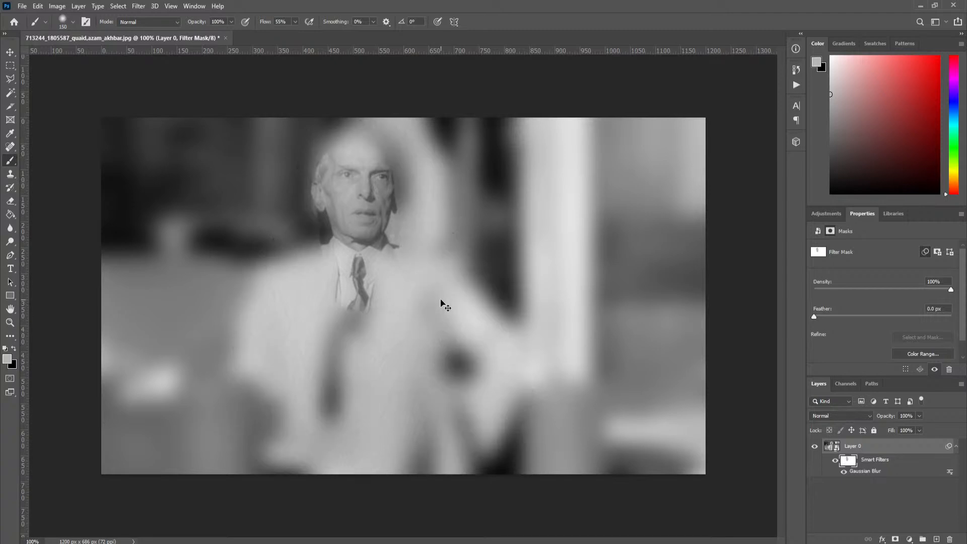
Choose the Soft Round brush at 150 px with 0% hardness and paint light grey over the man and armchair on the filter mask.
left_click(73, 22)
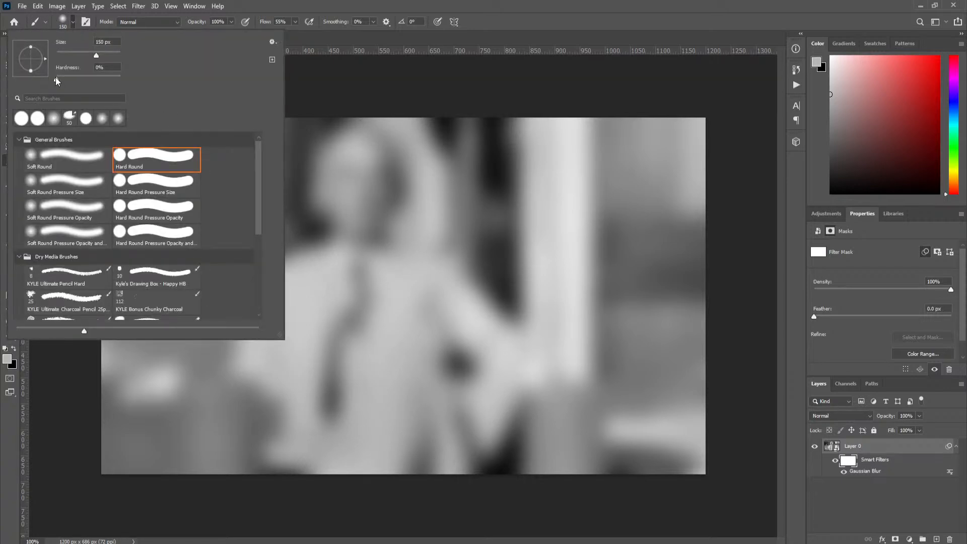
left_click(85, 160)
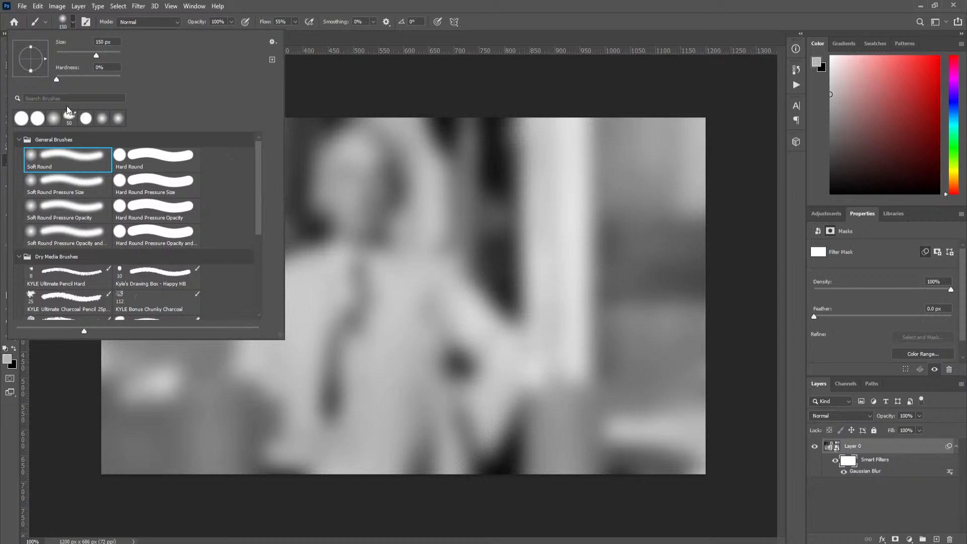
left_click(426, 2)
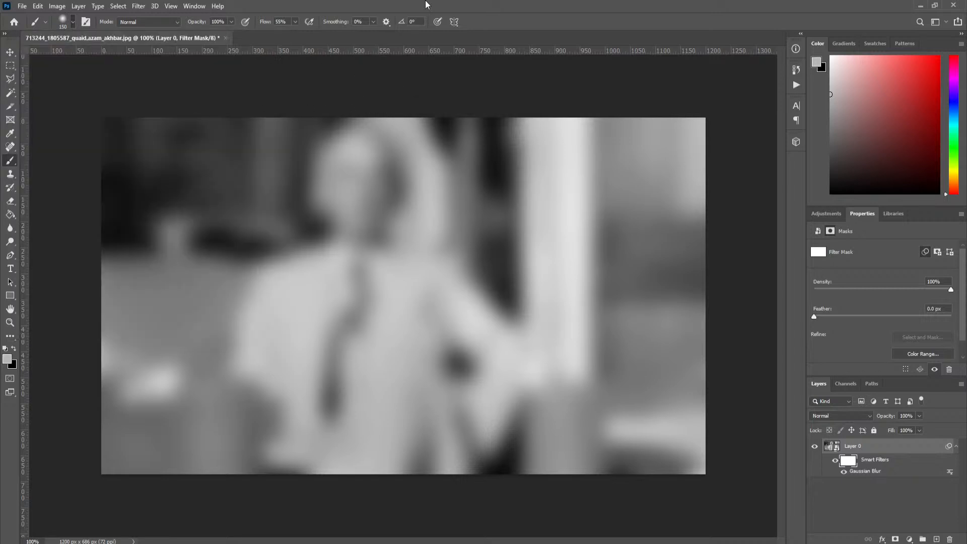
mouse_move(367, 195)
left_mouse_down()
mouse_move(358, 244)
mouse_move(333, 291)
mouse_move(293, 306)
mouse_move(304, 305)
mouse_move(342, 380)
mouse_move(326, 458)
mouse_move(383, 345)
mouse_move(404, 456)
mouse_move(402, 311)
mouse_move(393, 285)
mouse_move(436, 313)
mouse_move(478, 371)
mouse_move(475, 413)
mouse_move(398, 387)
mouse_move(393, 450)
mouse_move(418, 418)
mouse_move(448, 463)
mouse_move(376, 342)
mouse_move(375, 252)
mouse_move(347, 206)
mouse_move(354, 154)
mouse_move(291, 293)
mouse_move(143, 293)
mouse_move(237, 324)
mouse_move(193, 339)
mouse_move(291, 382)
mouse_move(201, 408)
mouse_move(251, 435)
mouse_move(262, 470)
mouse_move(518, 428)
mouse_move(492, 446)
mouse_move(480, 382)
mouse_move(411, 273)
mouse_move(420, 282)
mouse_move(360, 160)
mouse_move(349, 185)
mouse_move(340, 174)
mouse_move(336, 220)
mouse_move(340, 160)
mouse_move(376, 165)
mouse_move(398, 216)
mouse_move(387, 152)
mouse_move(373, 326)
mouse_move(316, 385)
mouse_move(449, 490)
mouse_move(474, 398)
mouse_move(517, 494)
mouse_move(437, 424)
mouse_move(396, 470)
mouse_move(414, 477)
mouse_move(405, 429)
mouse_move(420, 380)
mouse_move(408, 491)
left_mouse_up()
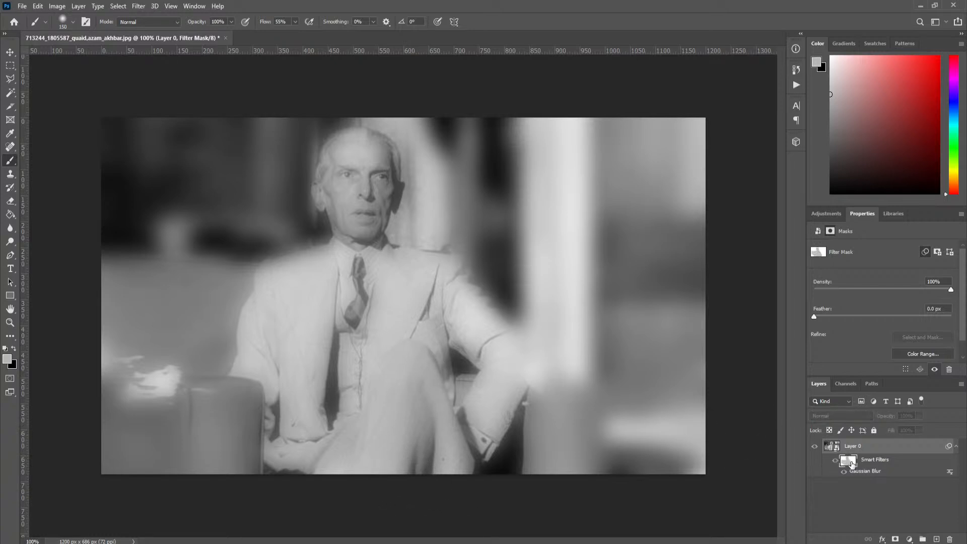
Display the filter mask on its own and paint a black stroke across the grey torso area.
left_click(852, 462, "alt")
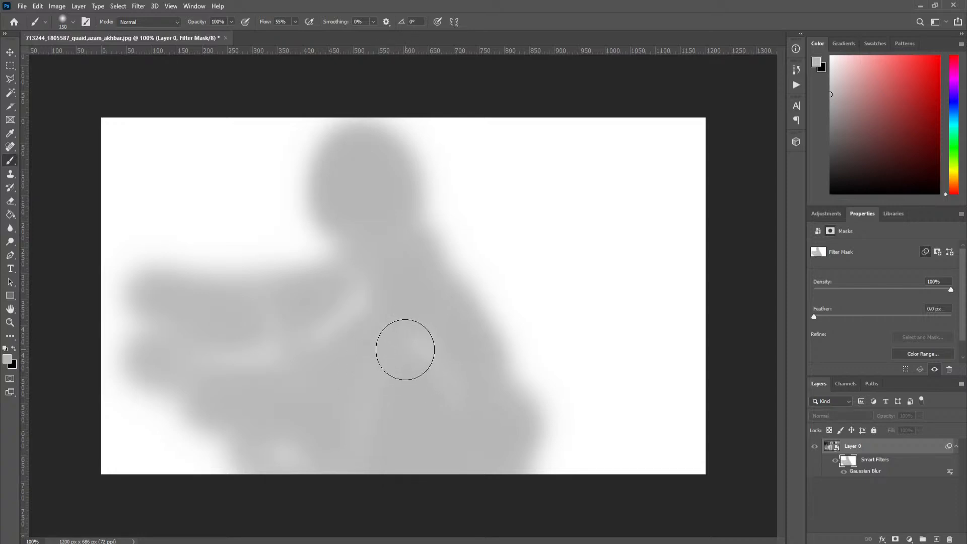
left_click(17, 347)
mouse_move(289, 367)
left_mouse_down()
mouse_move(324, 352)
mouse_move(352, 321)
left_mouse_up()
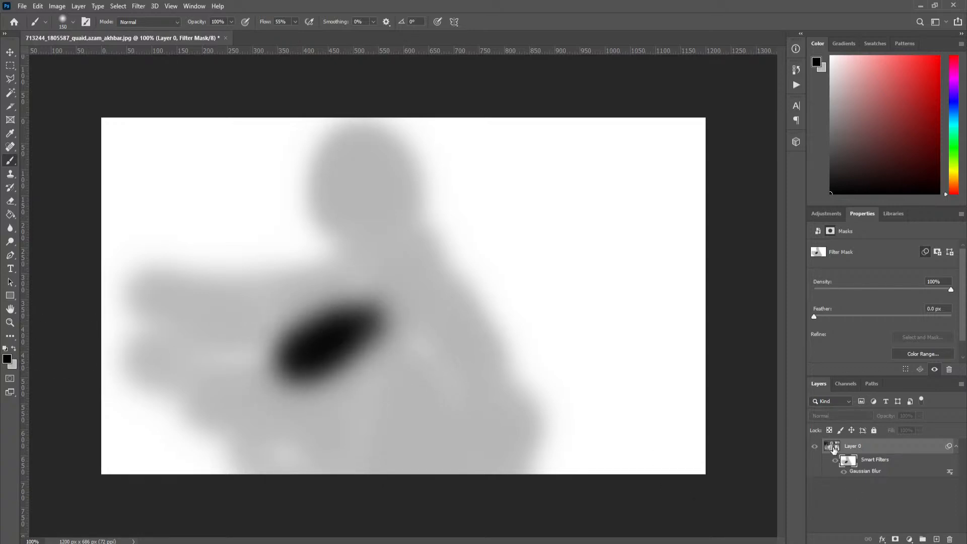
Return to the image view and paint black over the man's head, suit and legs on the filter mask.
left_click(832, 447)
left_click(848, 461)
mouse_move(293, 354)
left_mouse_down()
mouse_move(329, 356)
mouse_move(321, 396)
mouse_move(335, 448)
mouse_move(331, 416)
mouse_move(387, 412)
mouse_move(401, 397)
mouse_move(413, 441)
mouse_move(430, 449)
mouse_move(454, 412)
mouse_move(390, 292)
mouse_move(354, 353)
mouse_move(332, 308)
mouse_move(295, 305)
mouse_move(361, 235)
mouse_move(347, 199)
mouse_move(361, 167)
mouse_move(375, 252)
mouse_move(351, 171)
mouse_move(366, 257)
mouse_move(286, 377)
mouse_move(299, 305)
mouse_move(275, 367)
mouse_move(256, 477)
mouse_move(285, 491)
mouse_move(360, 370)
mouse_move(382, 466)
mouse_move(420, 400)
mouse_move(463, 502)
mouse_move(428, 435)
mouse_move(449, 487)
mouse_move(497, 351)
mouse_move(430, 281)
left_mouse_up()
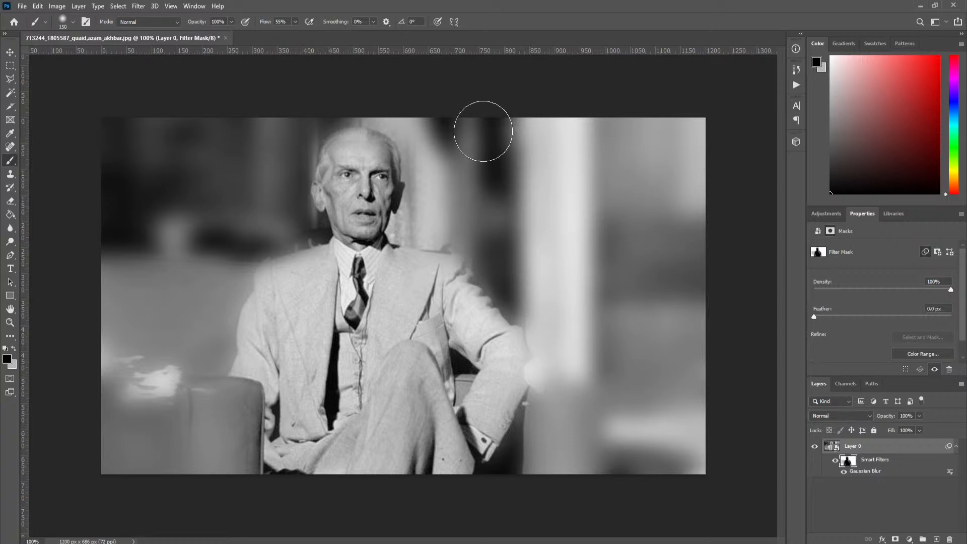